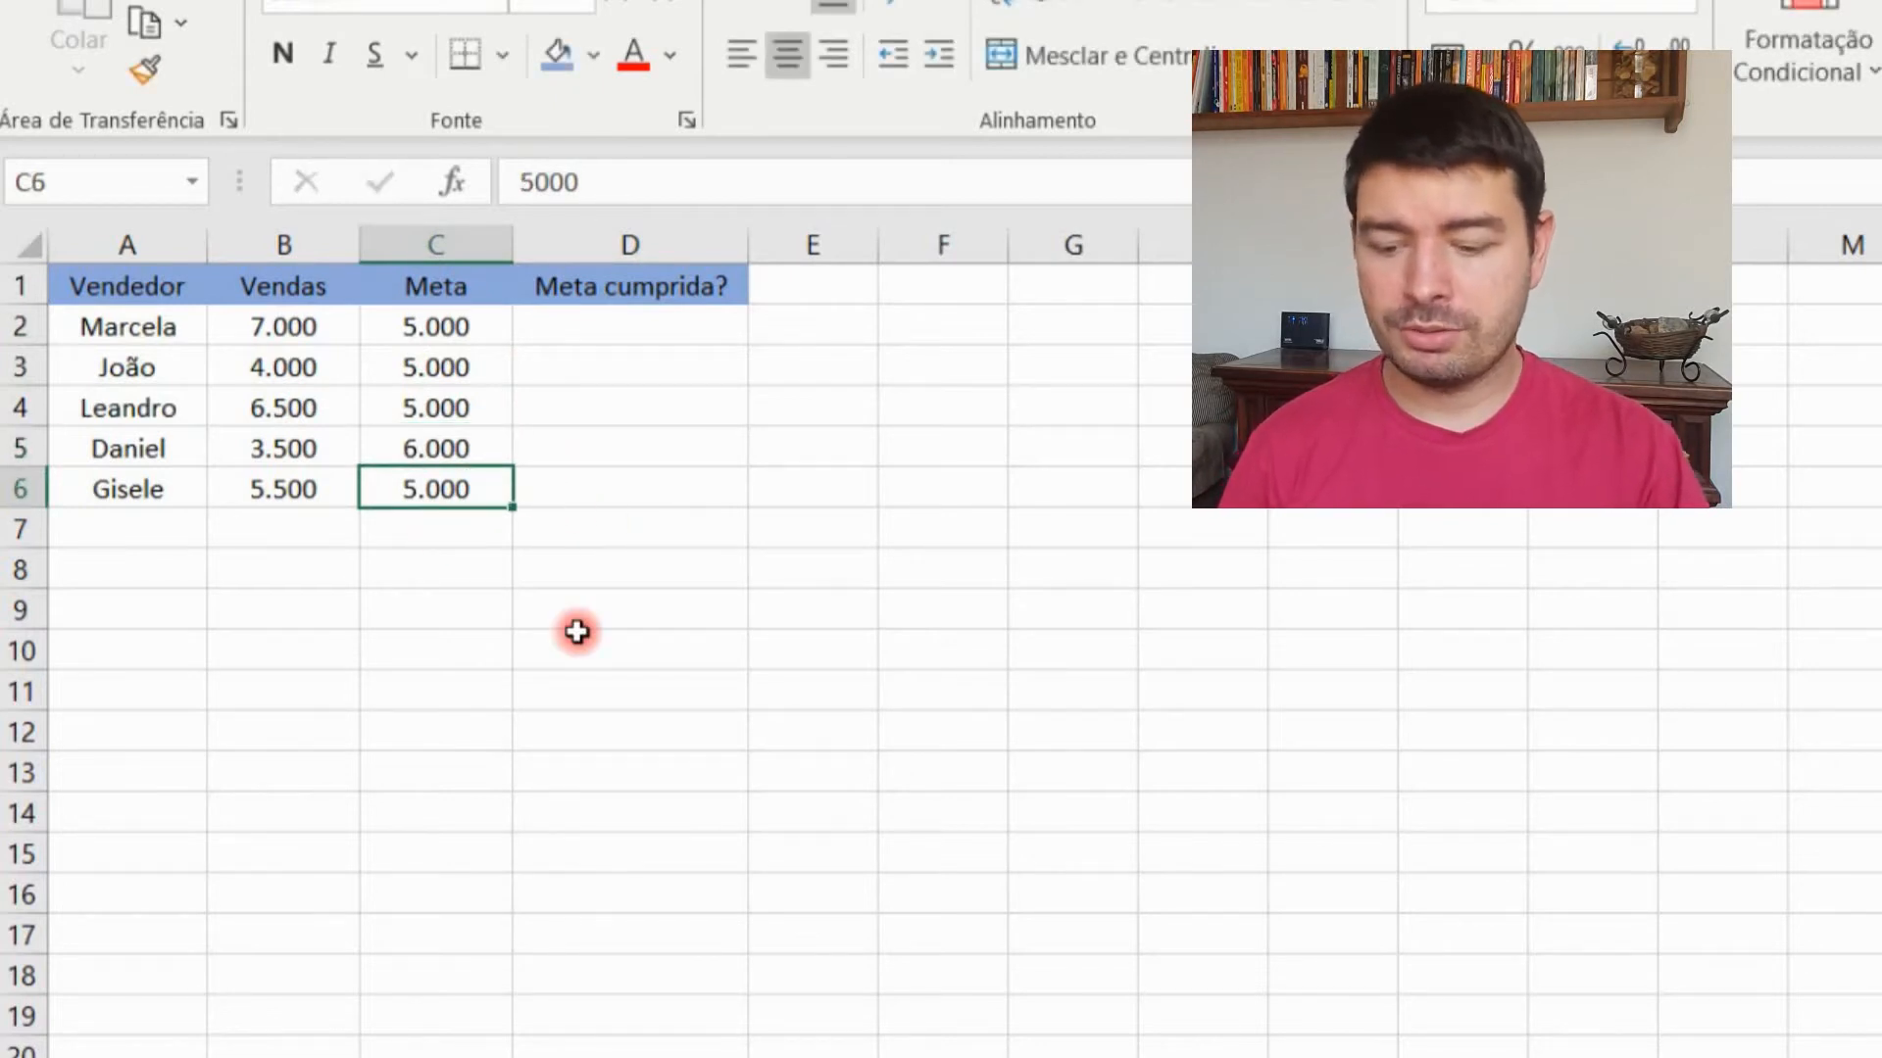
Step: Set the Meta value in cell C6 to 4000
type("4000")
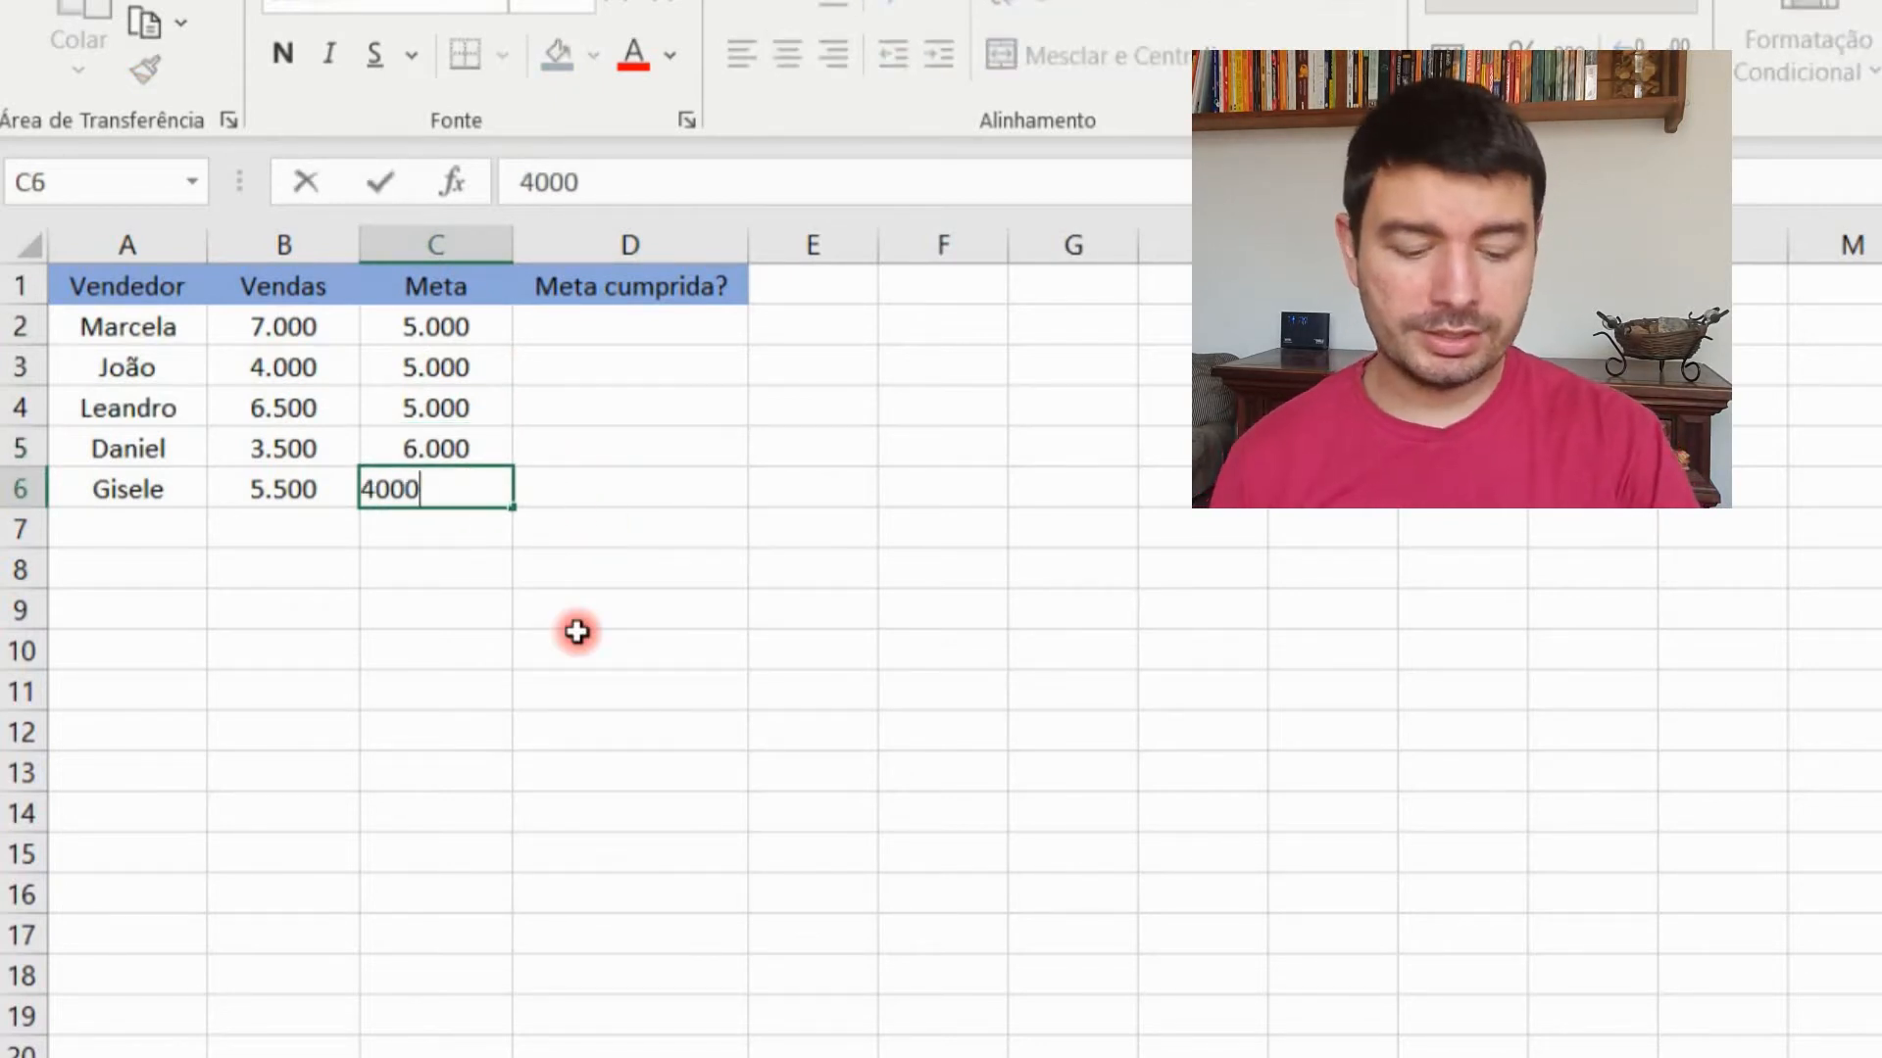
key("Return")
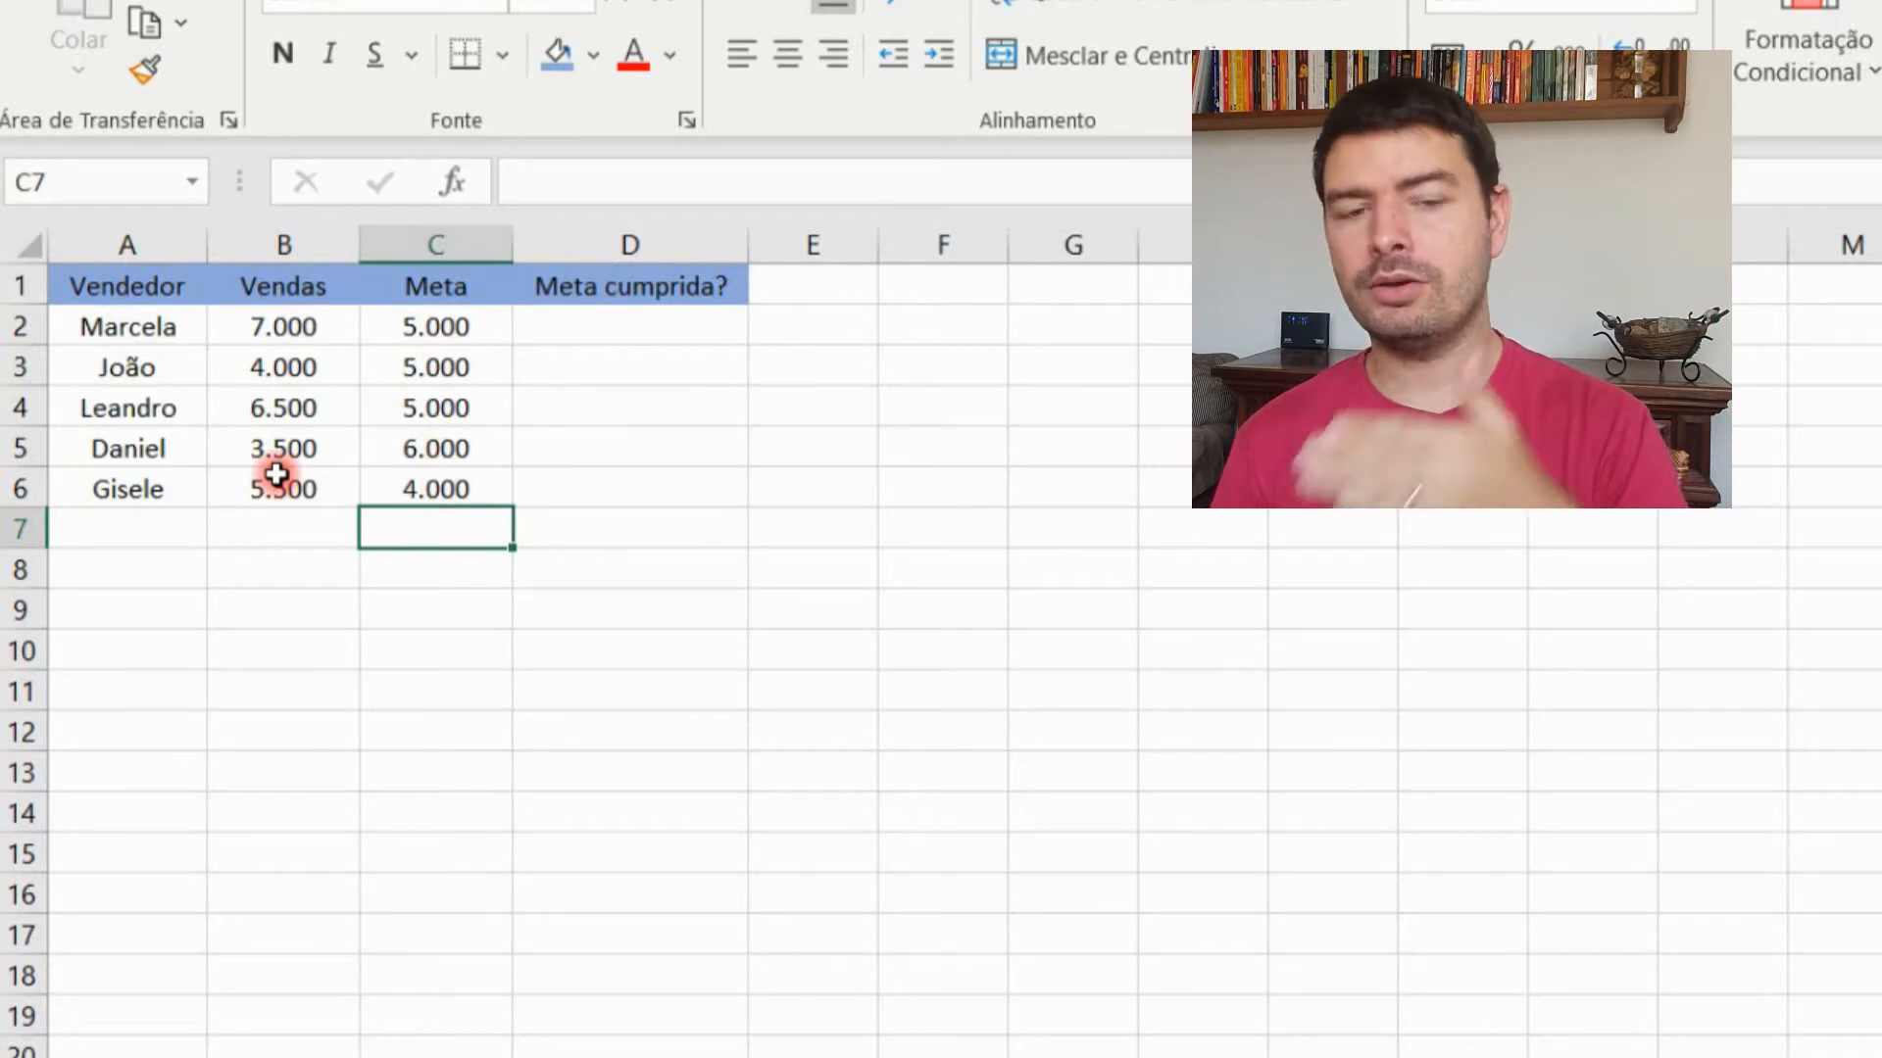
Step: Begin an SE formula in cell D2 with the logical test B2>C2
left_click(602, 323)
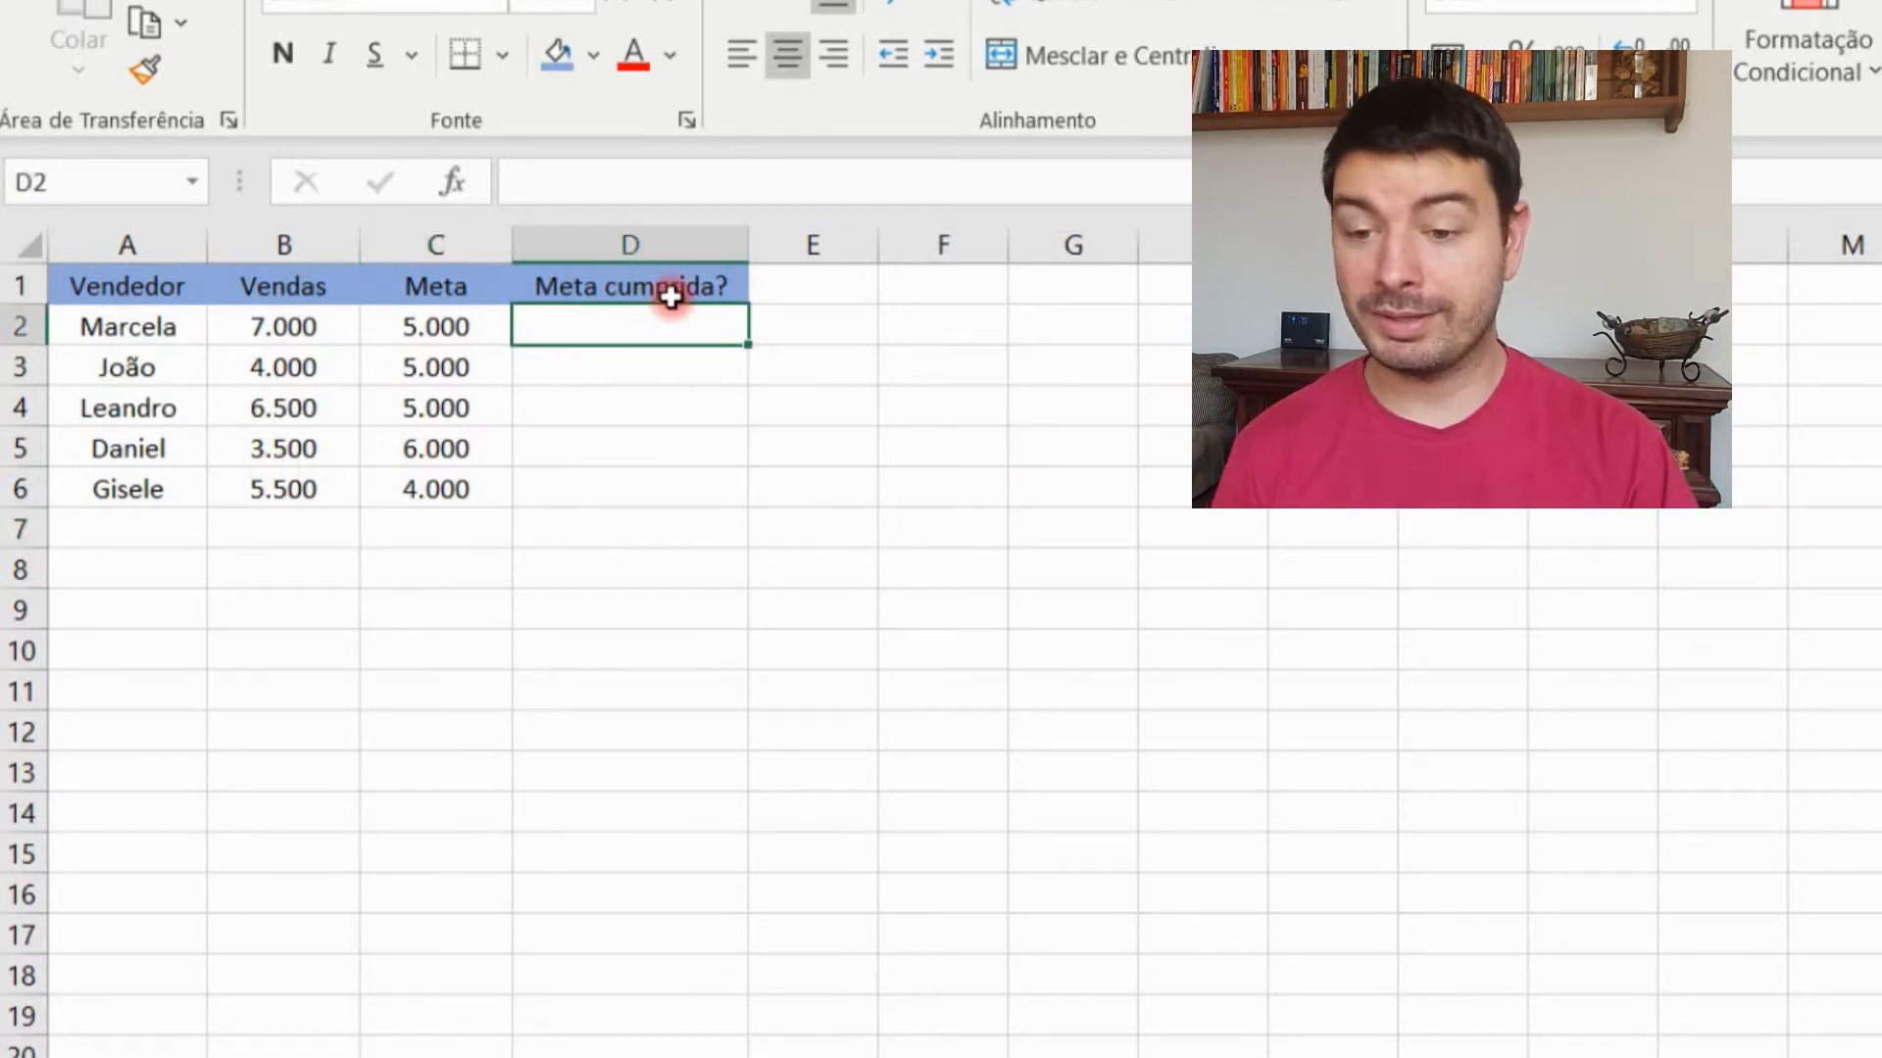
type("=")
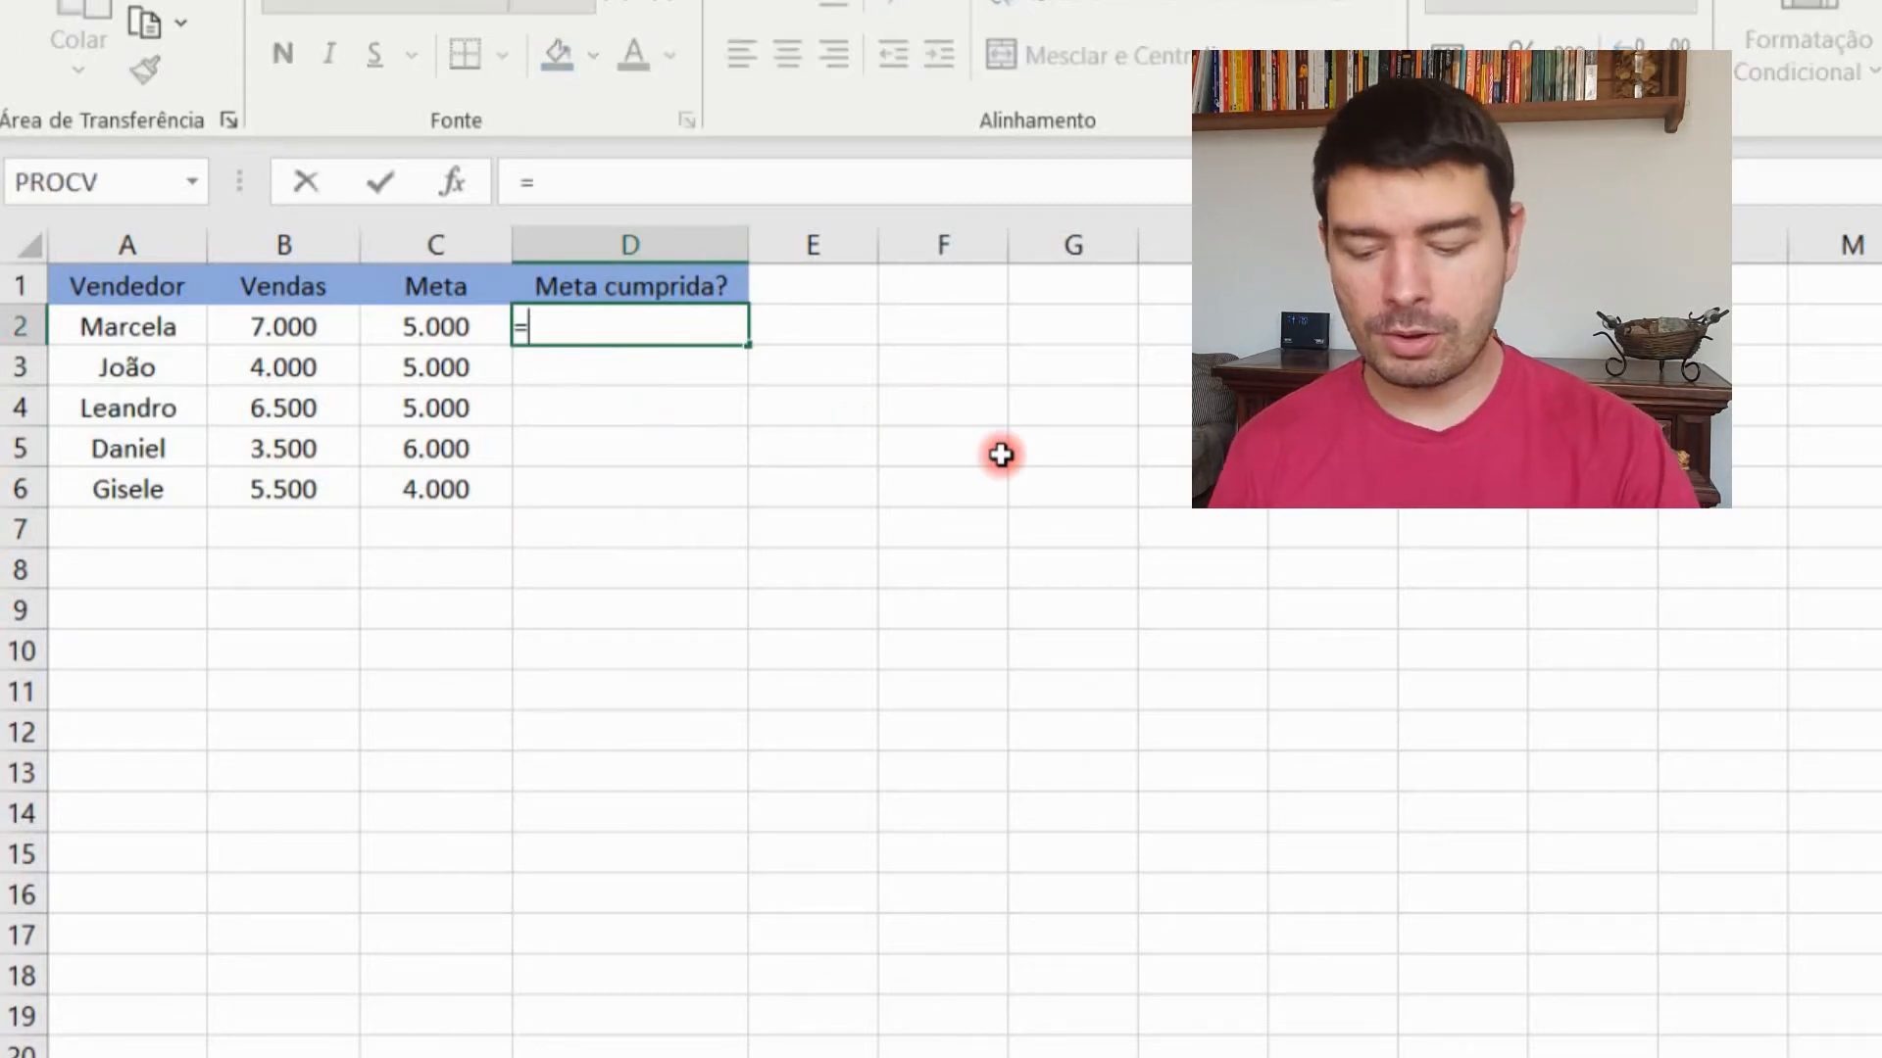
type("se")
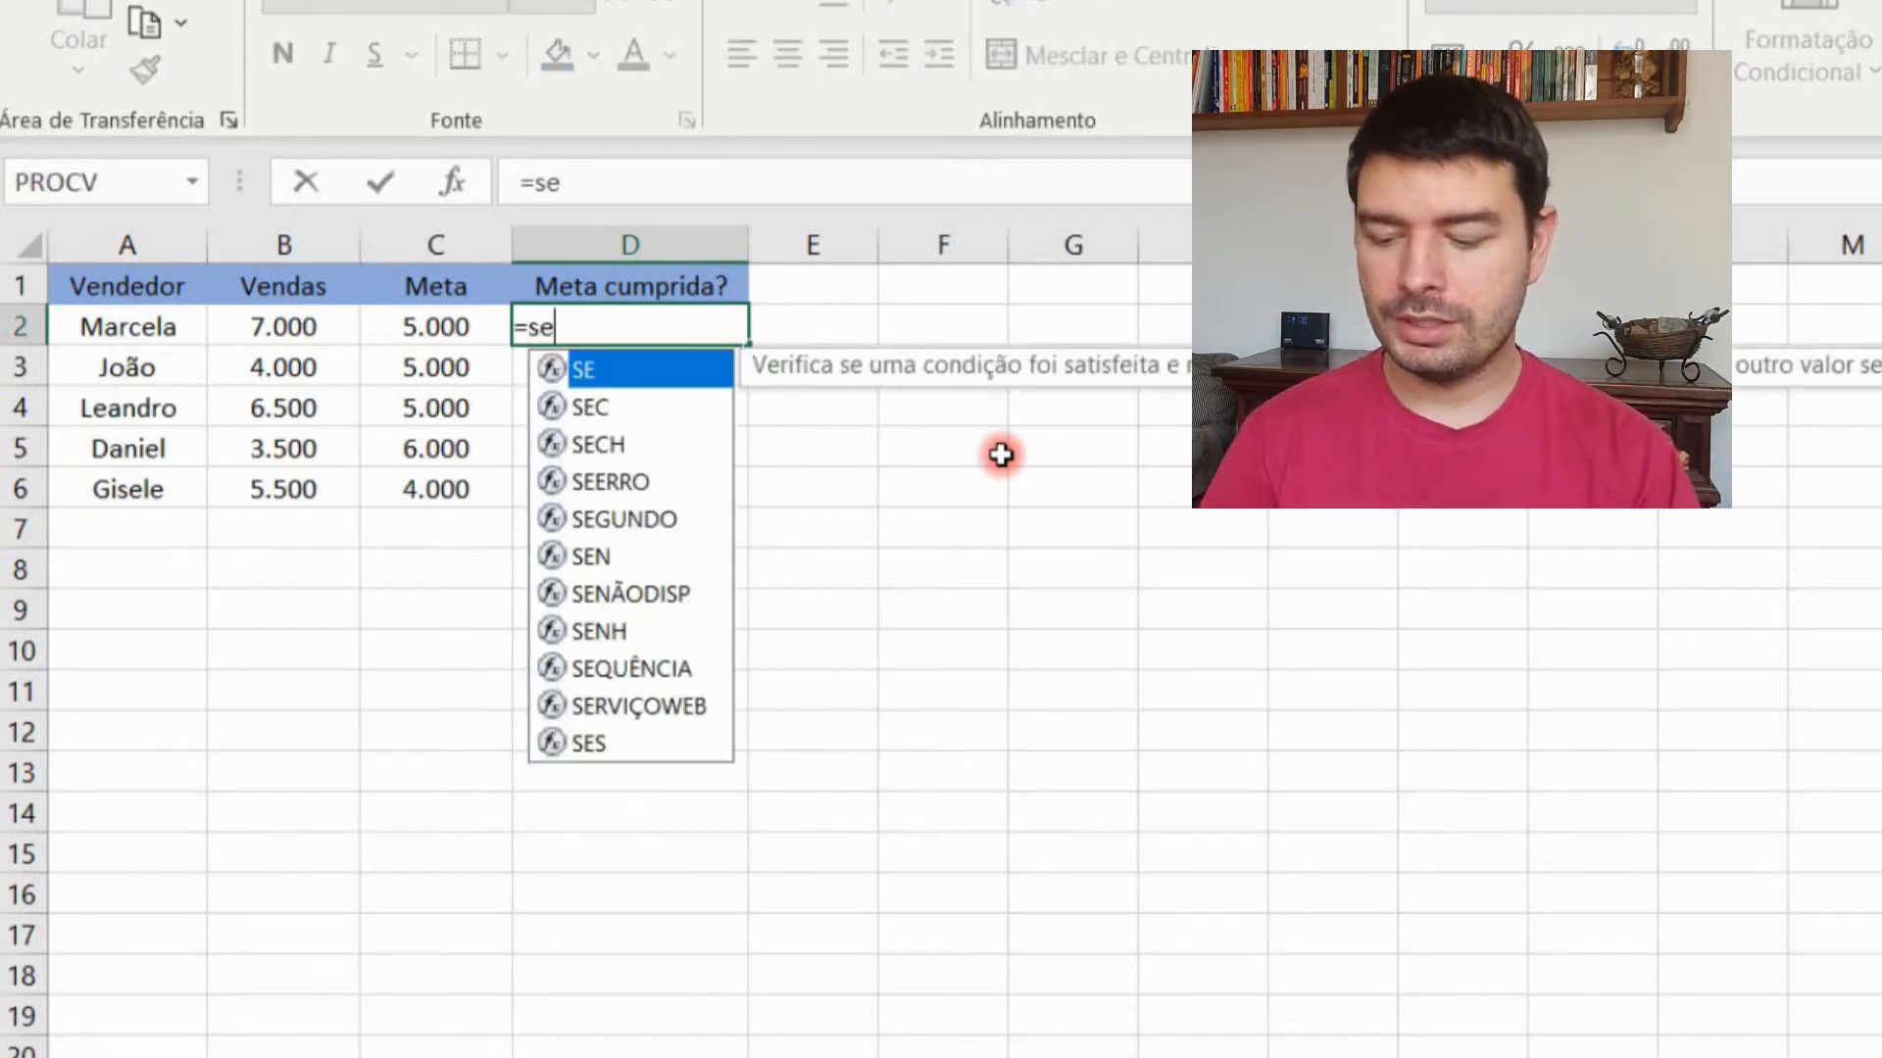
key("Tab")
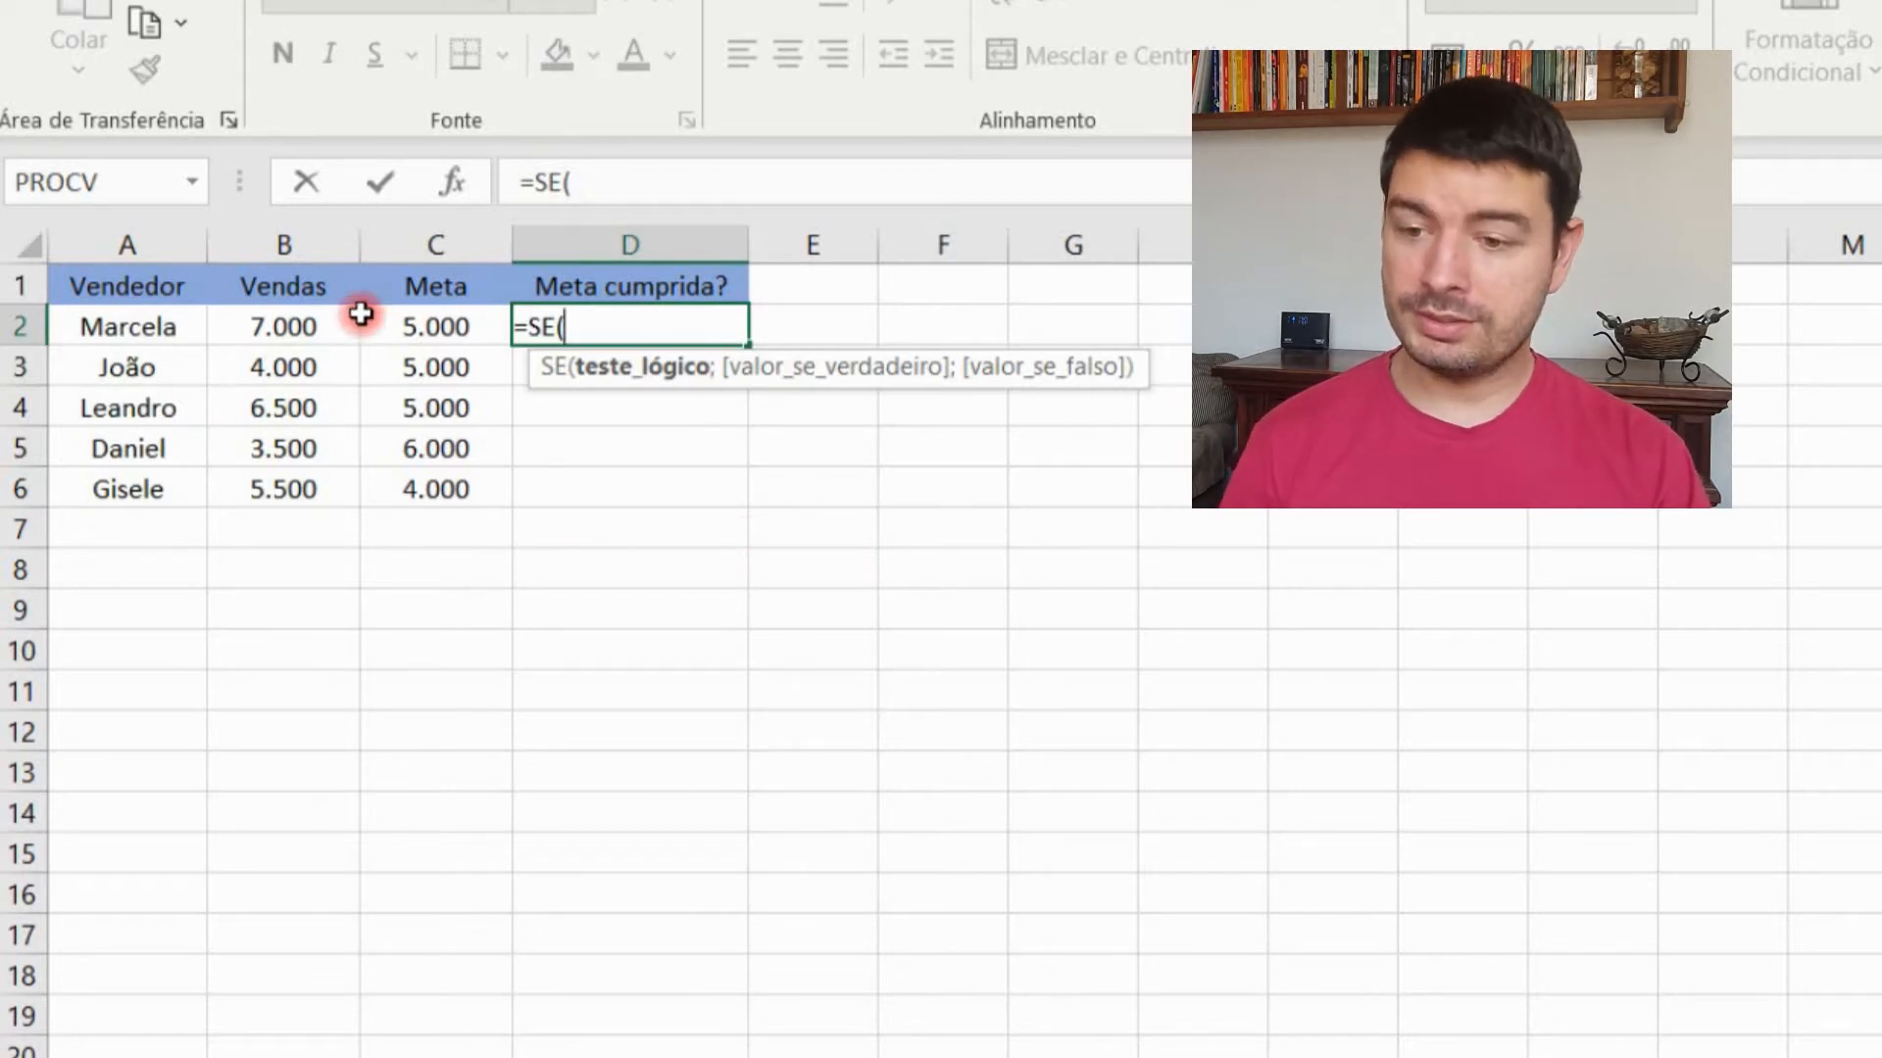
left_click(325, 321)
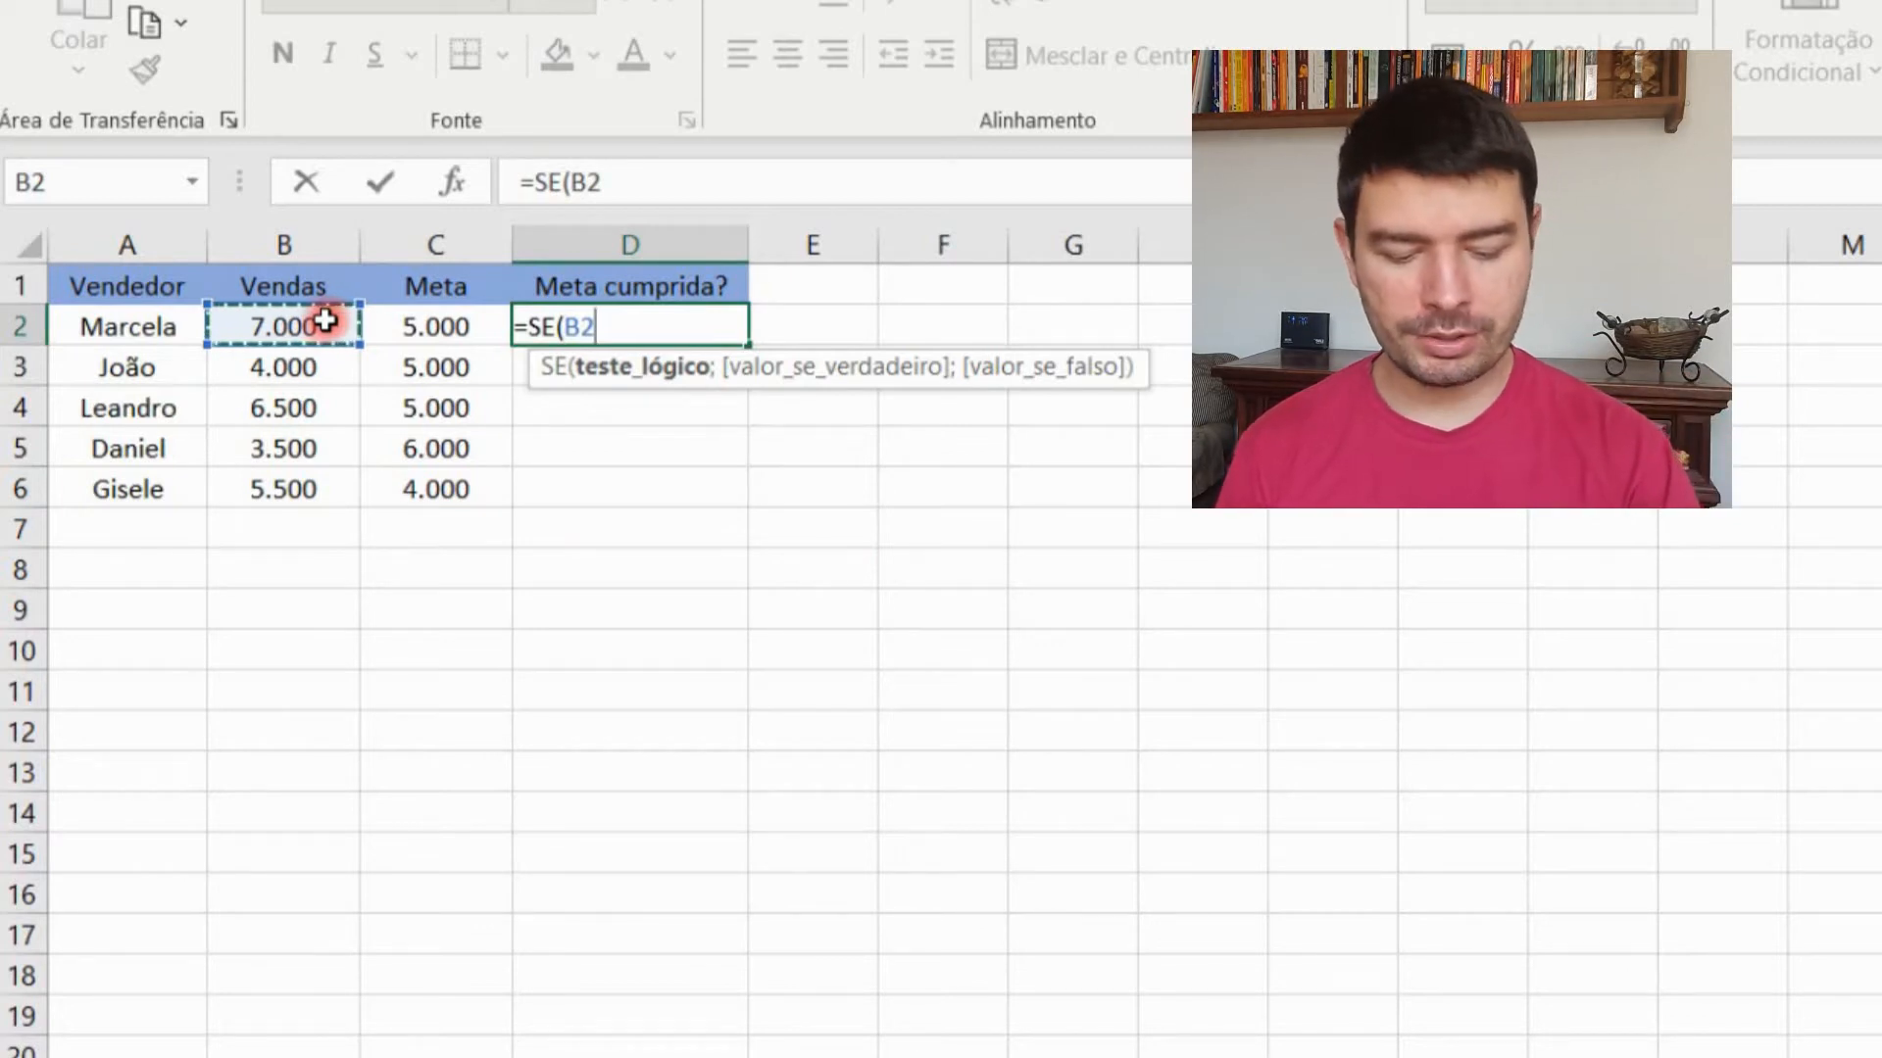
type(">")
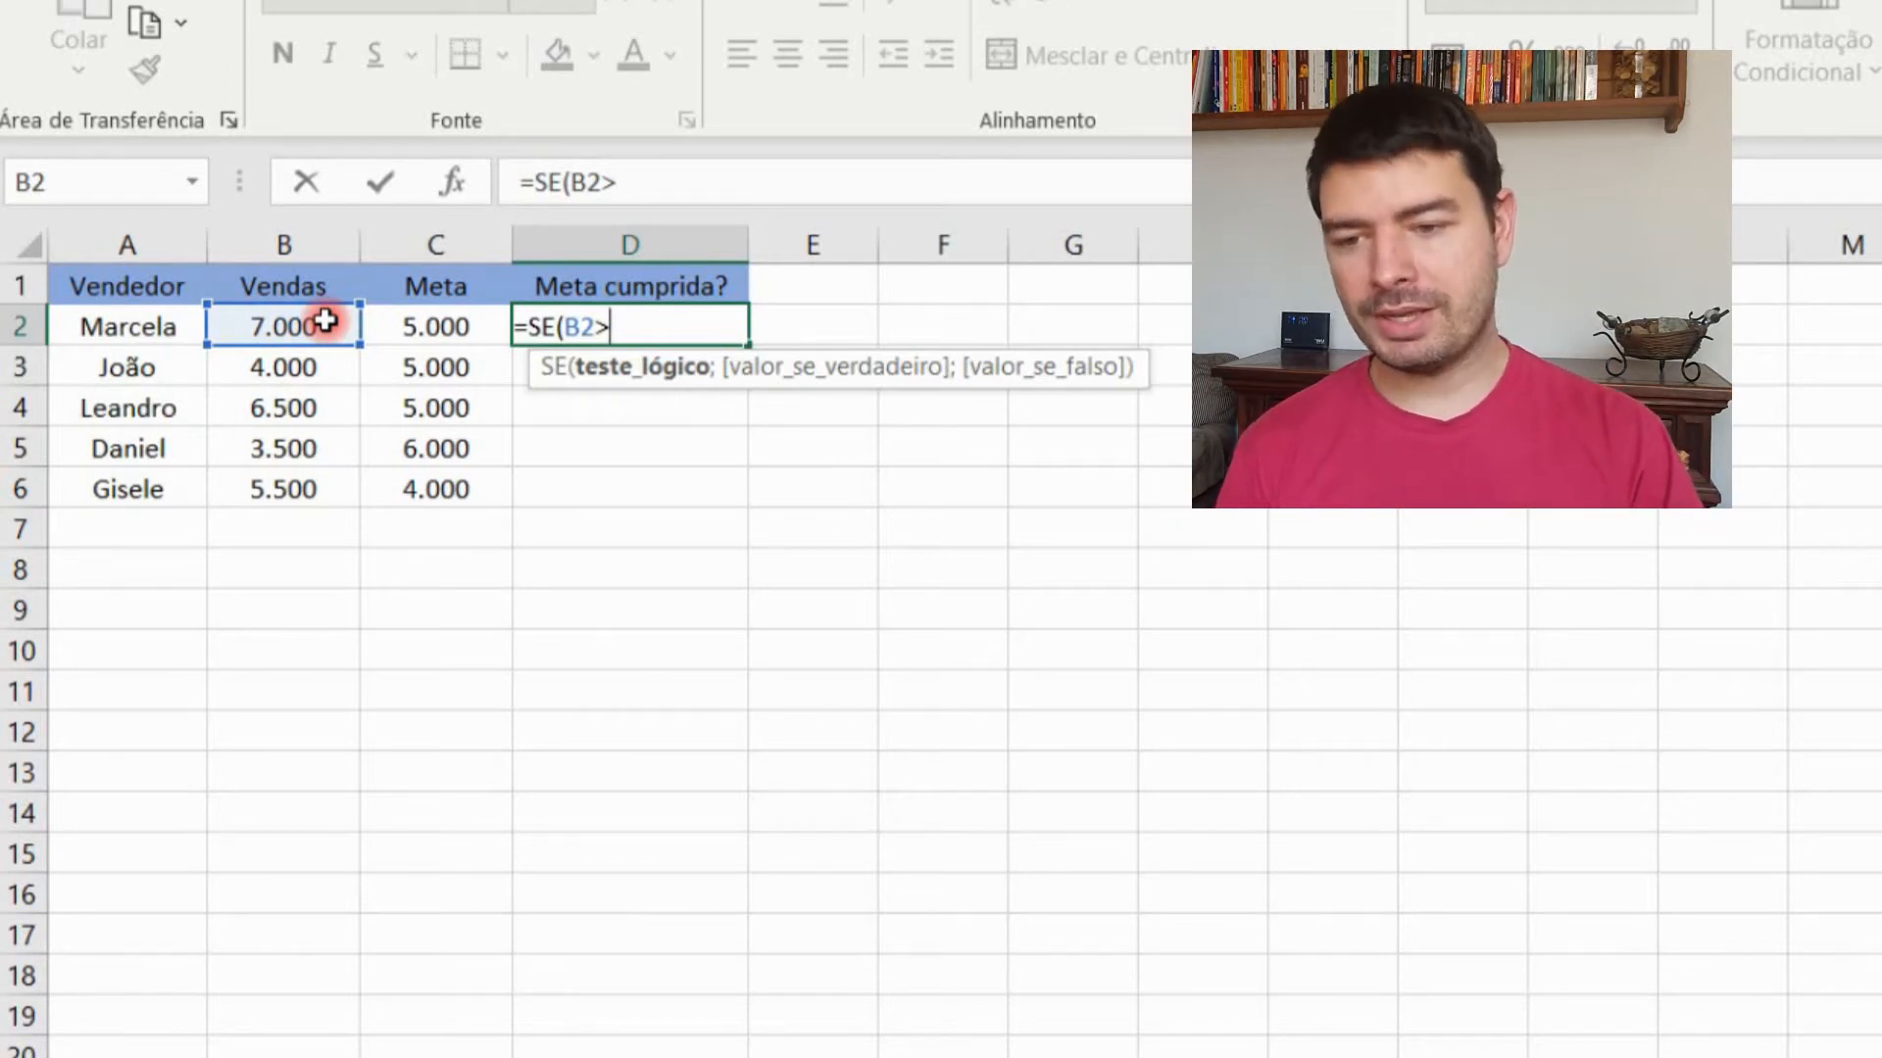
left_click(425, 330)
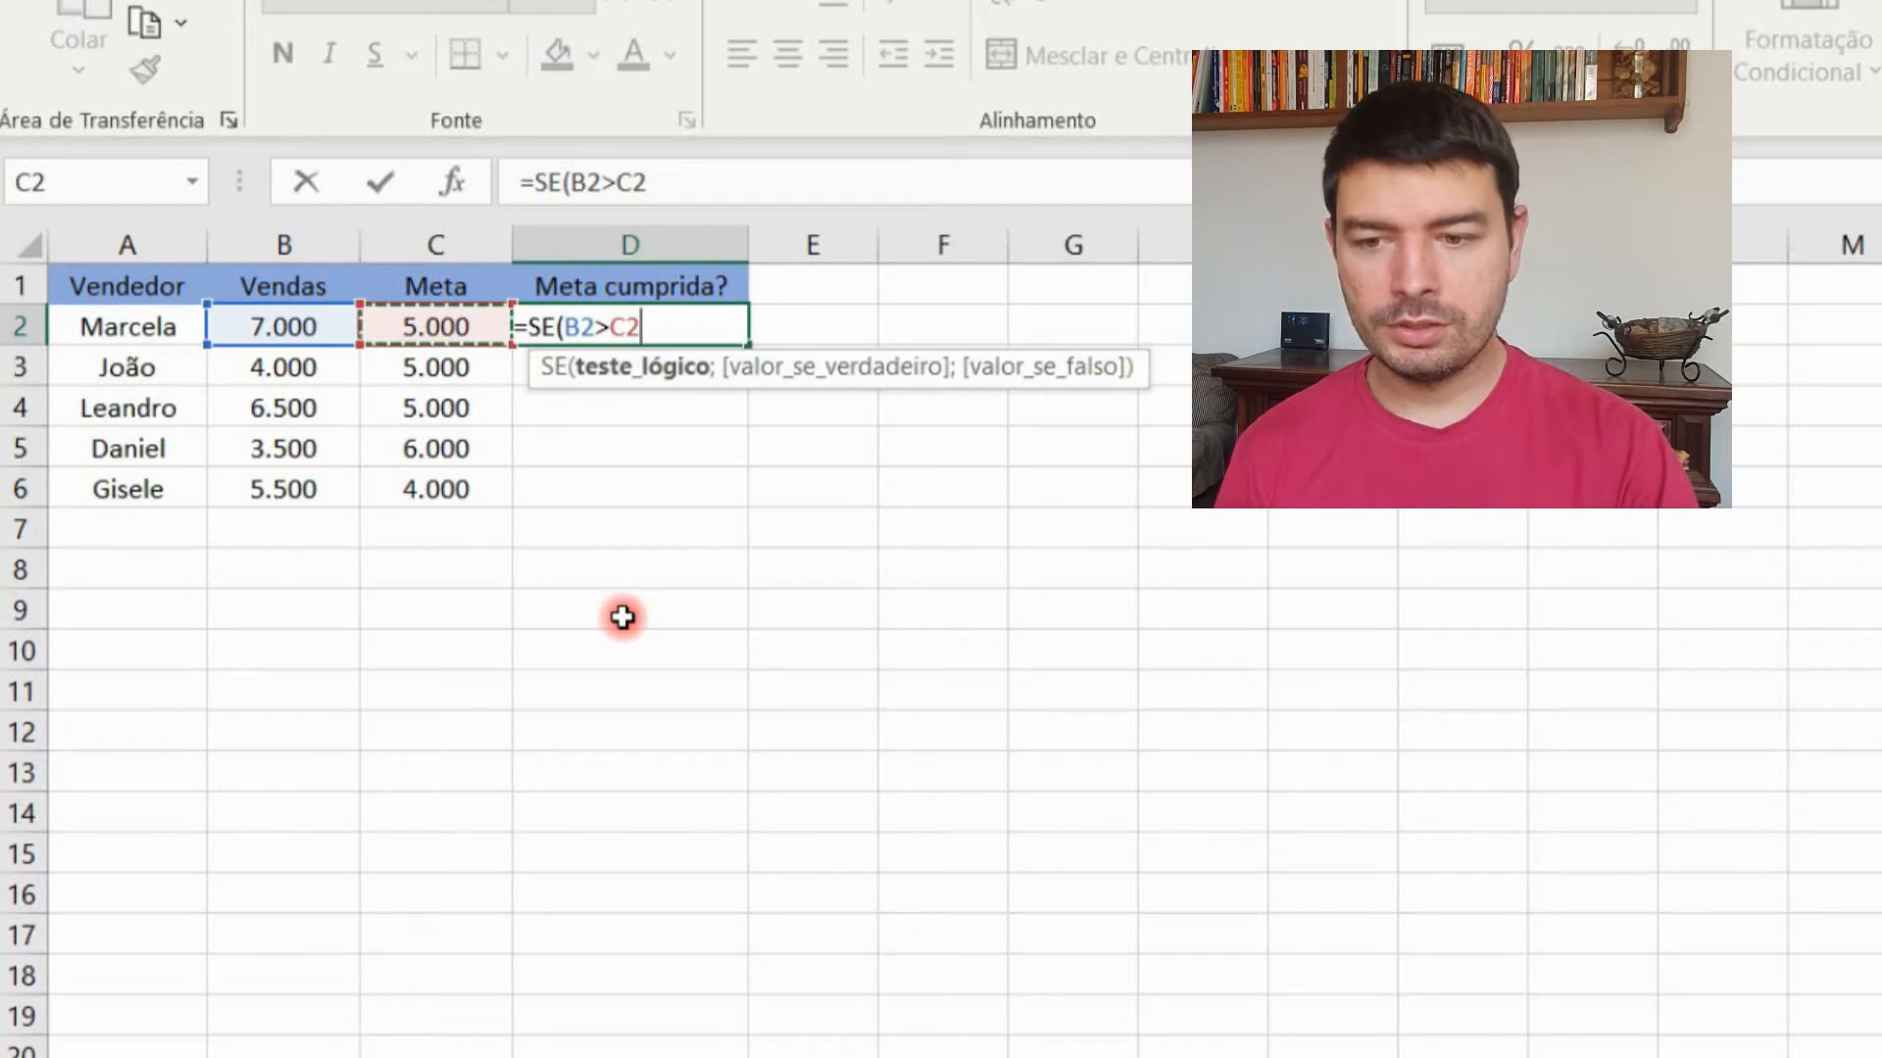
type(";")
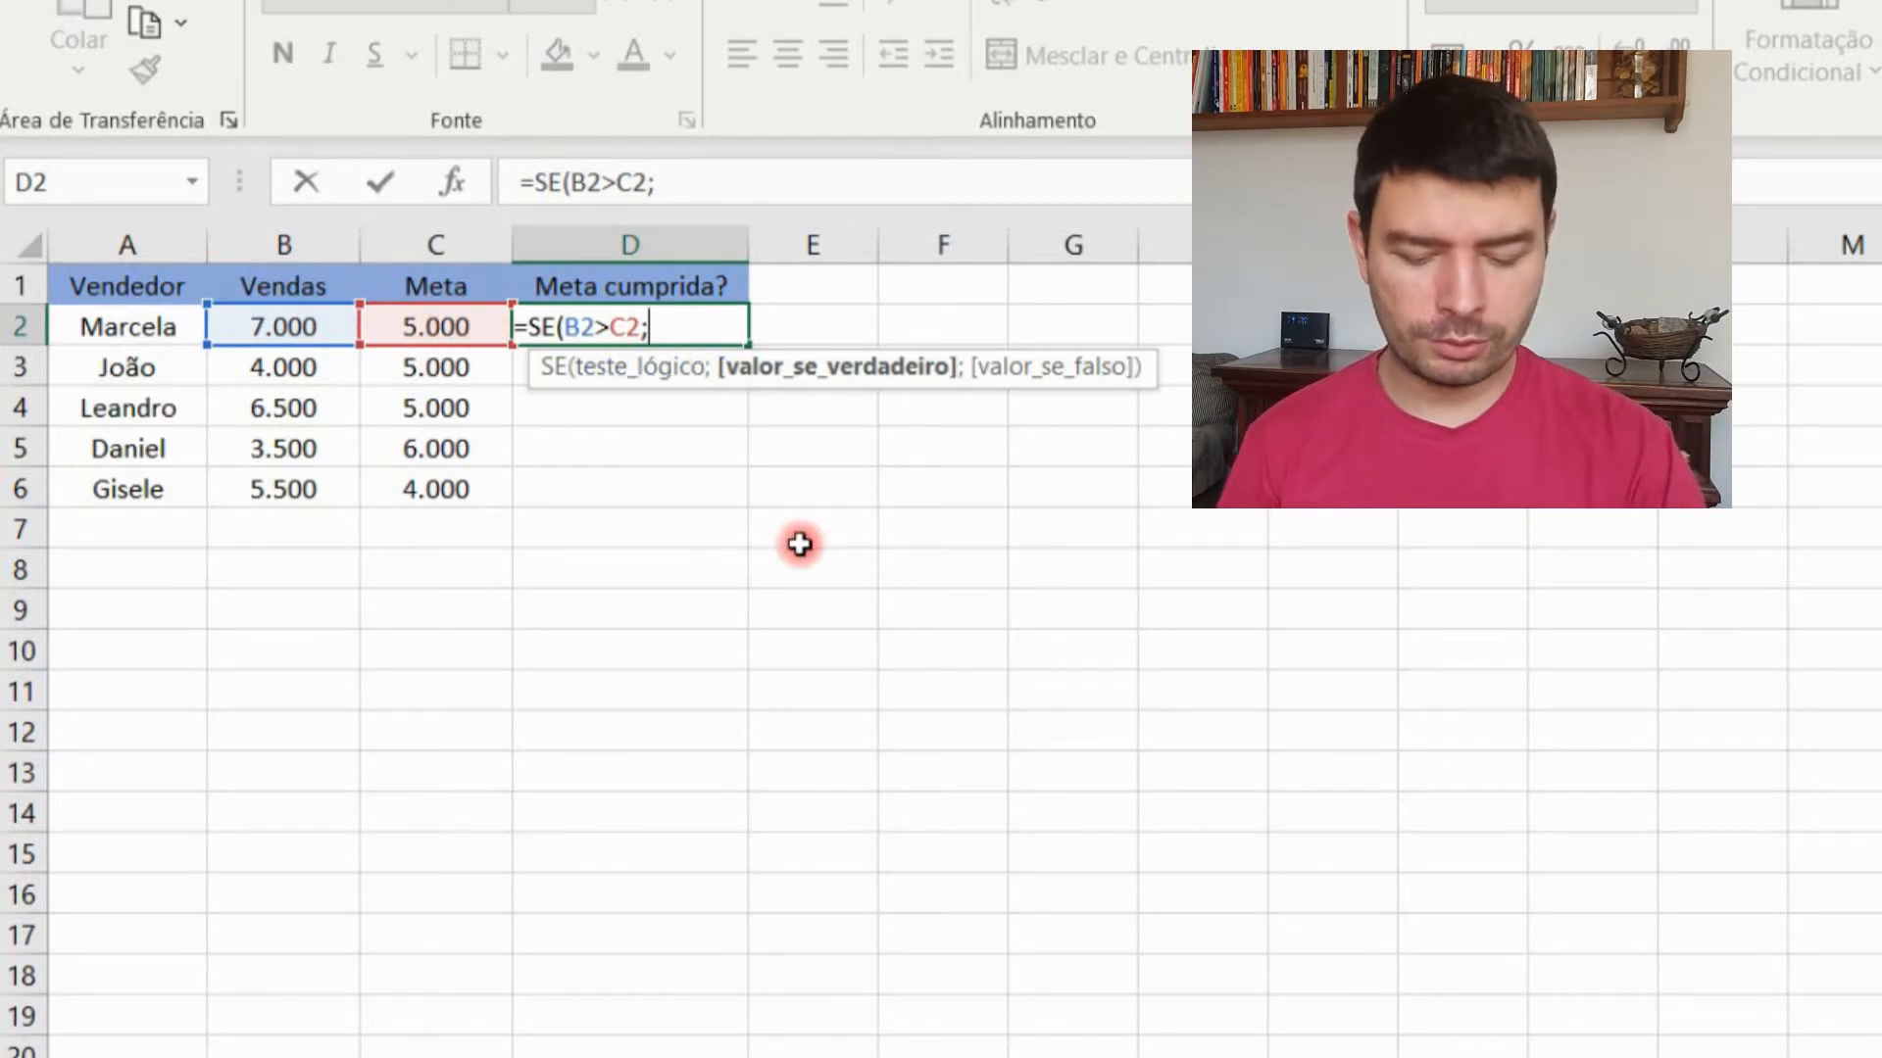
type("Meta")
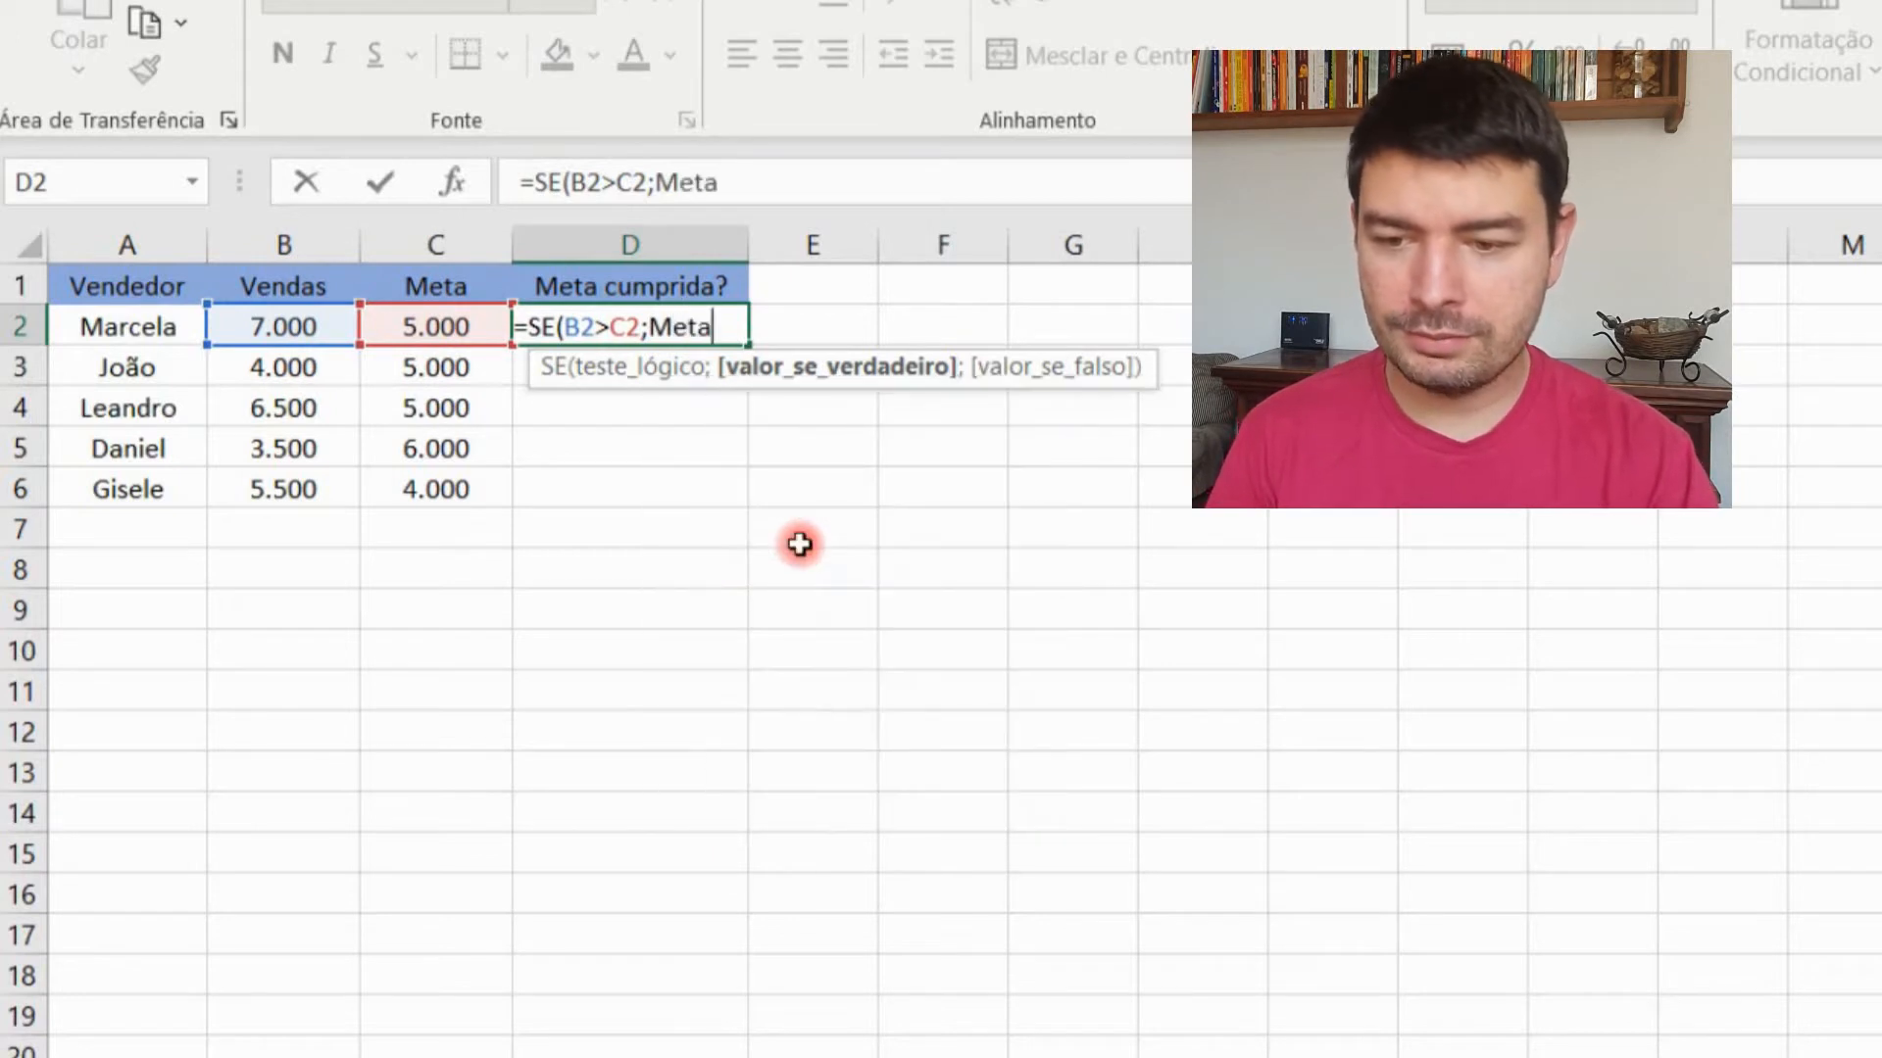
key("BackSpace")
key("BackSpace")
key("BackSpace")
key("BackSpace")
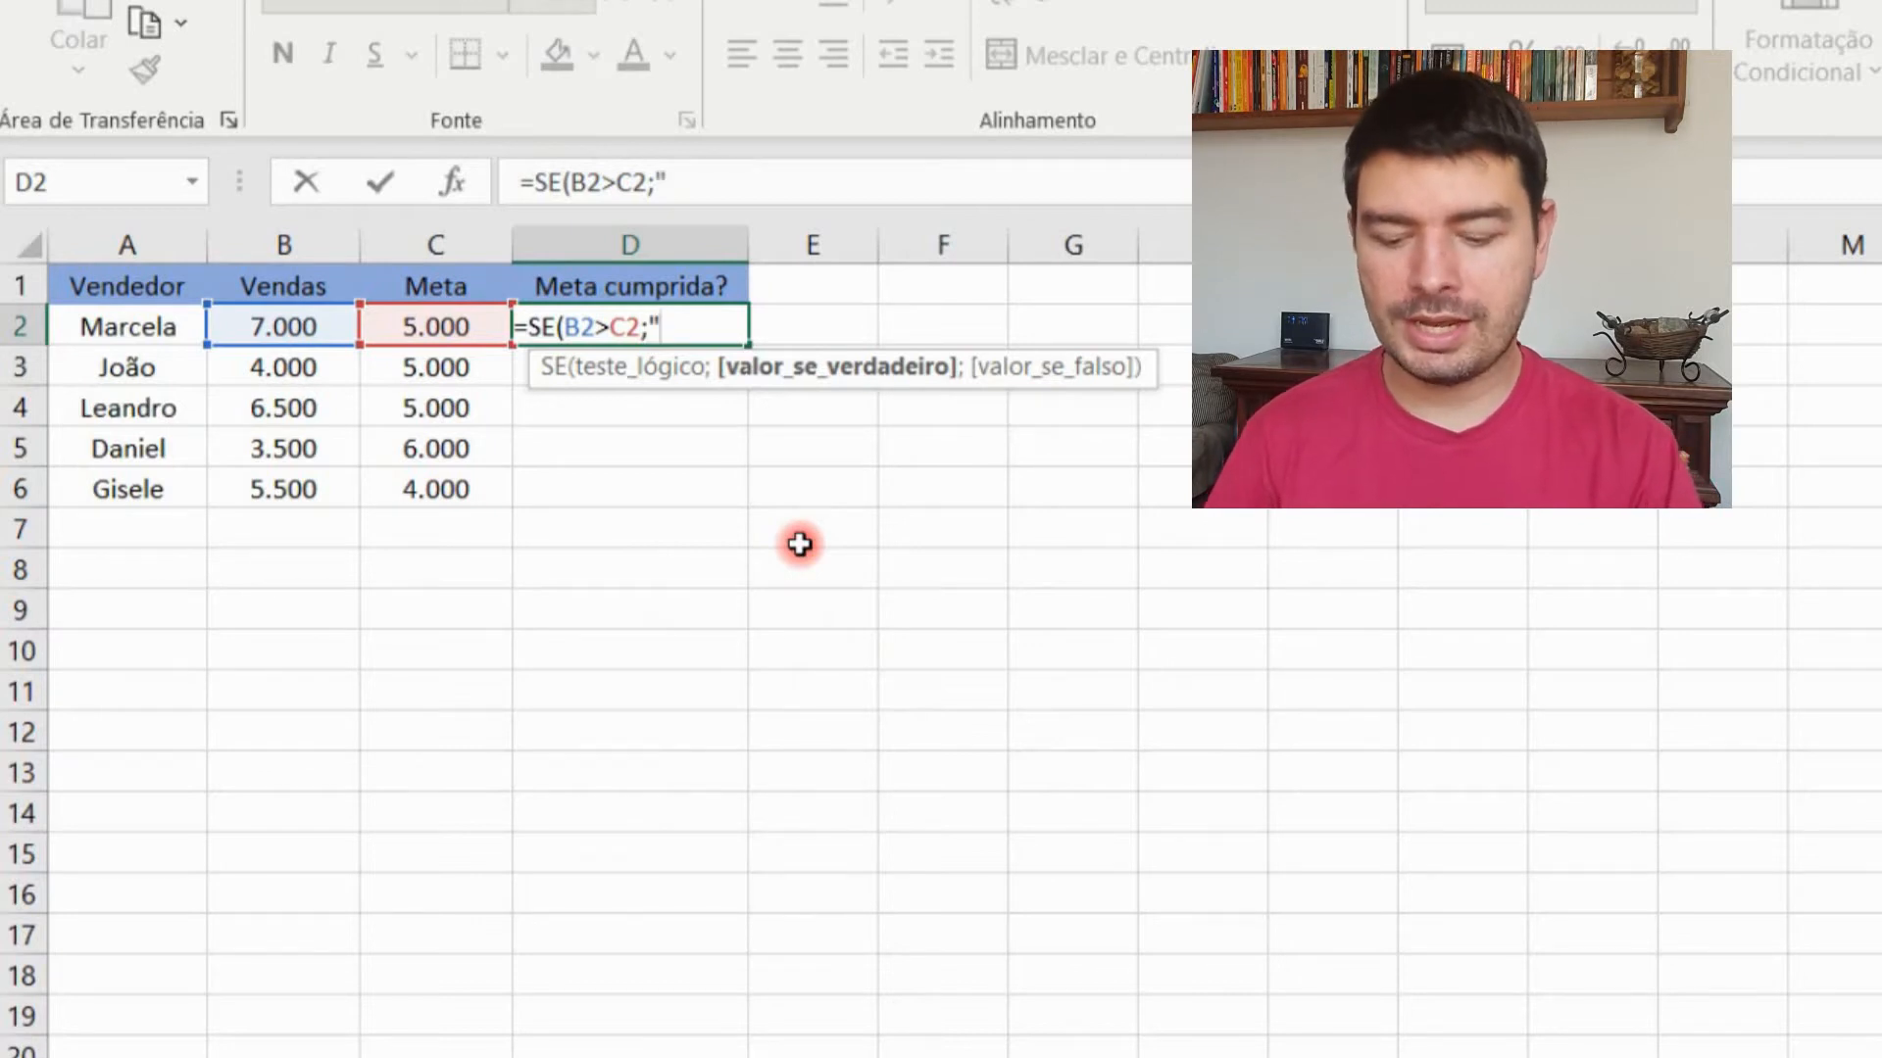
Step: Complete the D2 formula to return "Meta cumprida" when the test is true and "Meta não cumprida" when it is false
type("\"Me")
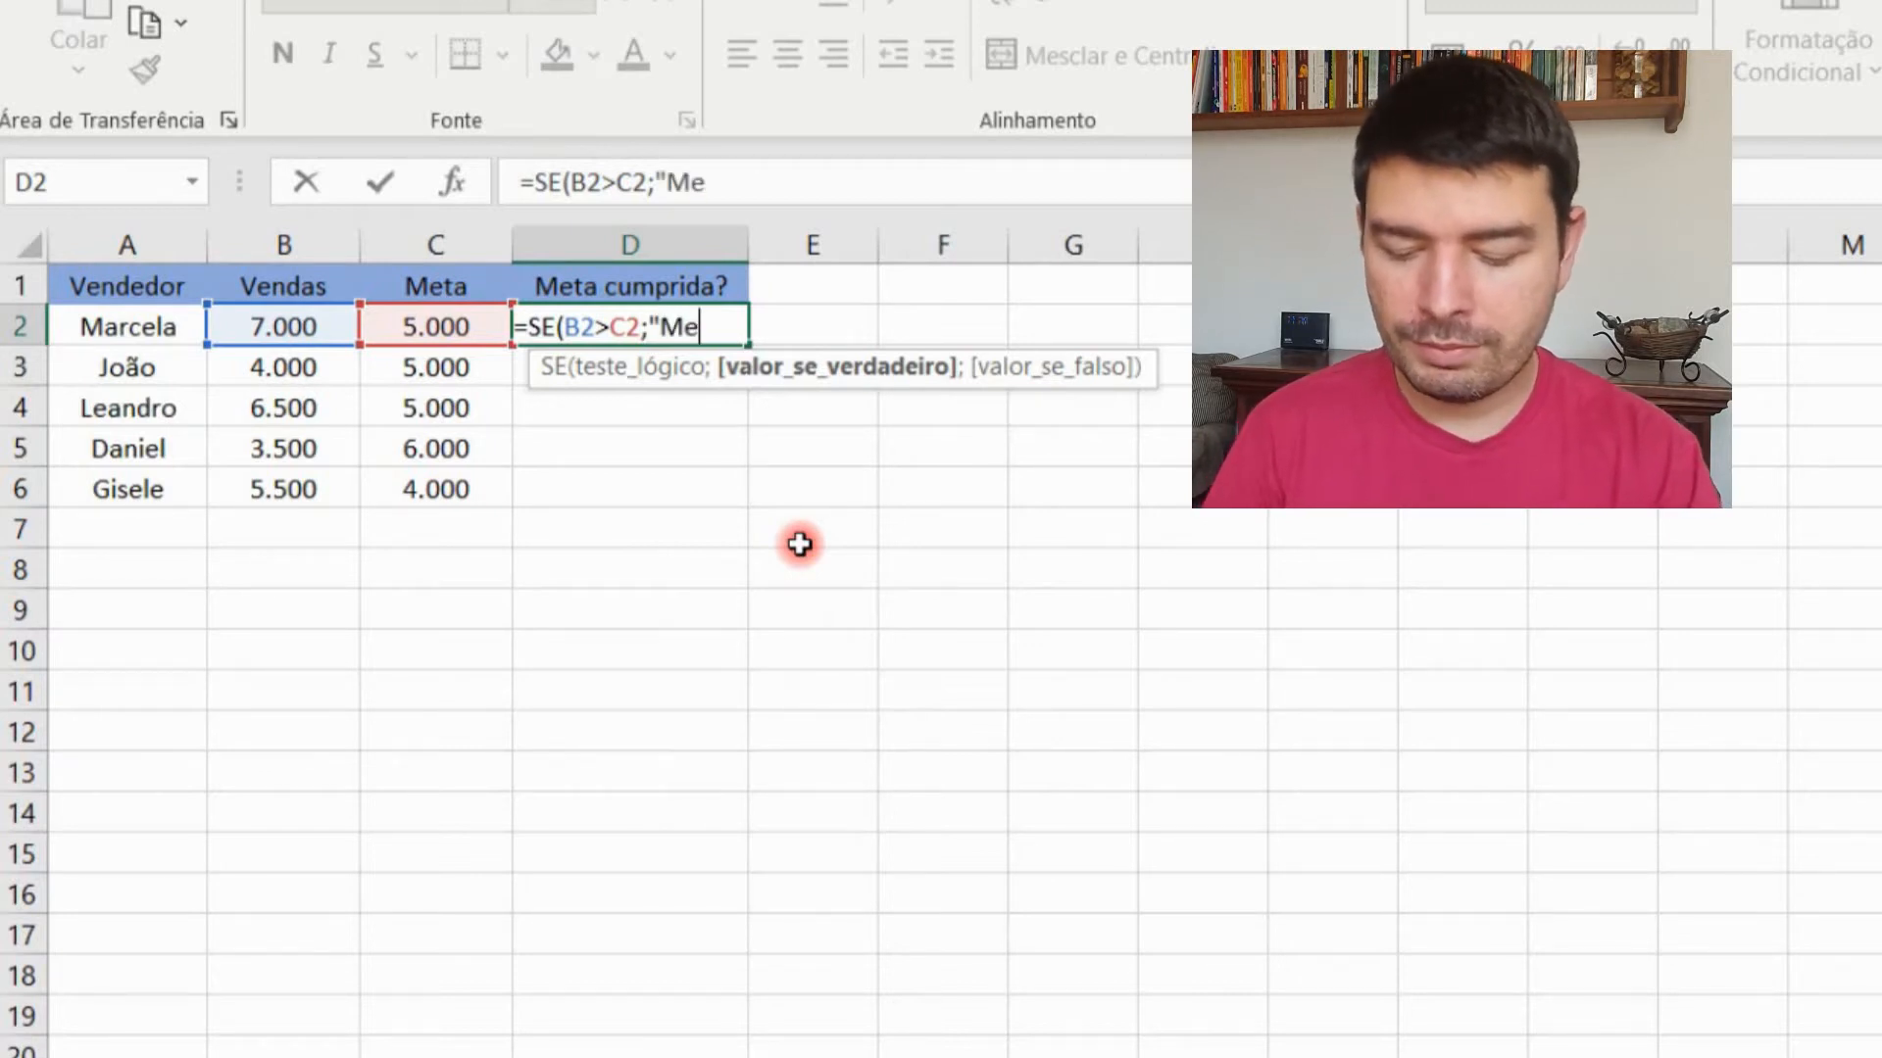
type("ta cumprida")
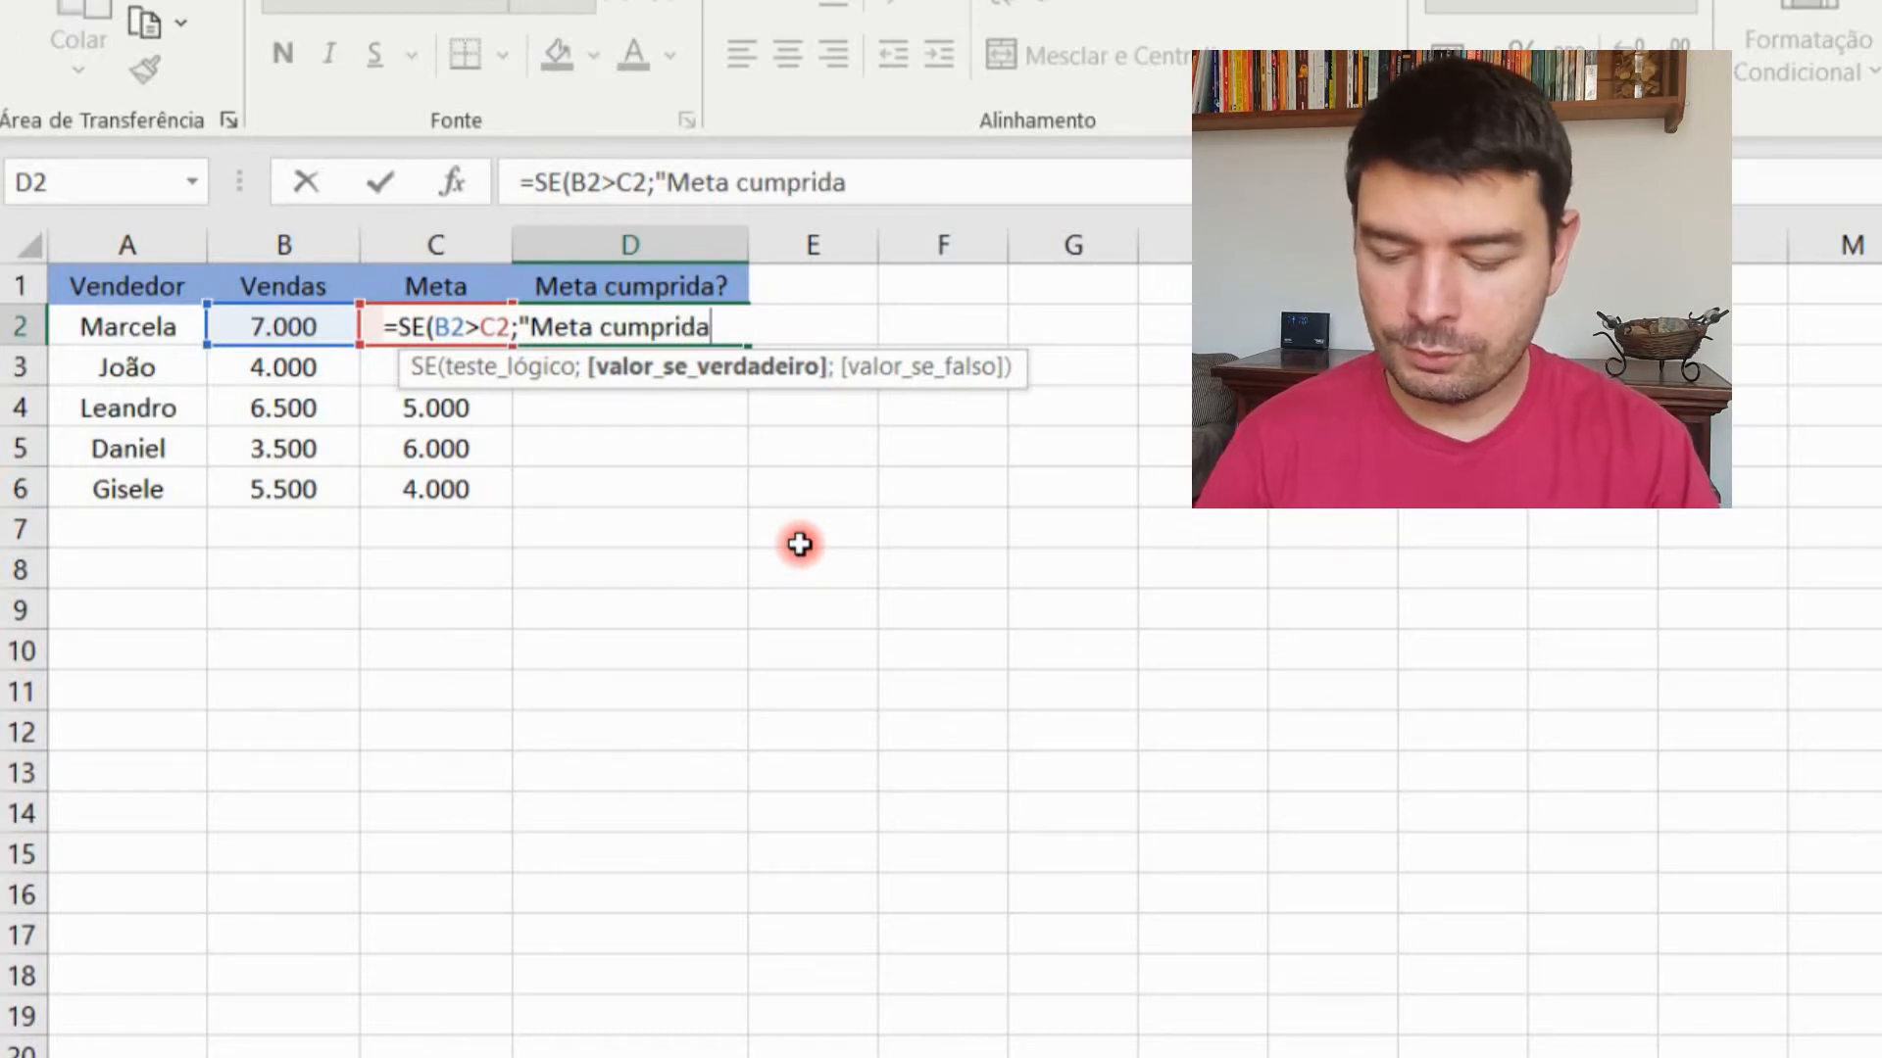
type("\";")
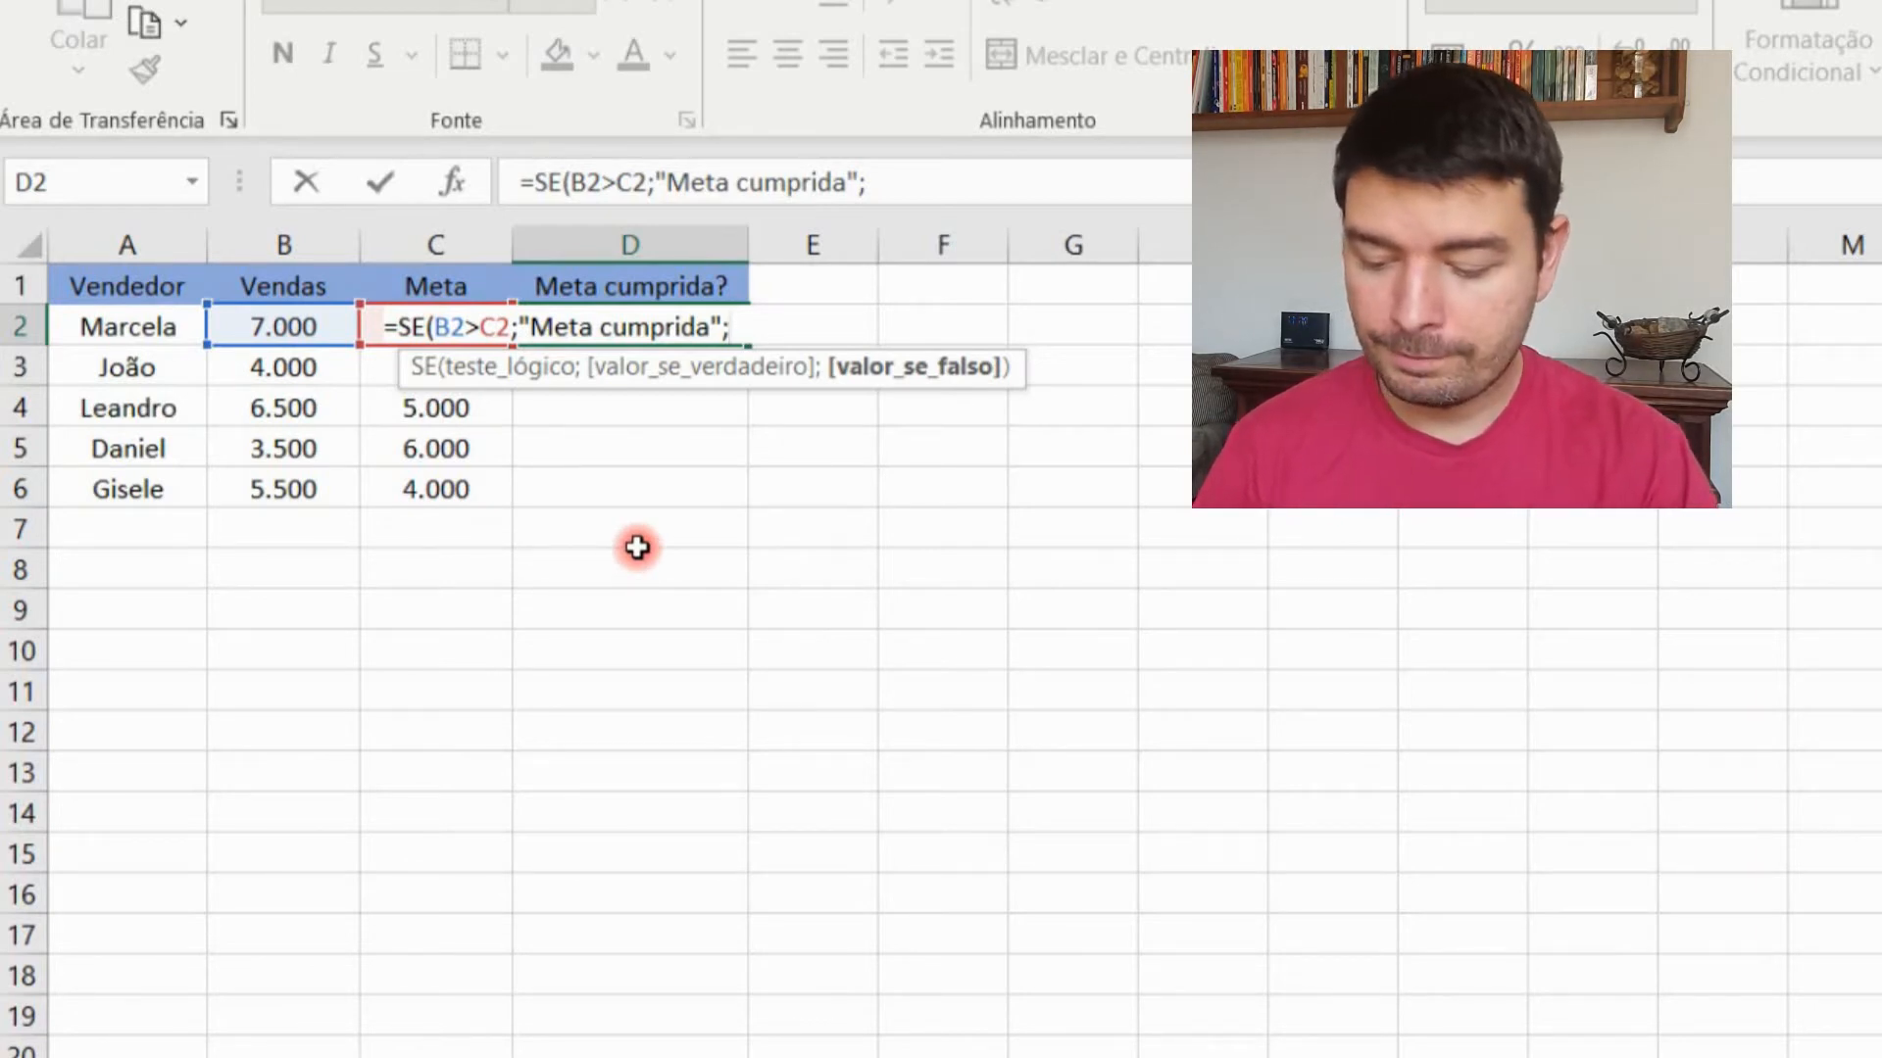
type("Meta ")
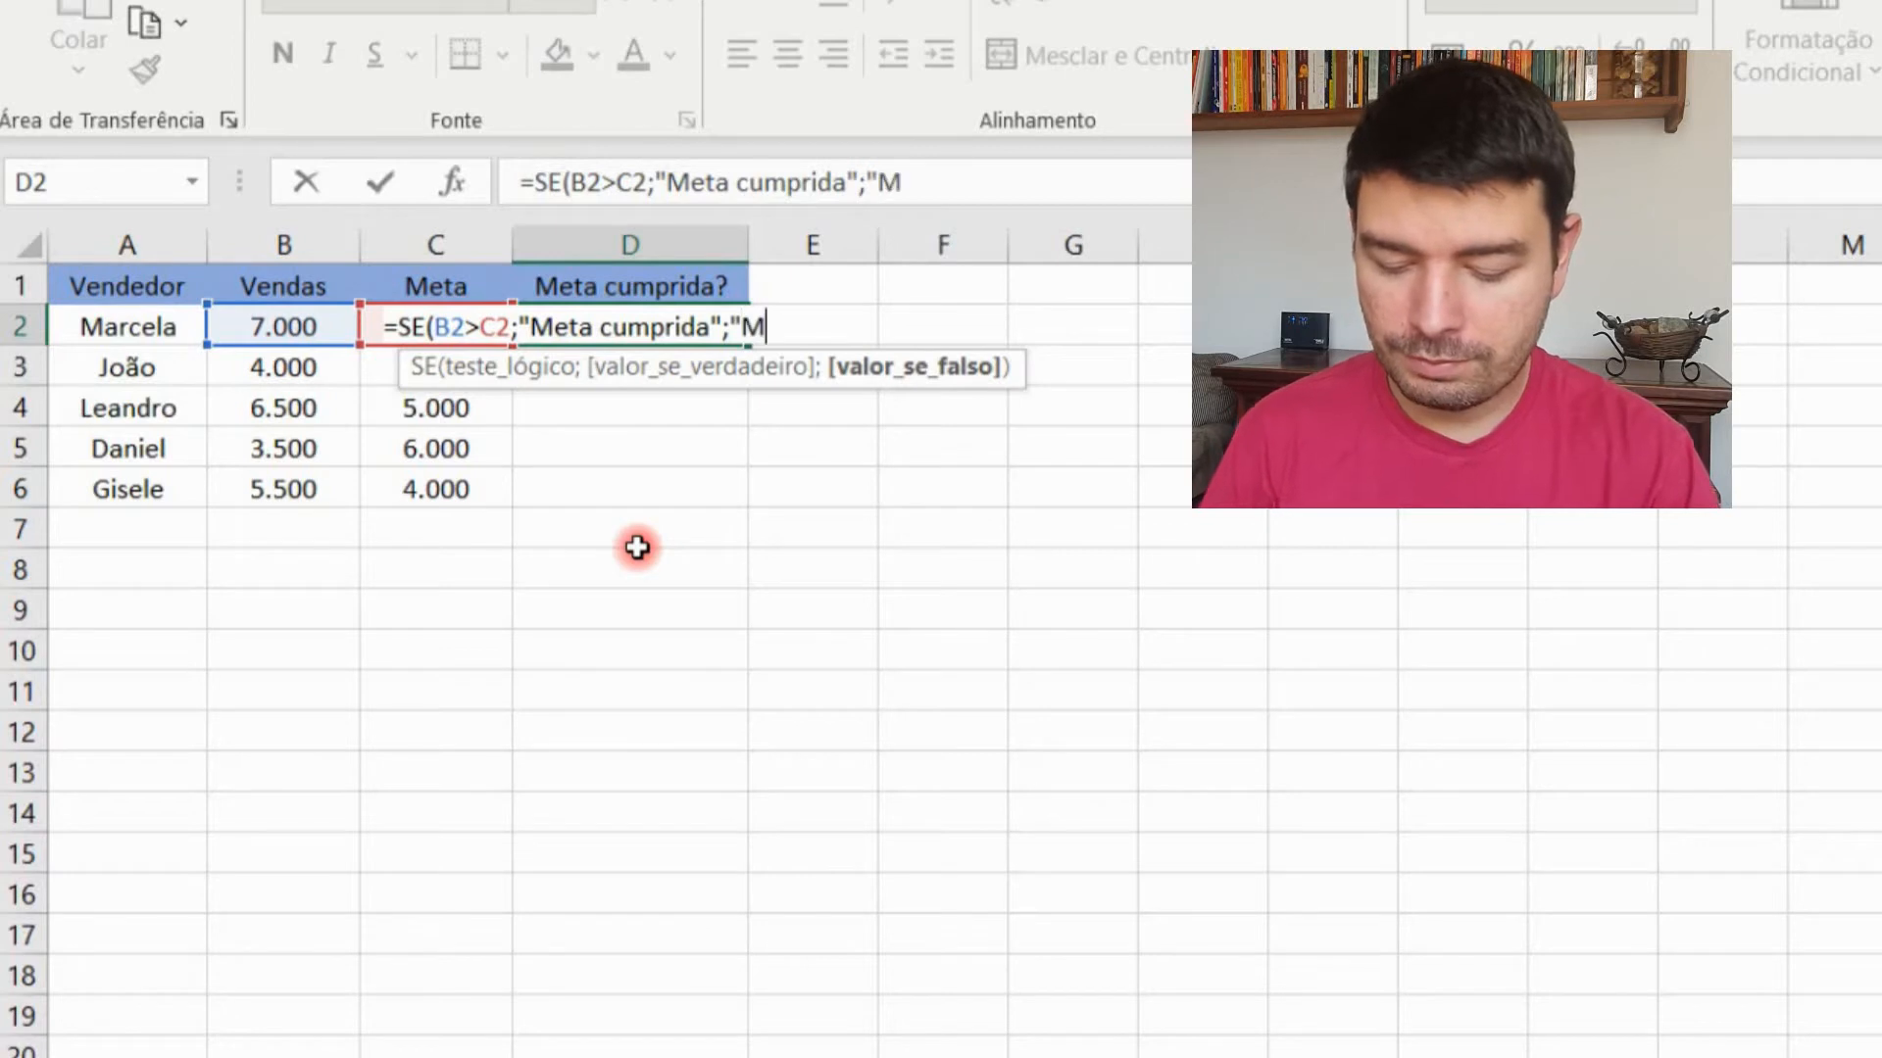
type("não ")
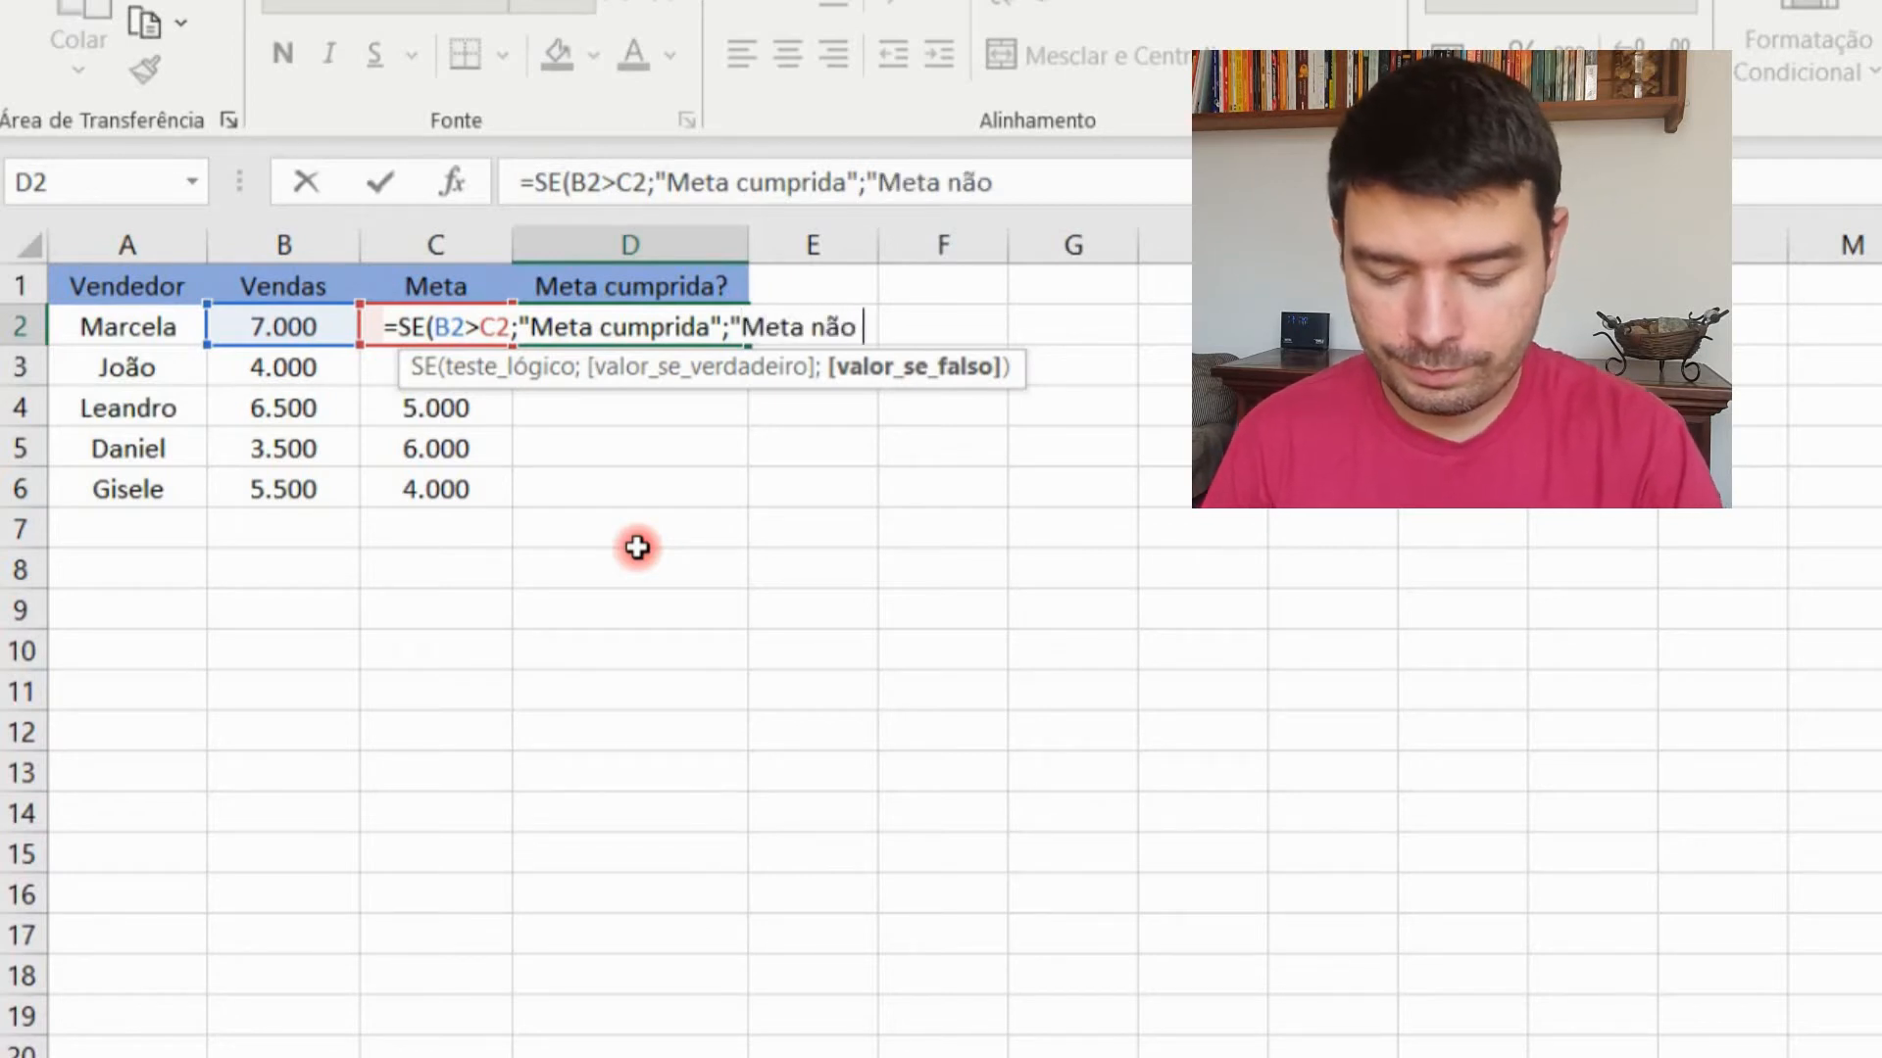
type("cumprida")
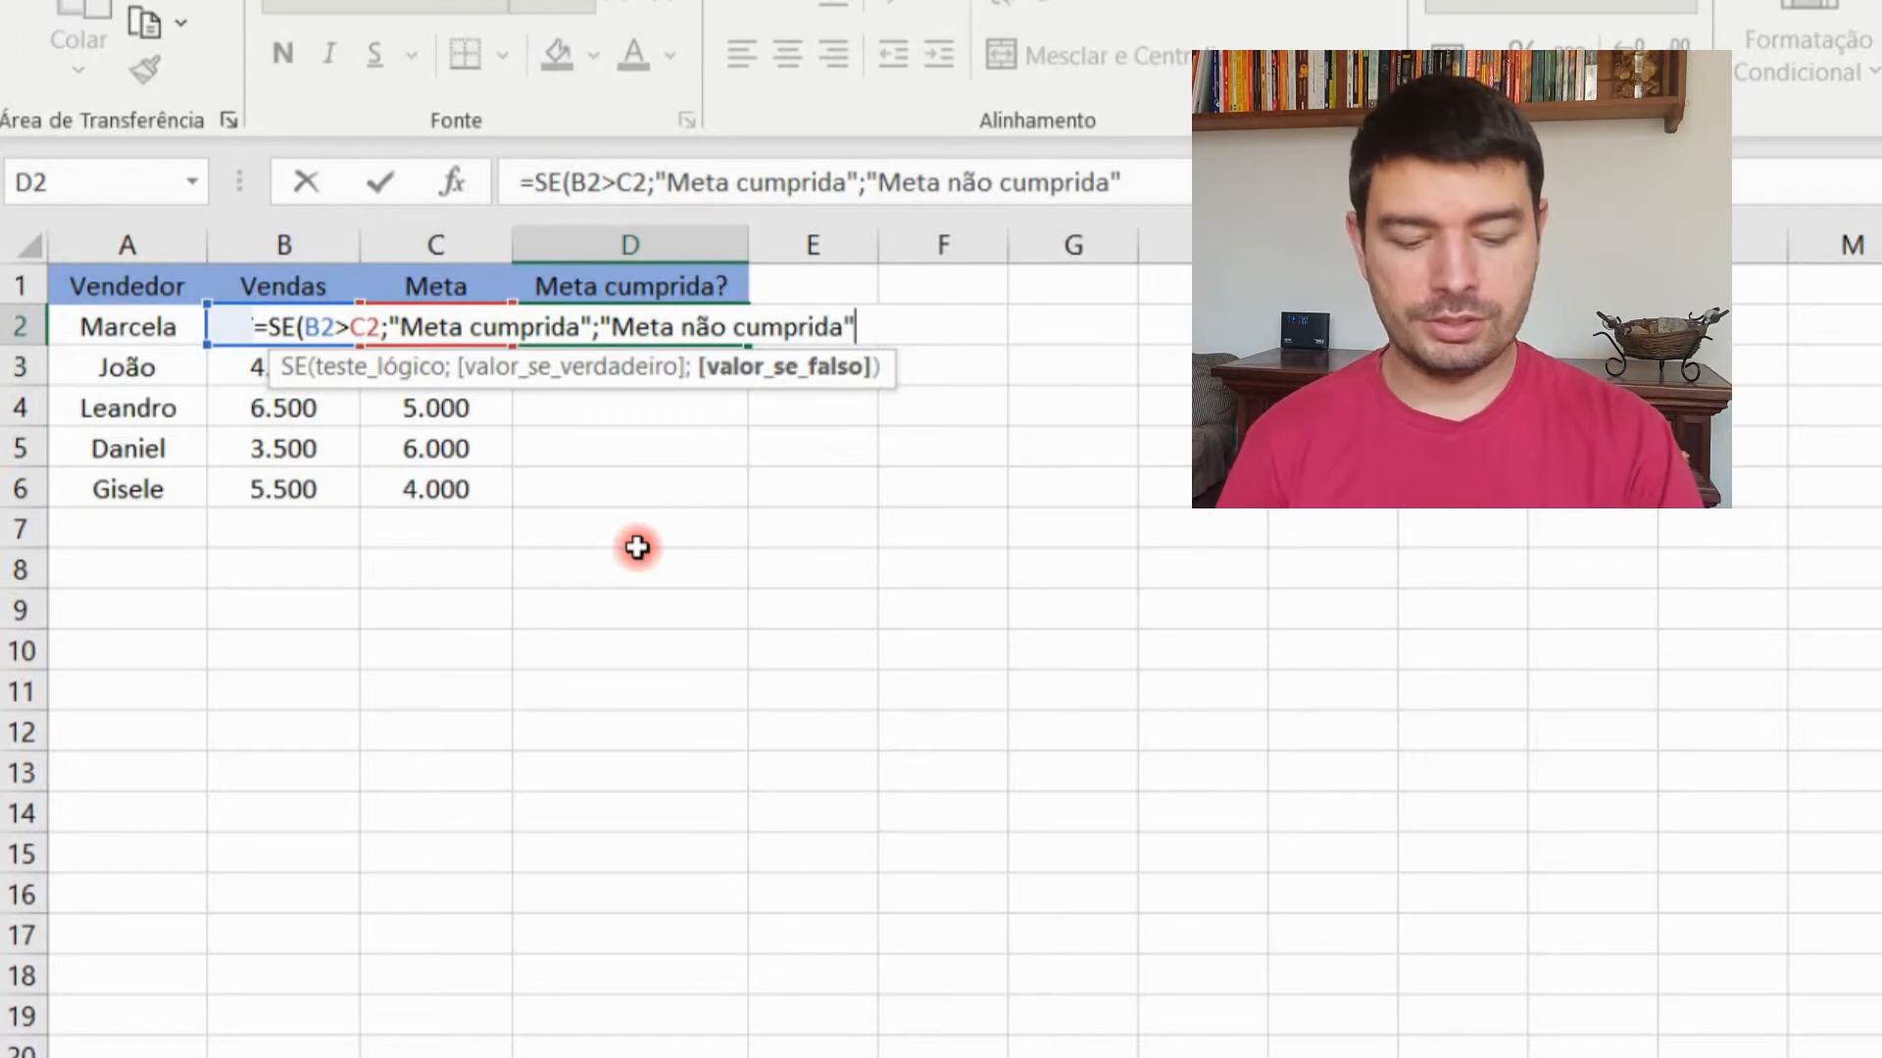
type("\")")
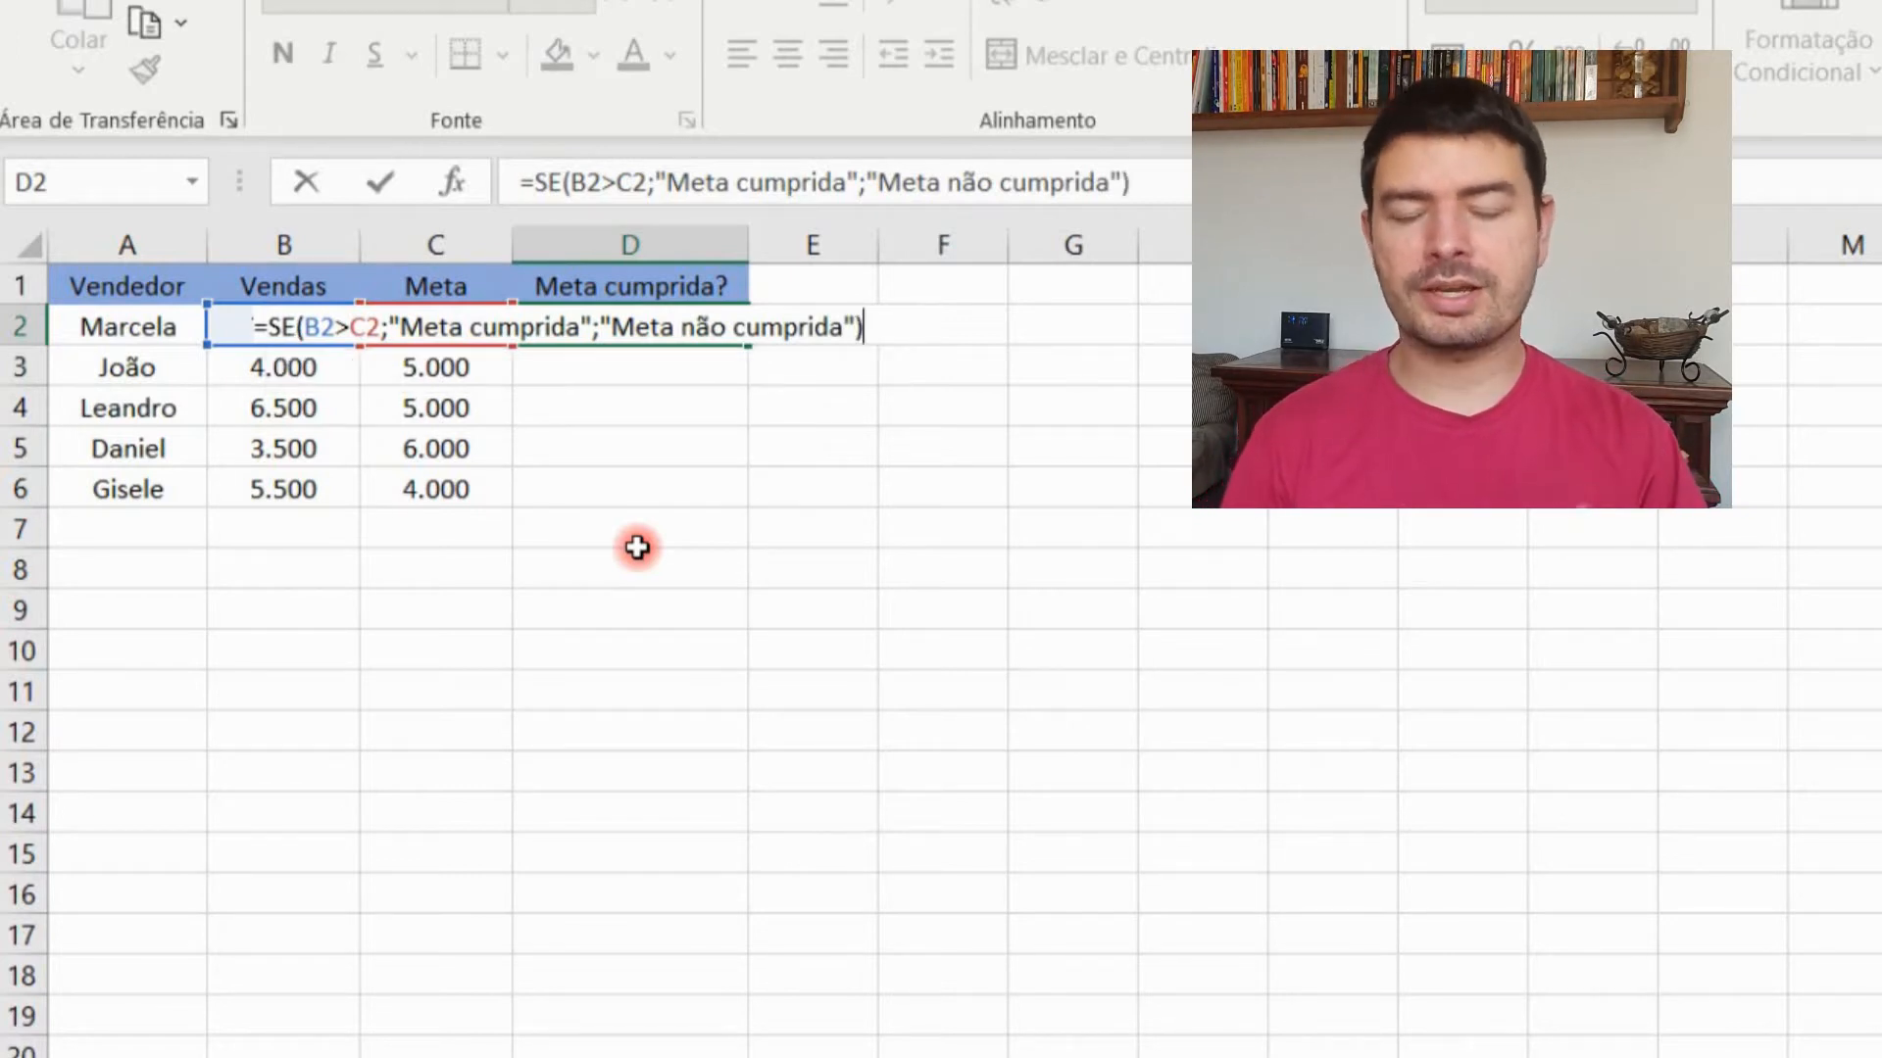
key("Return")
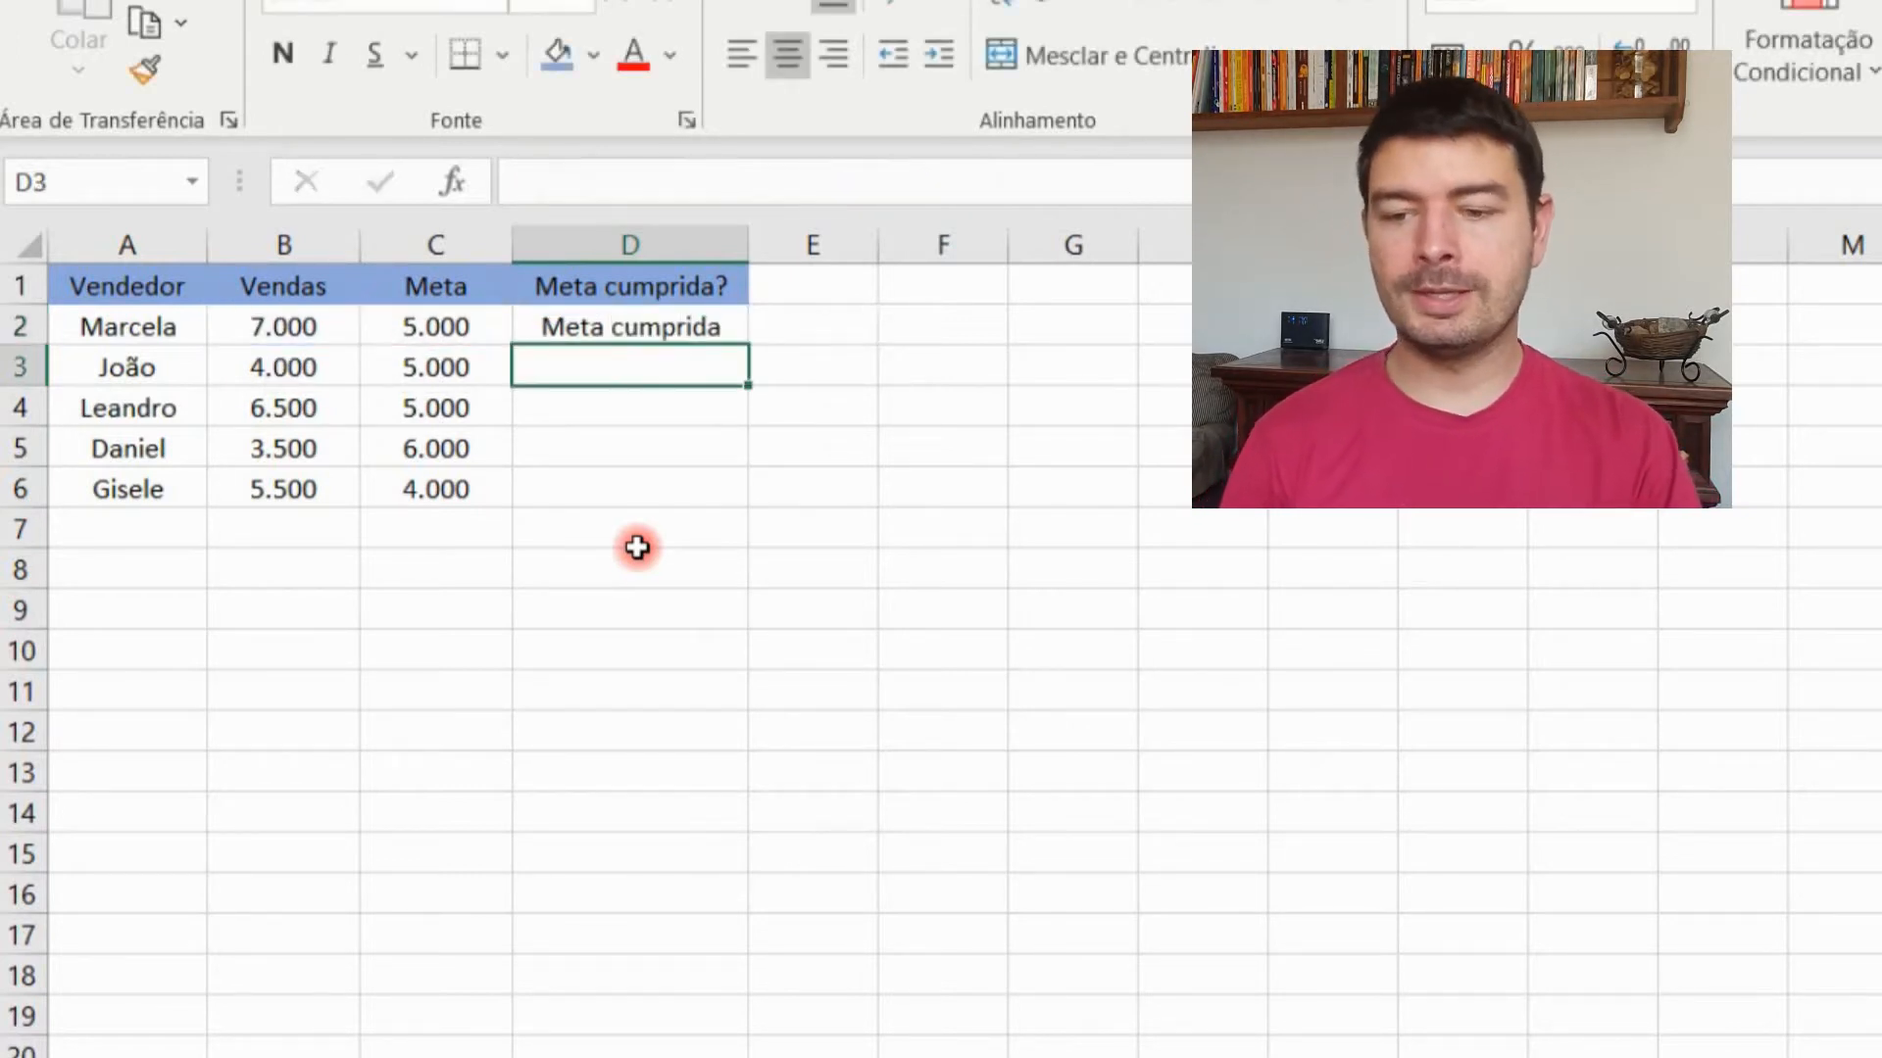
Step: Check the Vendas and Meta values in row 2, and copy the D2 formula down to D3
left_click(640, 321)
left_click(298, 323)
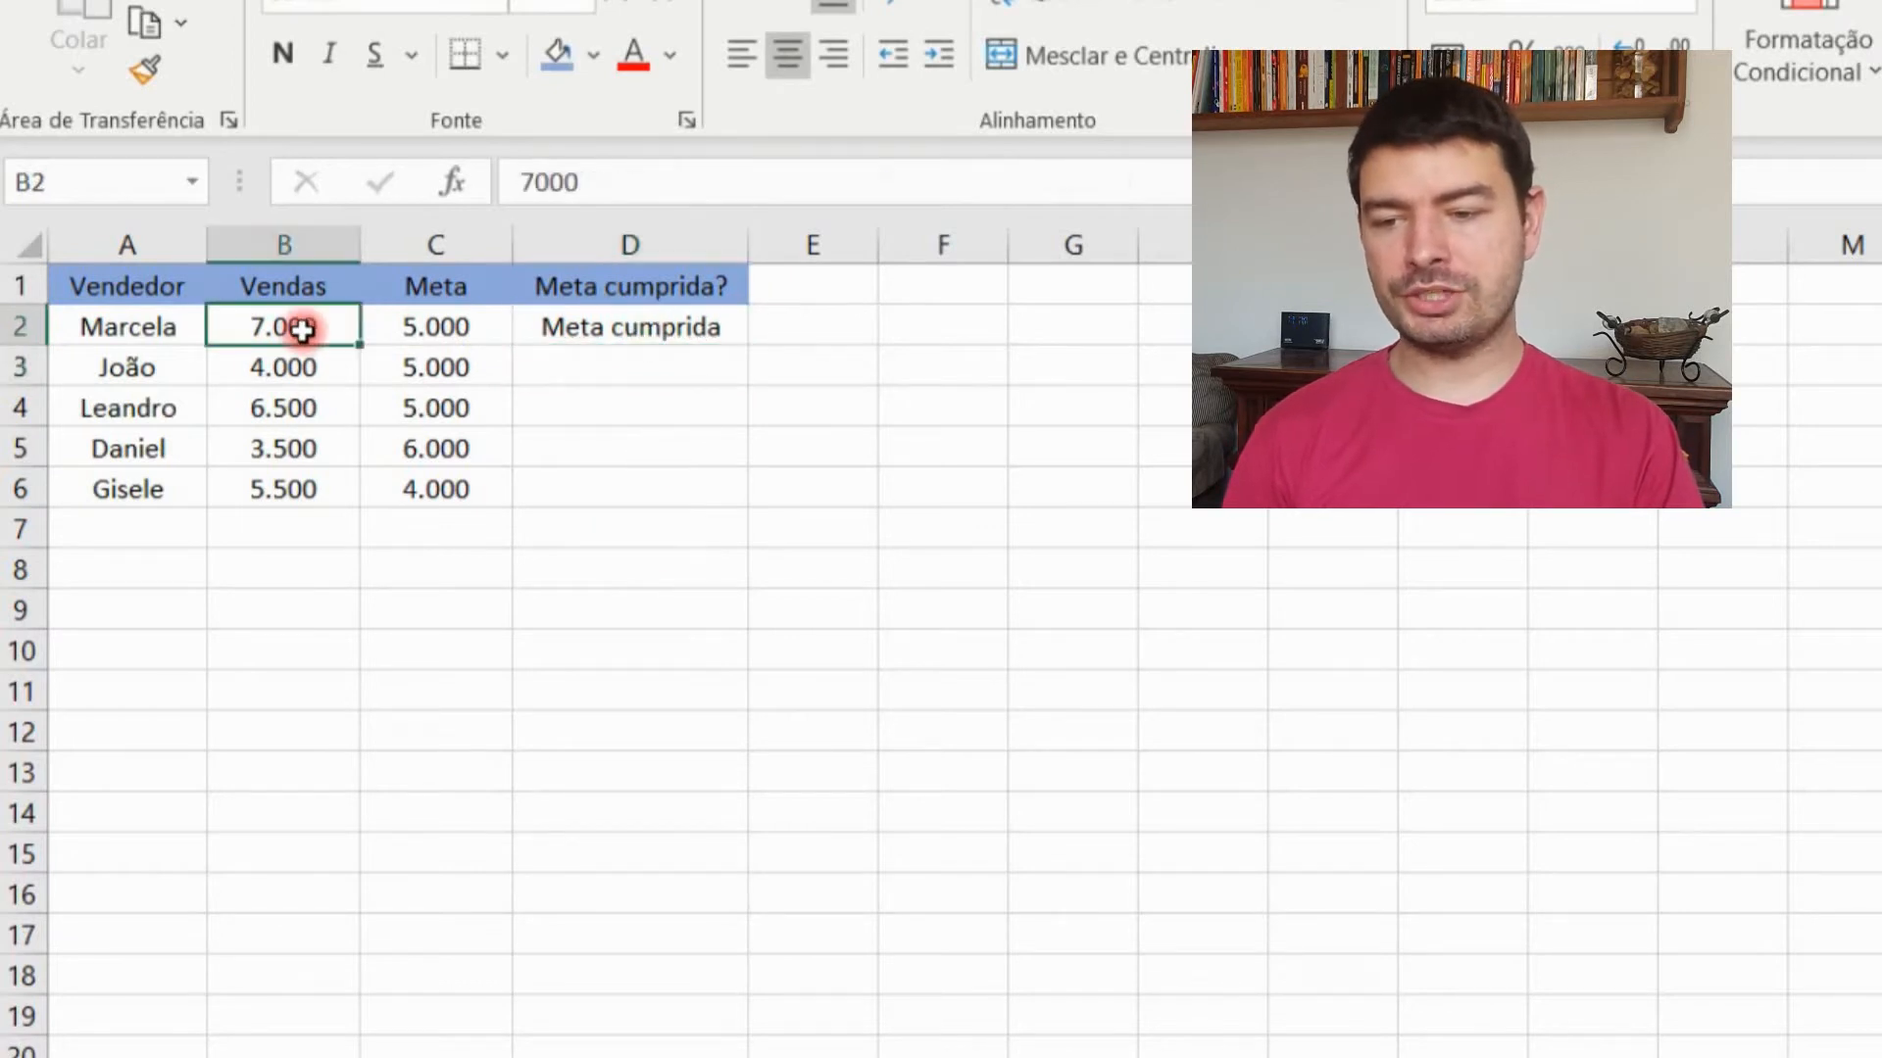
left_click(408, 329)
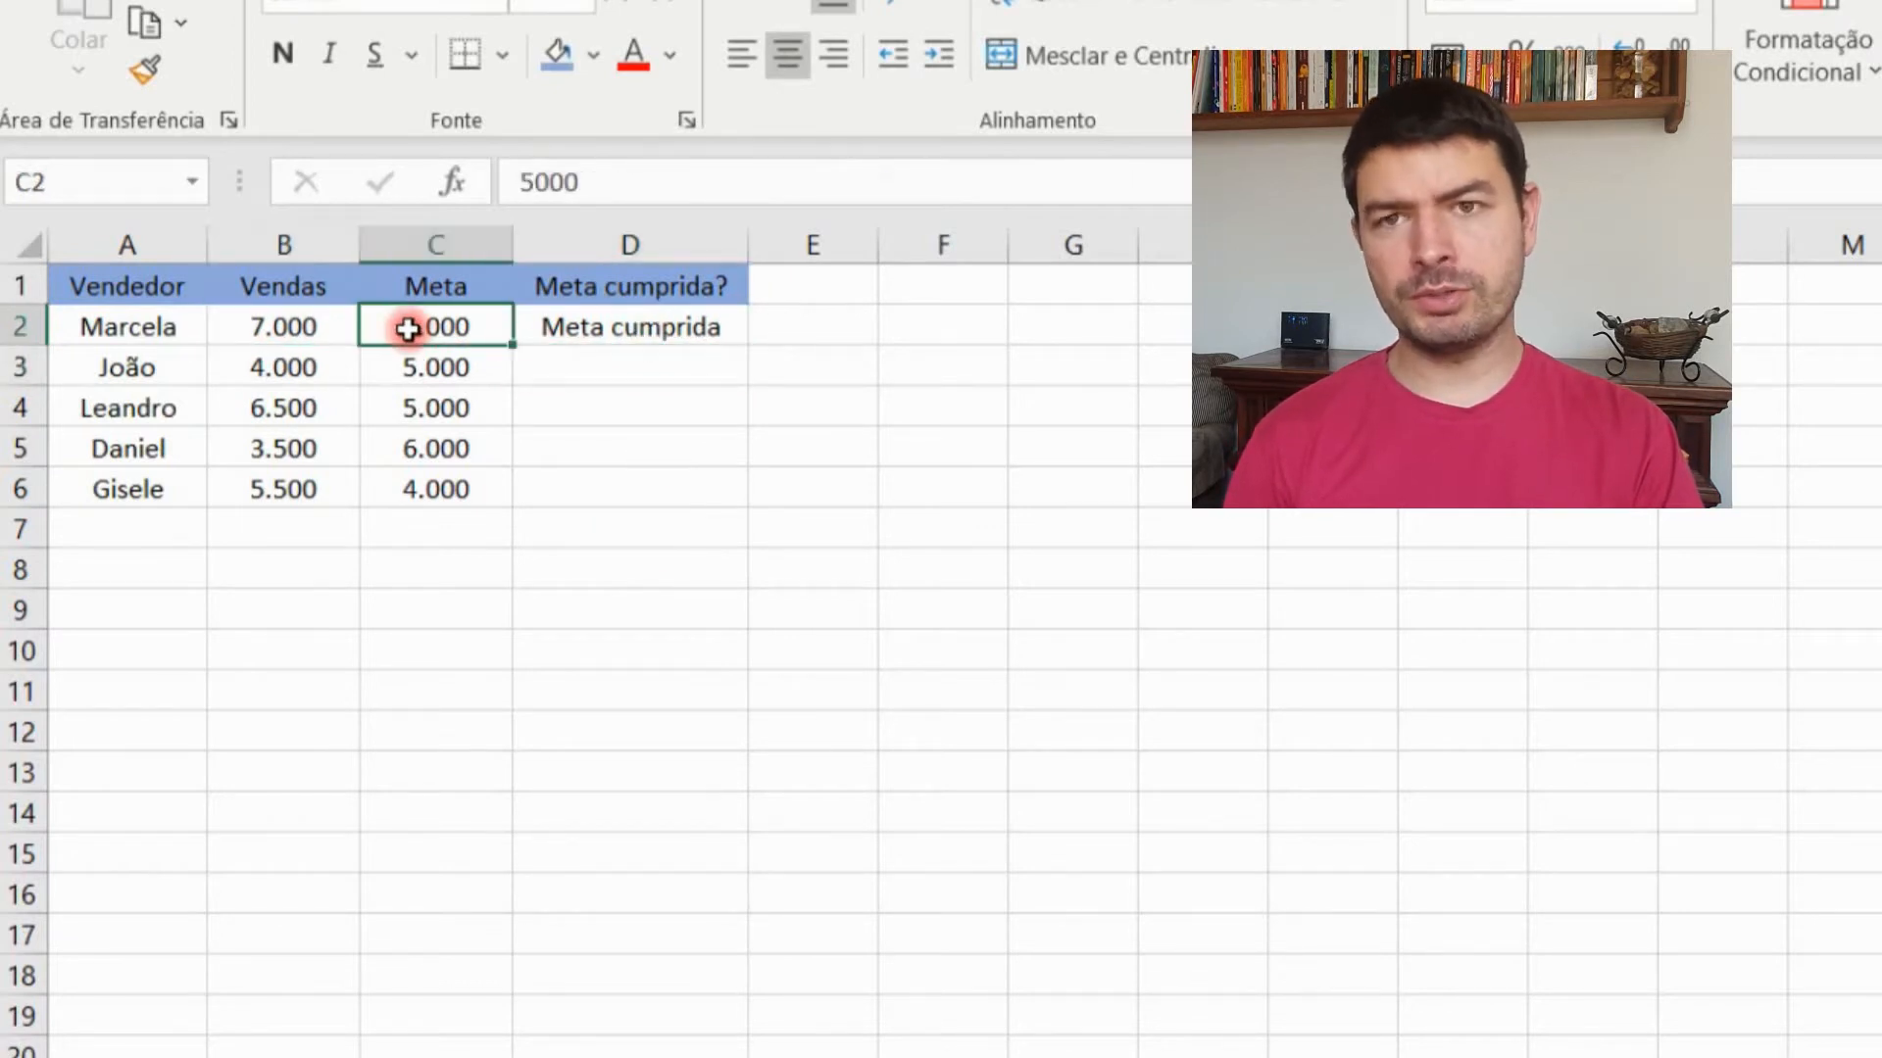
left_click(630, 325)
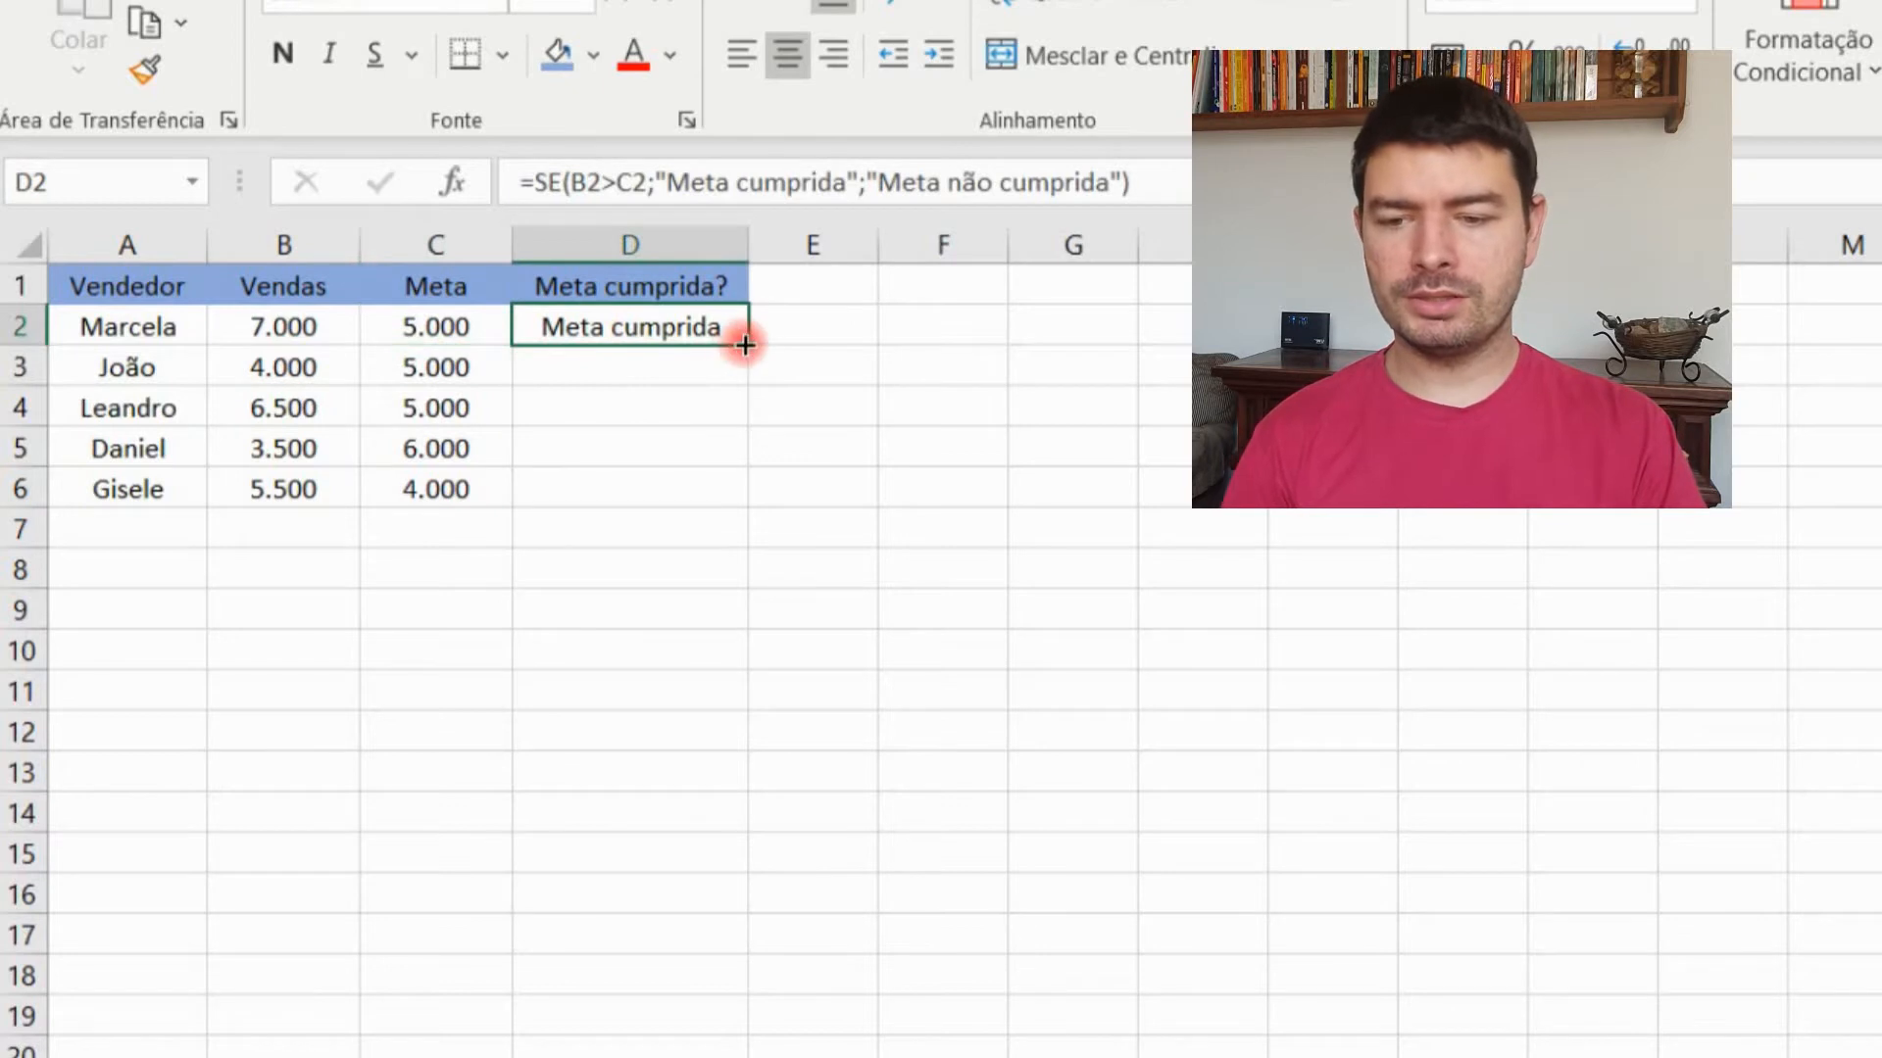
left_click_drag(747, 345, 772, 382)
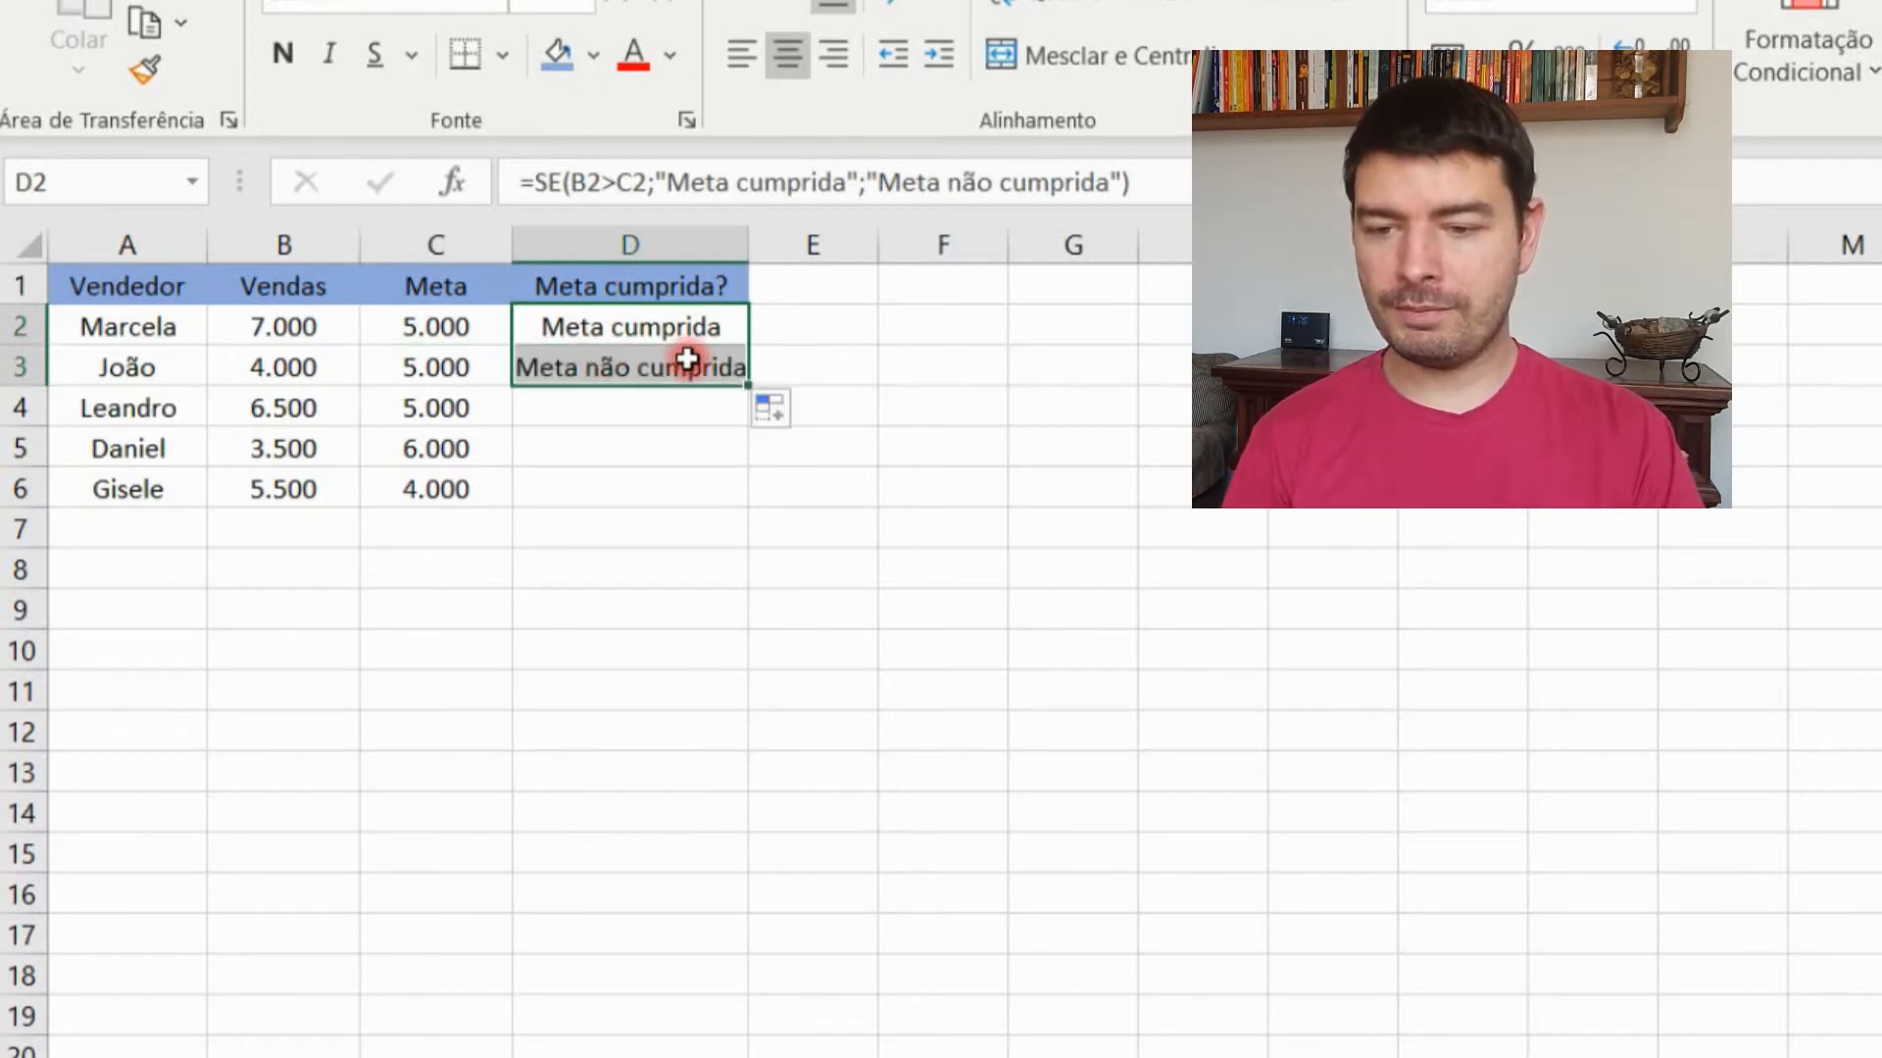
Step: Compare the Vendas and Meta values in row 3, and fill the D3 formula down through D6
left_click(276, 367)
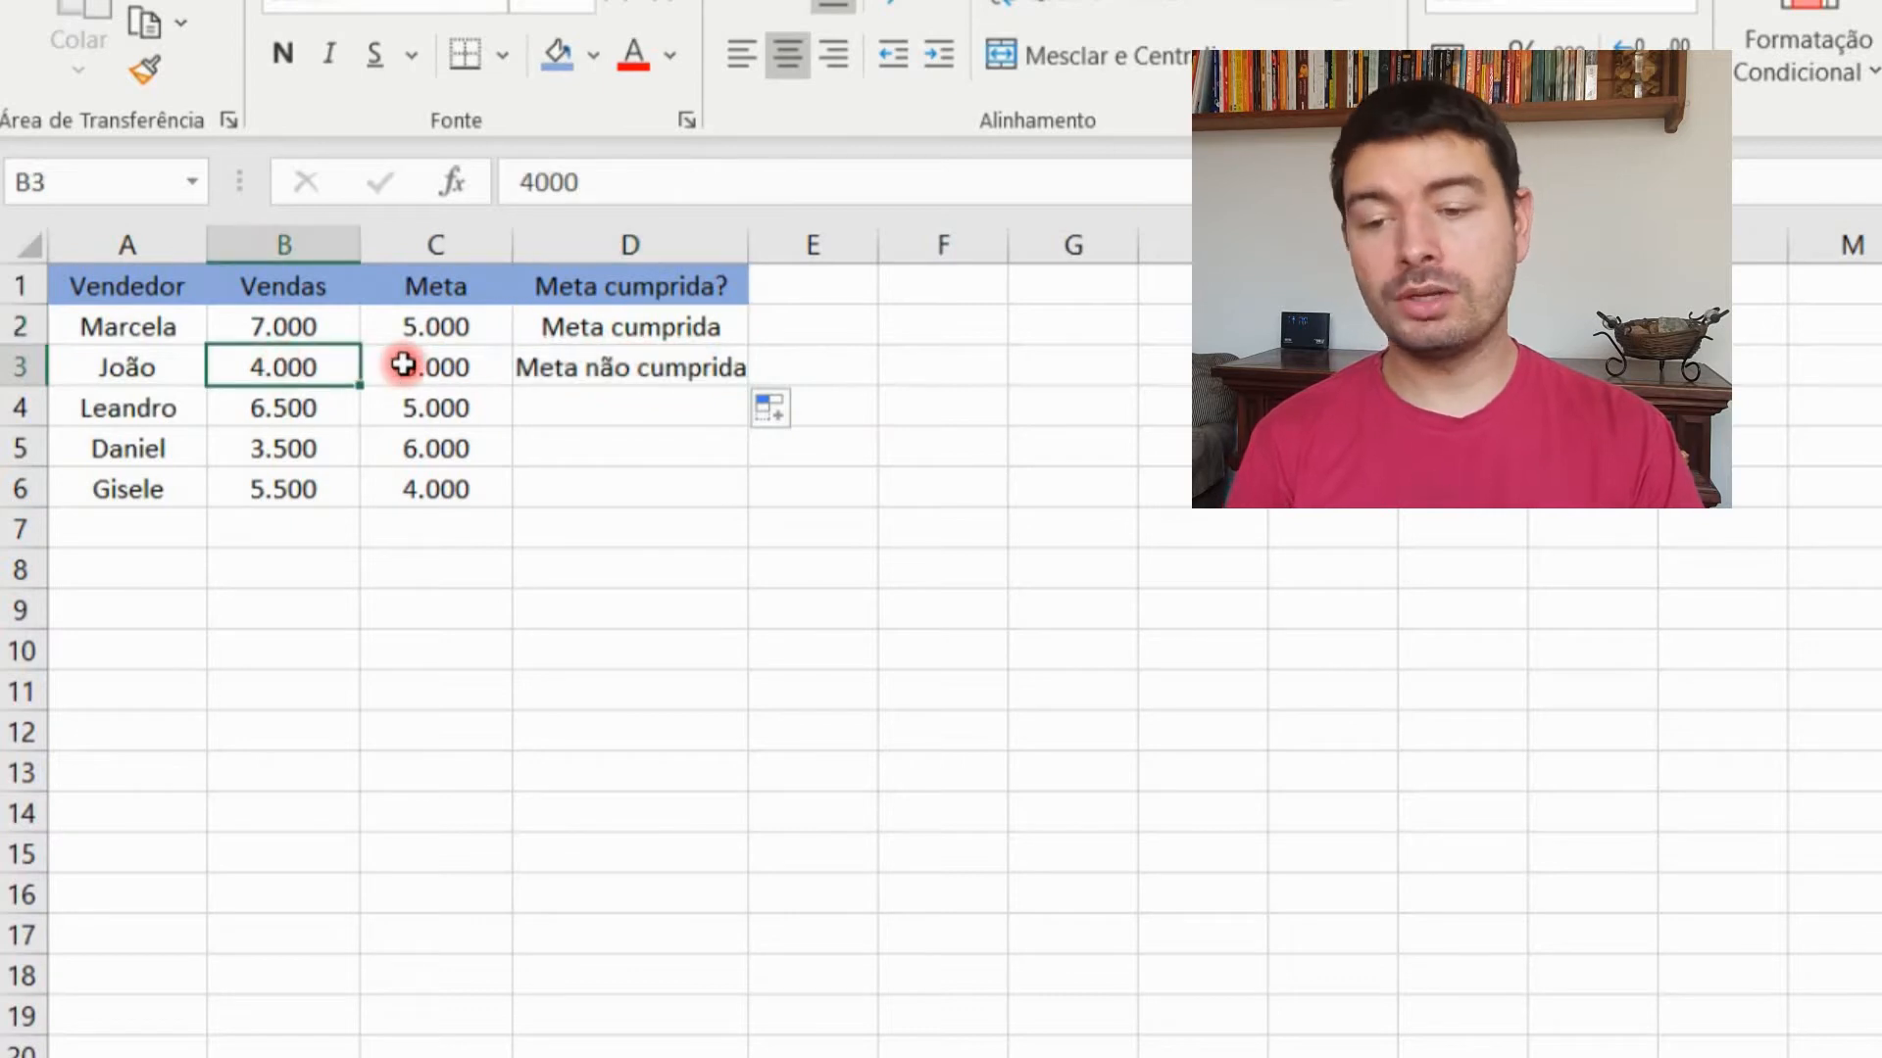
left_click(434, 367)
left_click(686, 369)
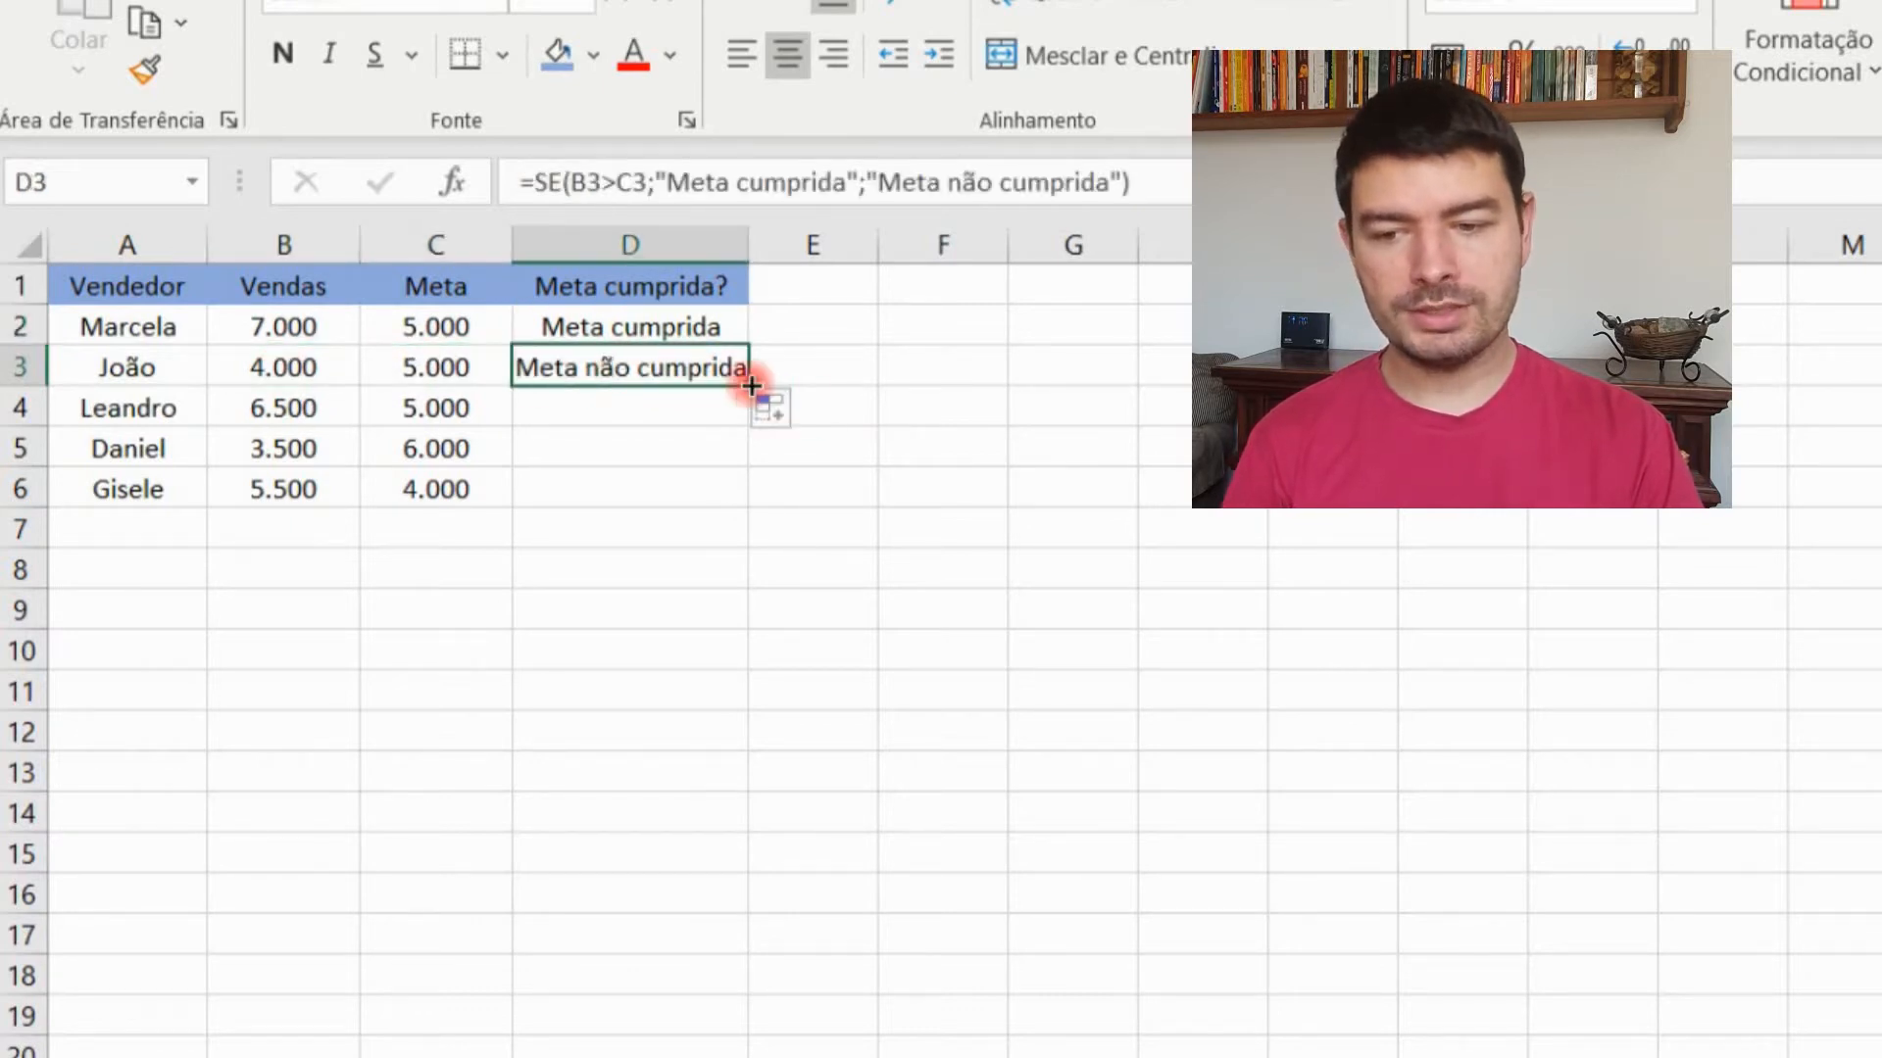
left_click_drag(754, 451, 749, 517)
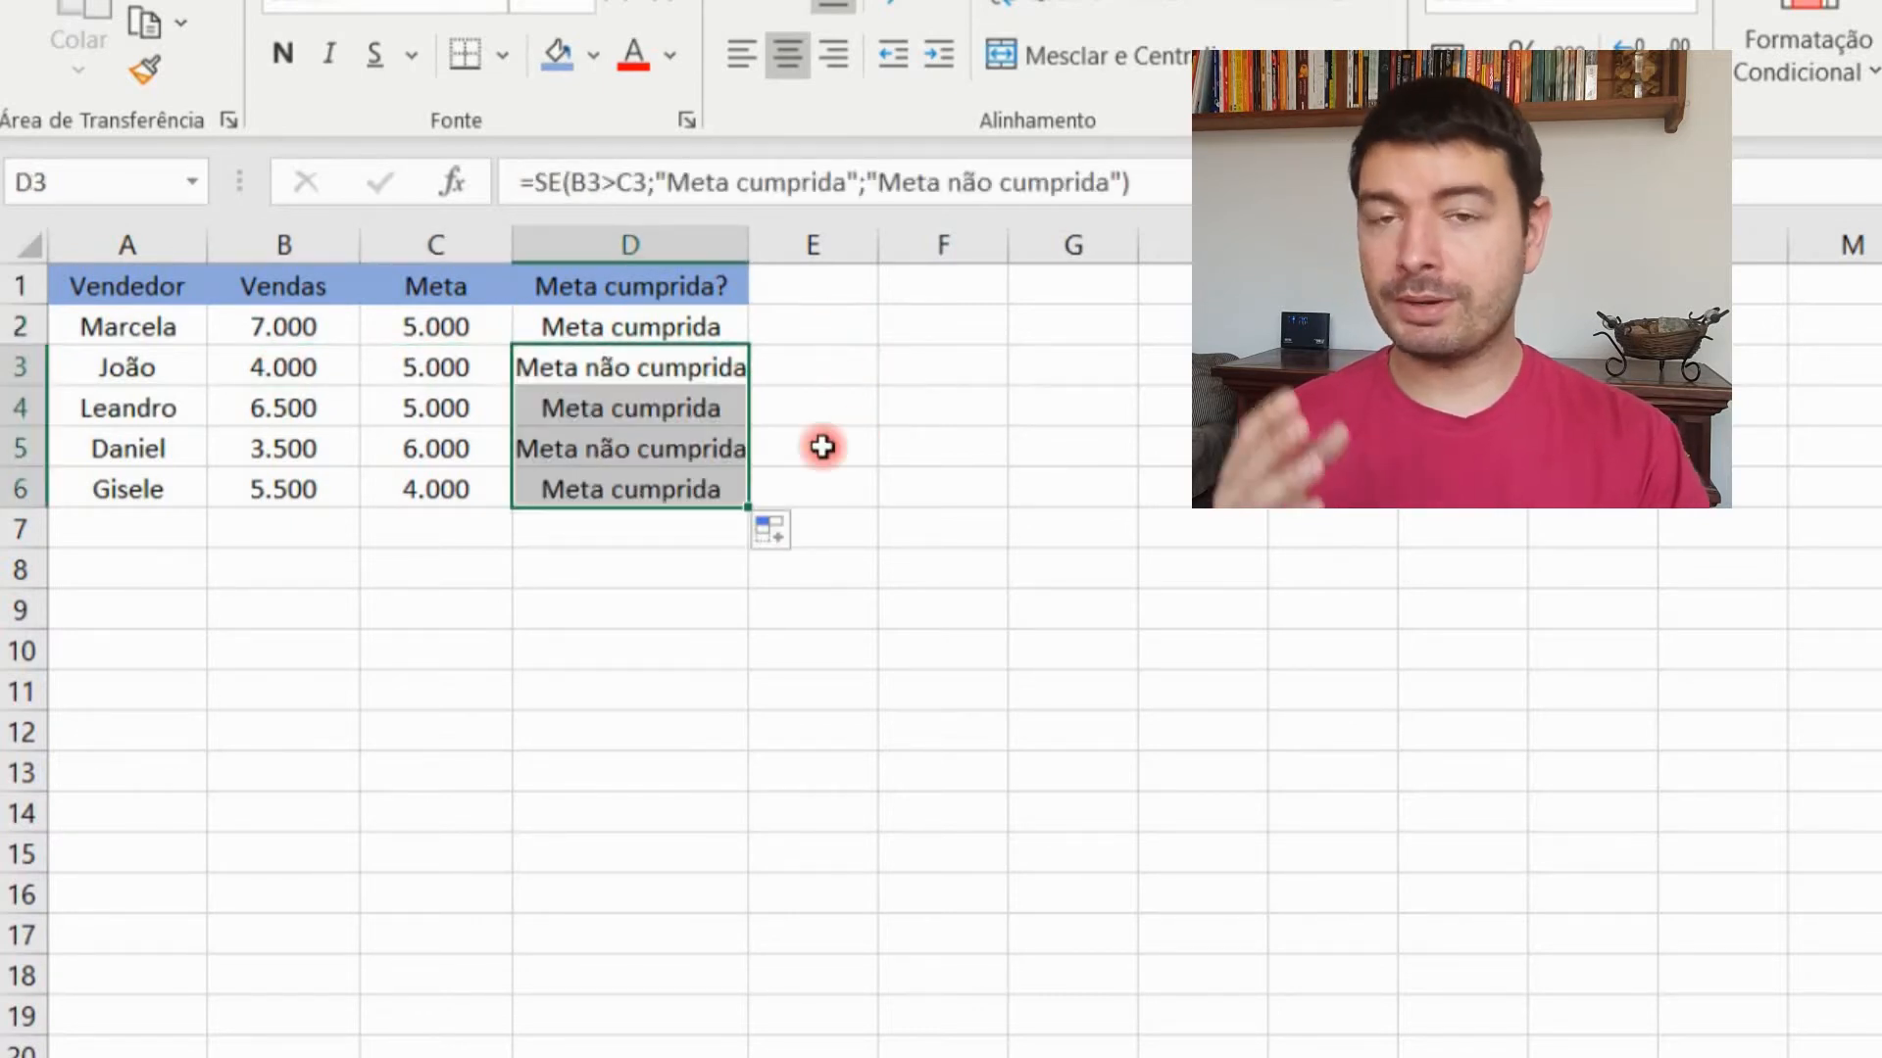
left_click(970, 492)
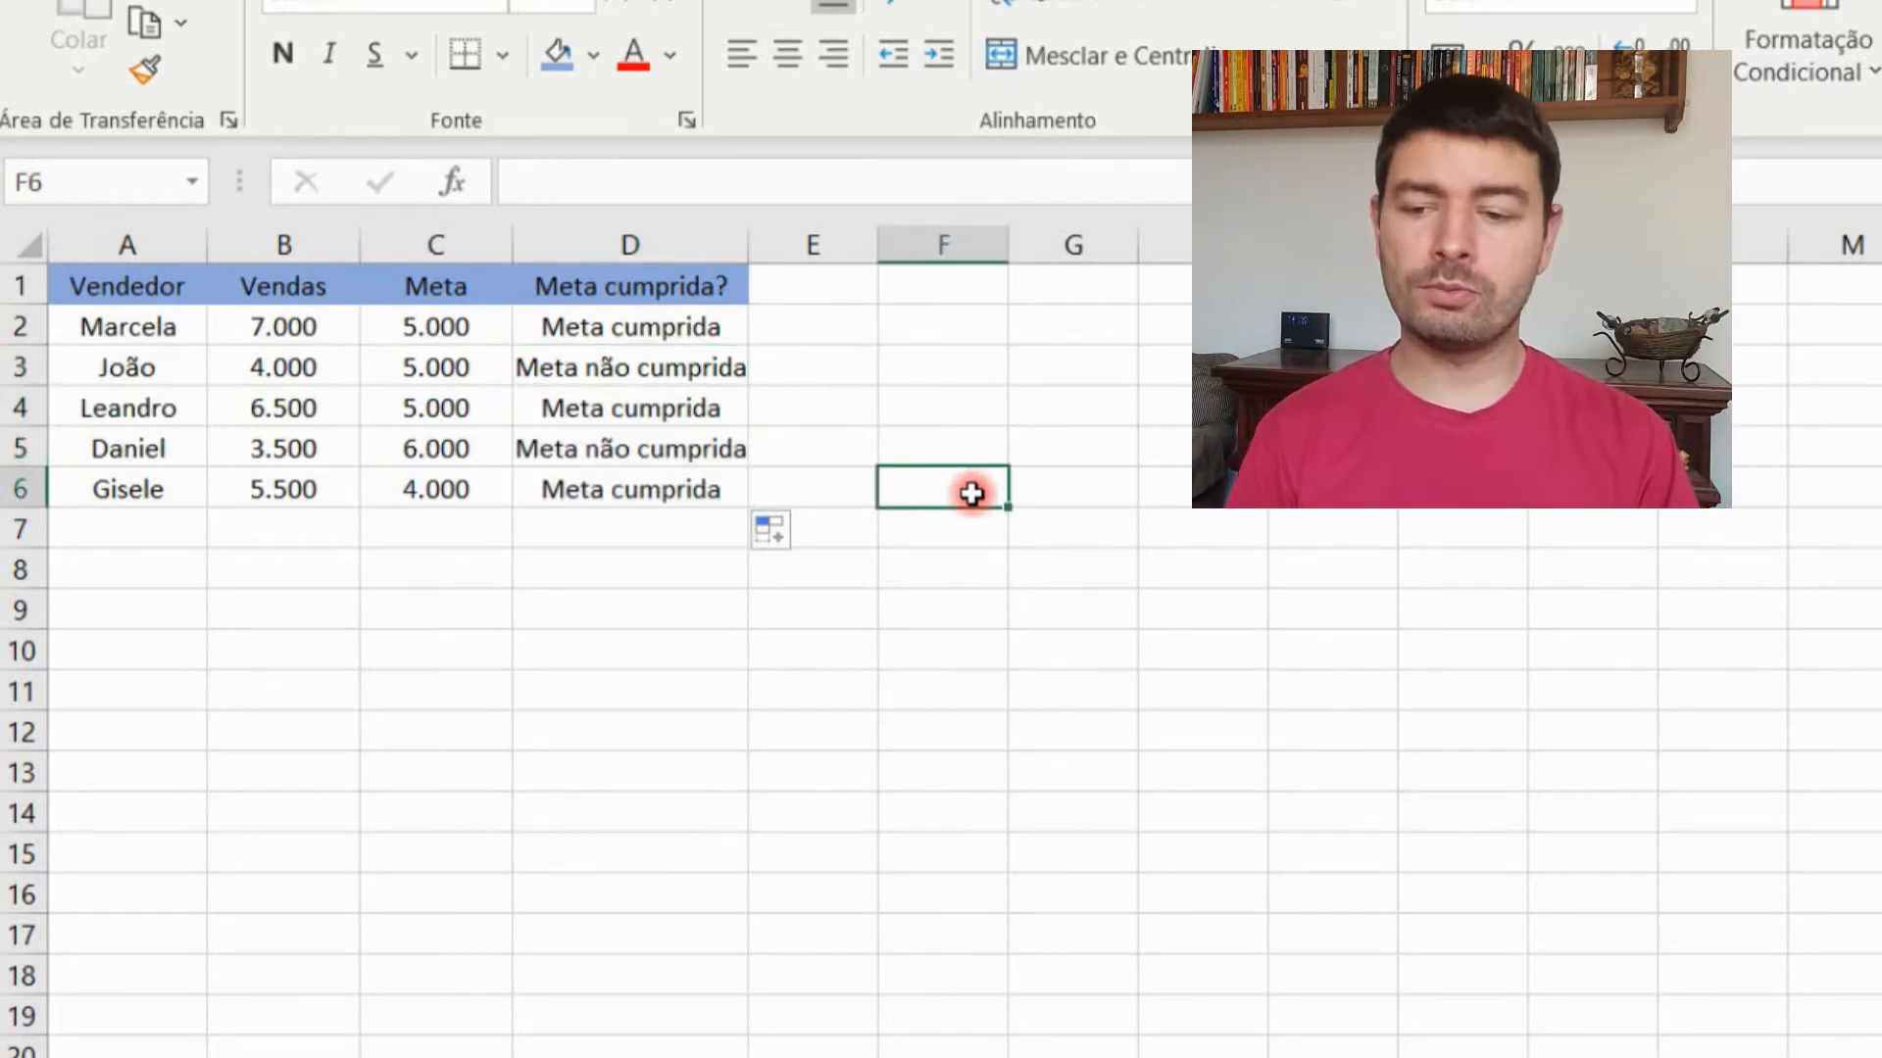
Step: Set the Vendas value in cell B5 to 7500 and check the formula result in D5
left_click(341, 449)
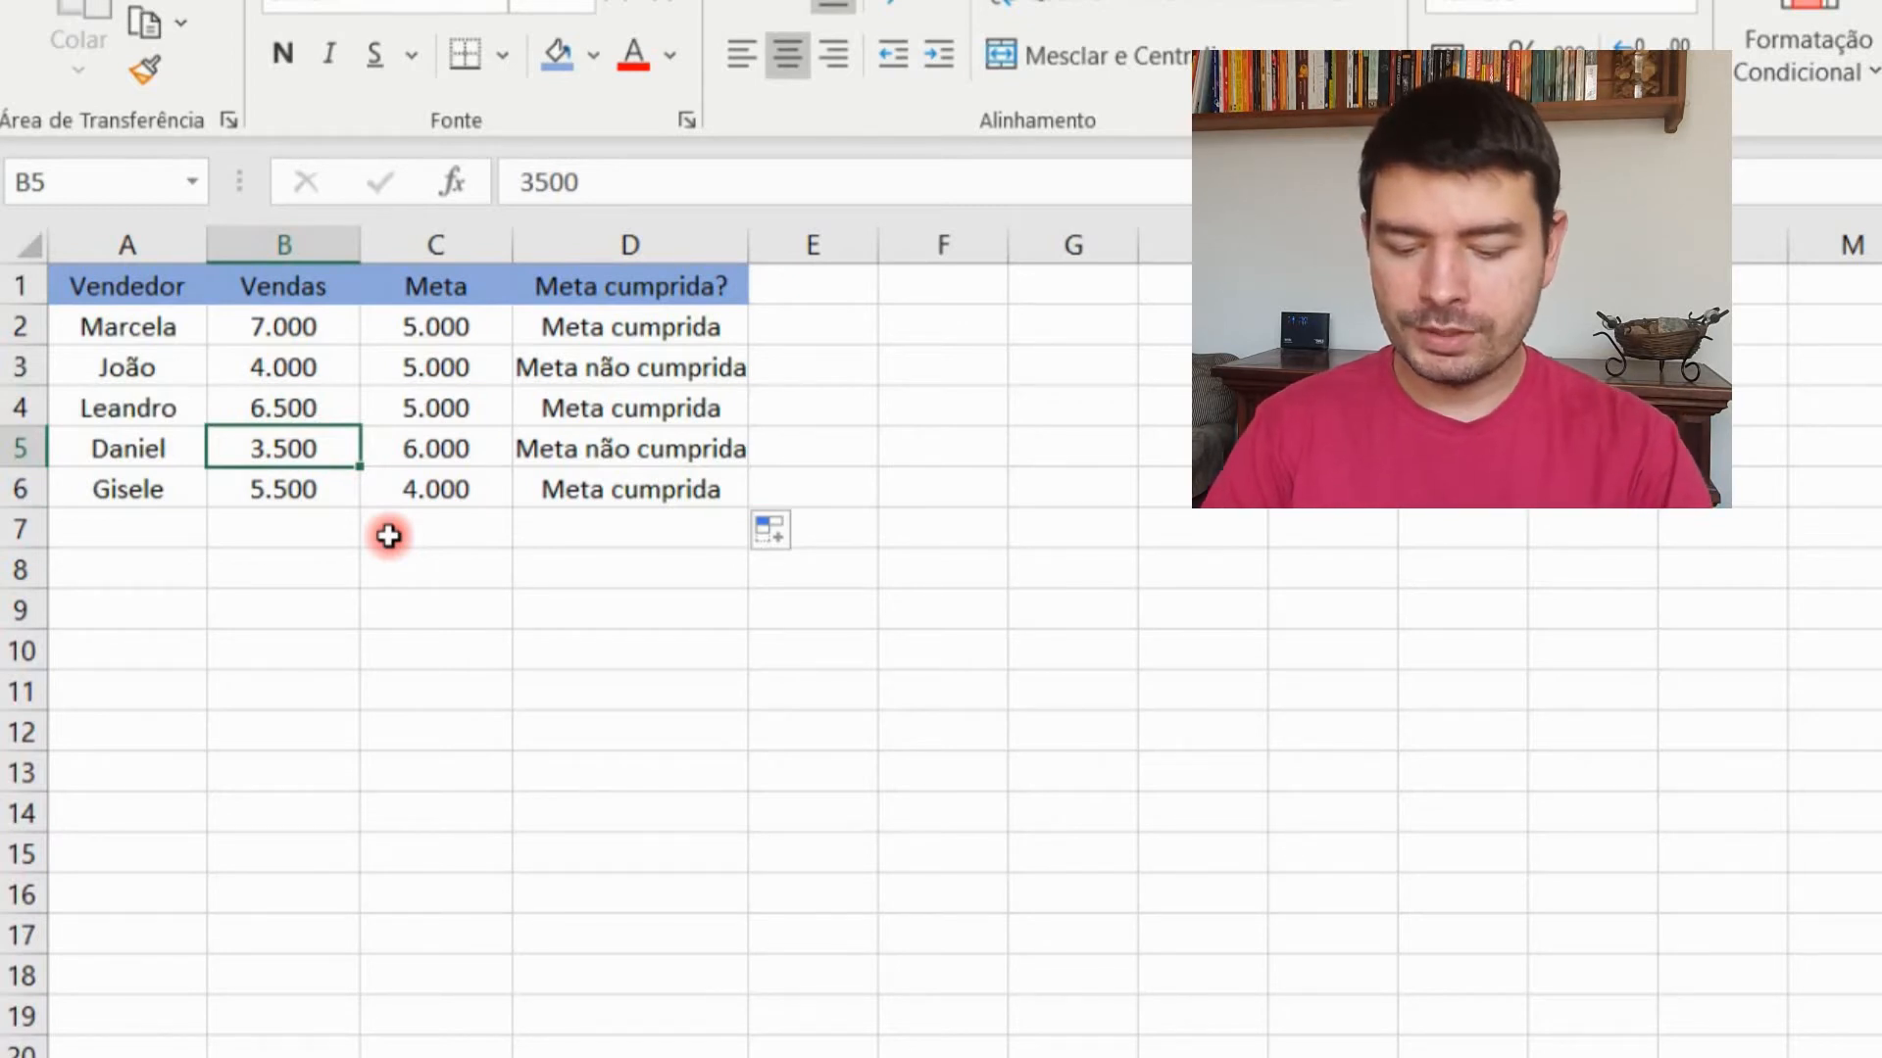
type("7500")
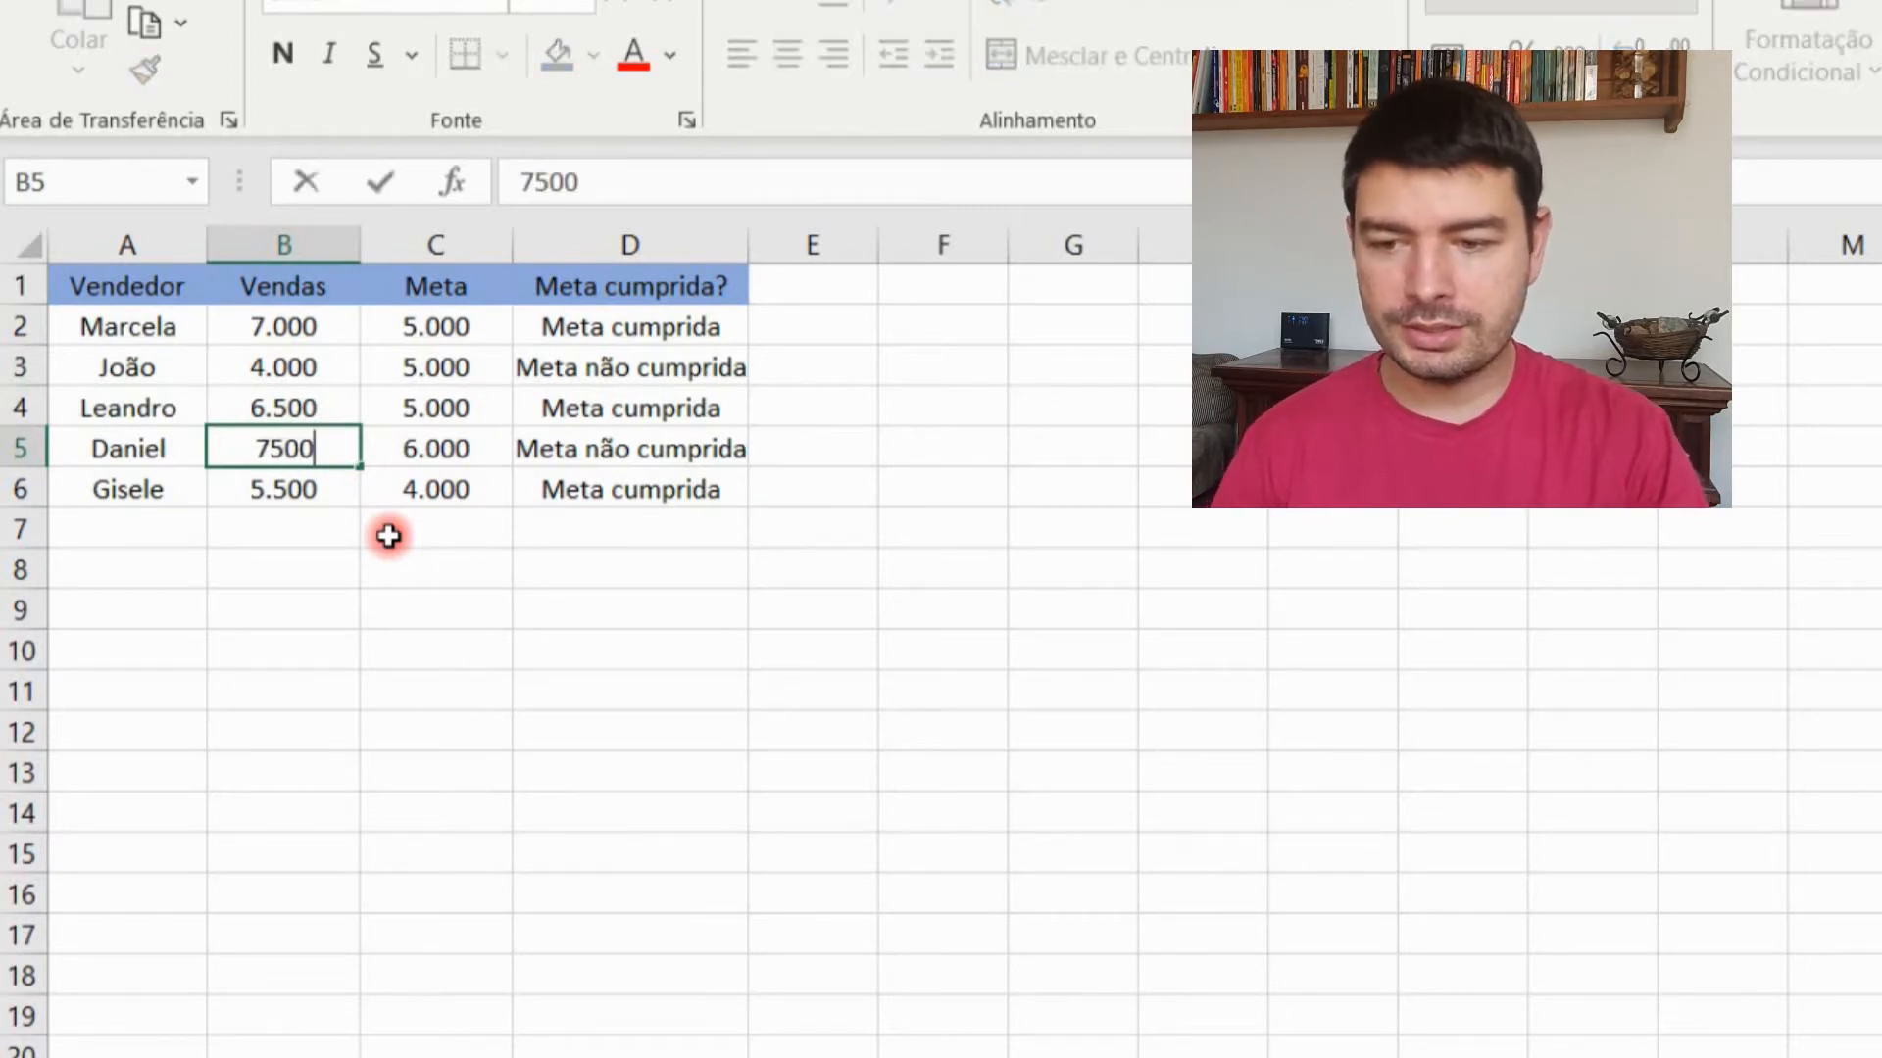
key("Return")
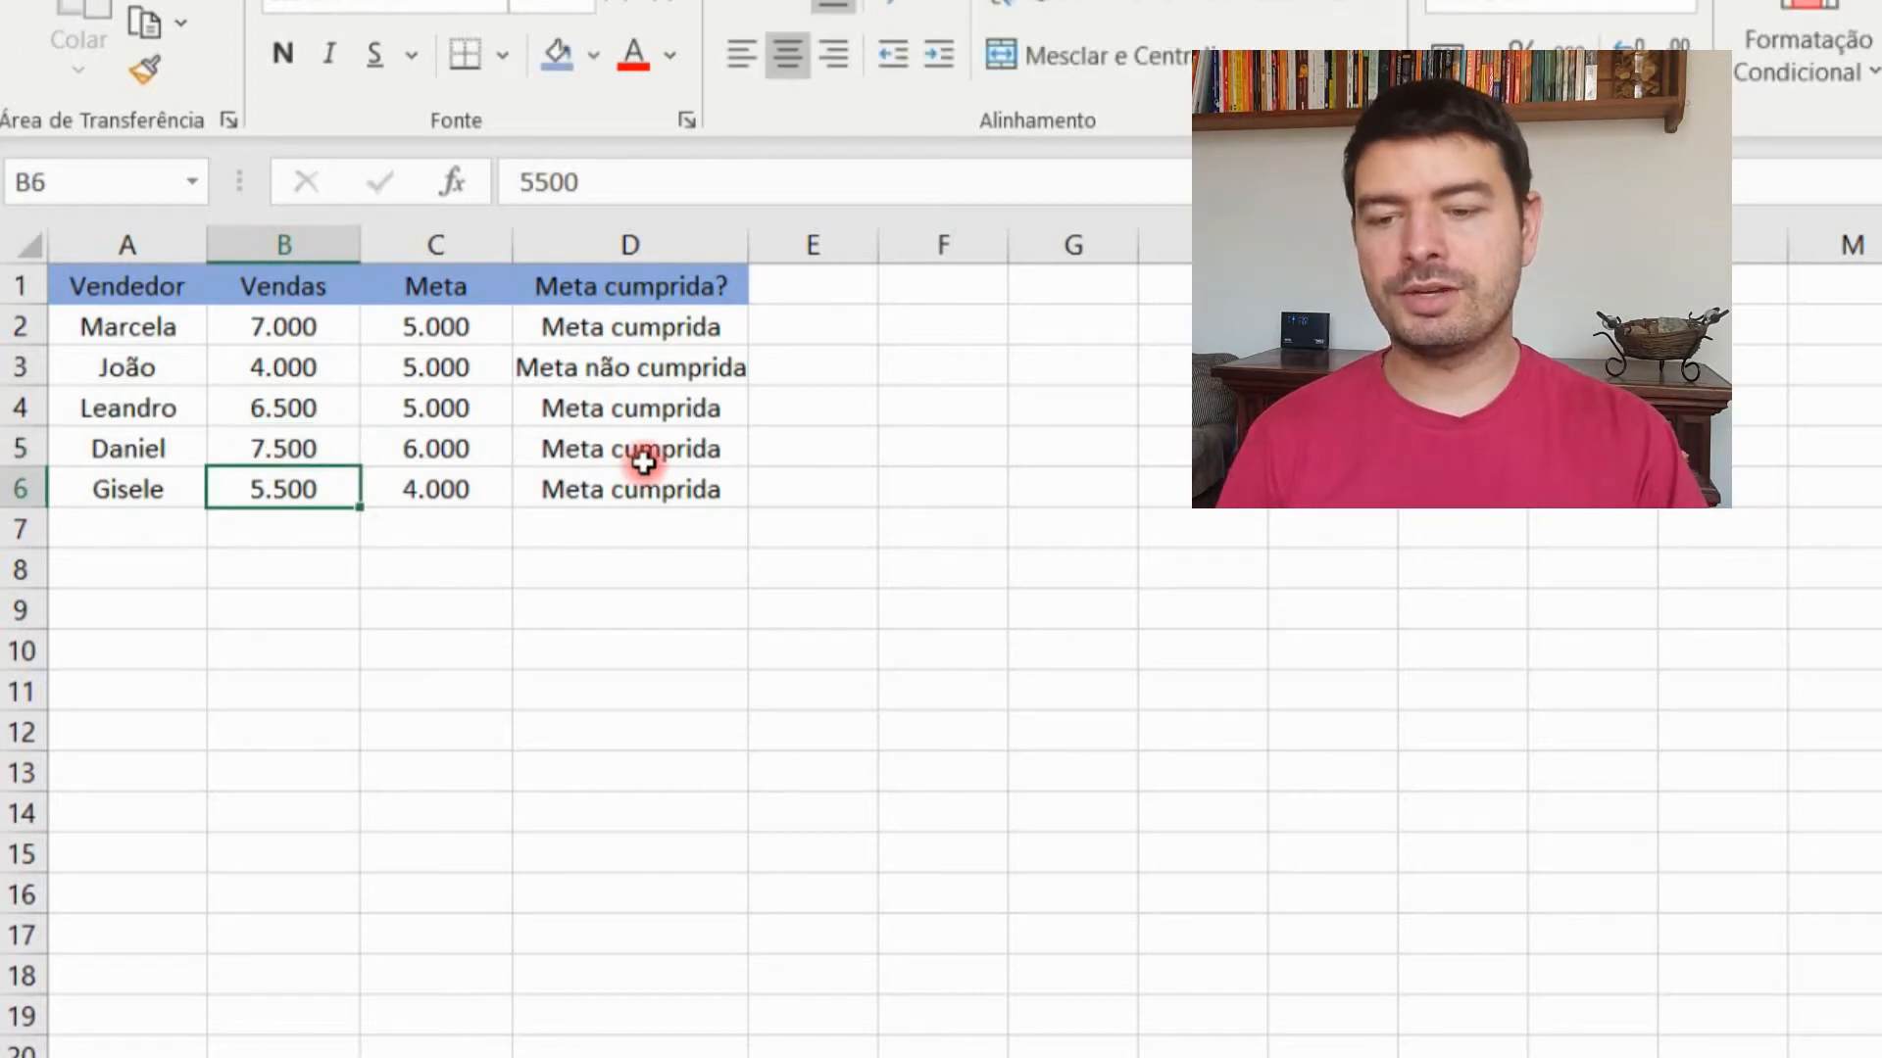
left_click(638, 449)
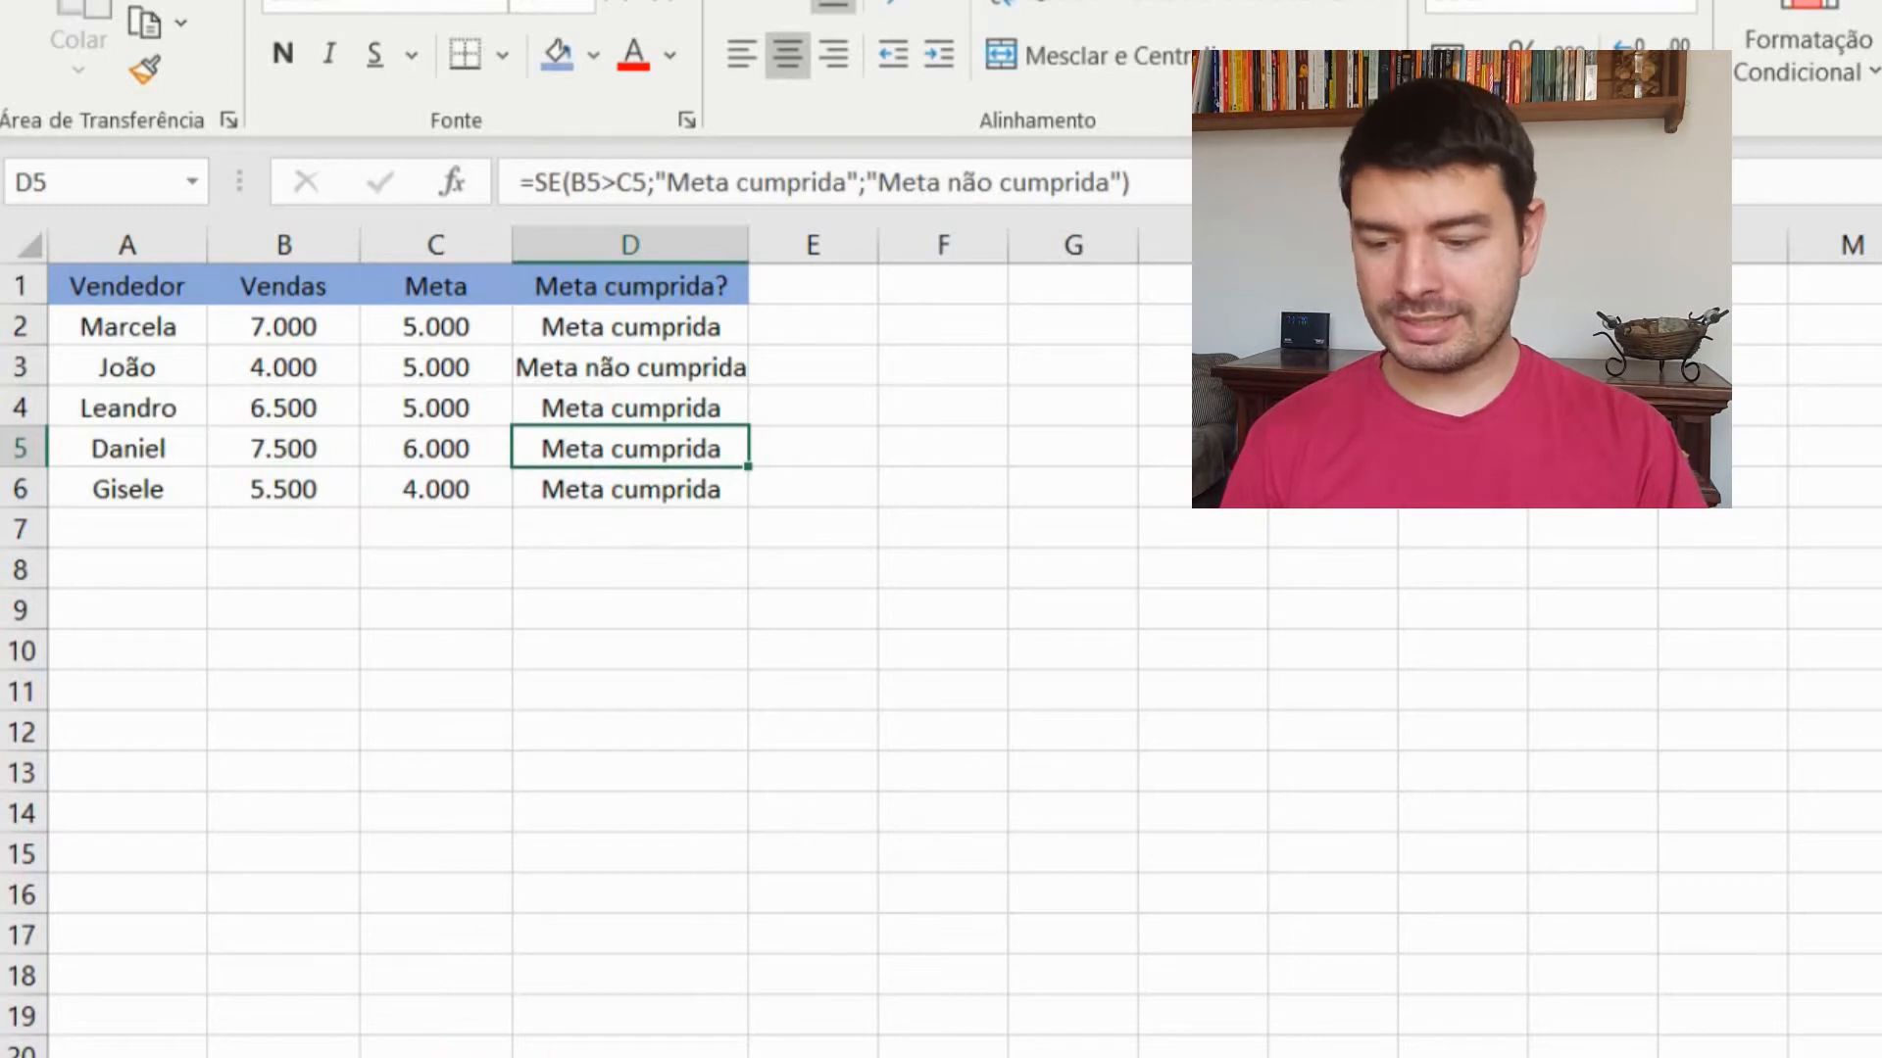
Step: On the grades sheet, start an SE formula in D2 testing whether the MÉDIA of B2:C2 is at least 7
key("ctrl+Page_Down")
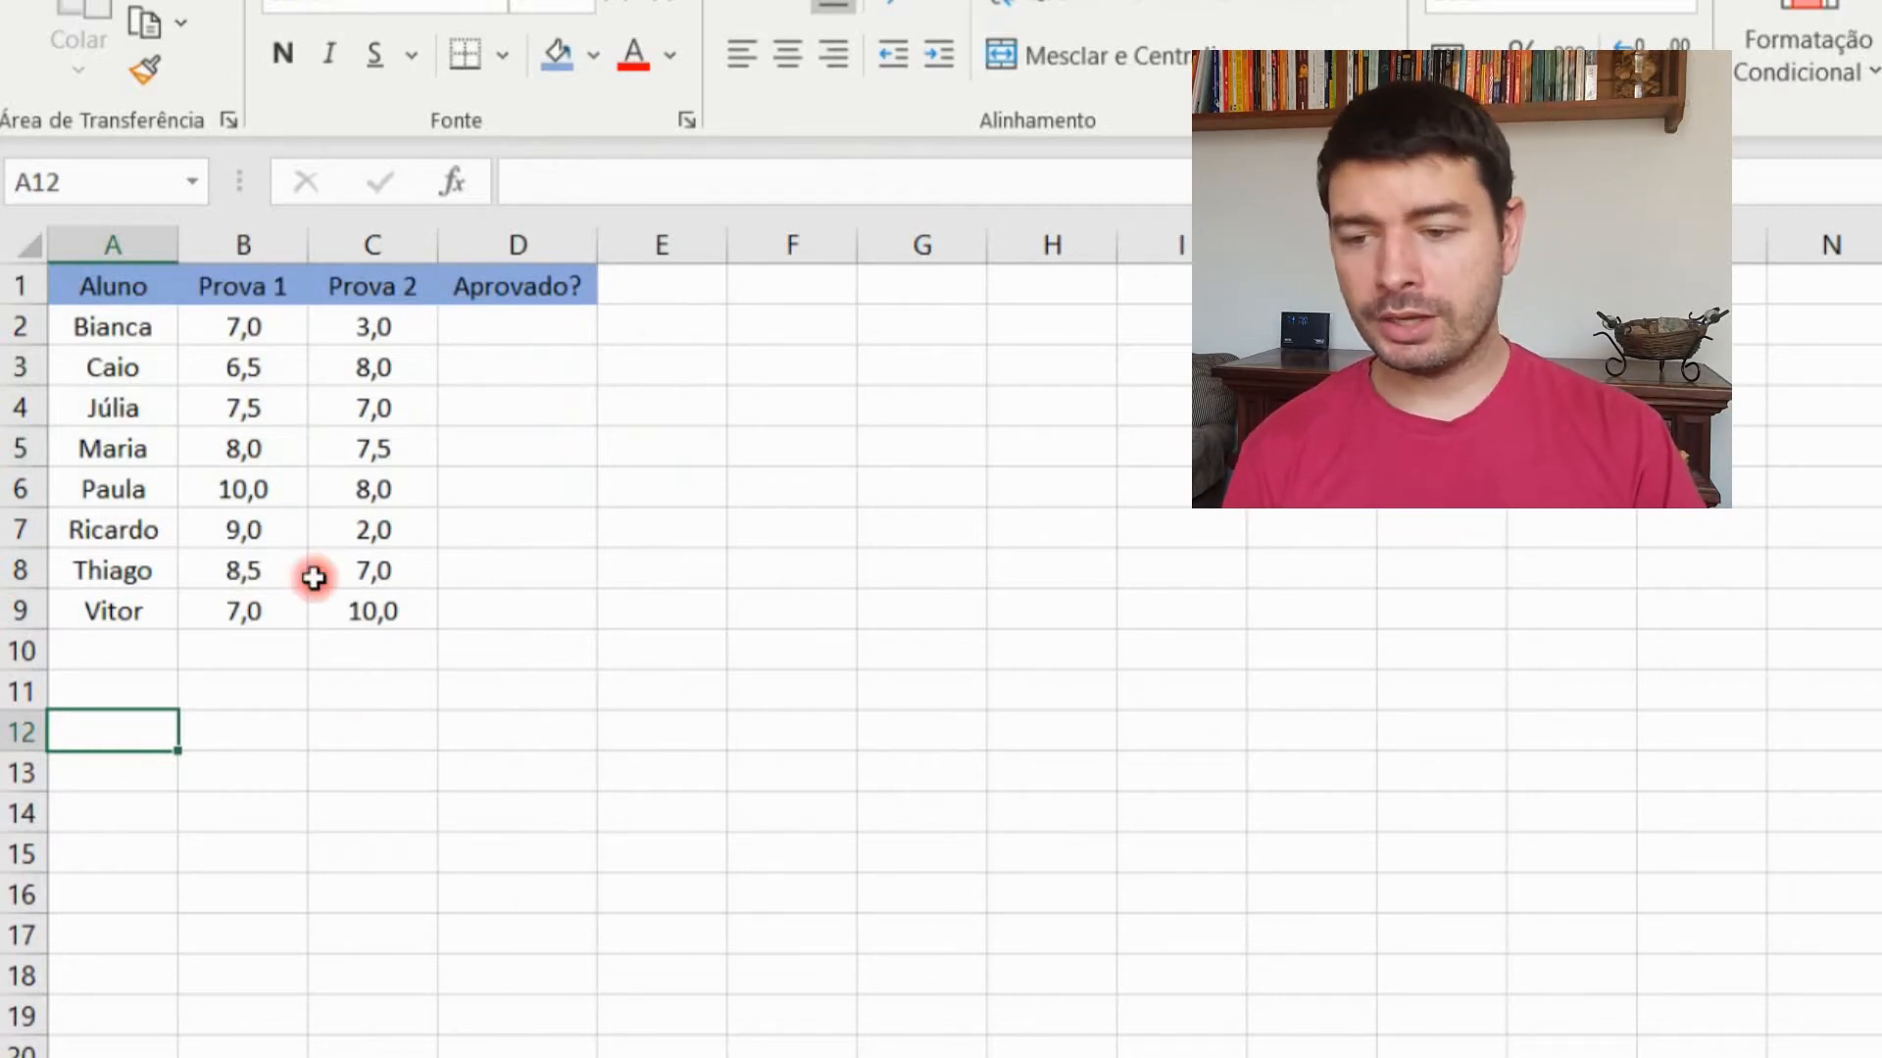
left_click(508, 331)
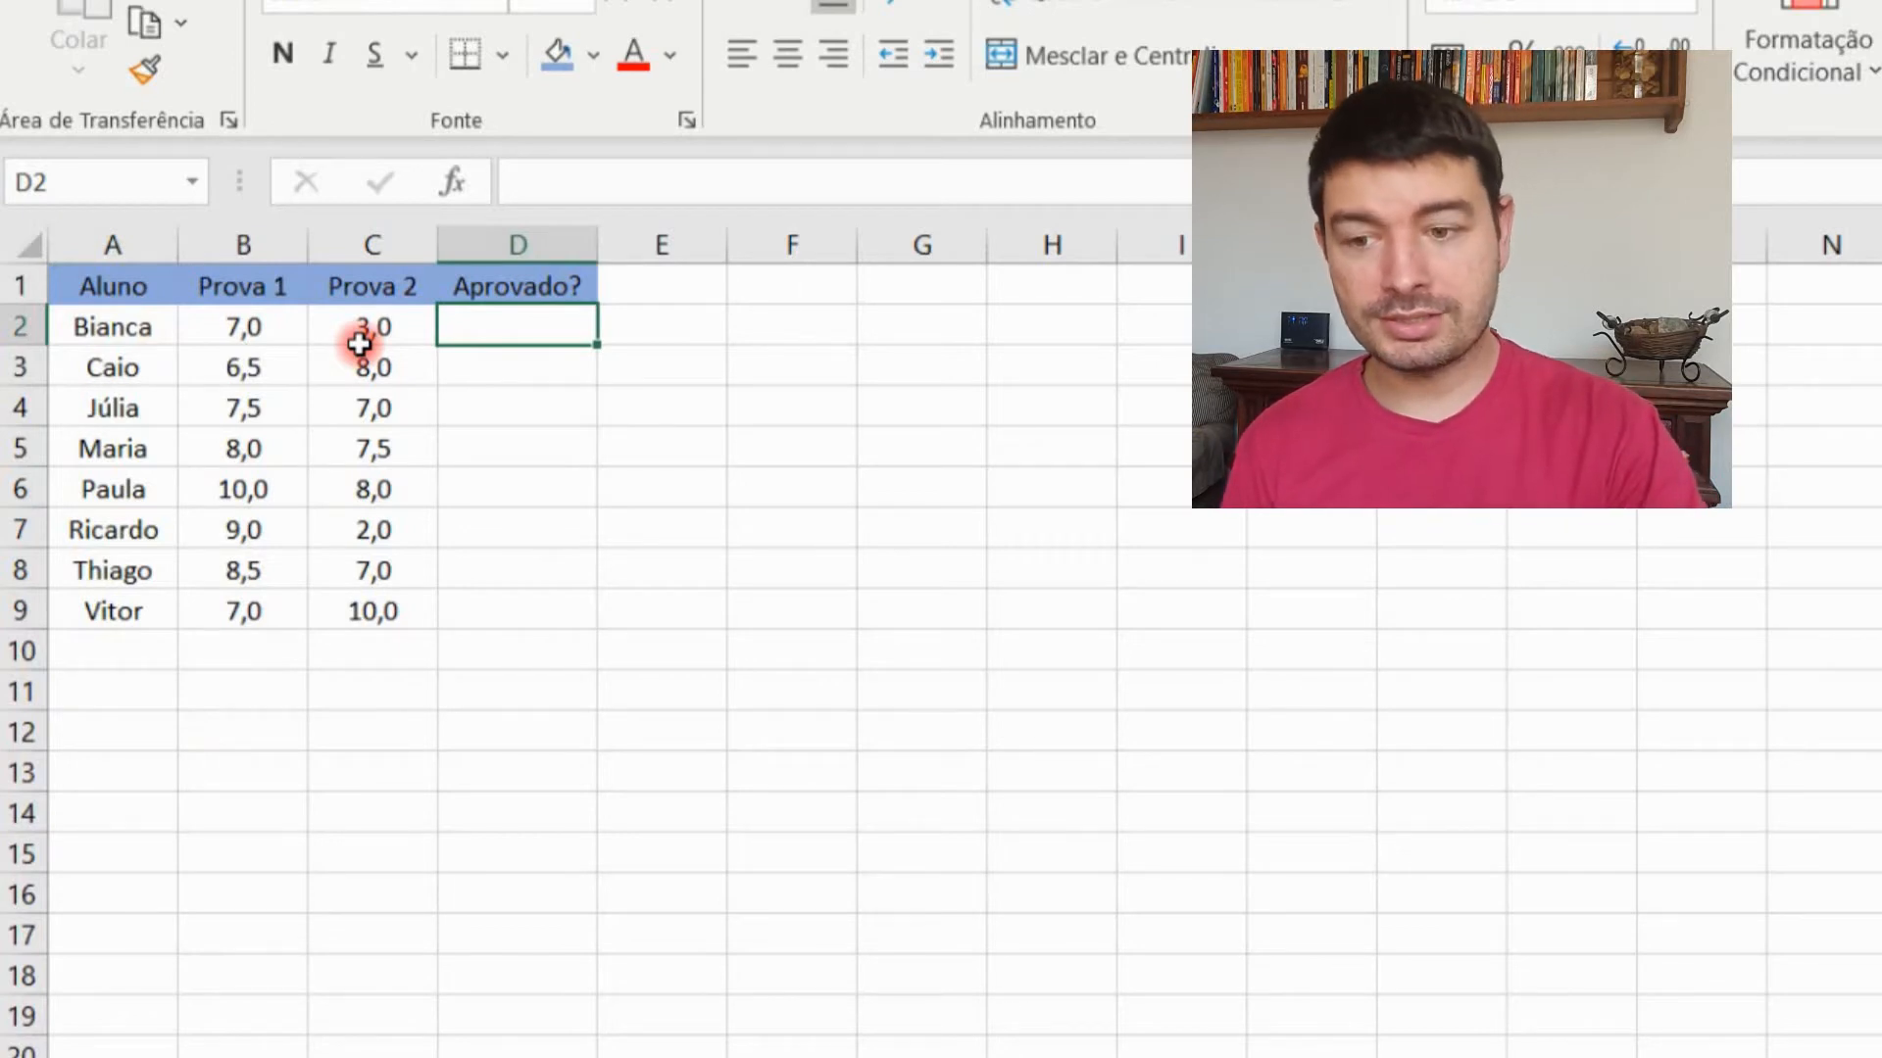
type("=")
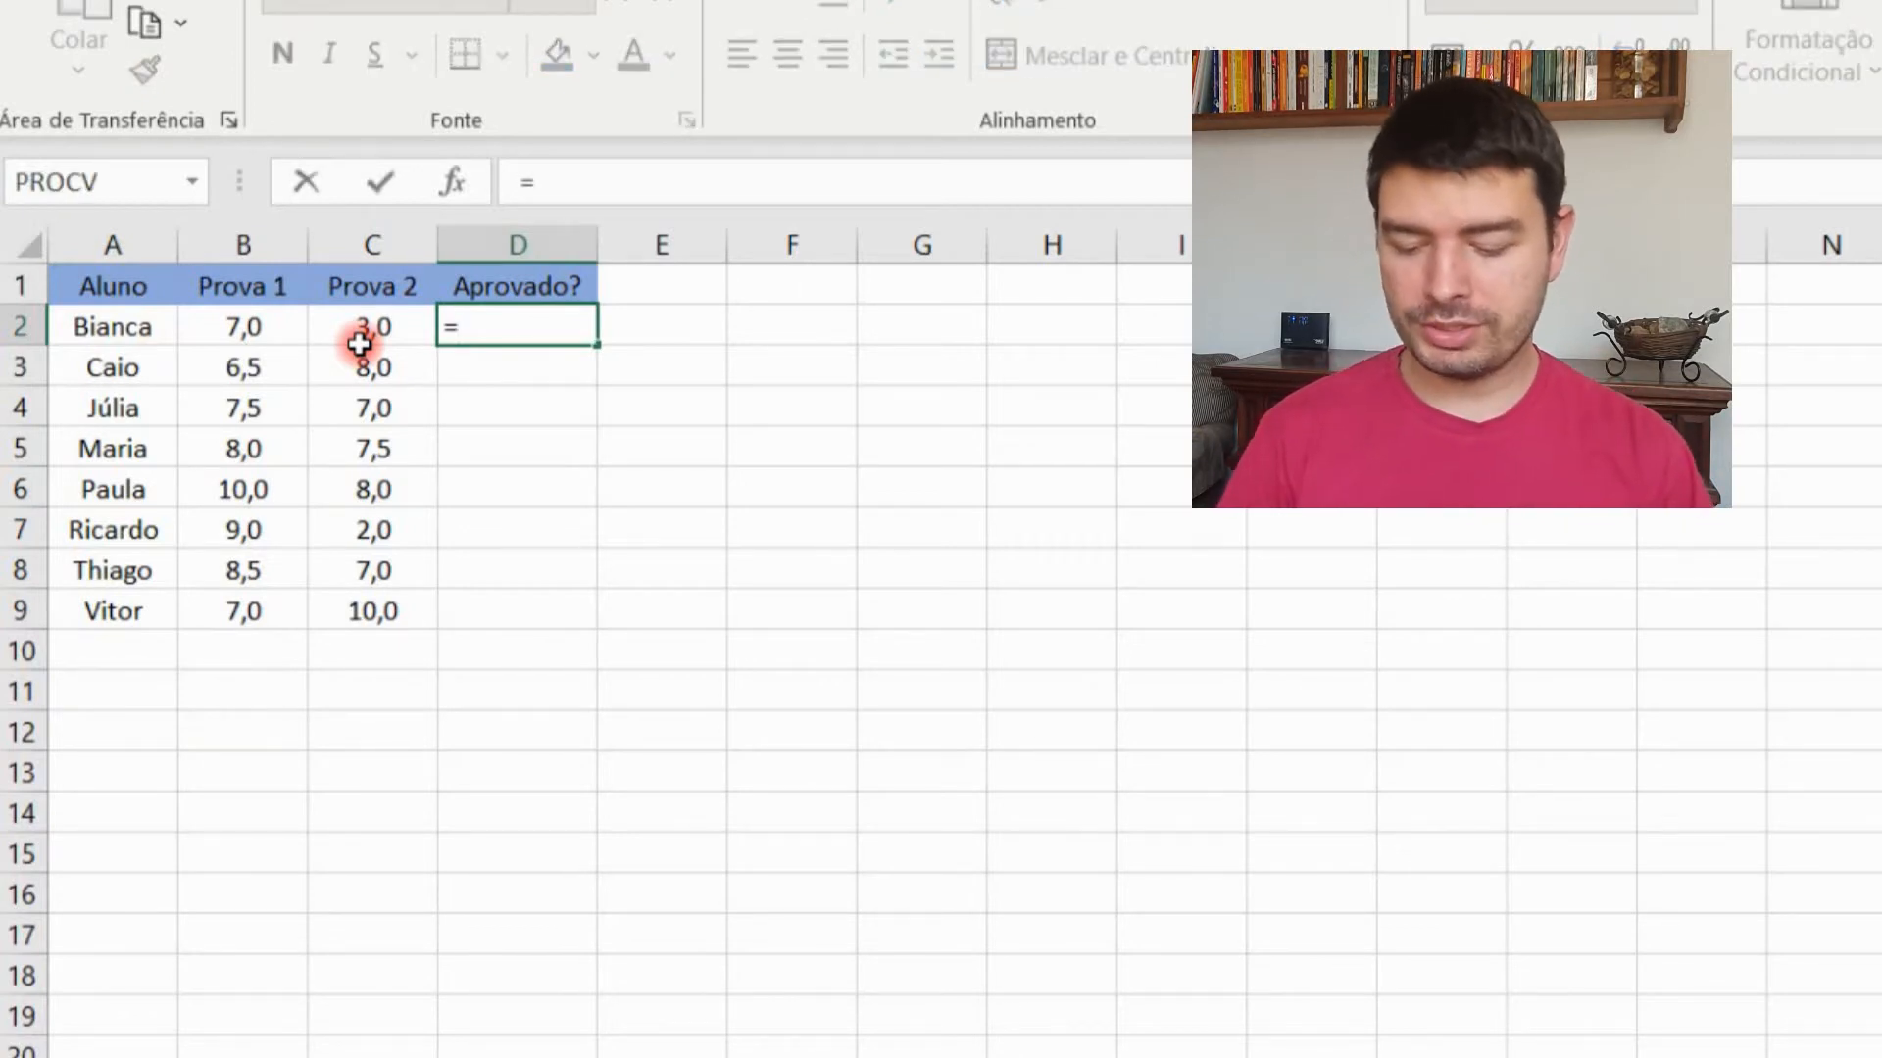
type("se")
key("Tab")
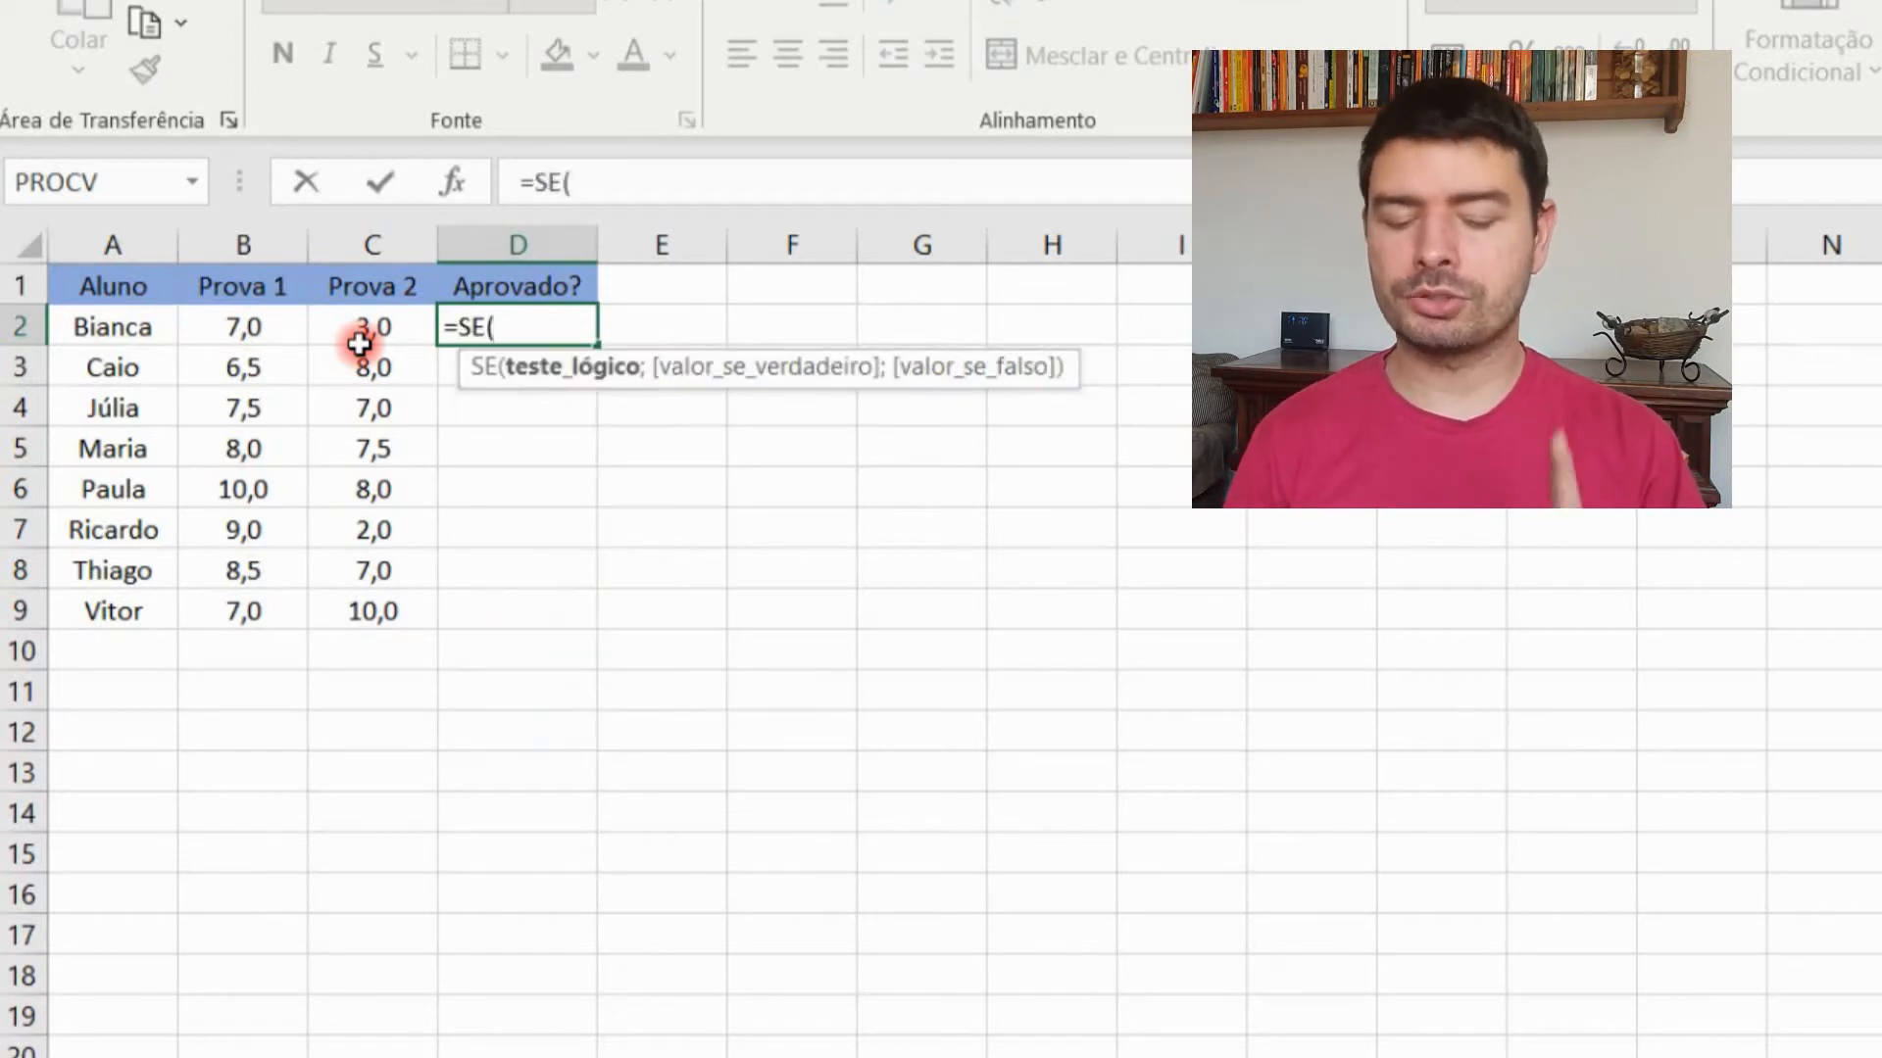
type("média")
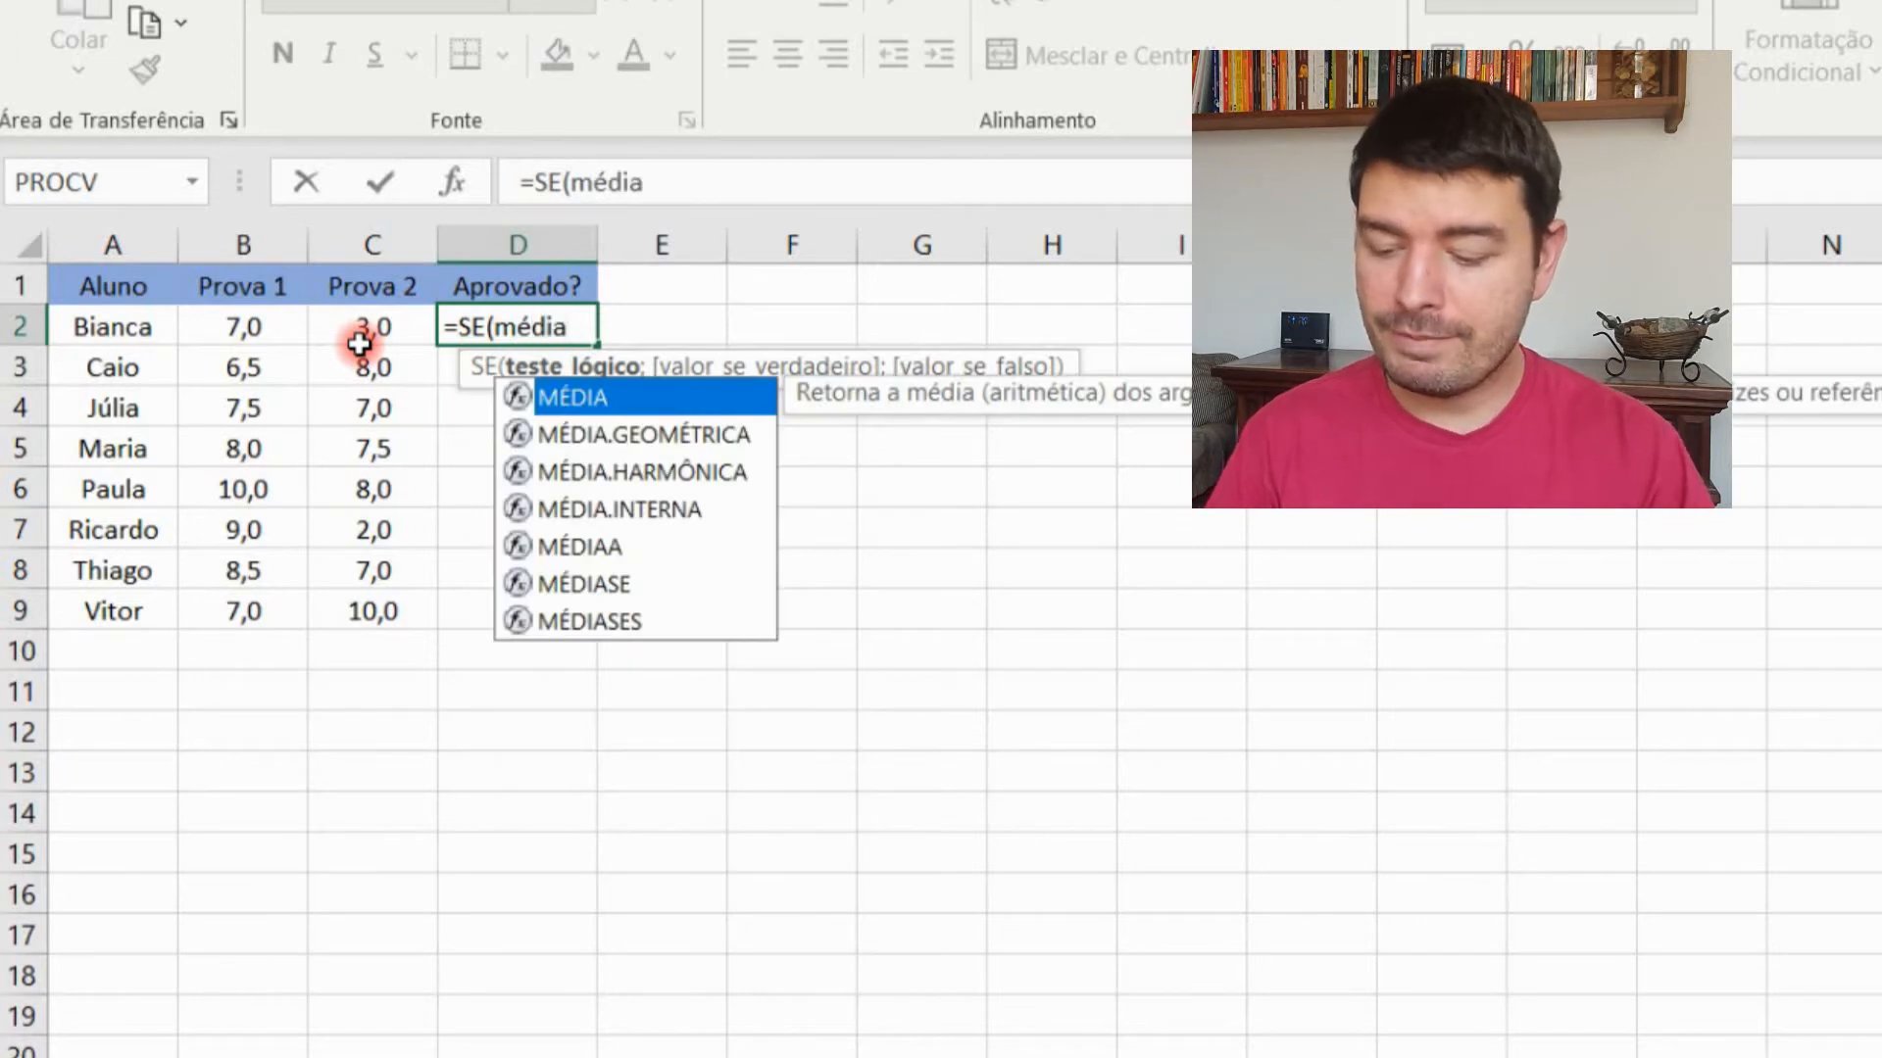
key("Tab")
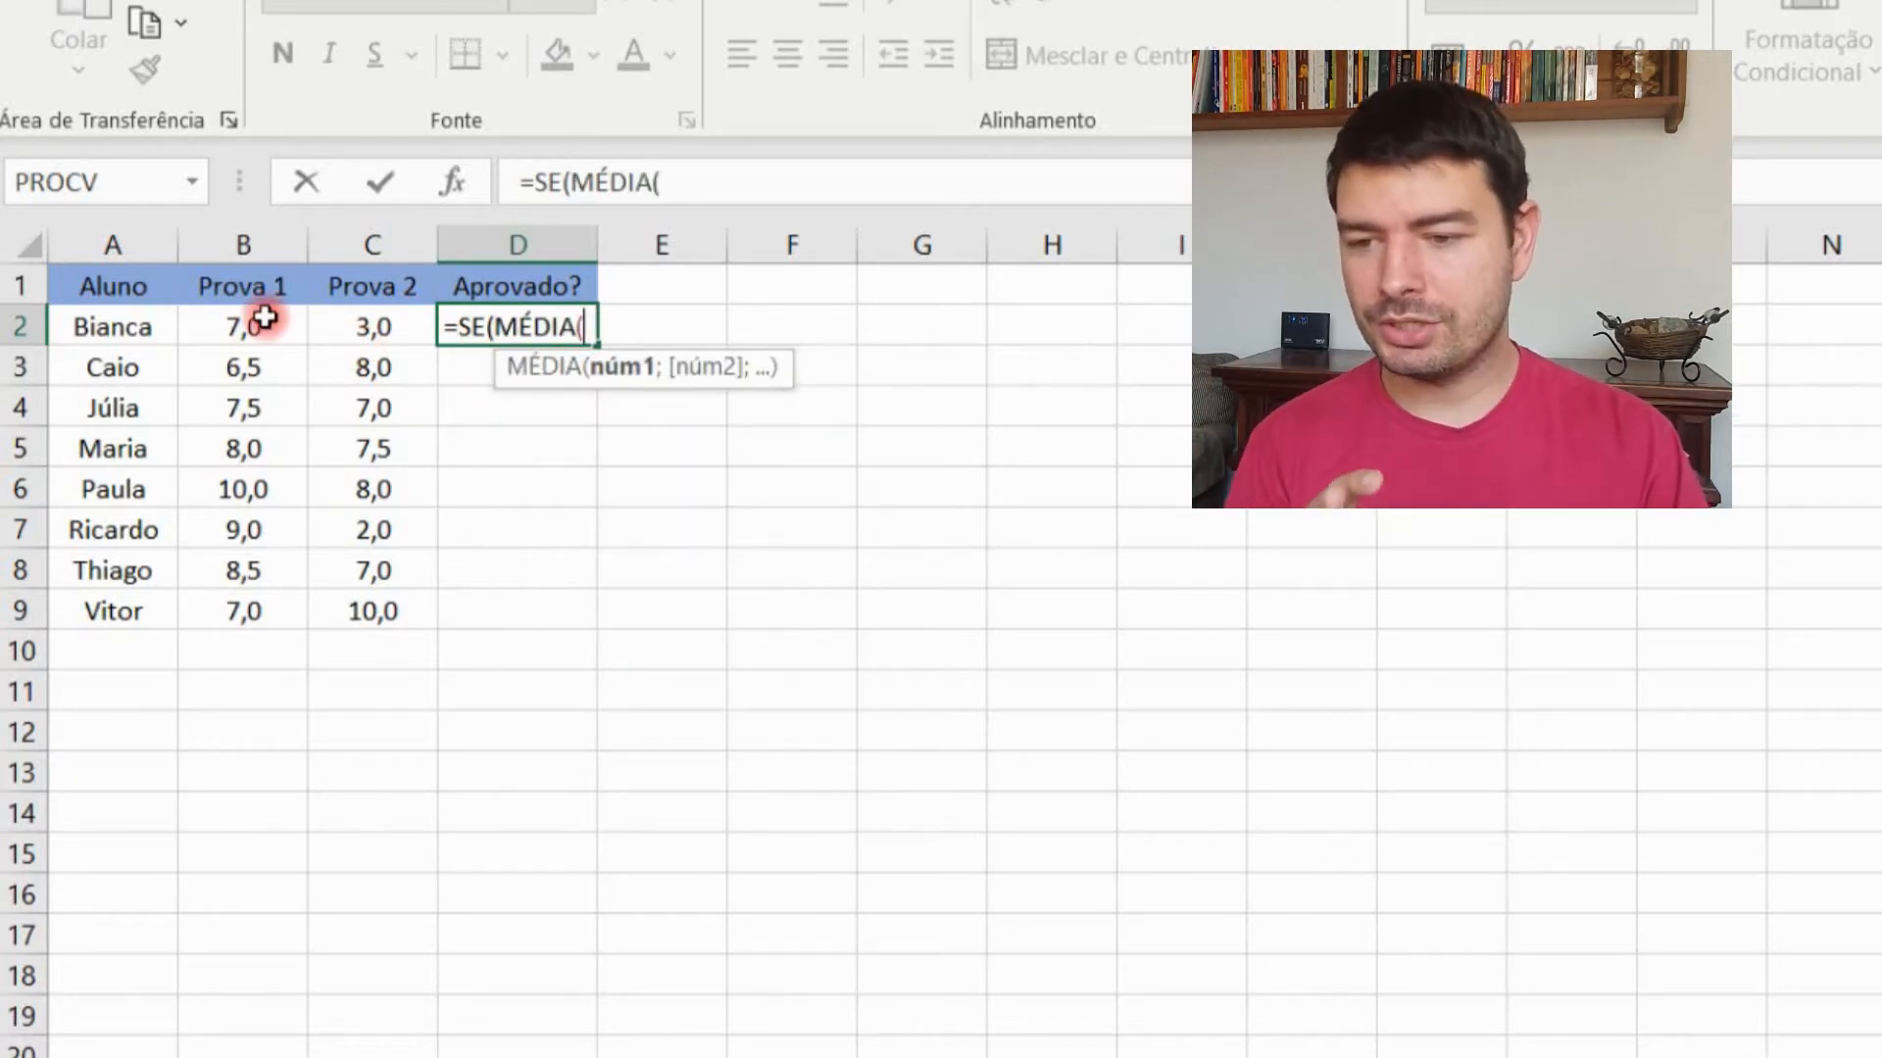
left_click_drag(256, 323, 382, 324)
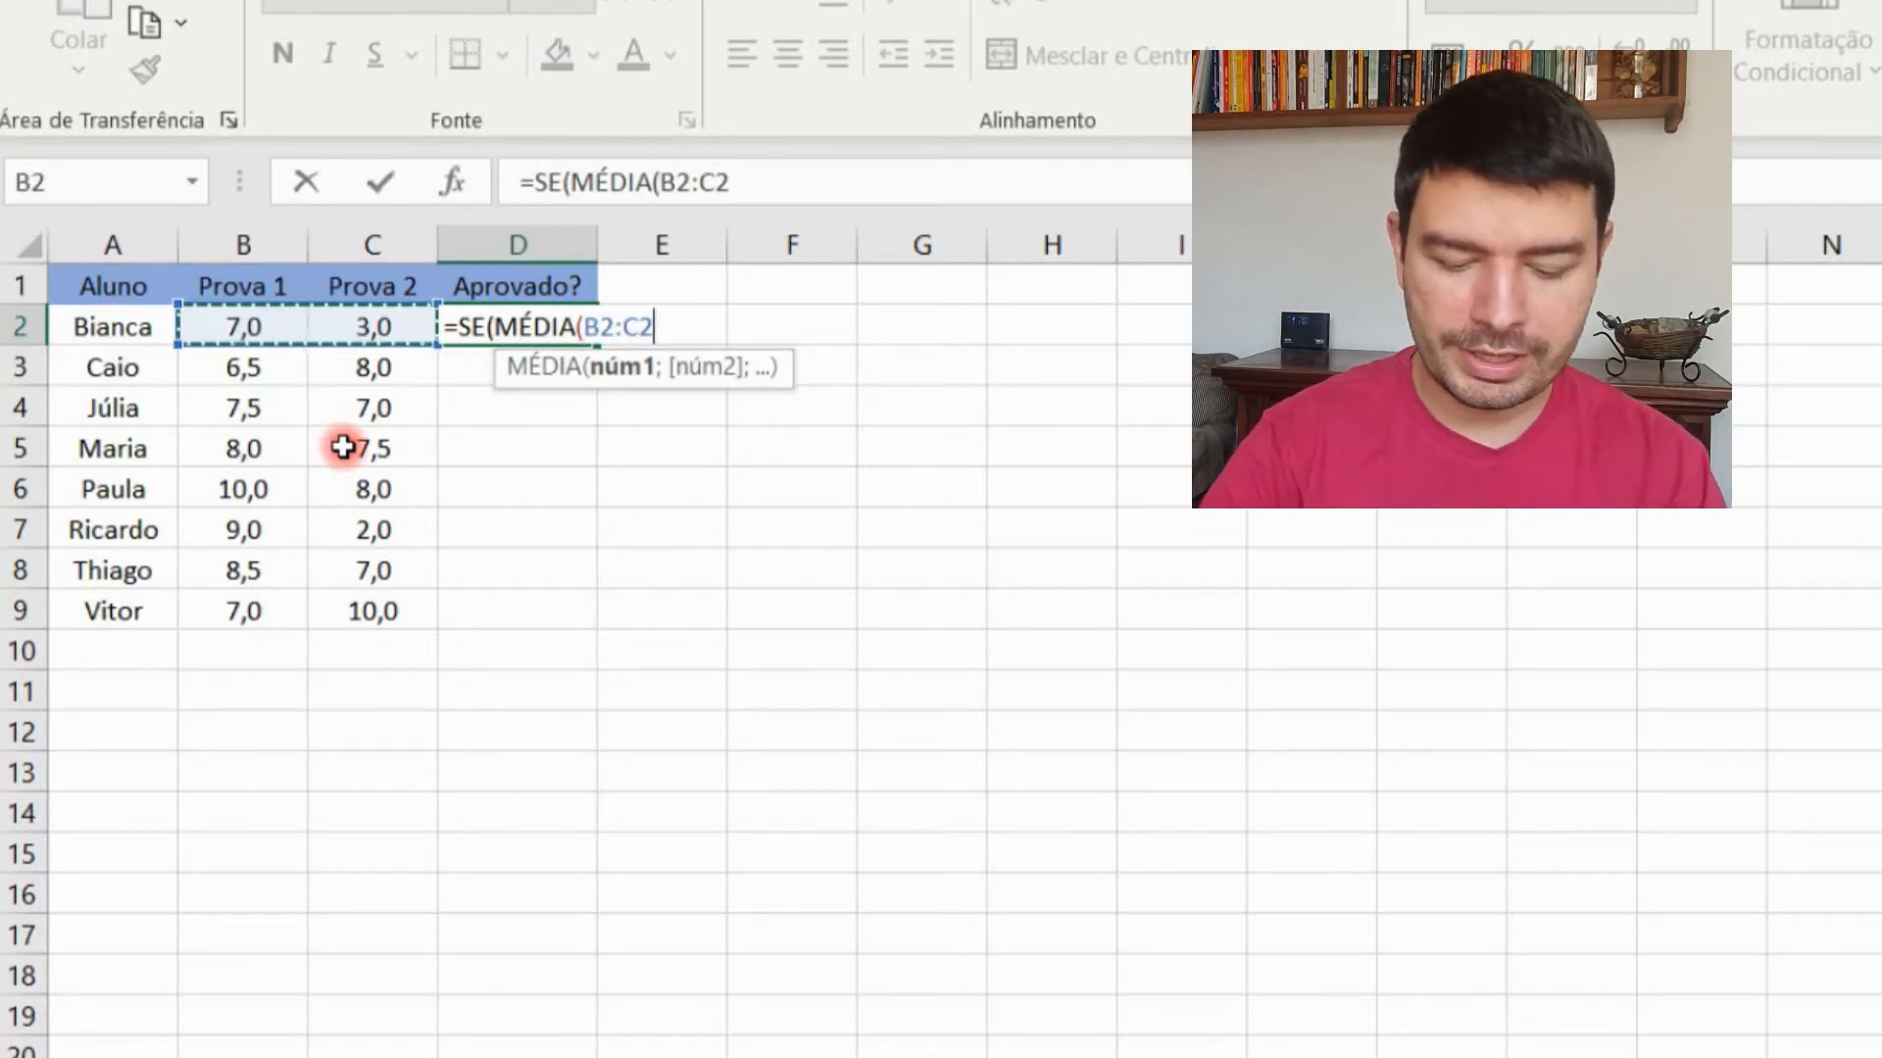
type(")>=7")
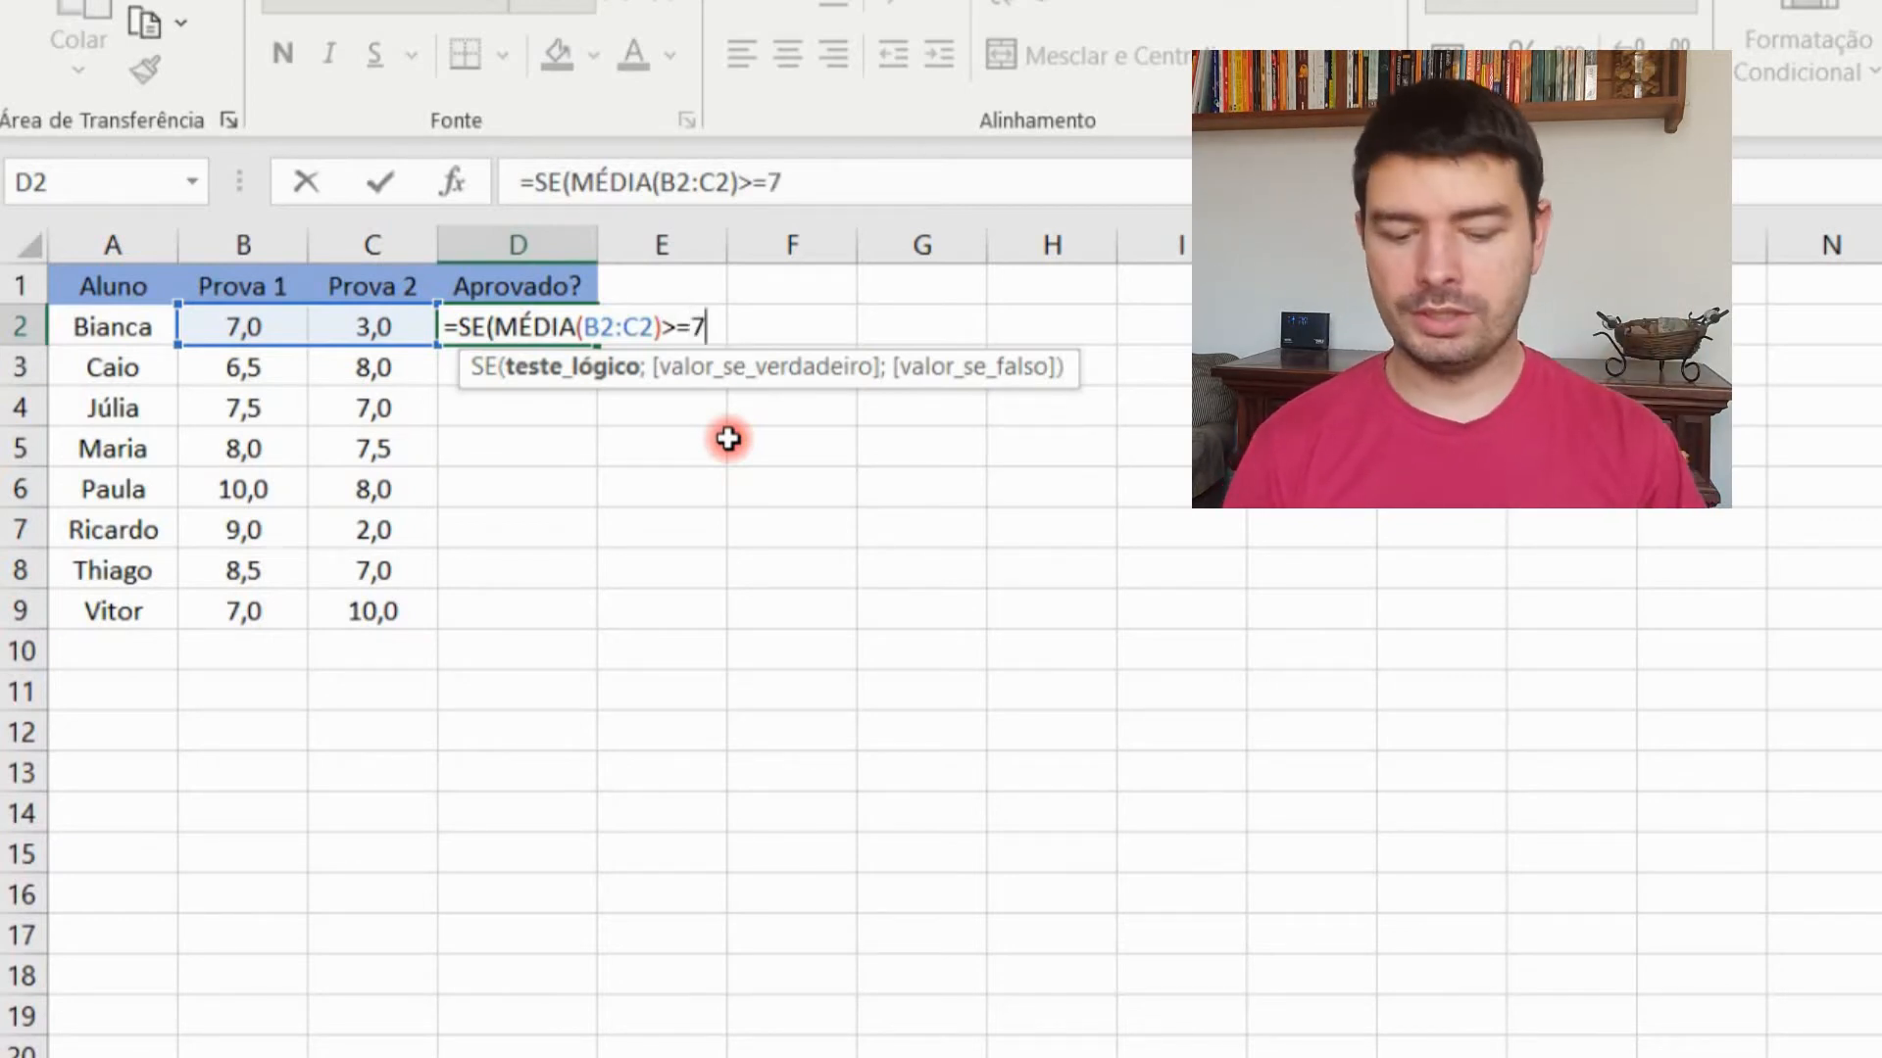
Step: Complete the D2 formula to return "Aprovado" when the test is true and "Reprovado" when it is false
type(";\"A")
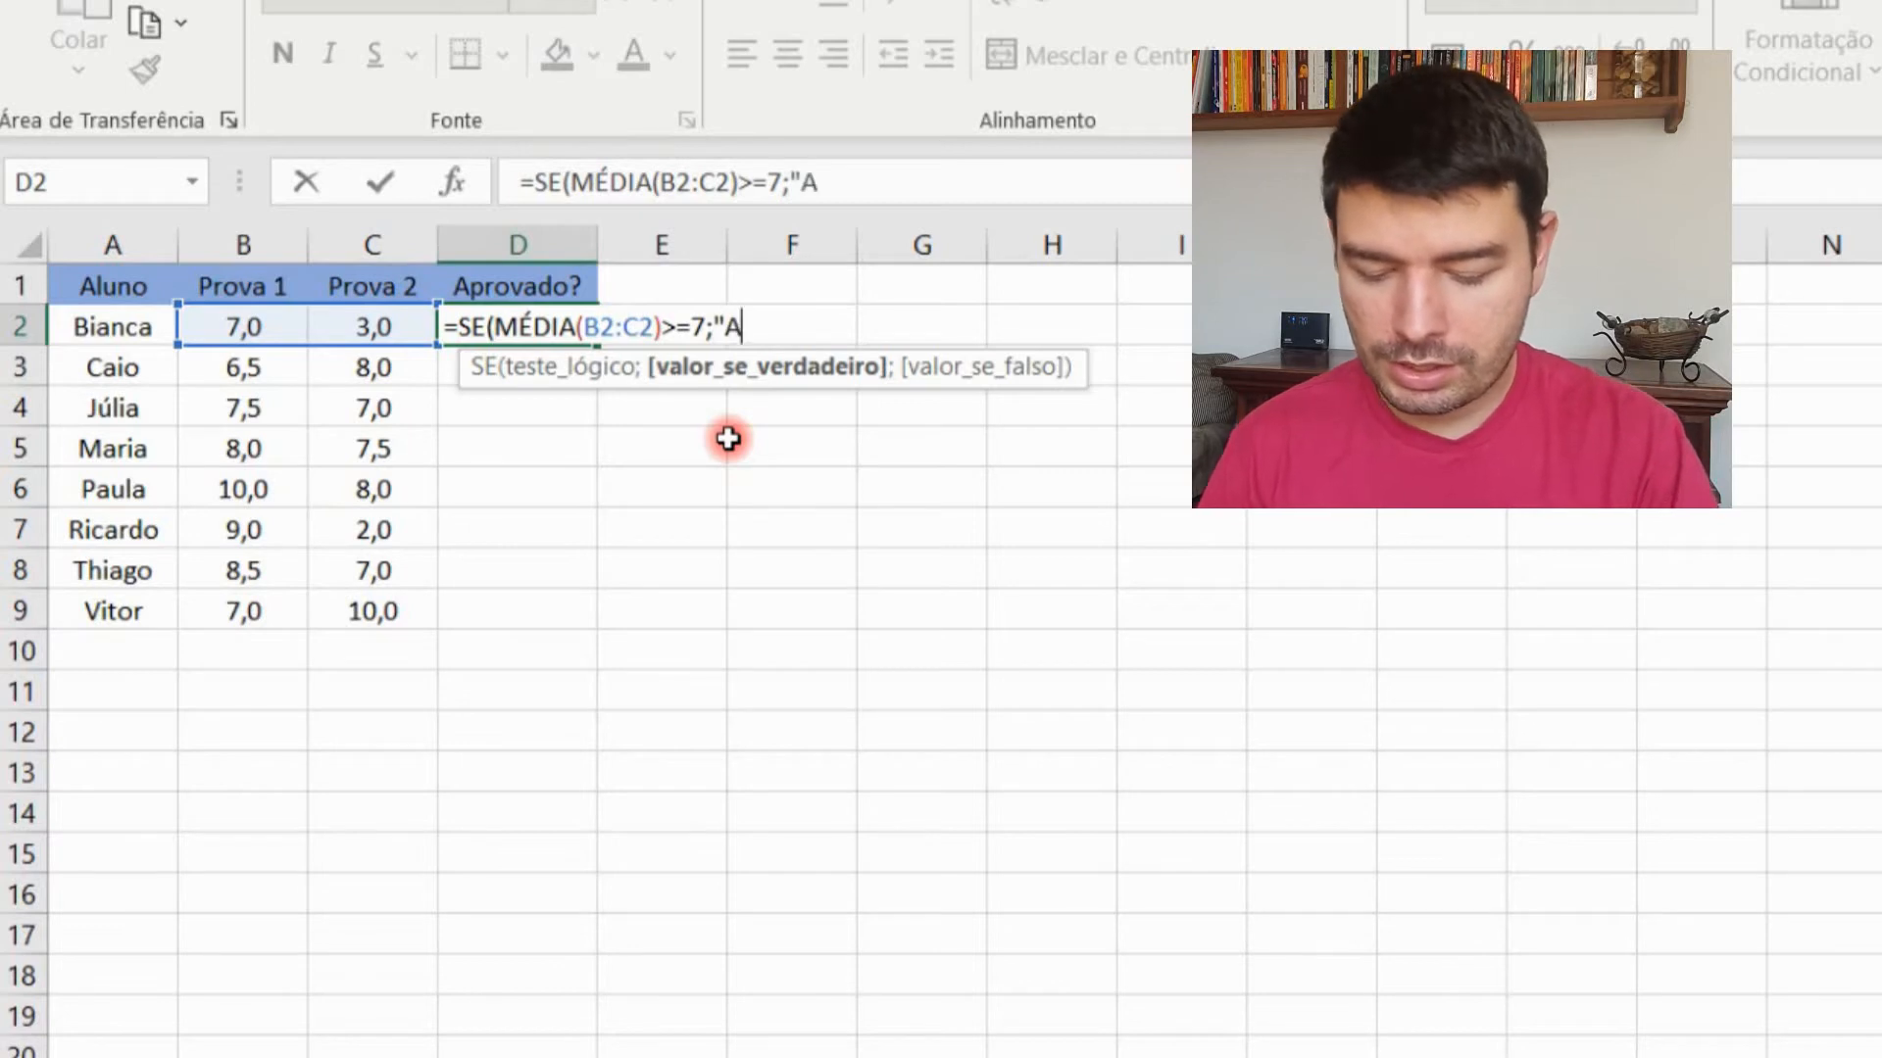
type("provado")
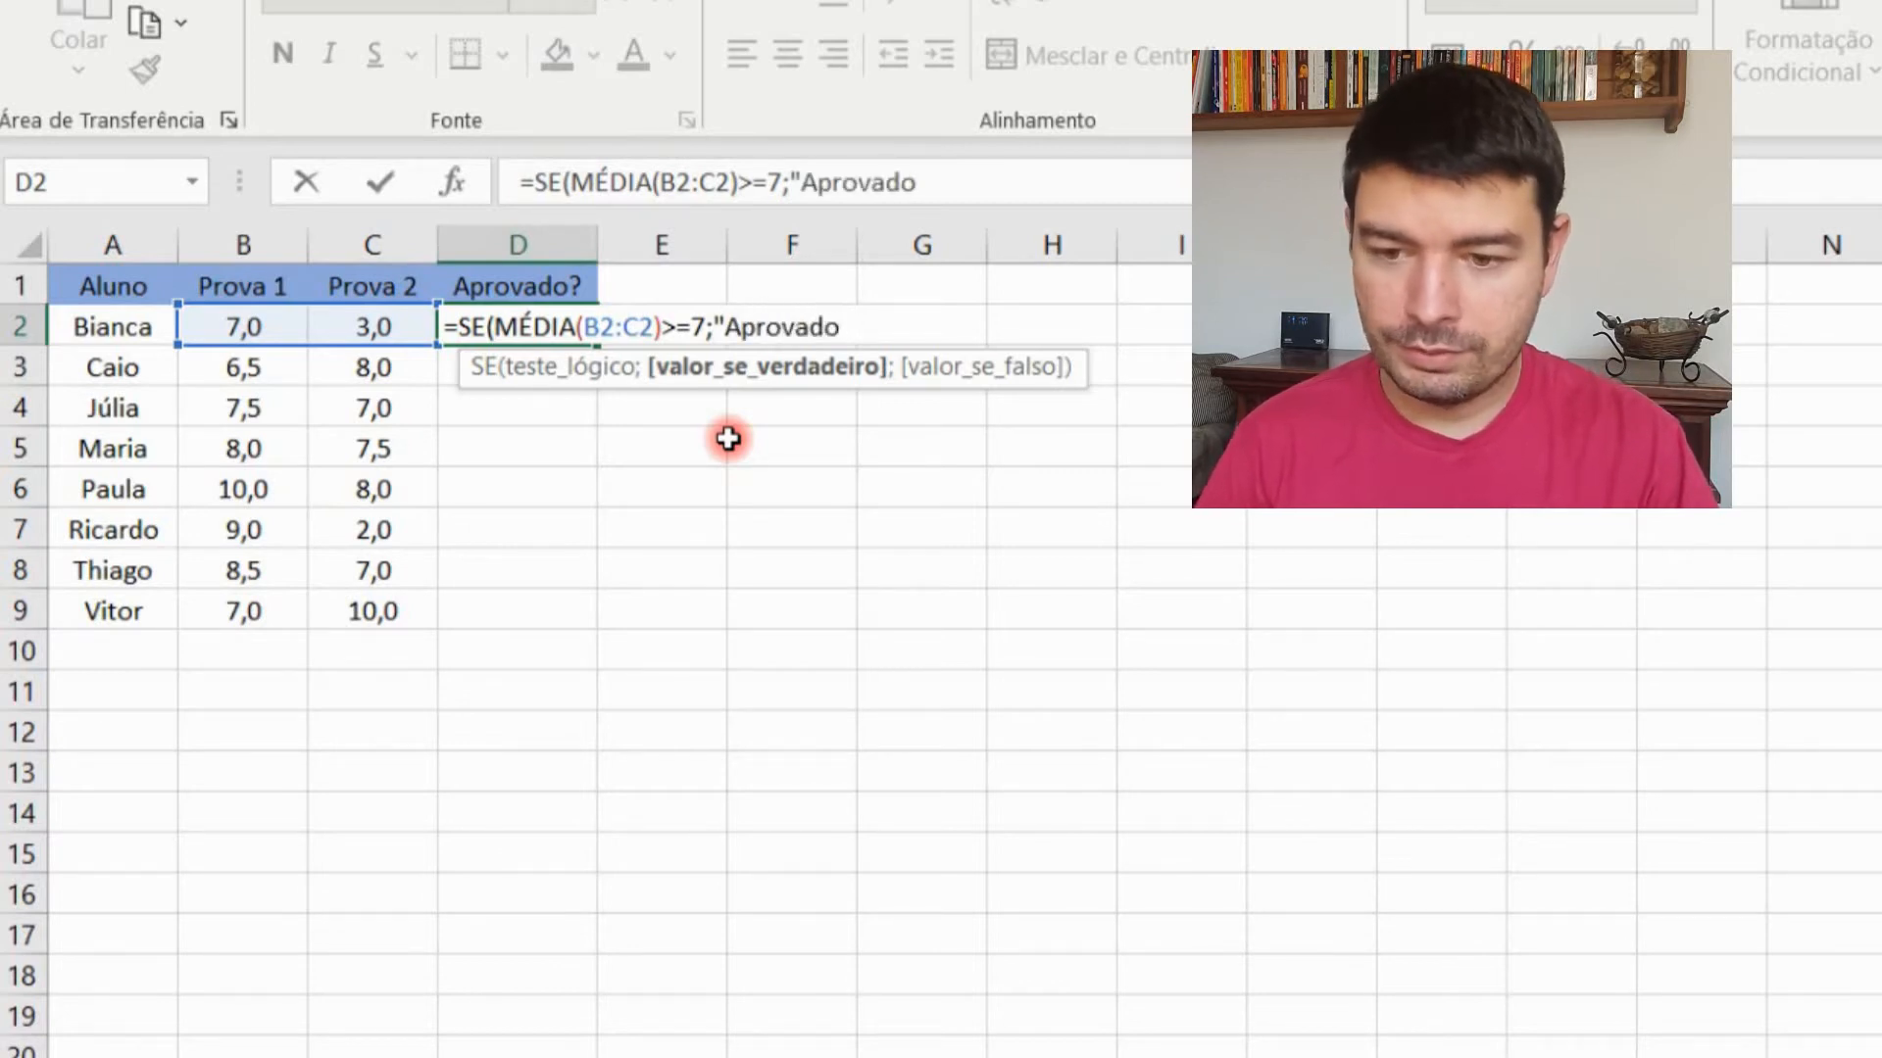
type("\";")
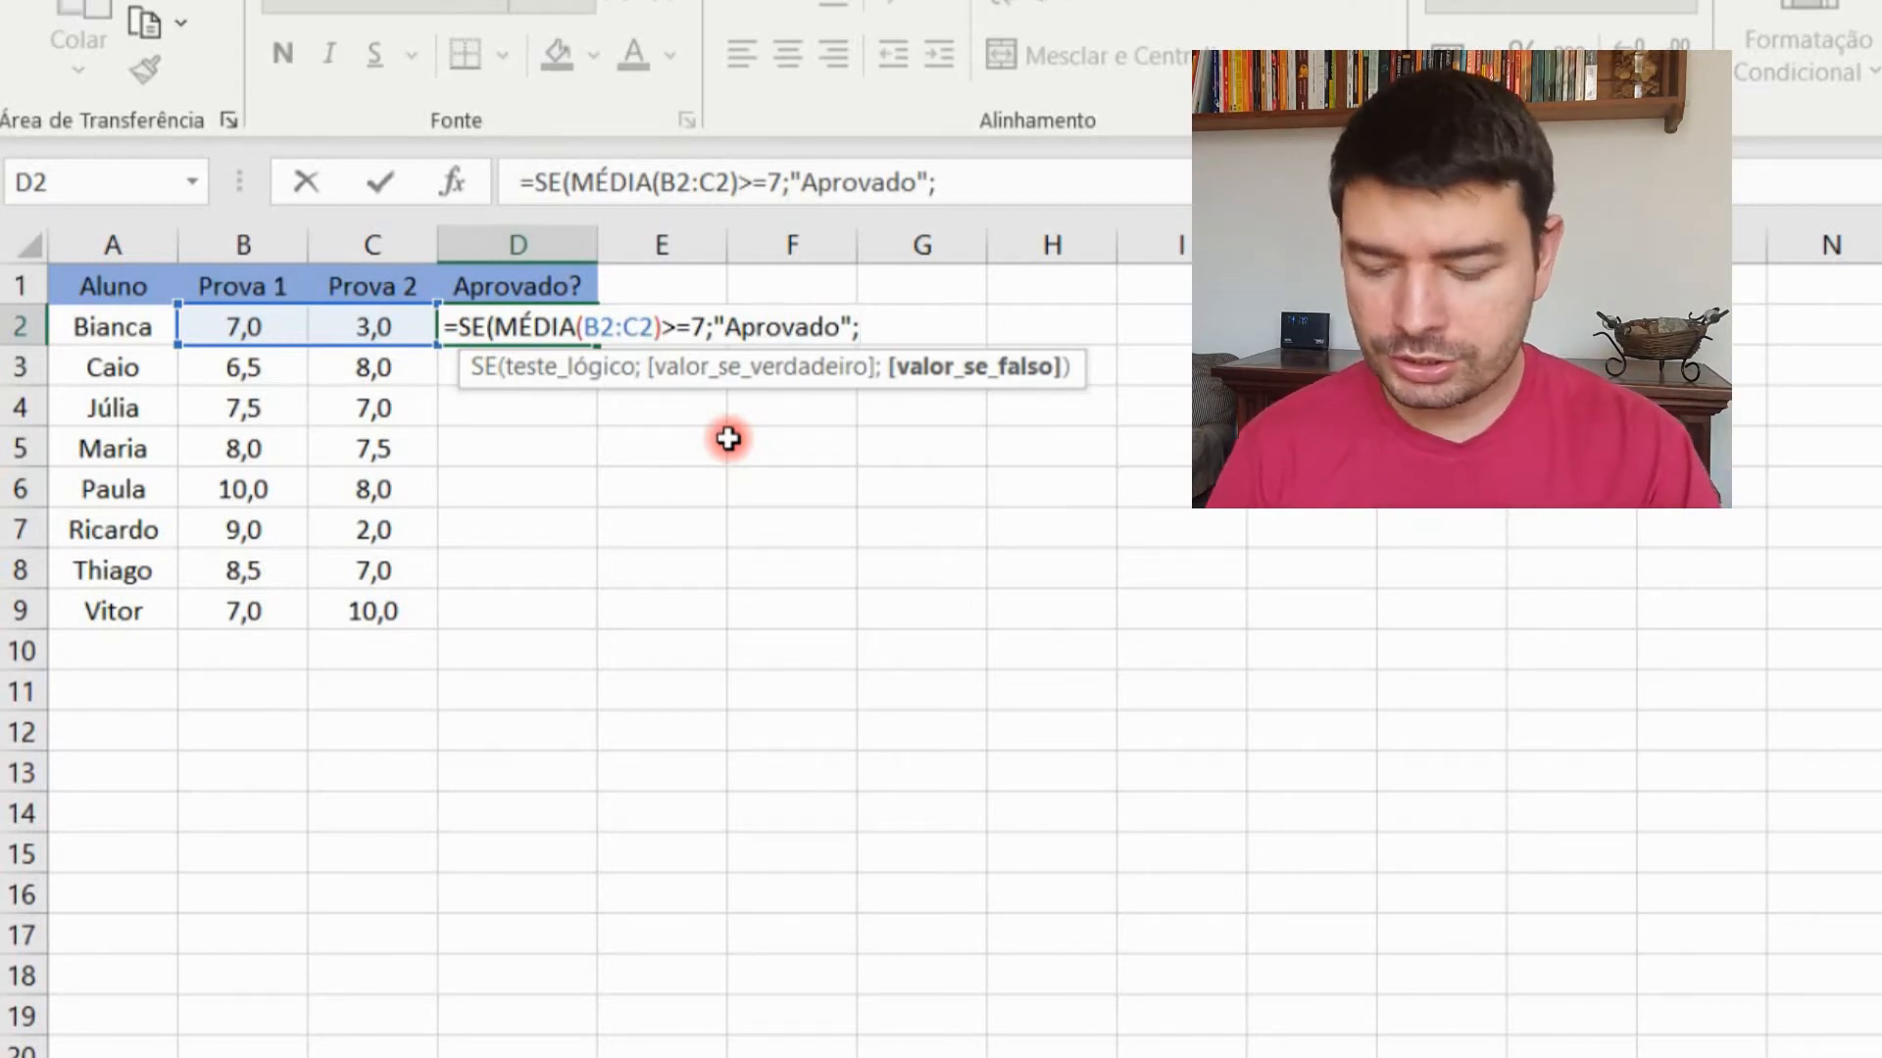
type("\"R")
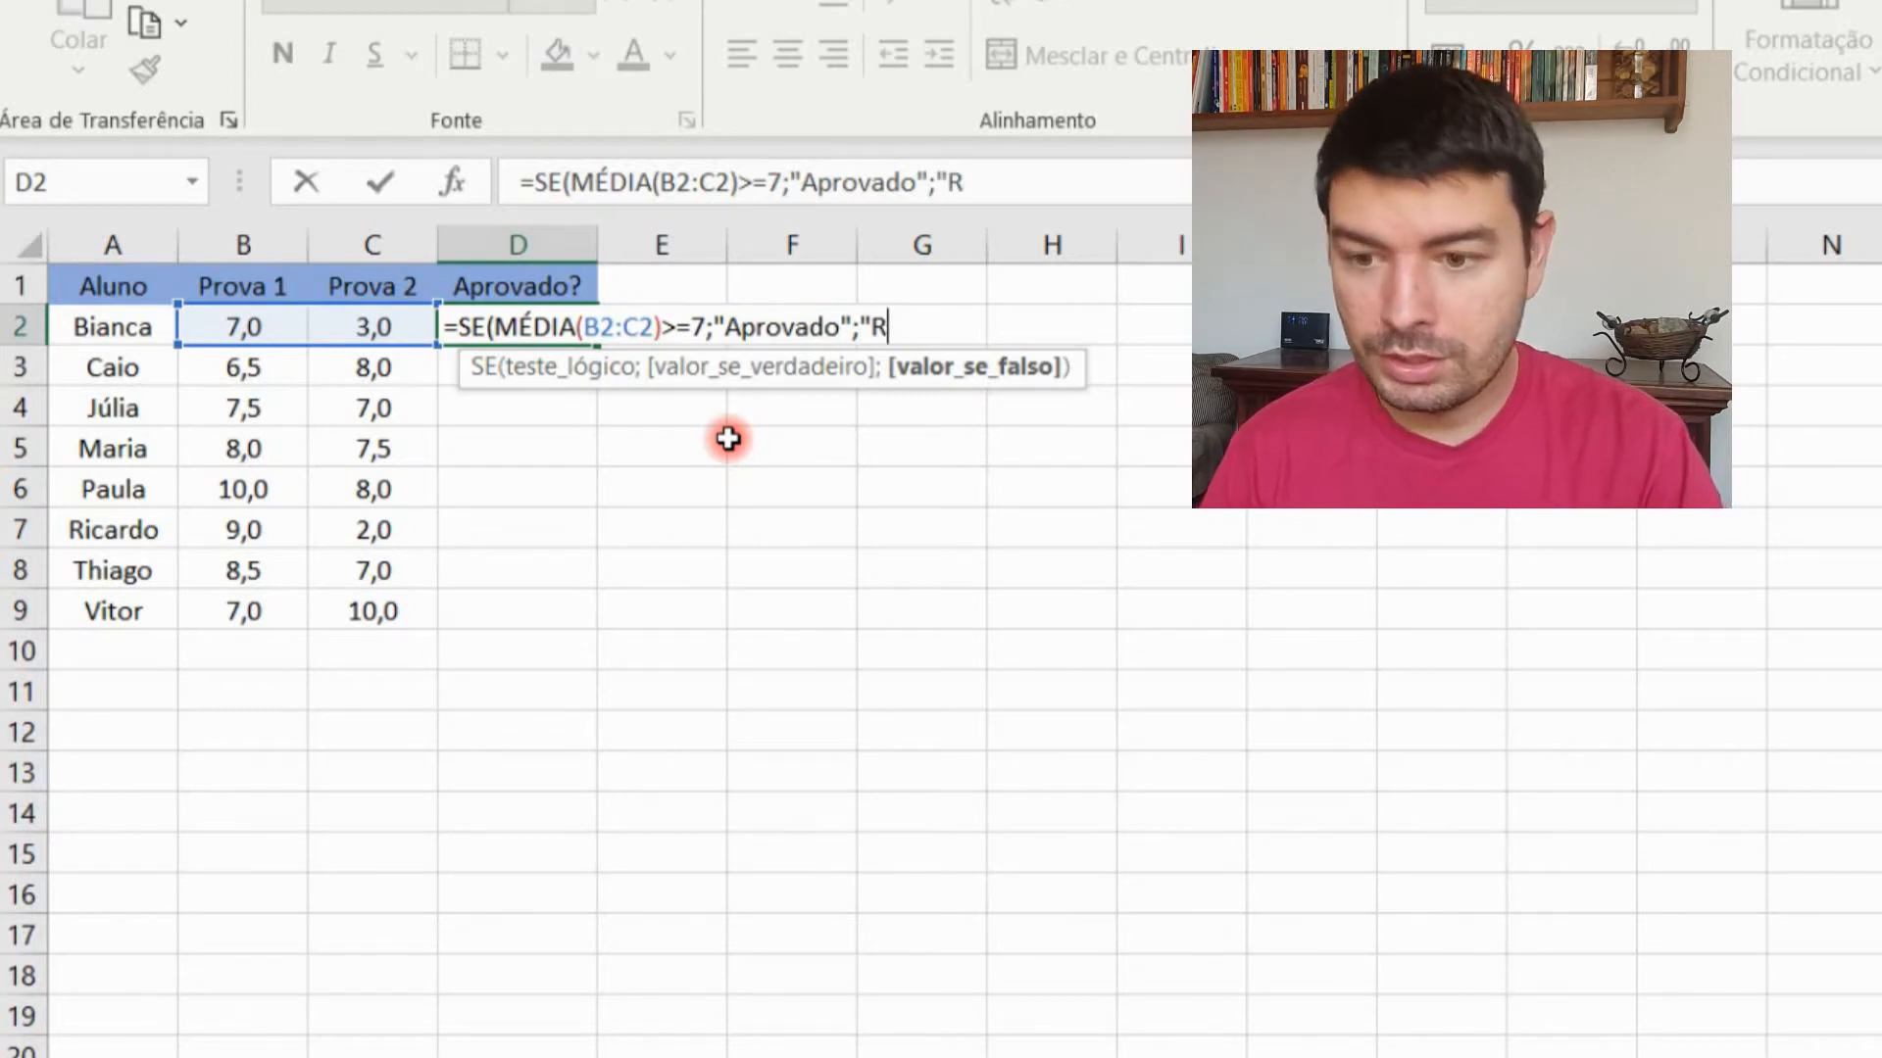
type("eprovado")
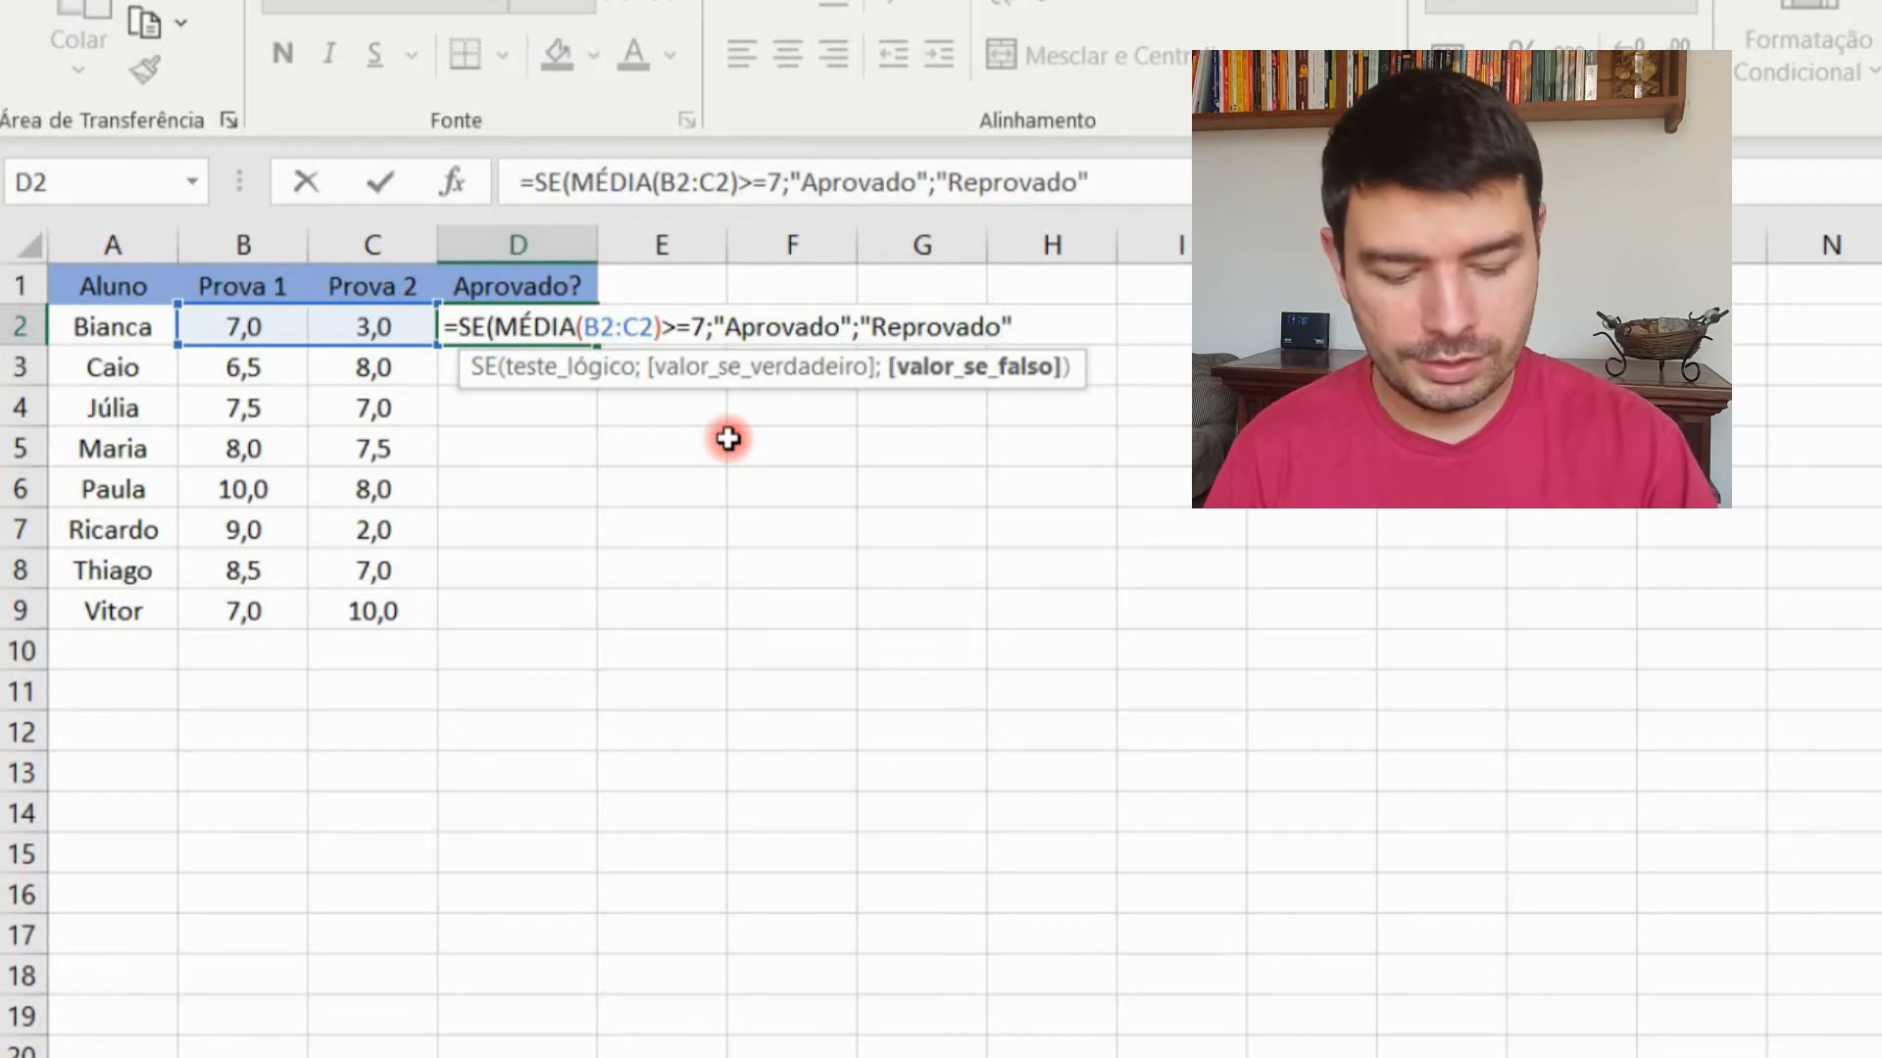
type("\")")
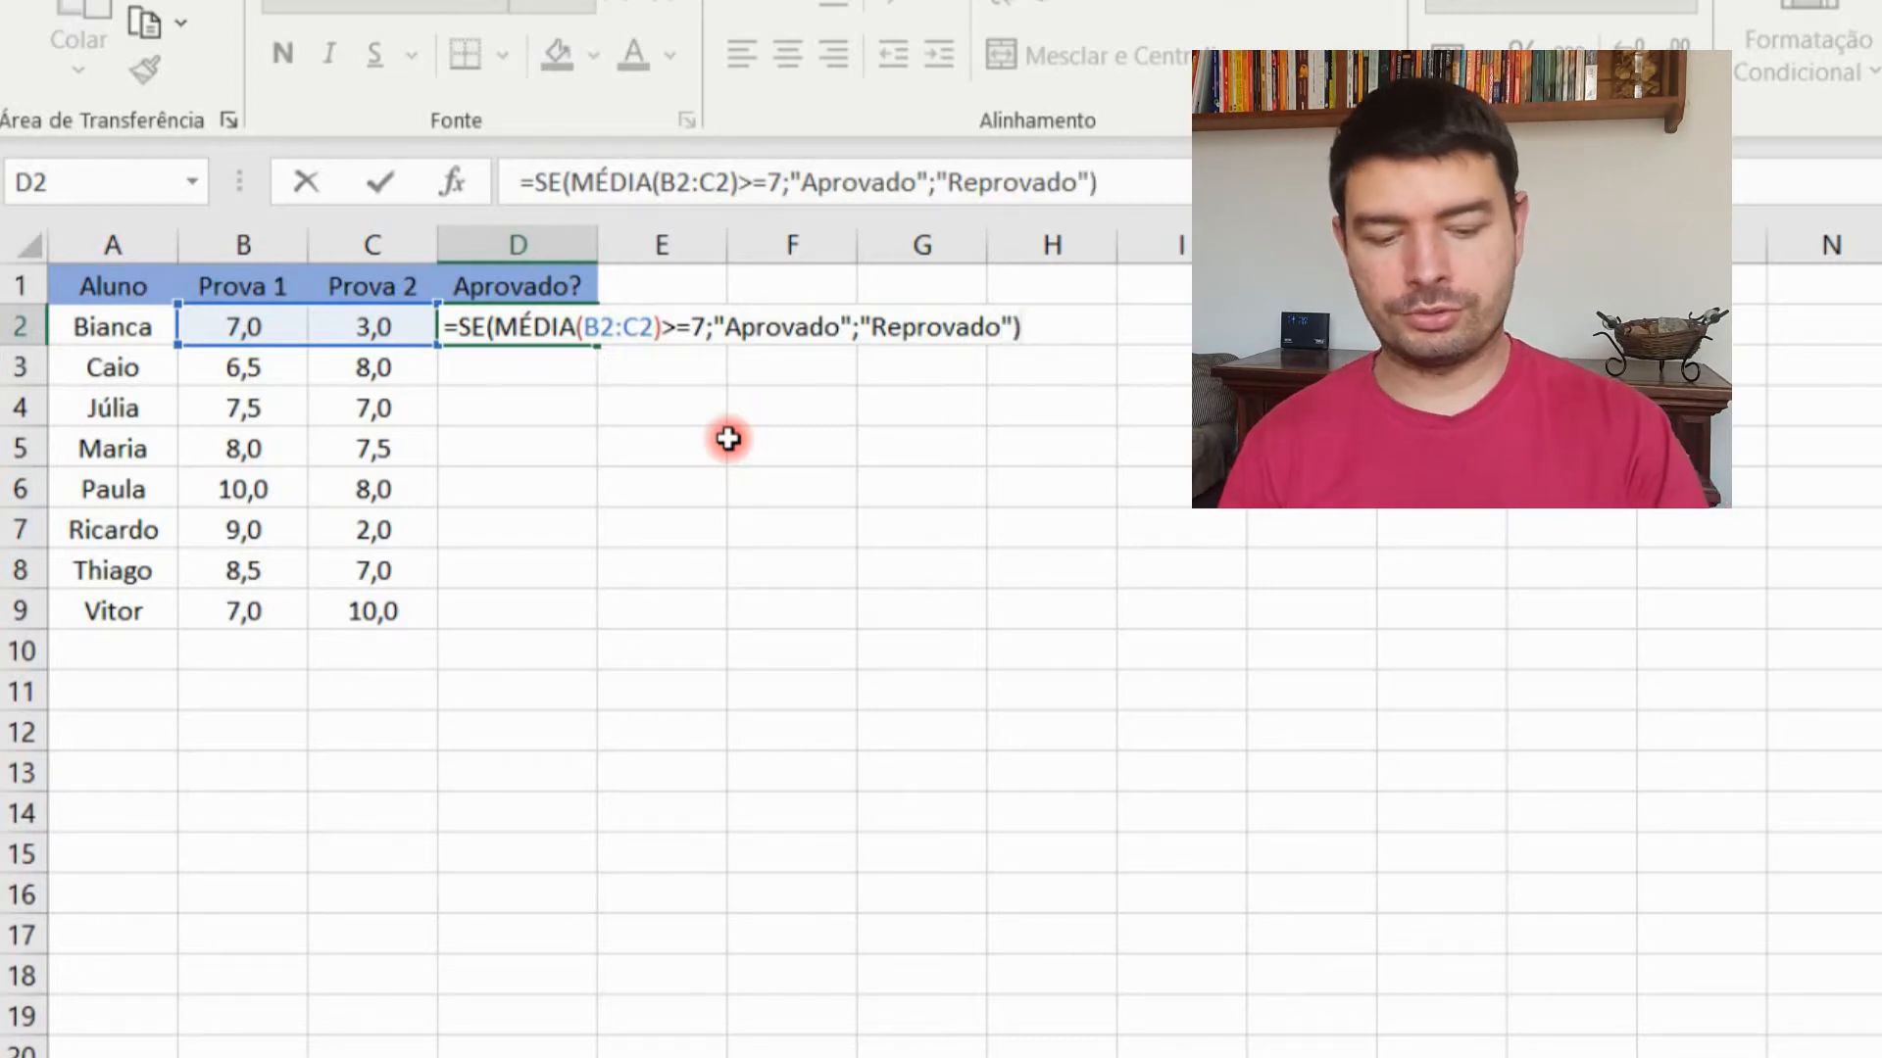
key("Return")
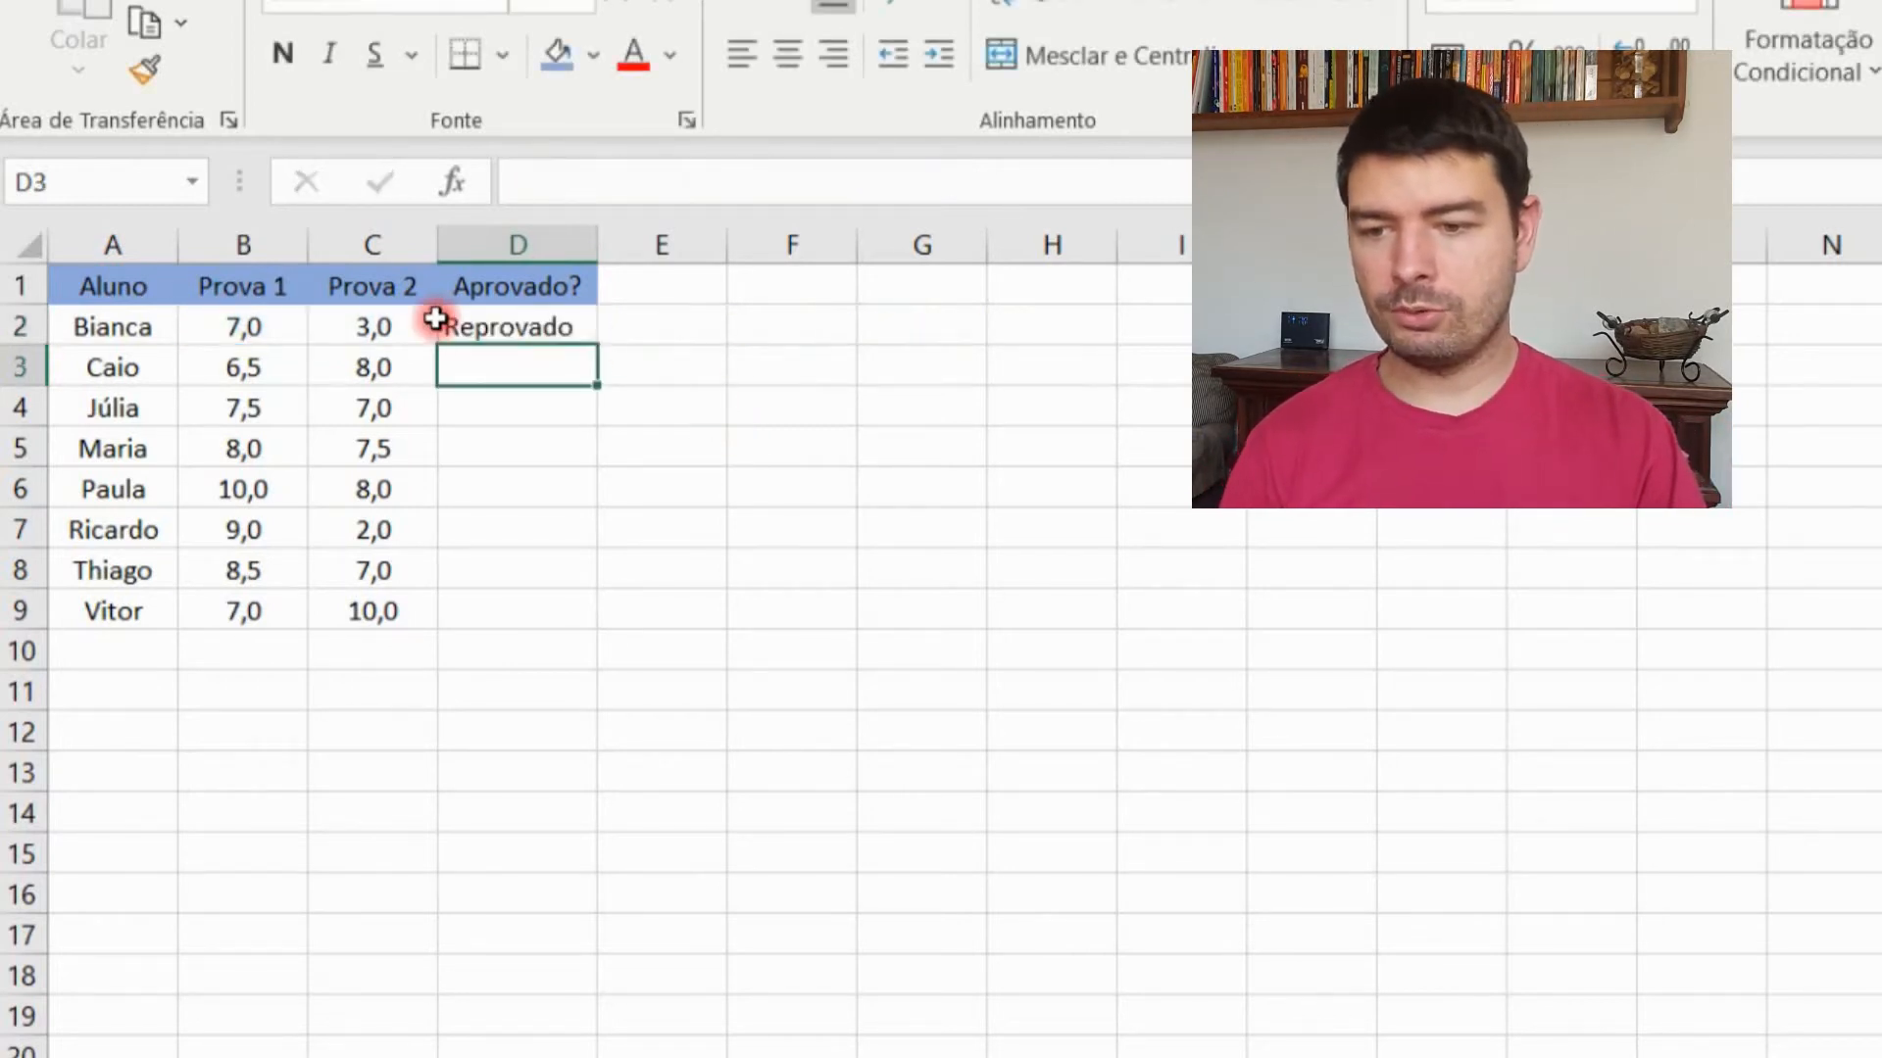
Step: Check the Prova 1 and Prova 2 grades in row 2, and fill the D2 formula down through D9
left_click_drag(374, 327, 250, 335)
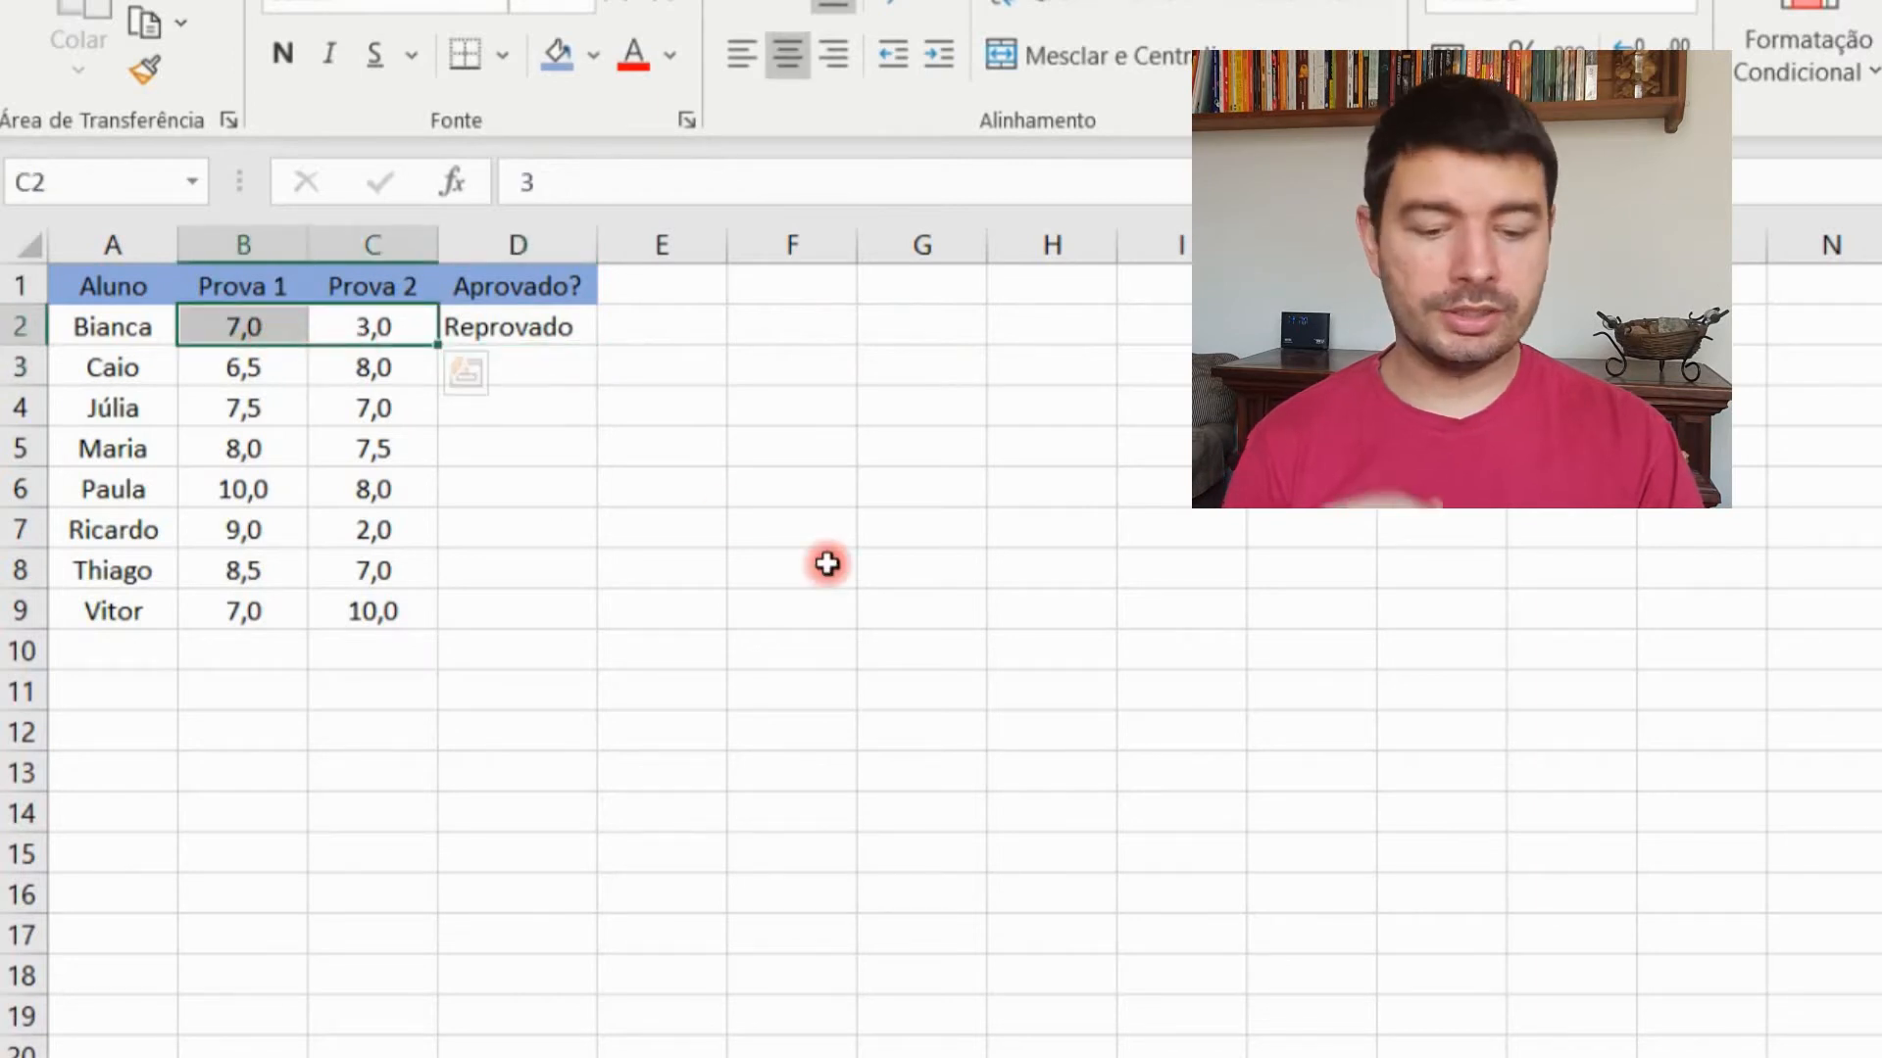
left_click(571, 323)
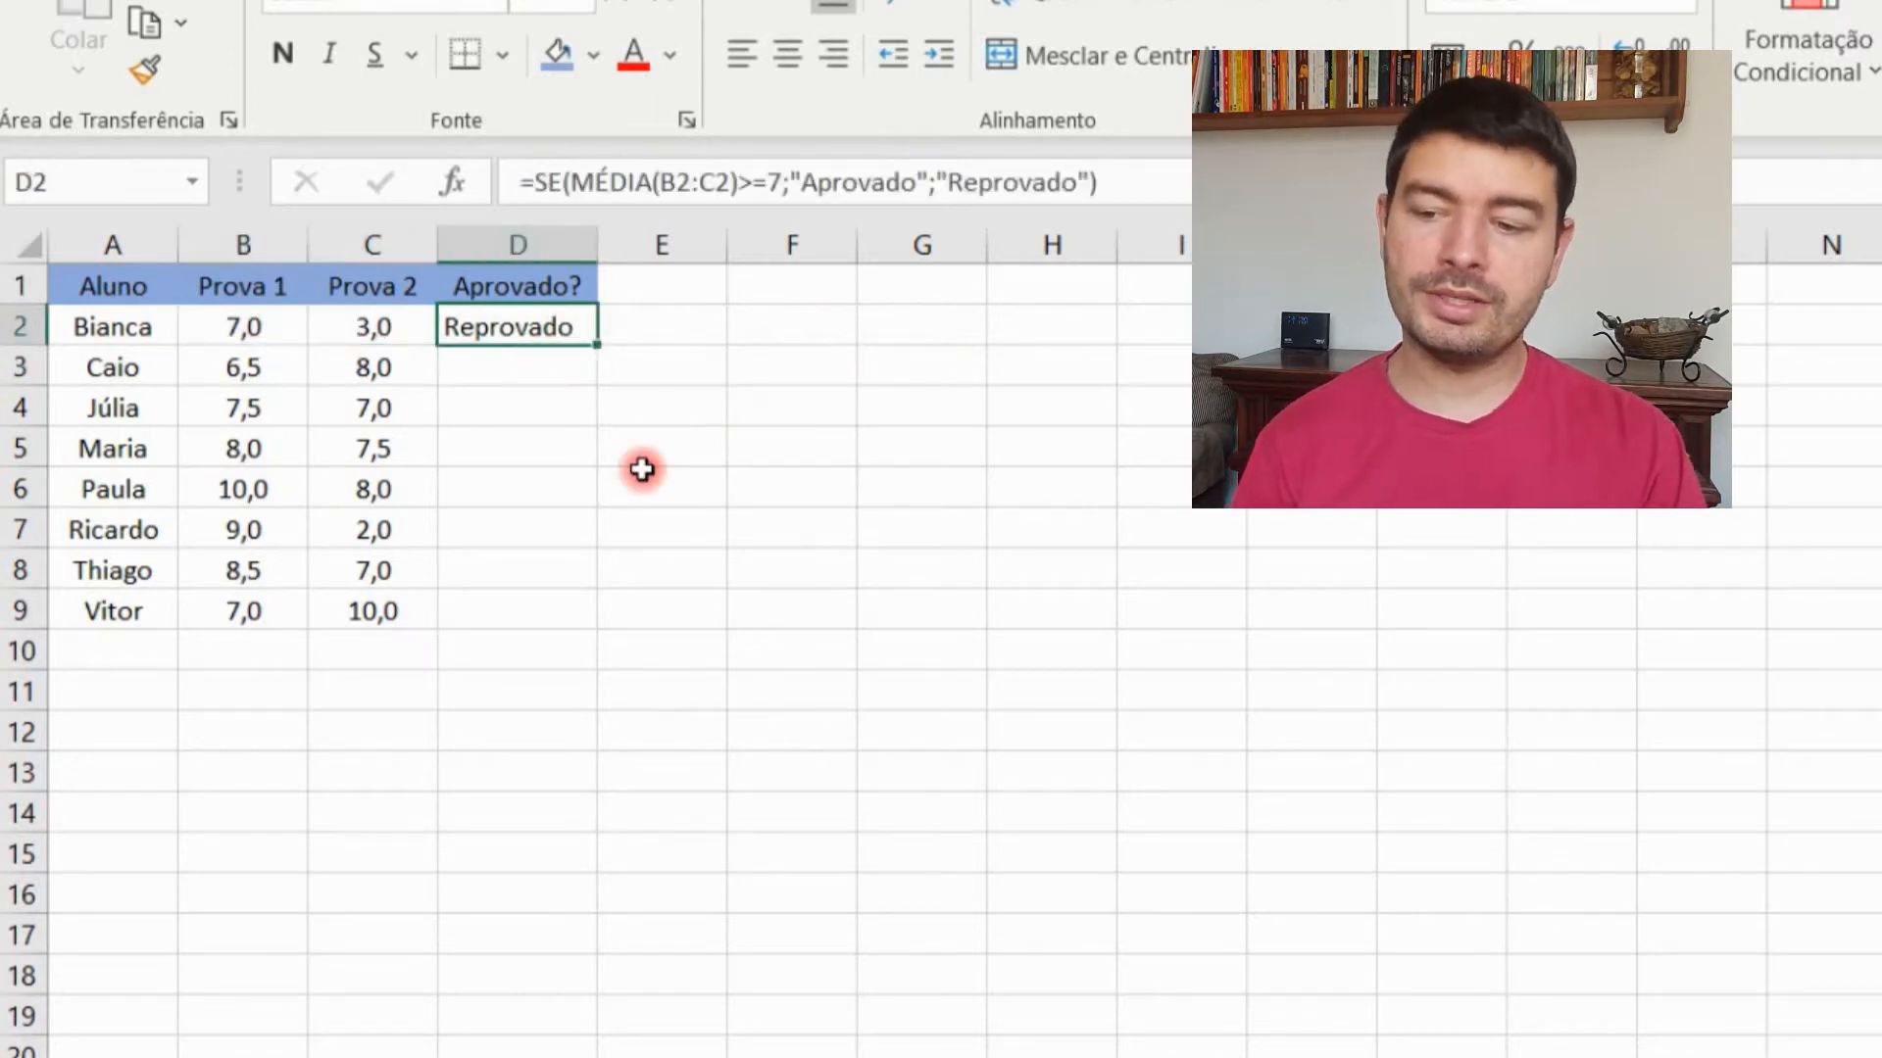
left_click_drag(597, 345, 588, 620)
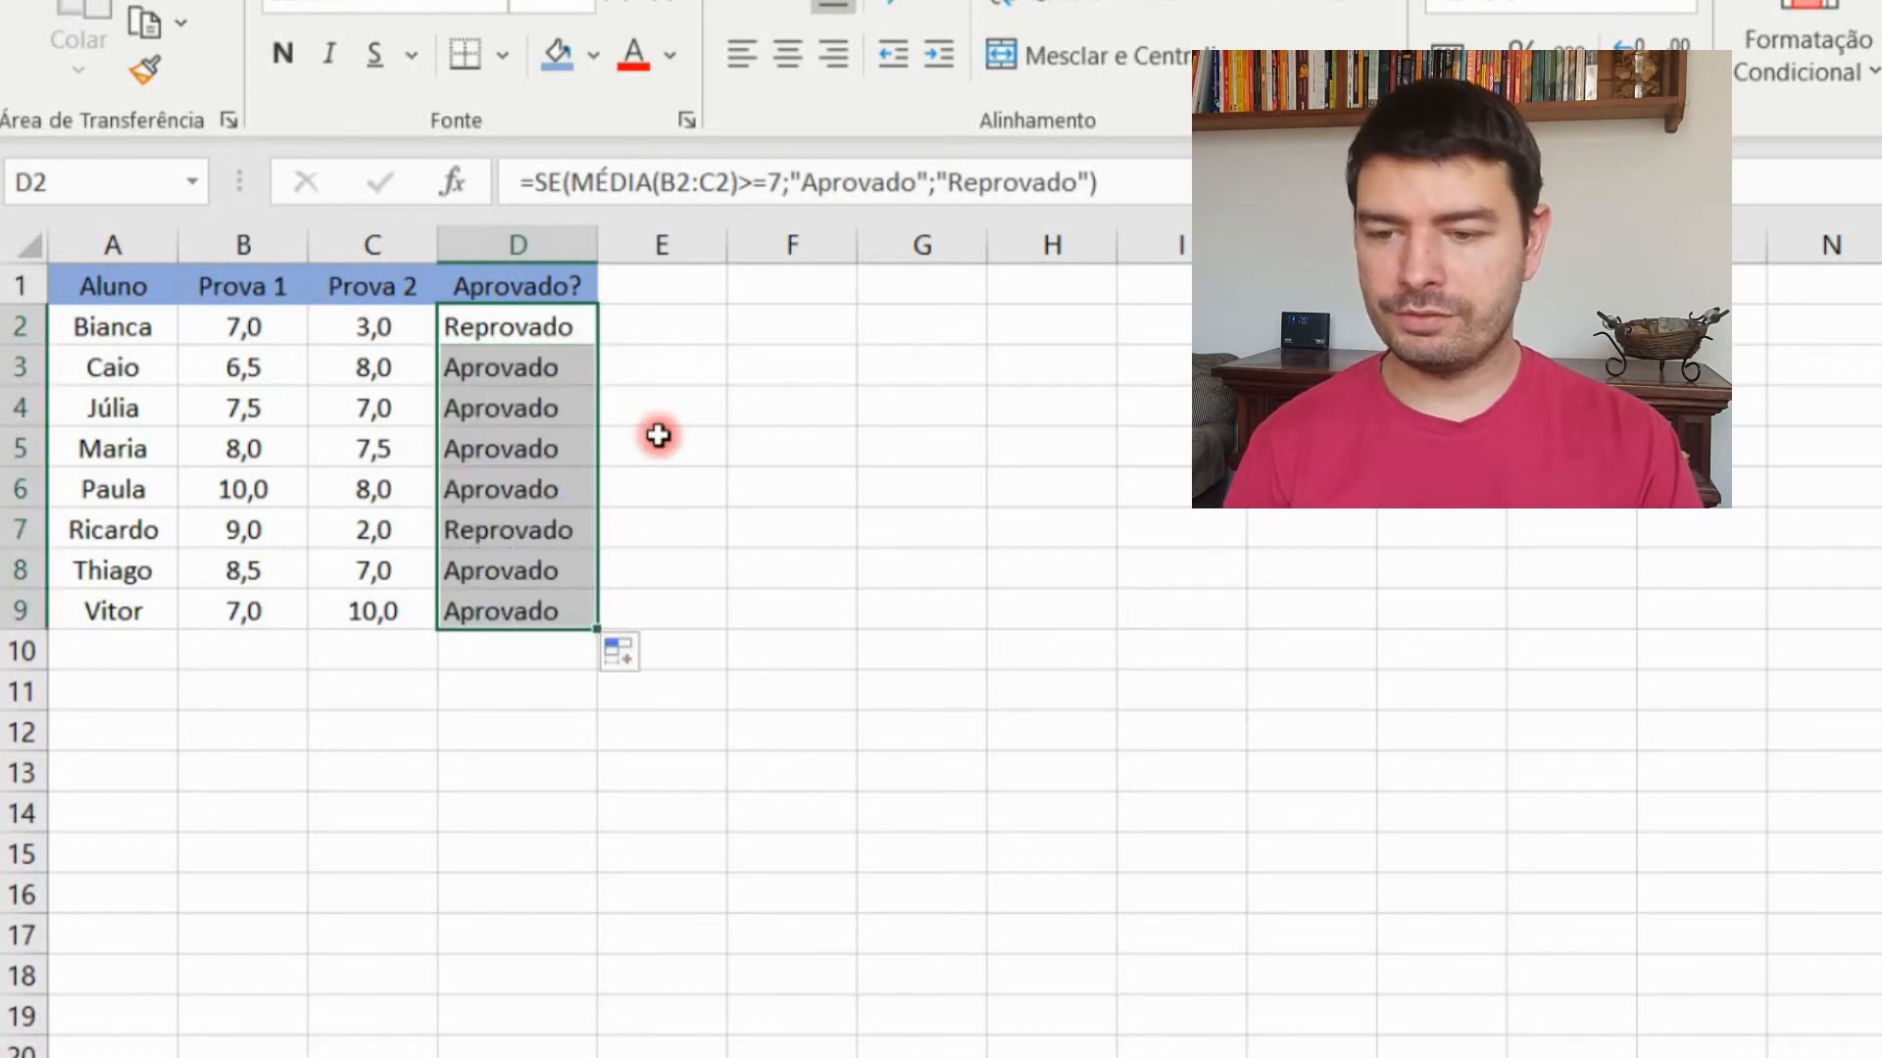
Step: Review the results in D2, D7 and D4, and examine the true and false arguments of the D4 formula
left_click(555, 323)
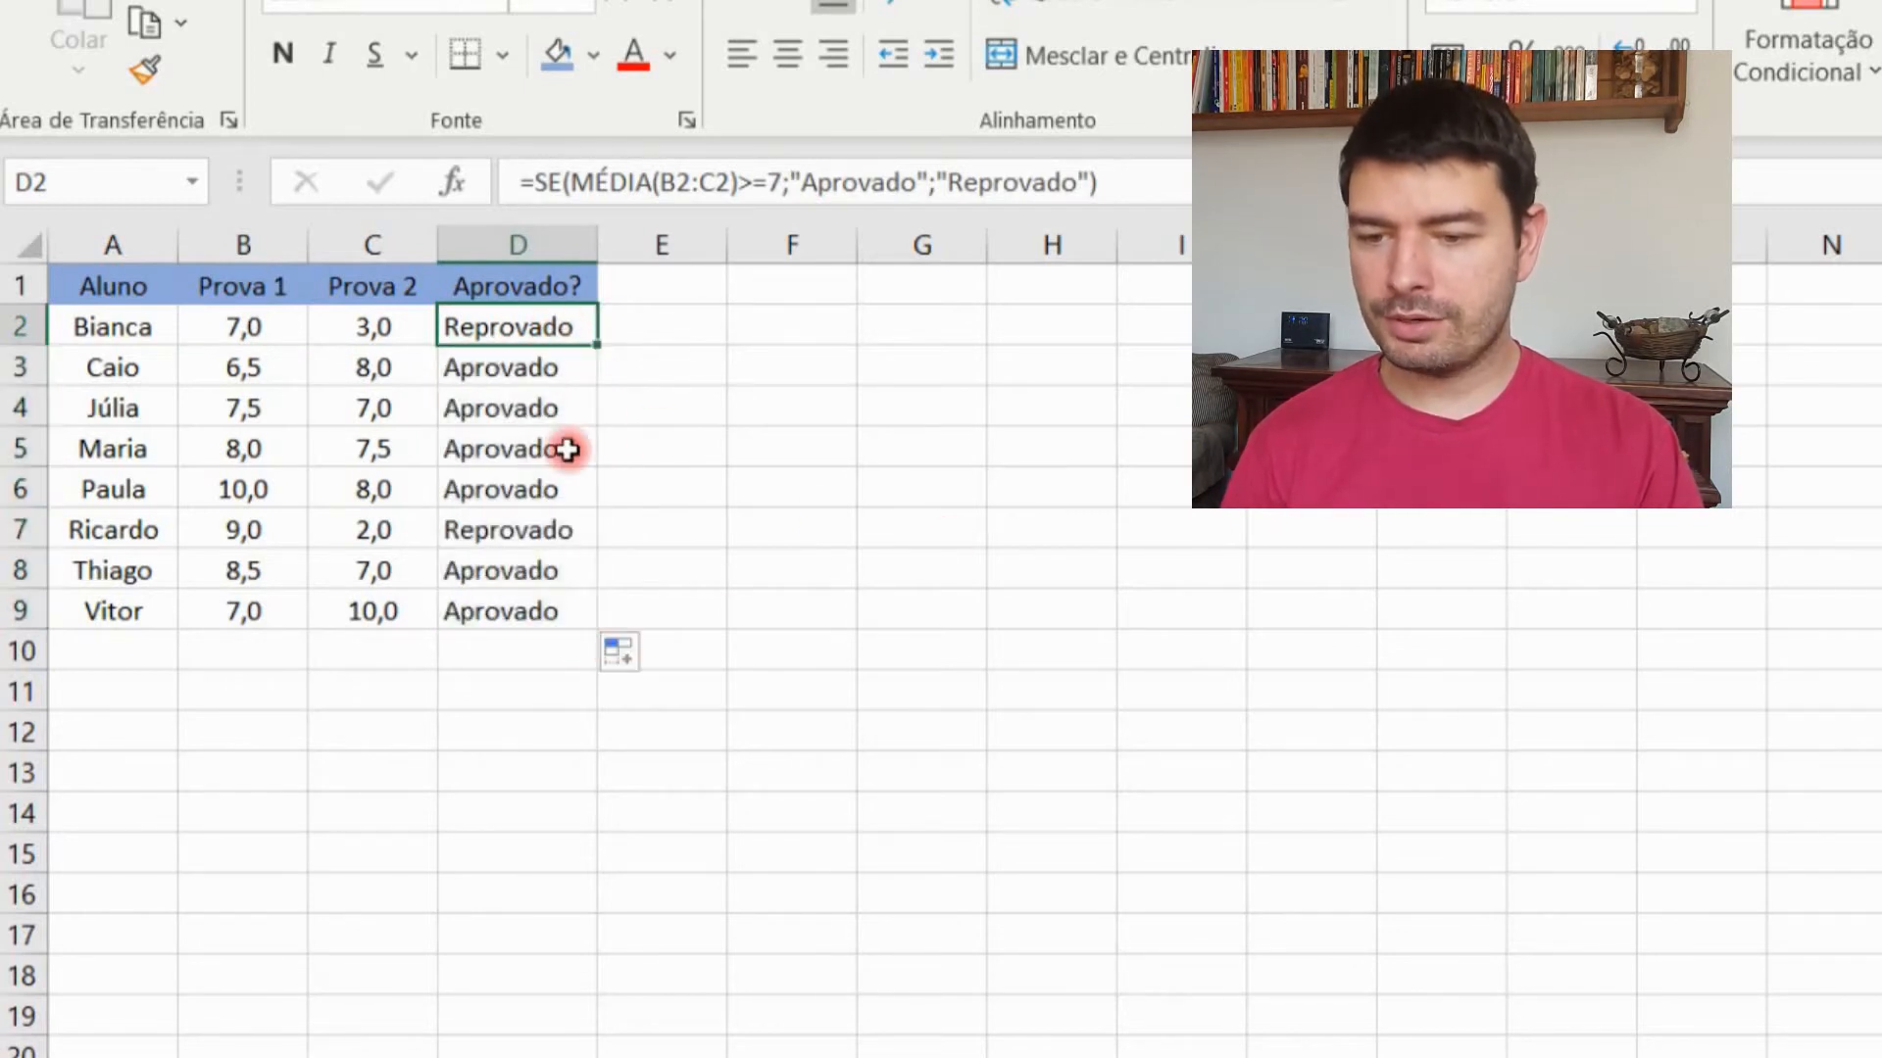
left_click(536, 515)
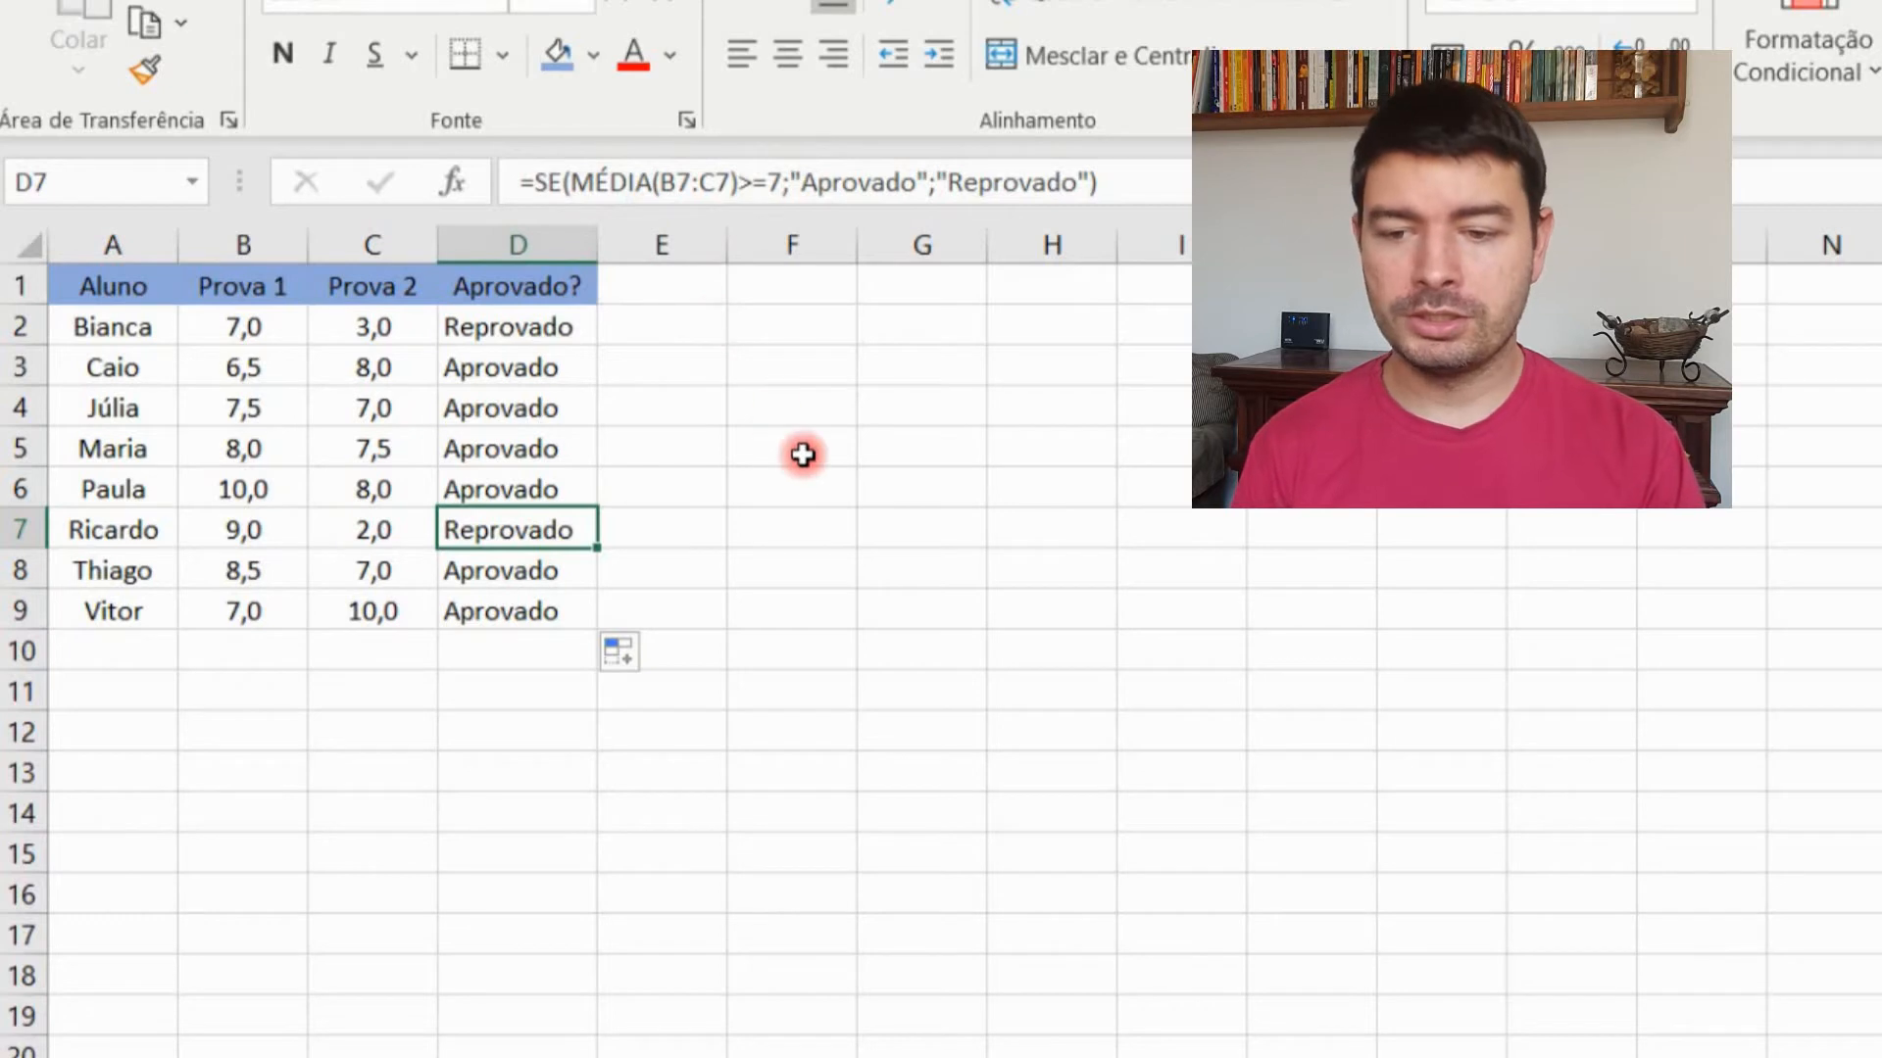
left_click(586, 406)
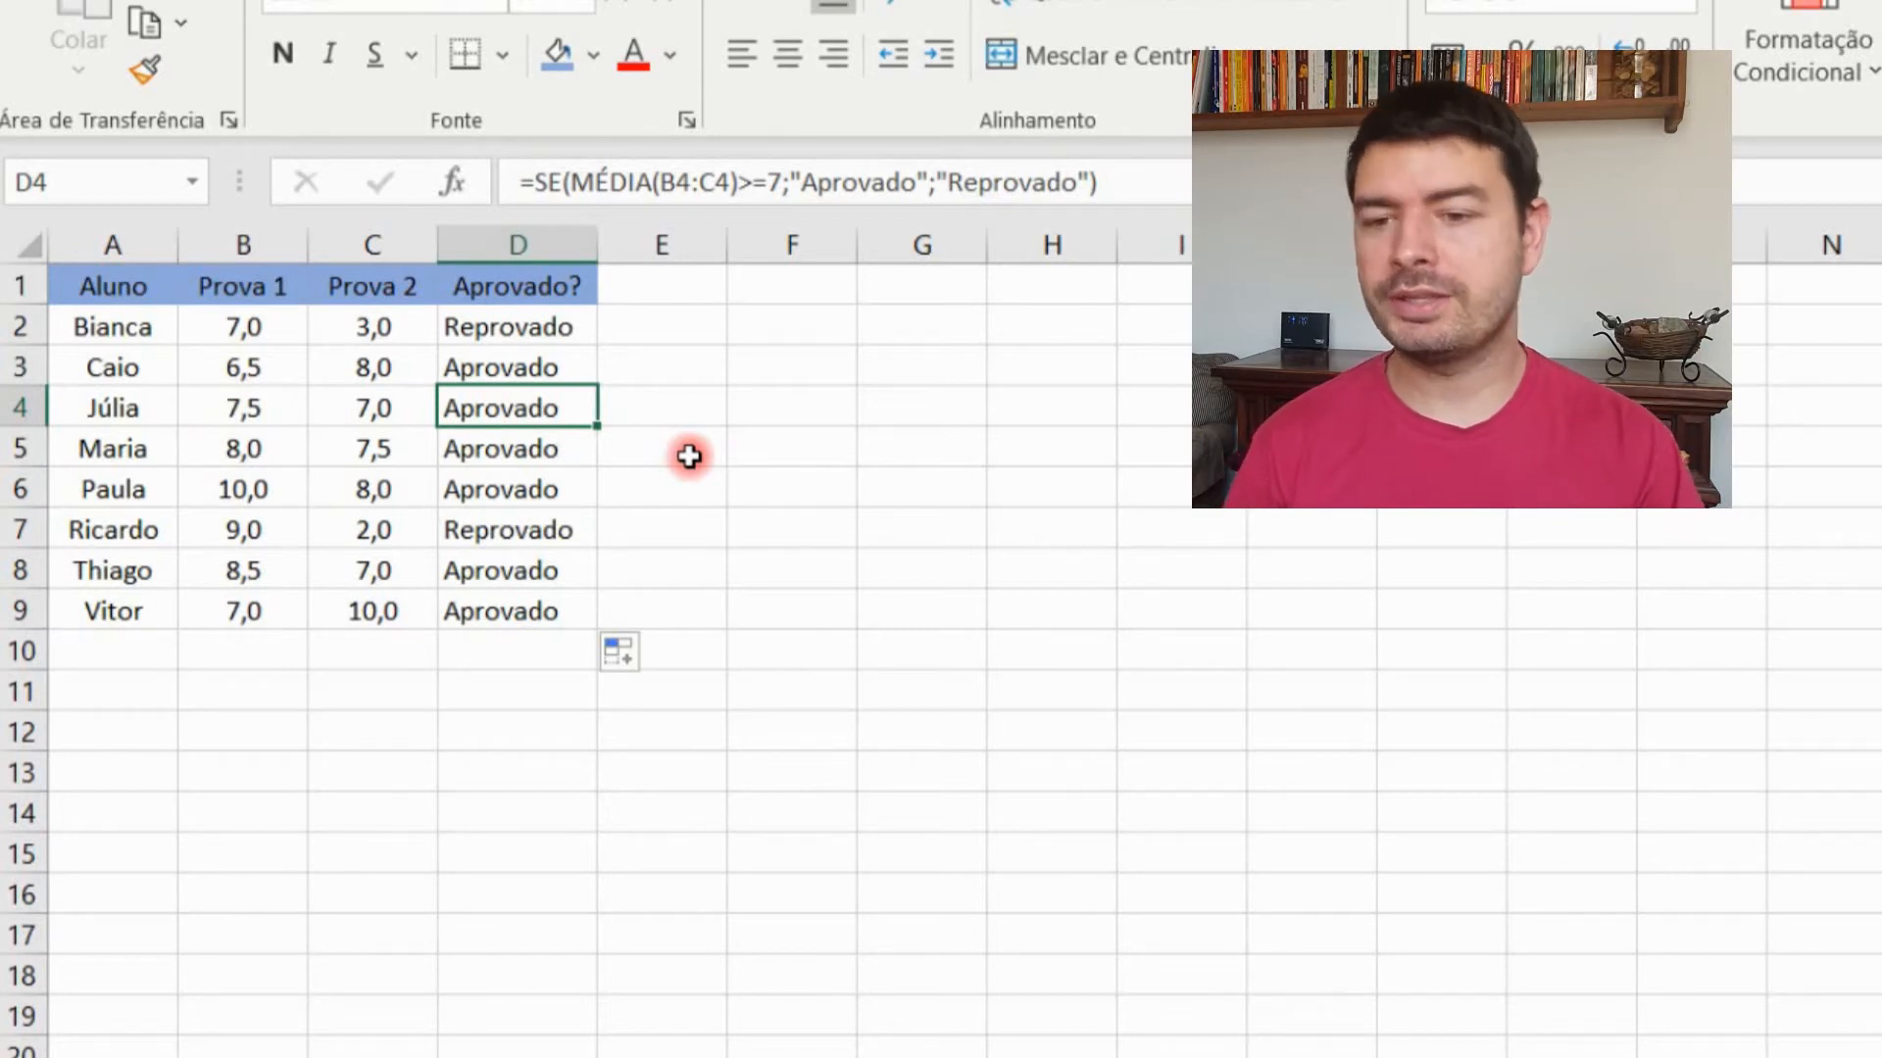
left_click(871, 184)
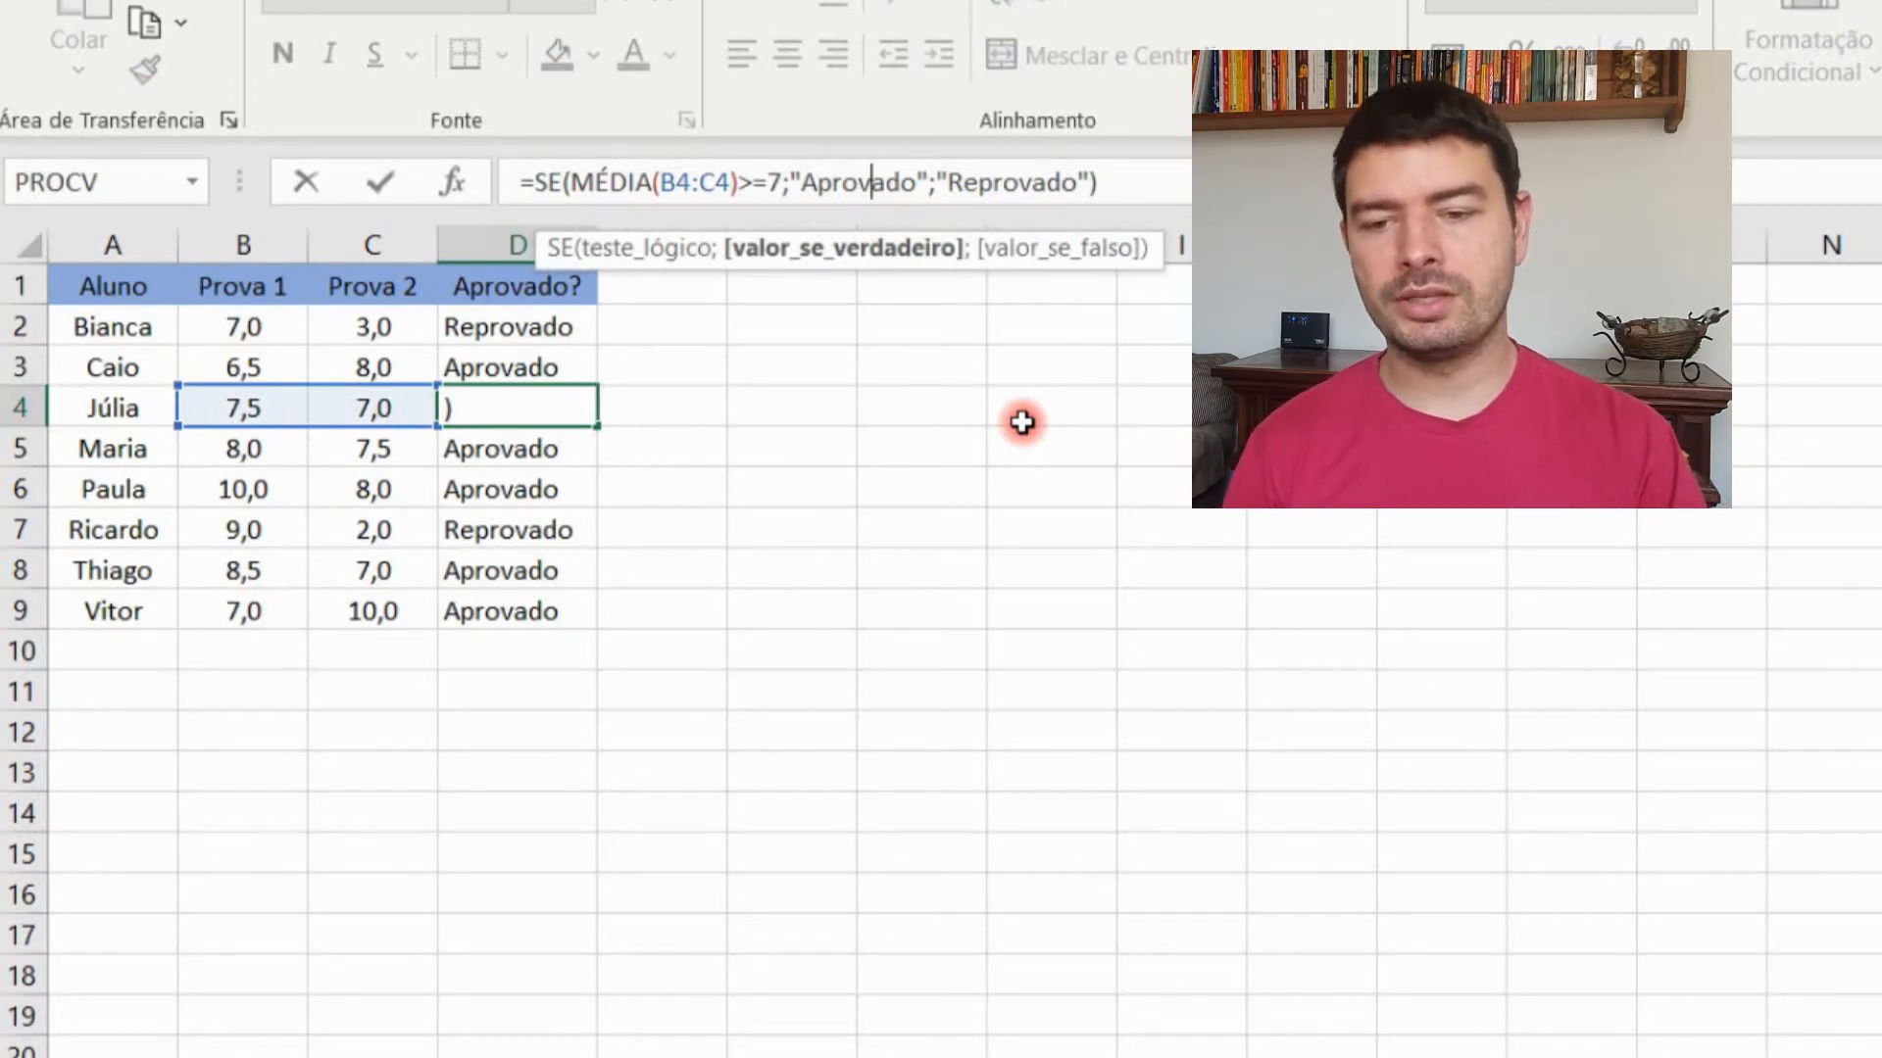
left_click(1033, 184)
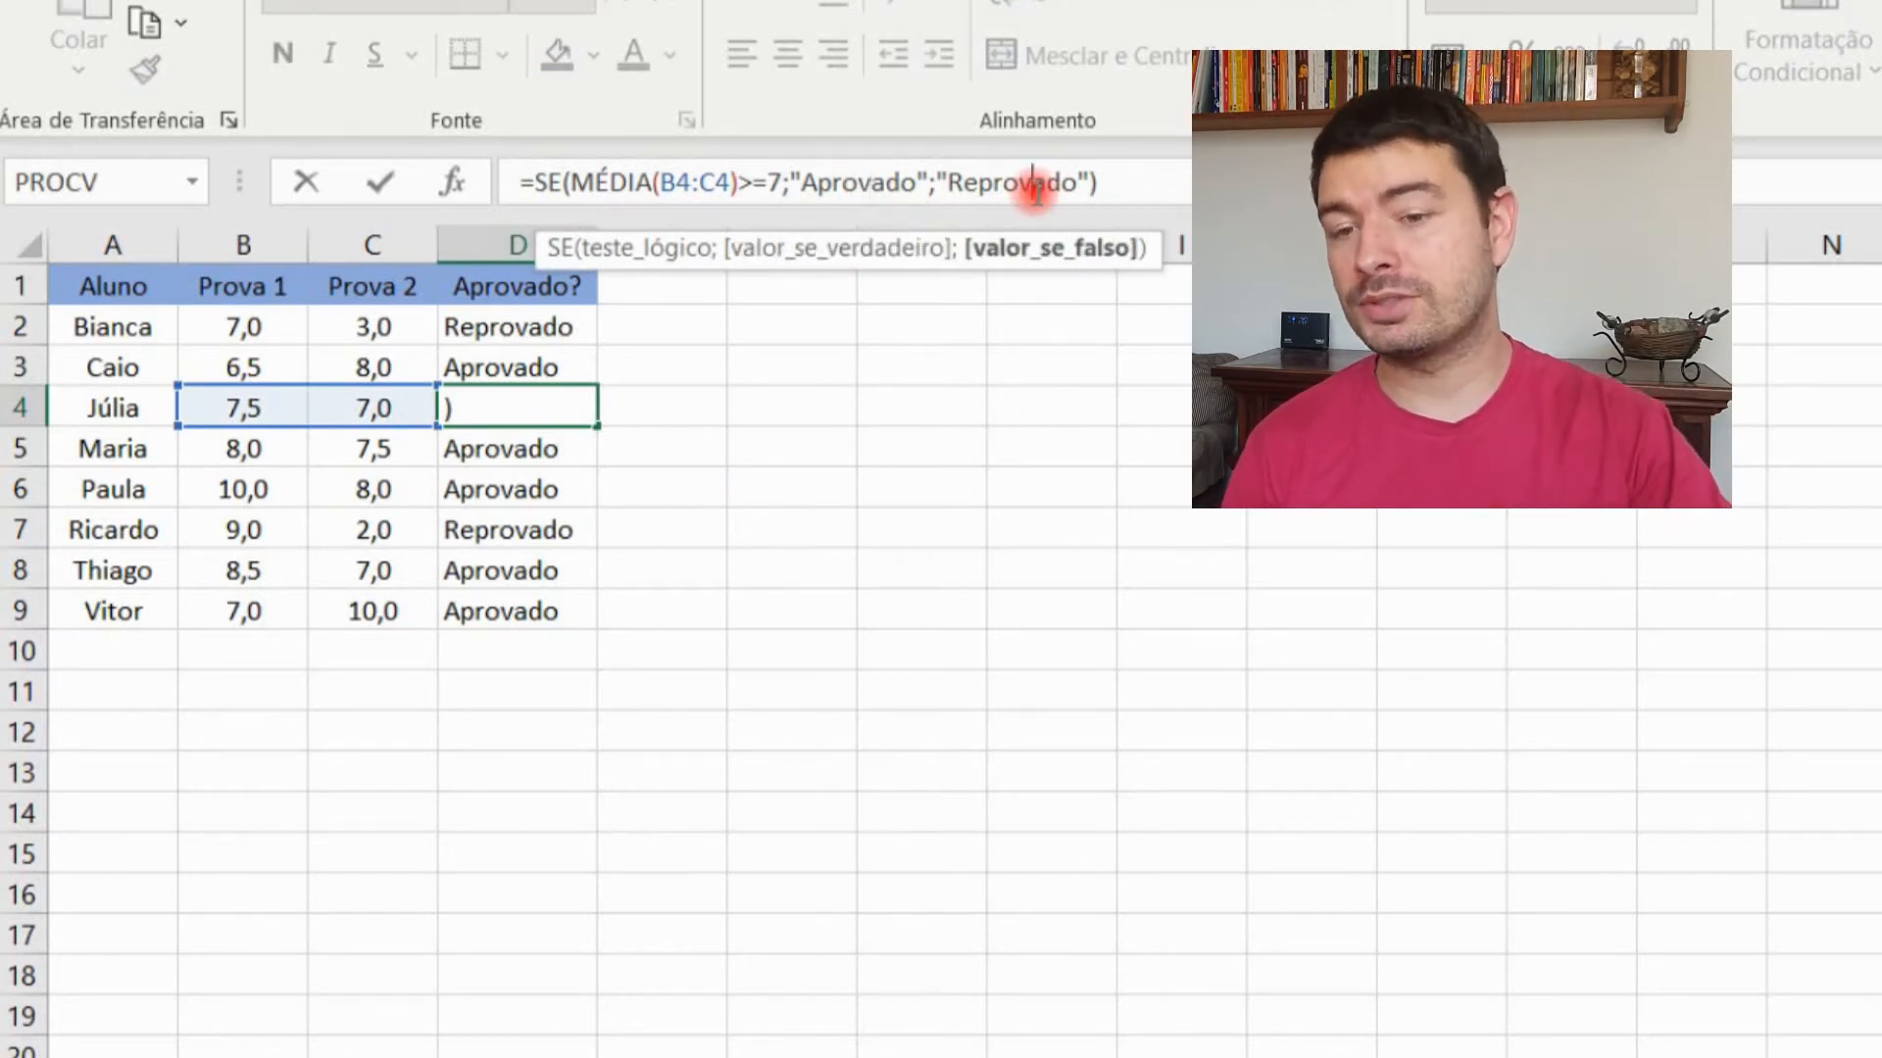
left_click(872, 186)
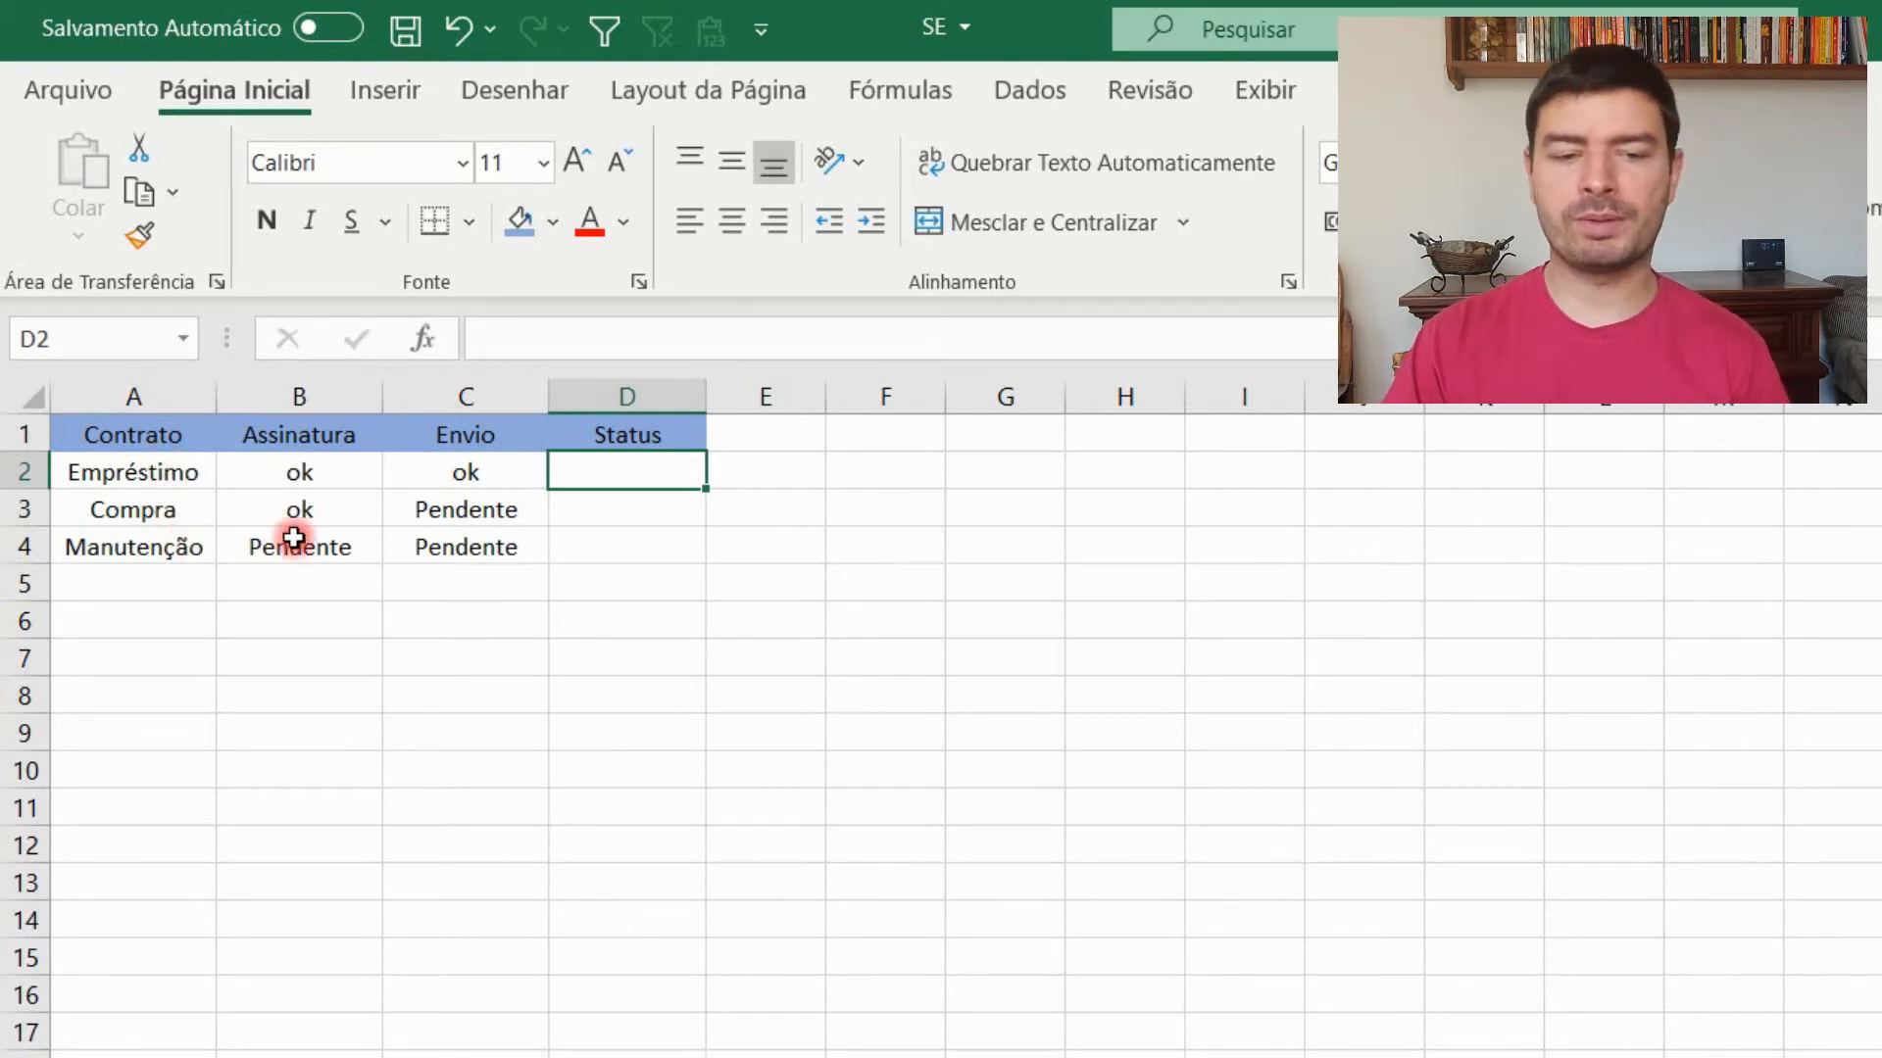
Step: Examine the Assinatura and Envio values and the Status cell of the Empréstimo contract in row 2
left_click(316, 477)
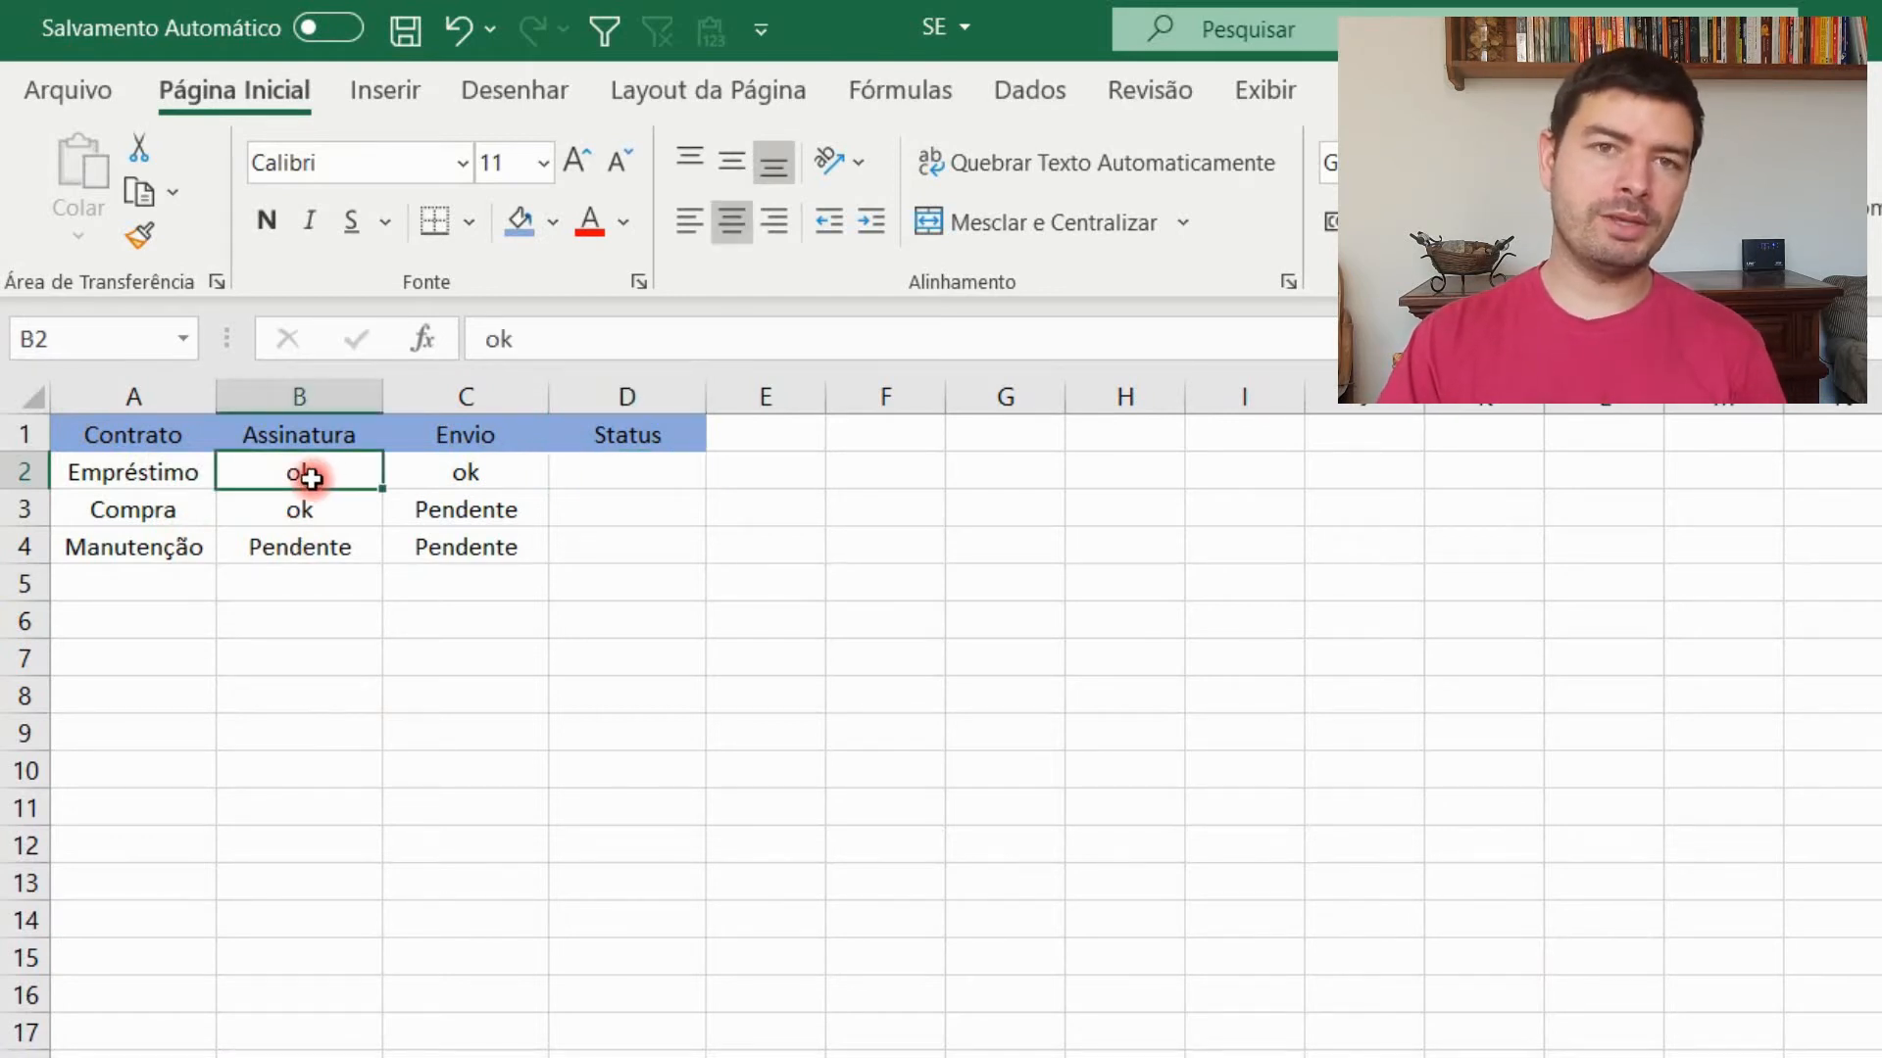
left_click(446, 474)
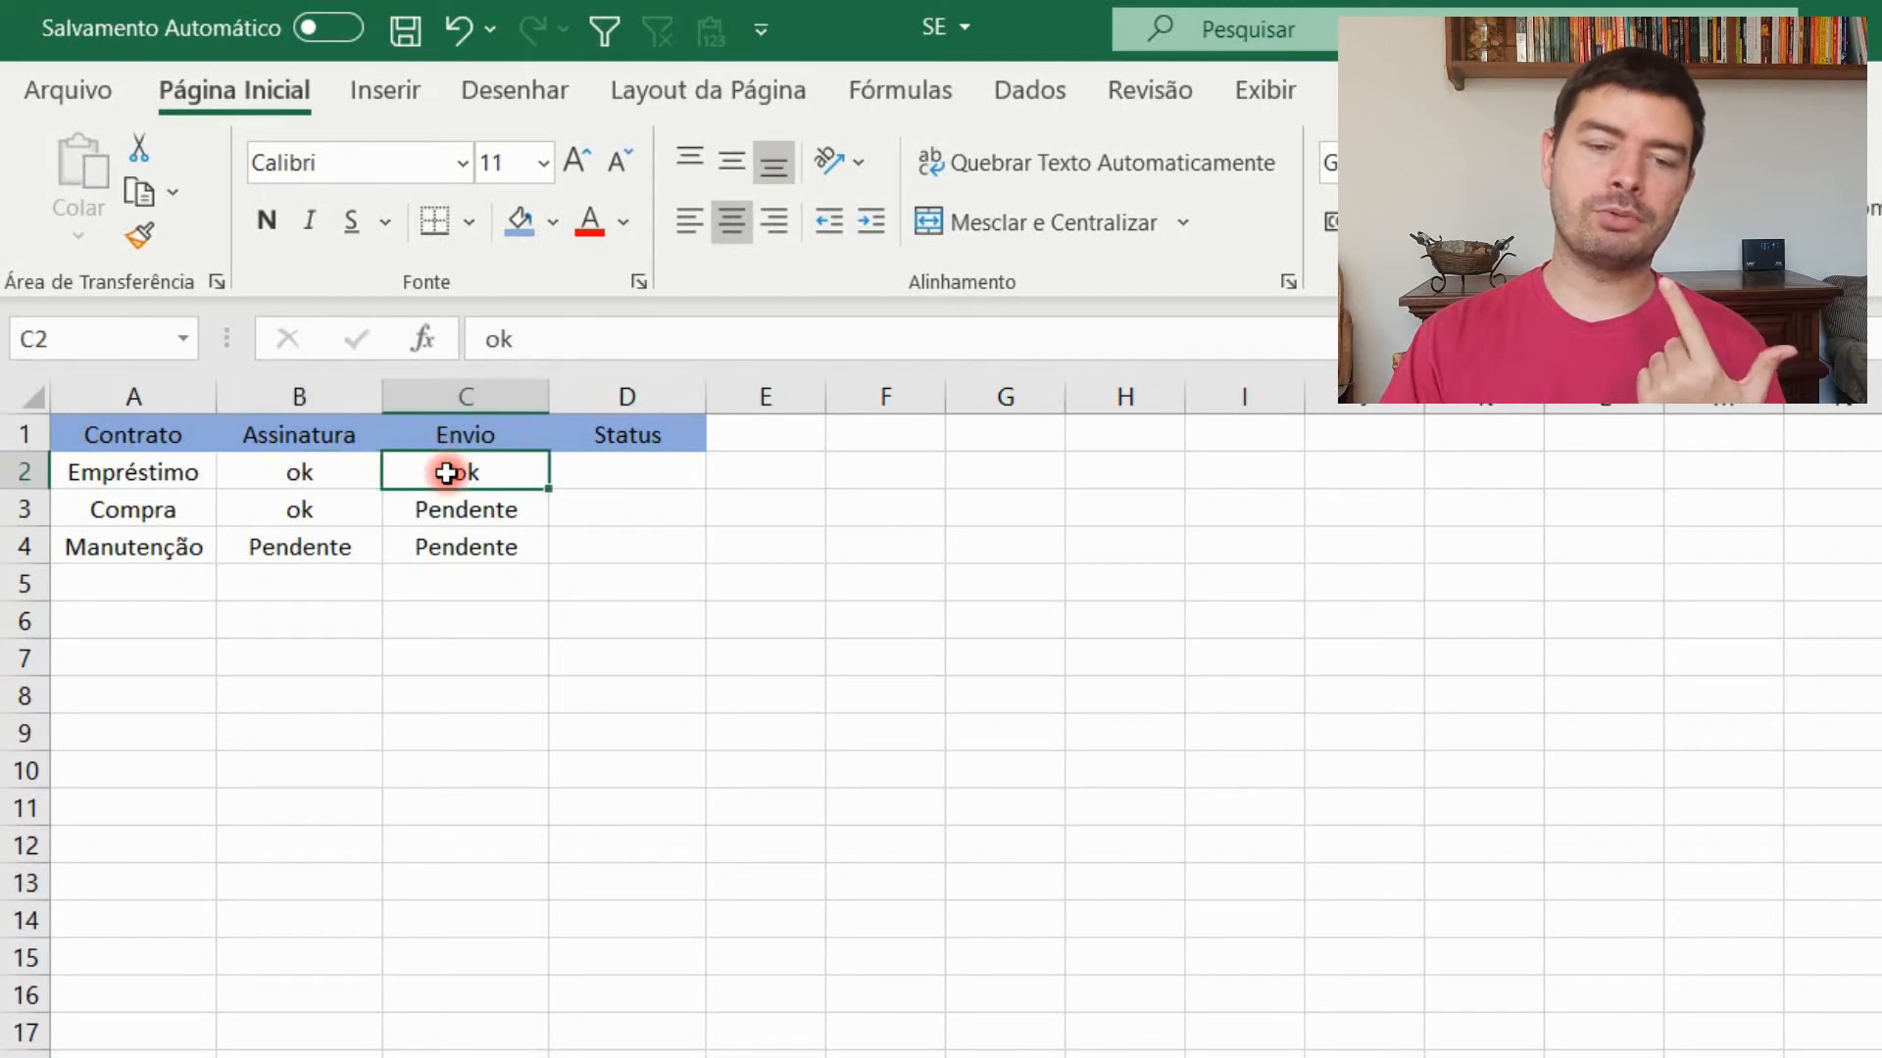
left_click(336, 470)
left_click(471, 457)
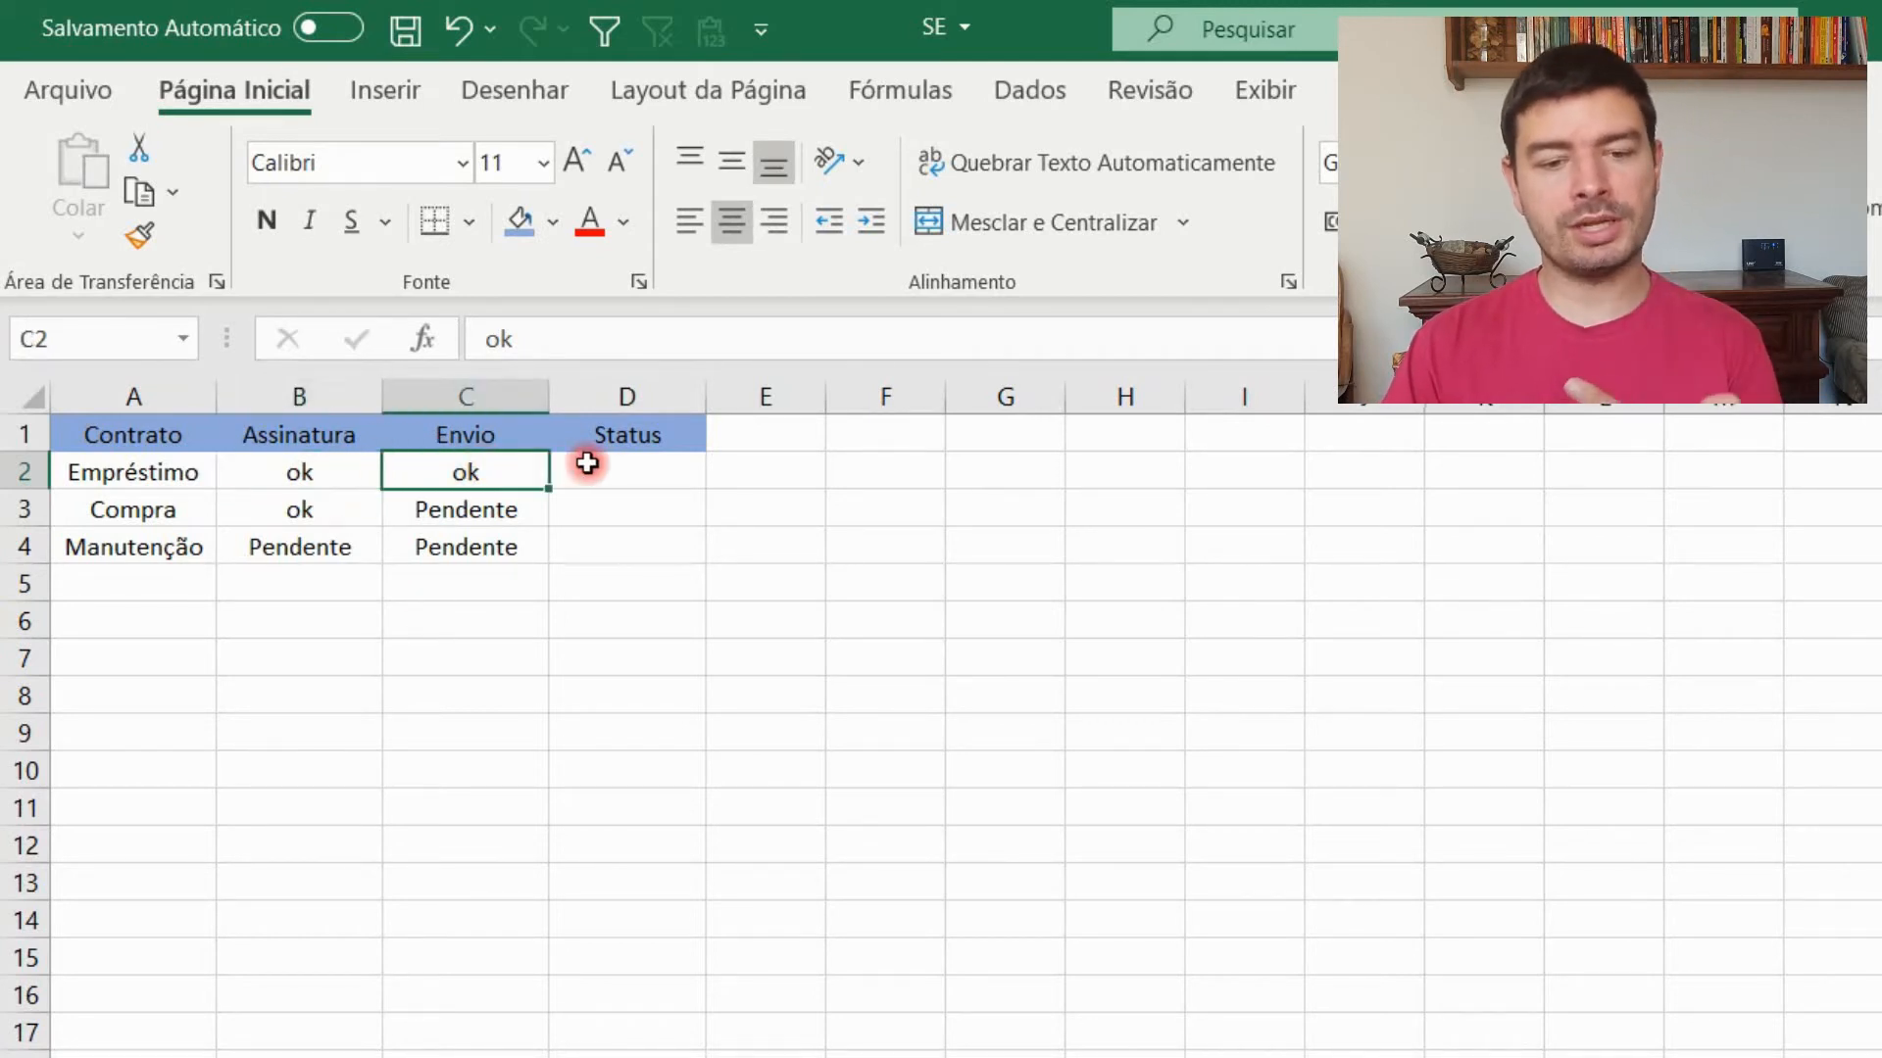
left_click(586, 463)
key("Up")
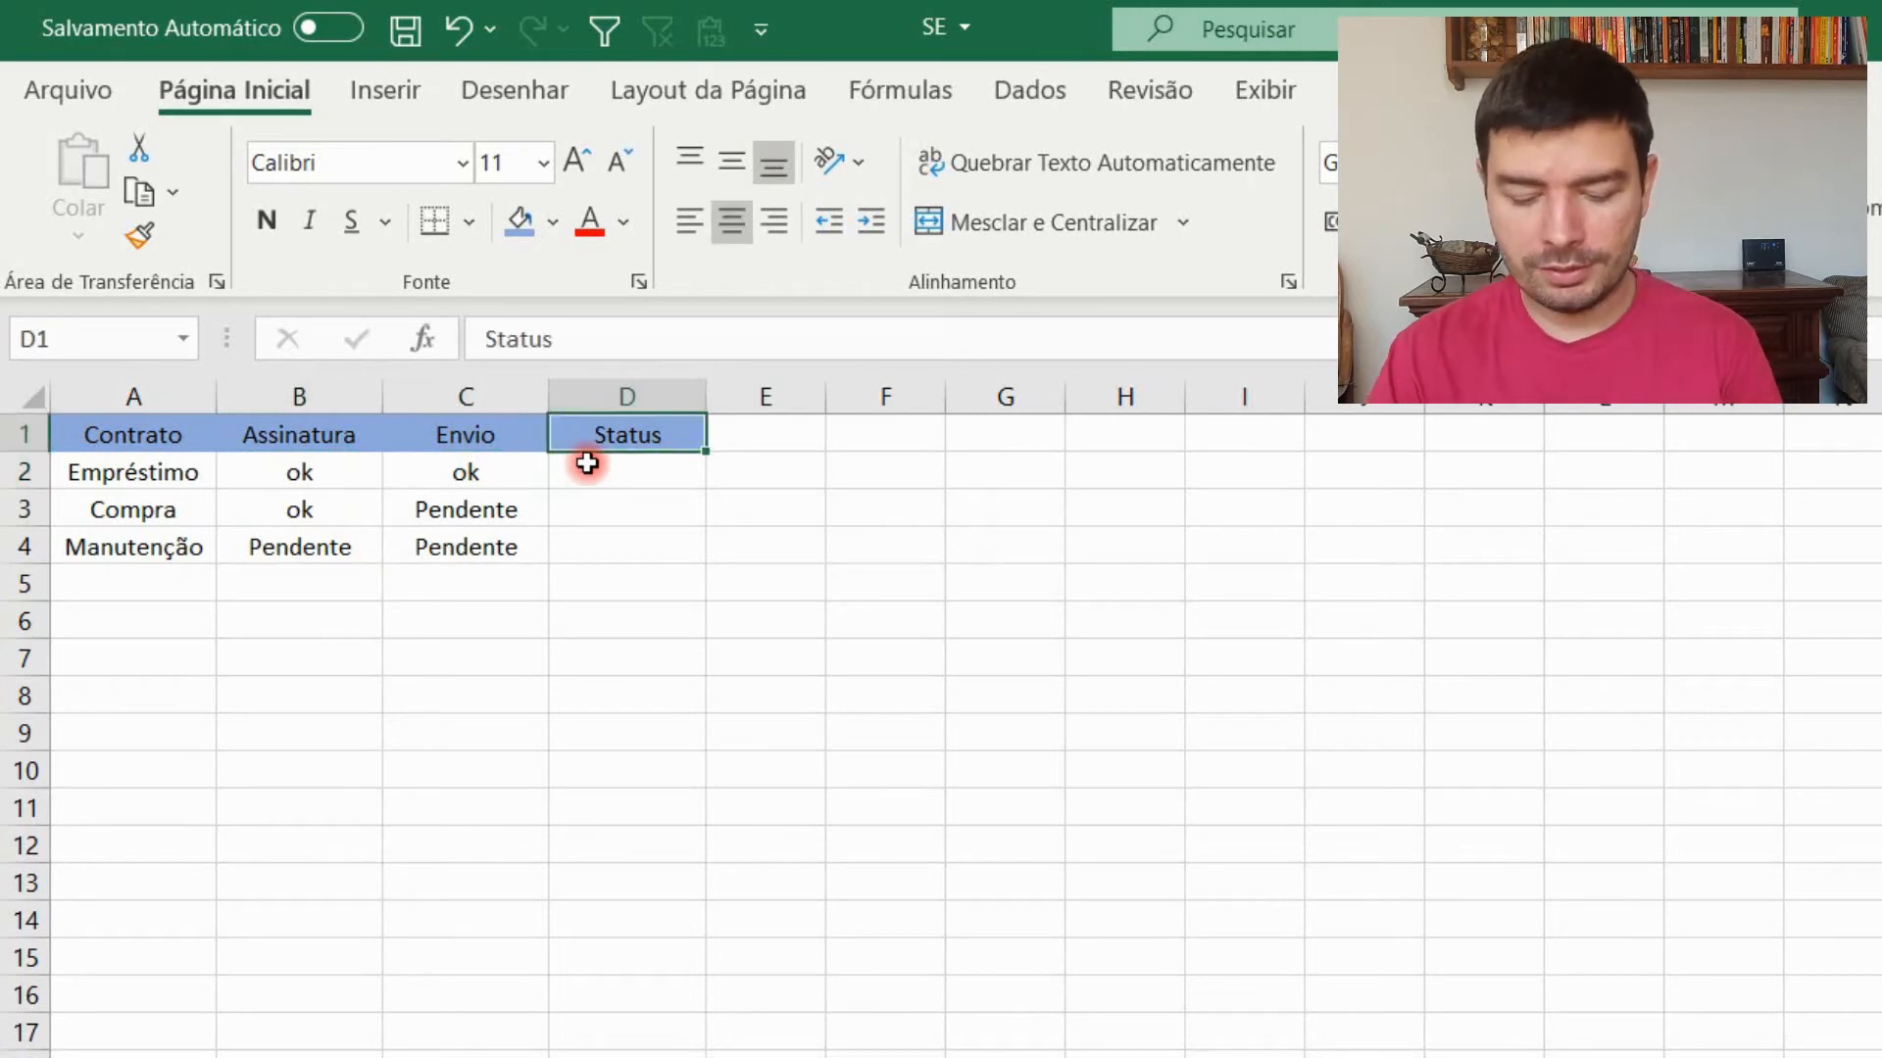
type("finl")
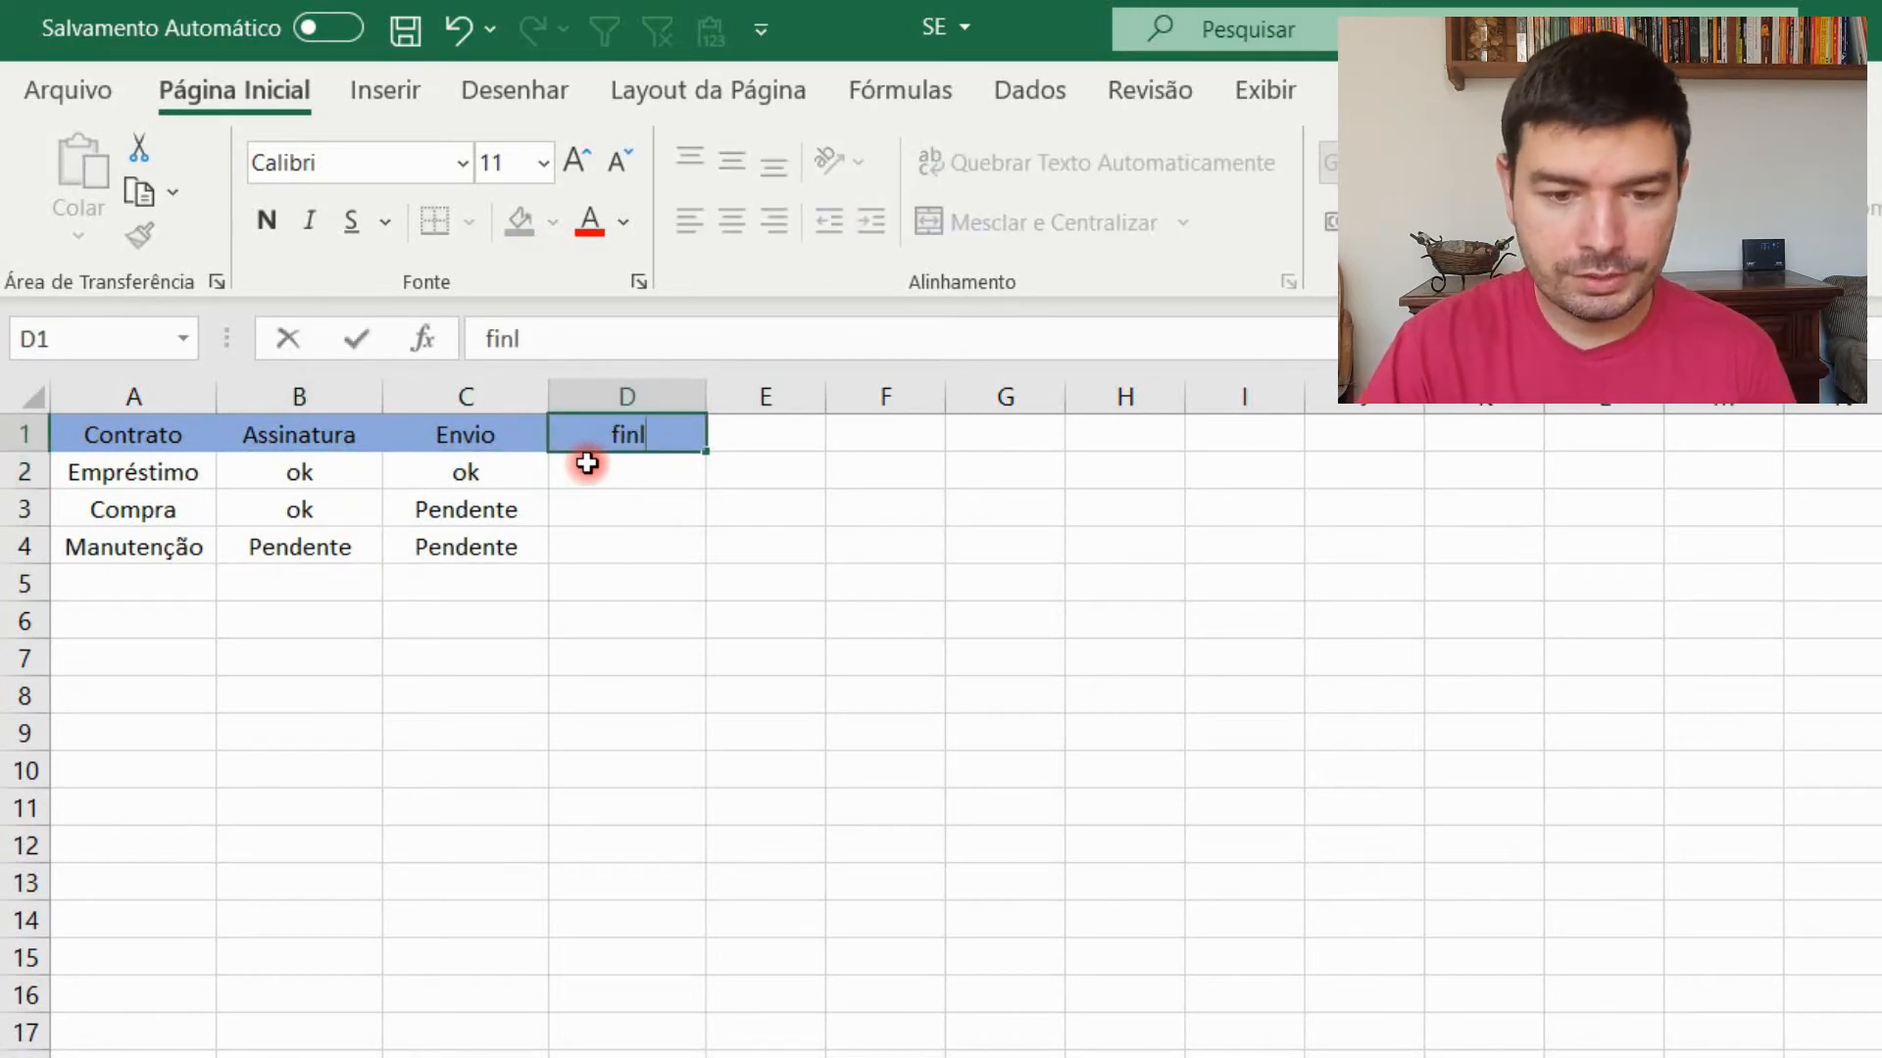
key("Escape")
Step: Enter "Finalizado" as the status of the Empréstimo contract in D2
key("Down")
type("Finalizado")
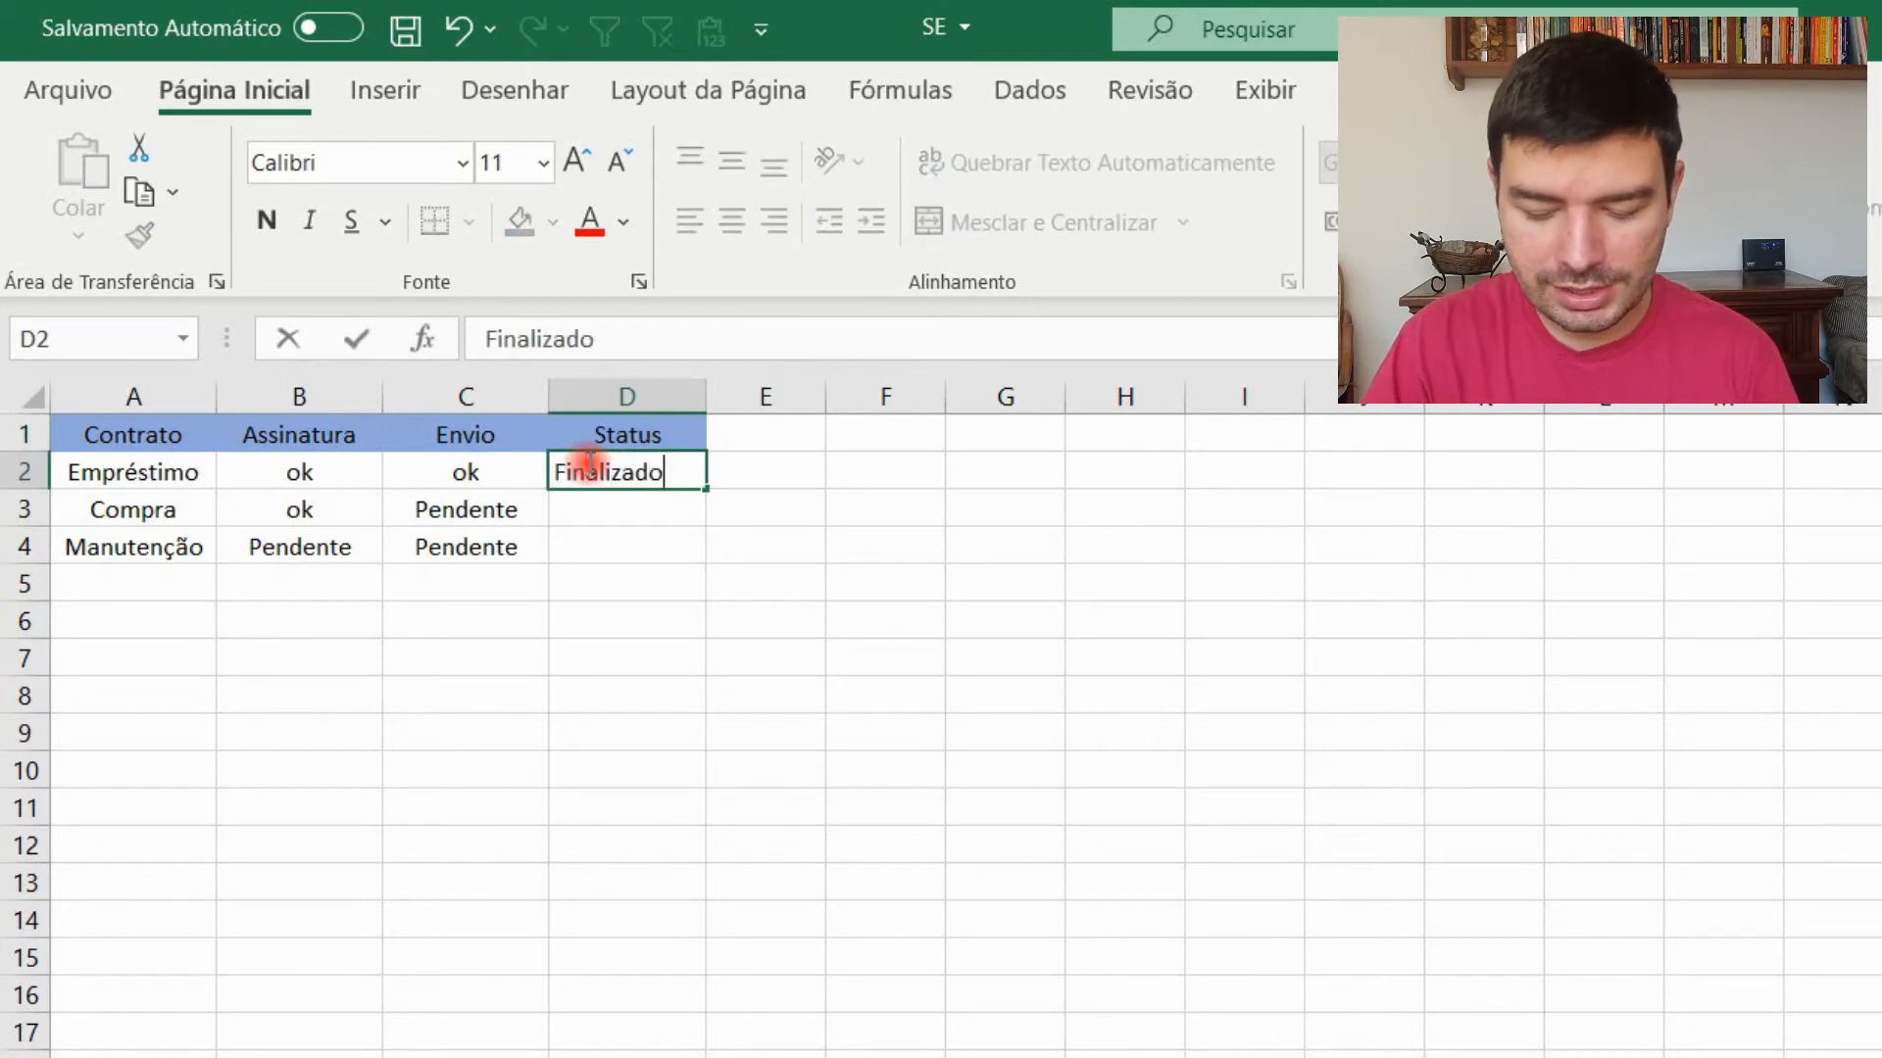
key("Return")
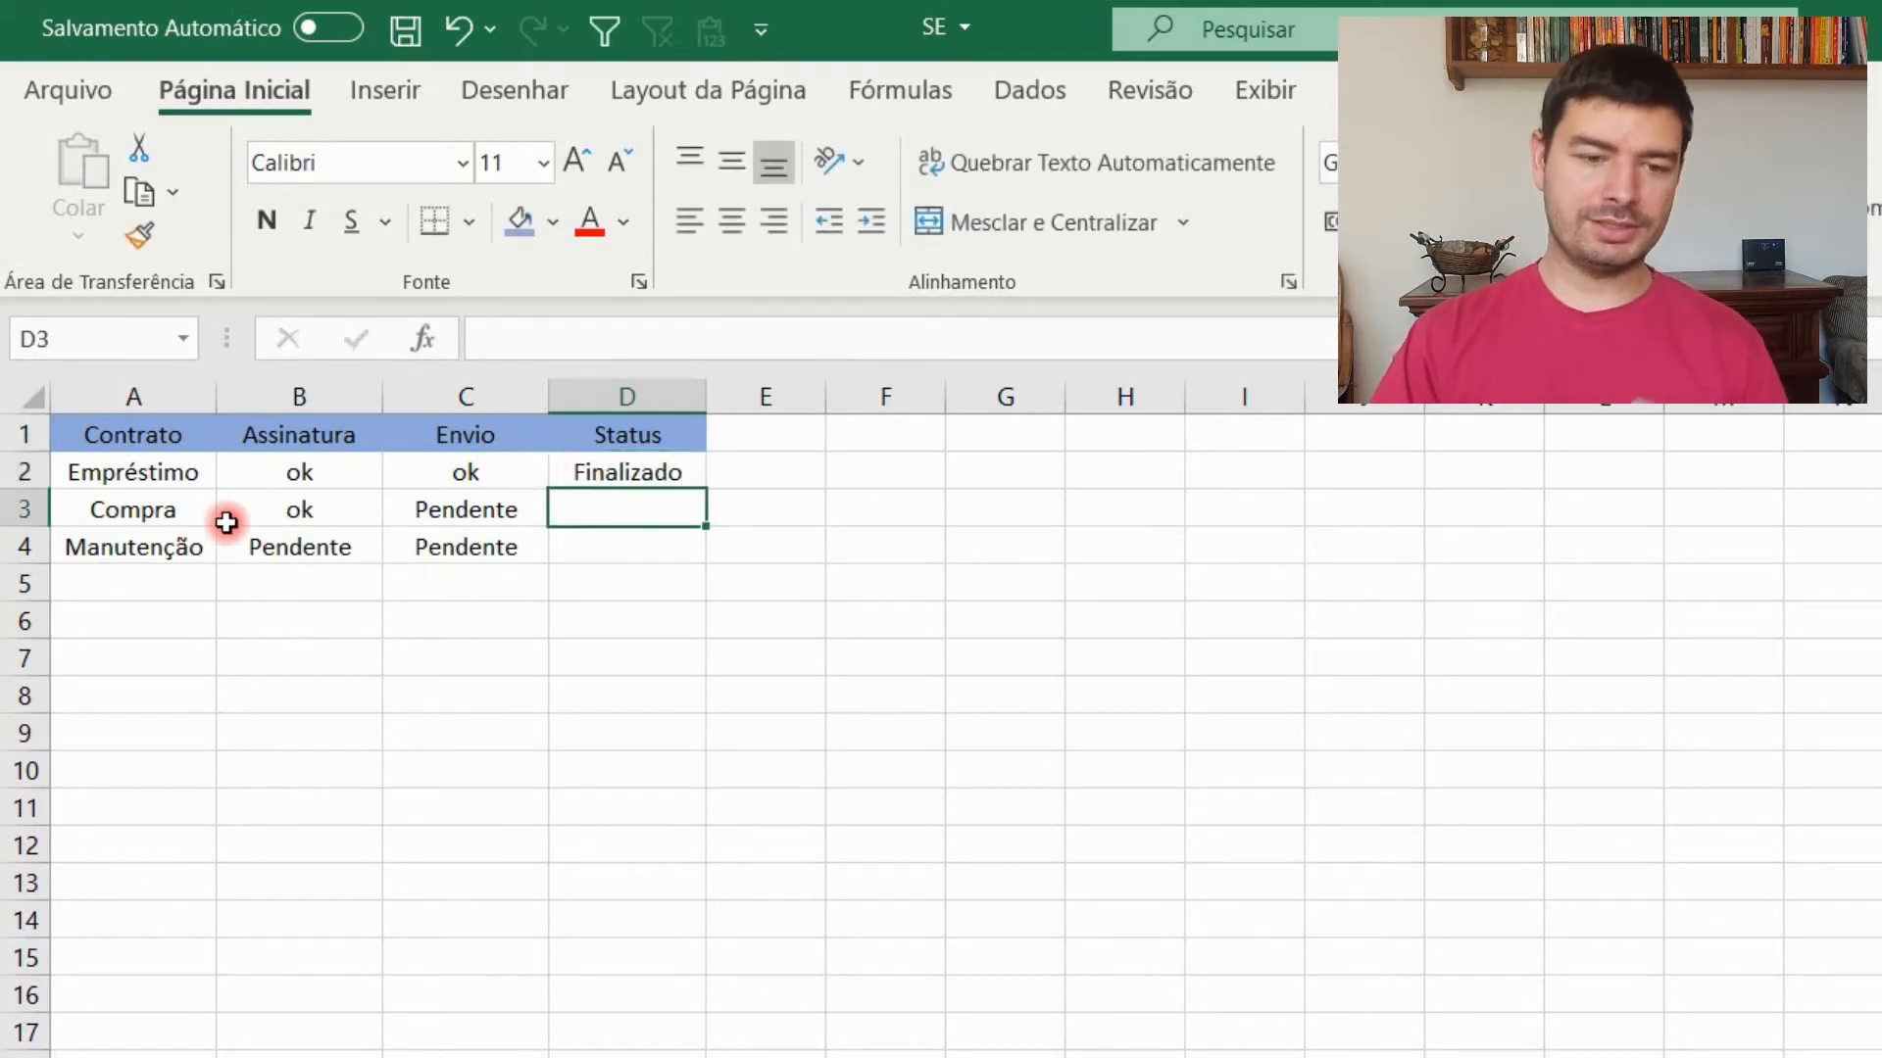
Step: Check the Assinatura and Envio values of the Compra contract and enter "Parcial" as its status in D3
left_click(269, 512)
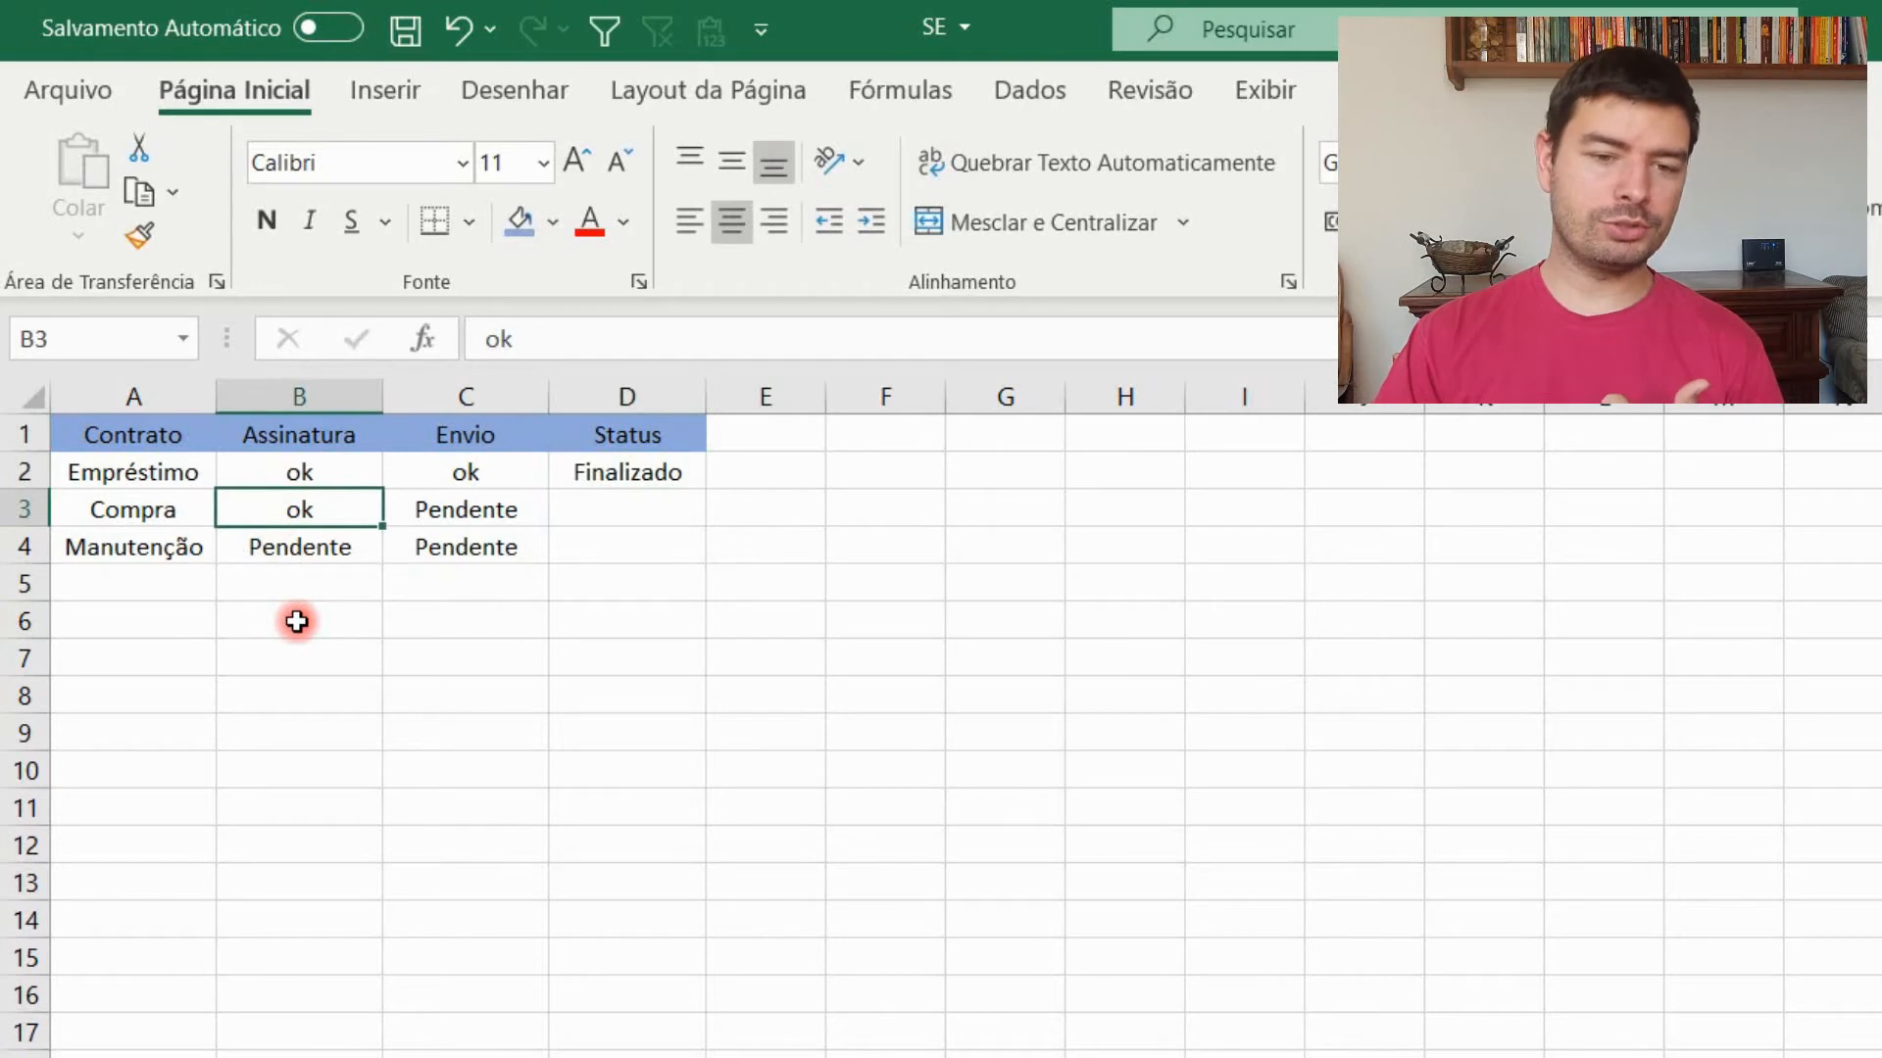
left_click(458, 516)
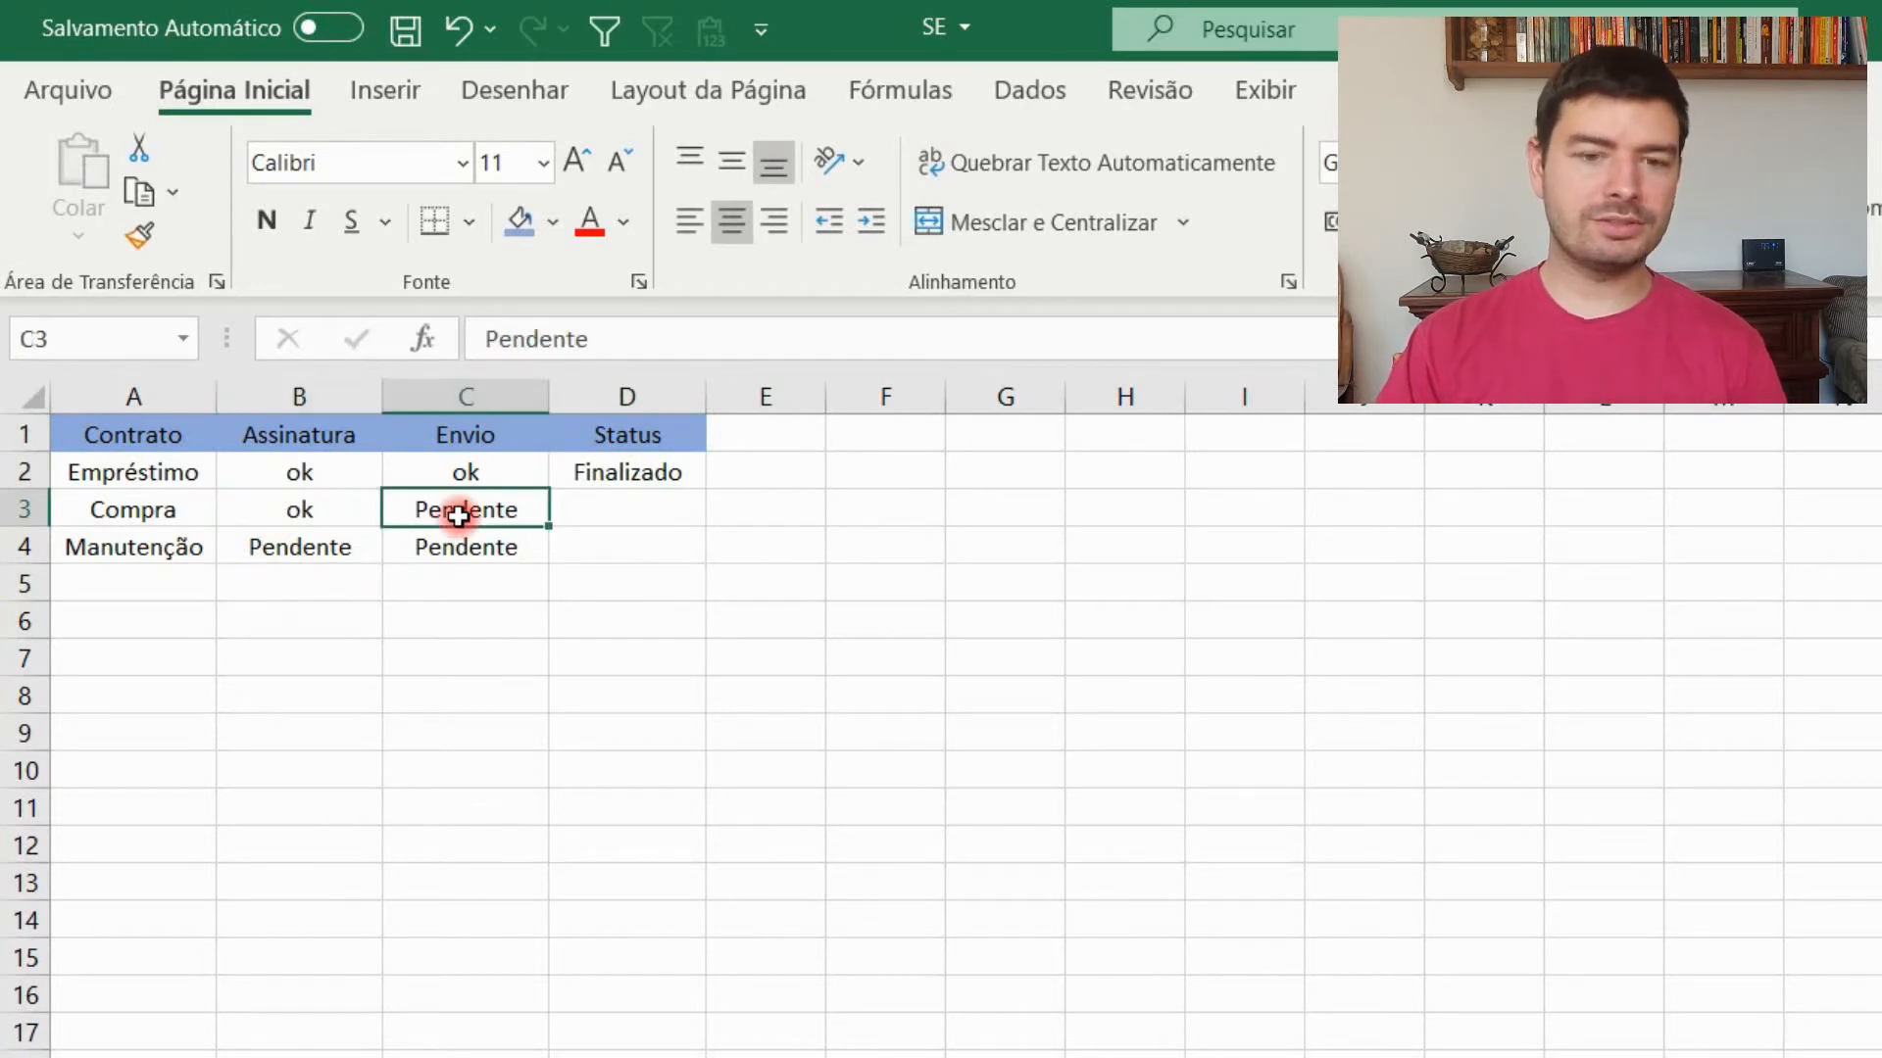
left_click(609, 500)
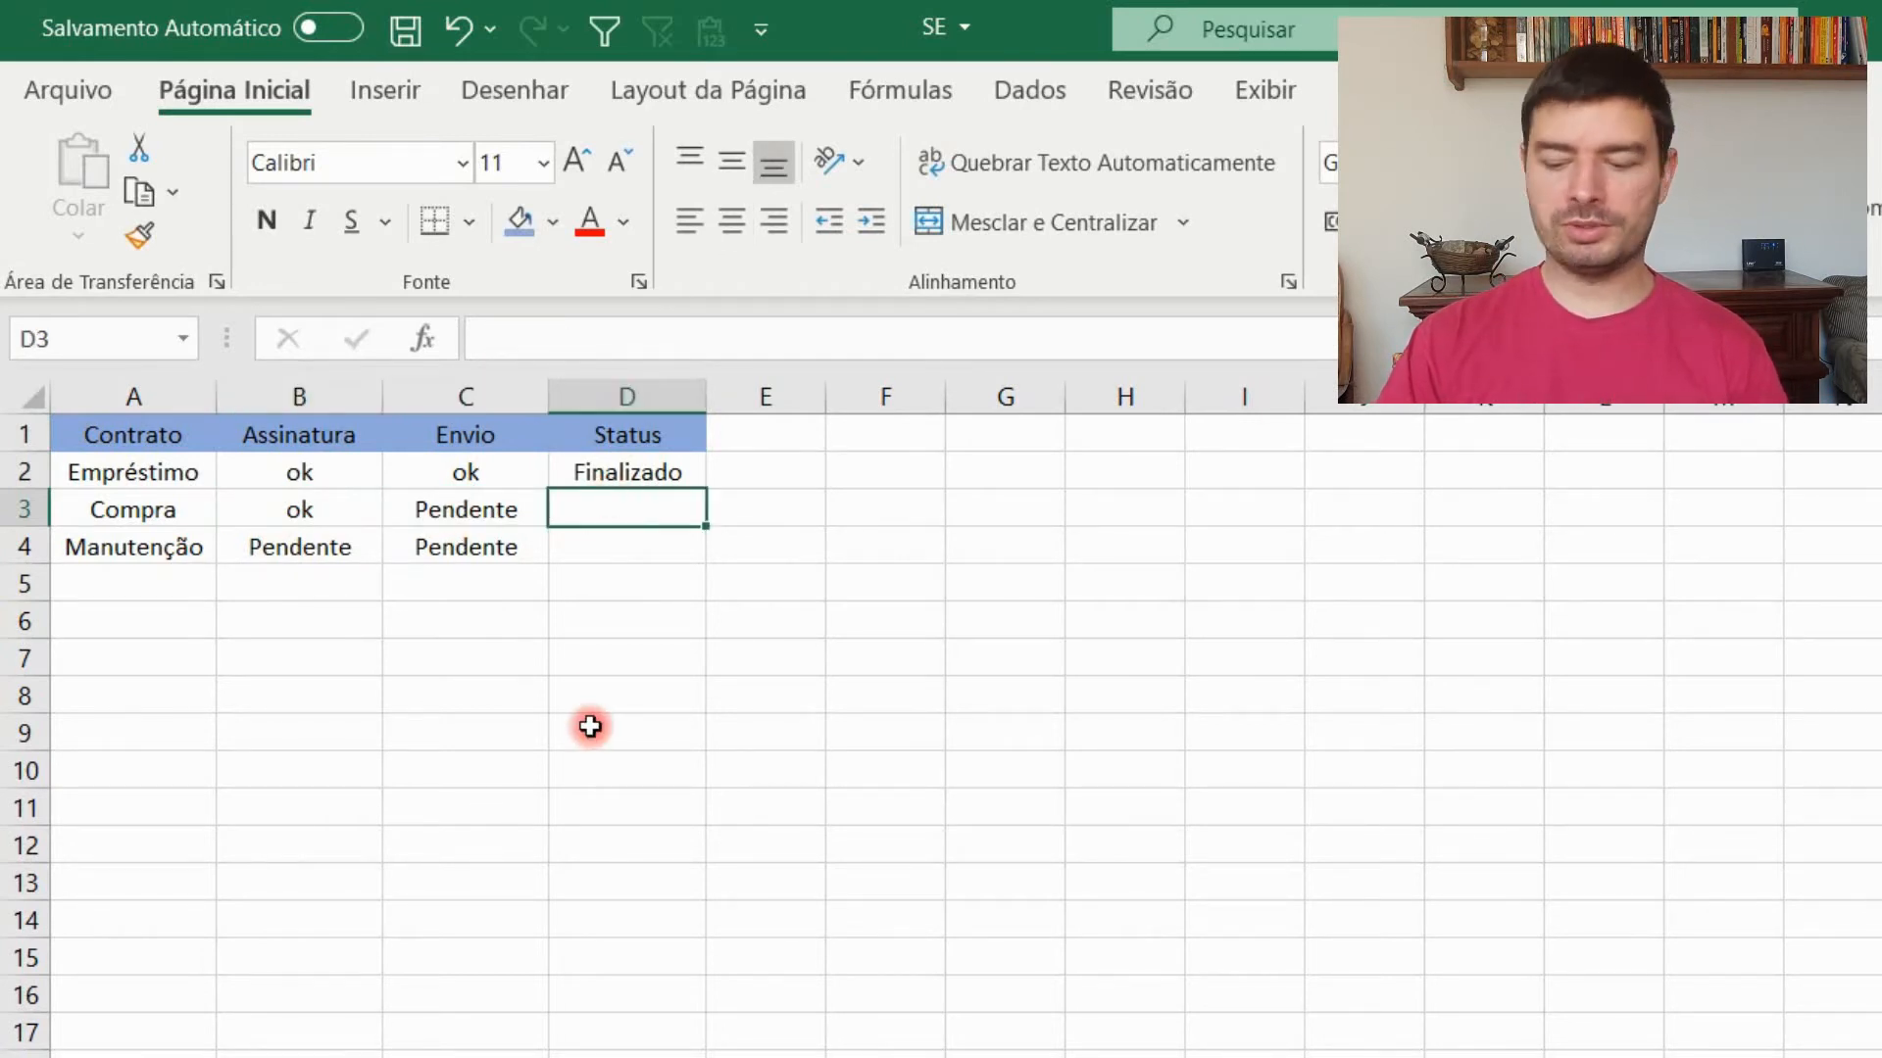
type("Parcia")
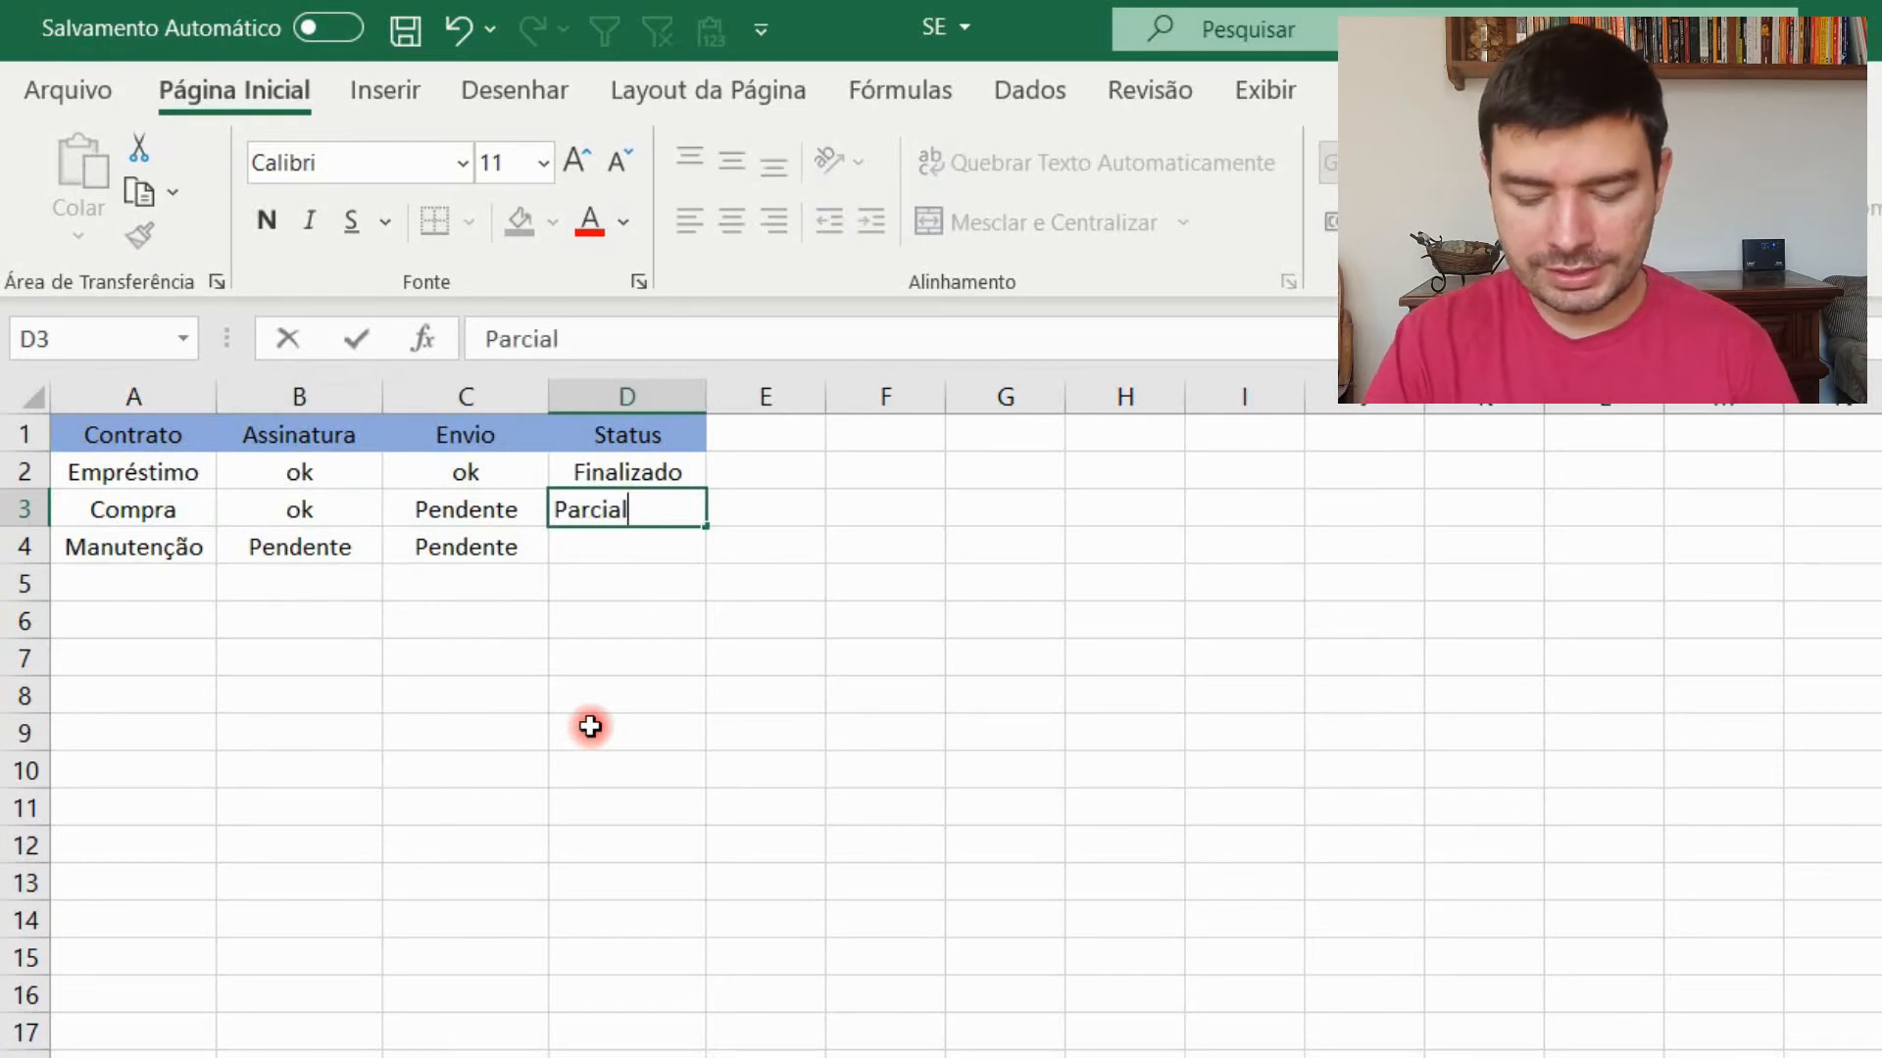
type("l")
key("Return")
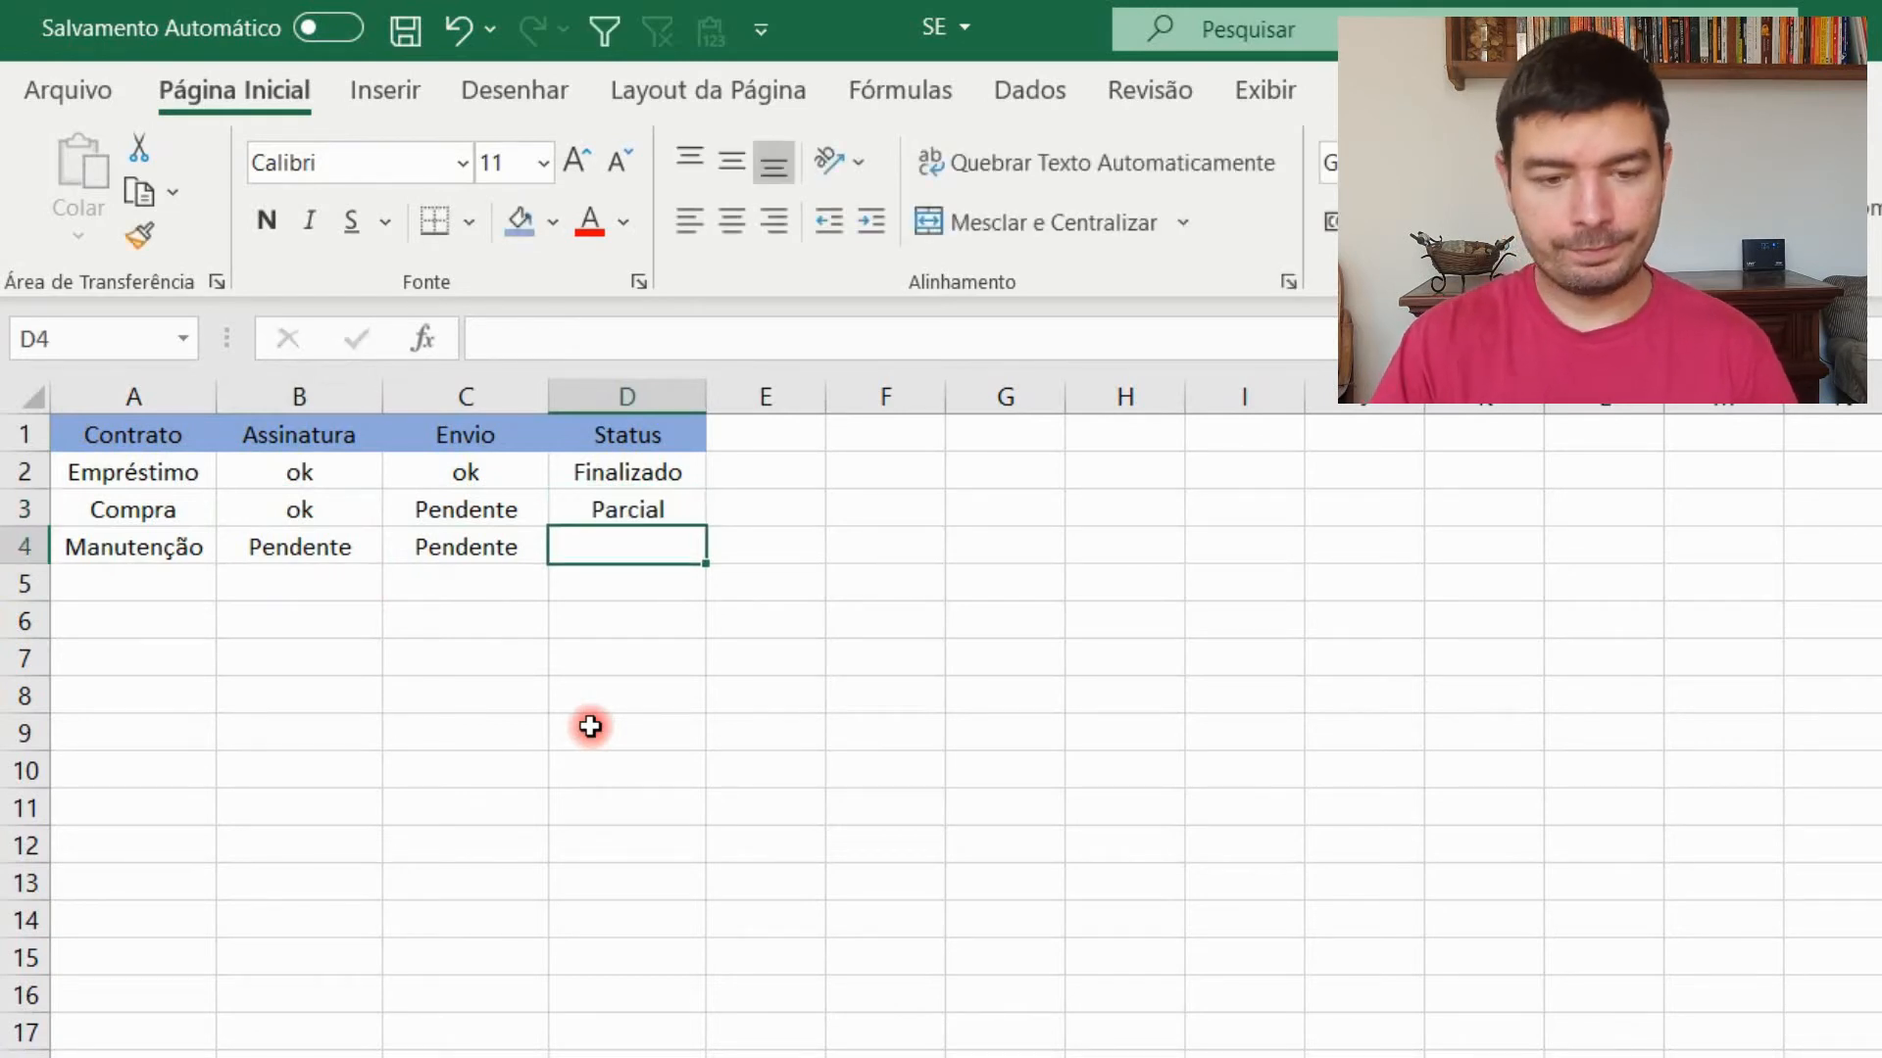
Step: Check the Assinatura and Envio values of the Manutenção contract and enter "Não iniciado" as its status in D4
left_click(338, 549)
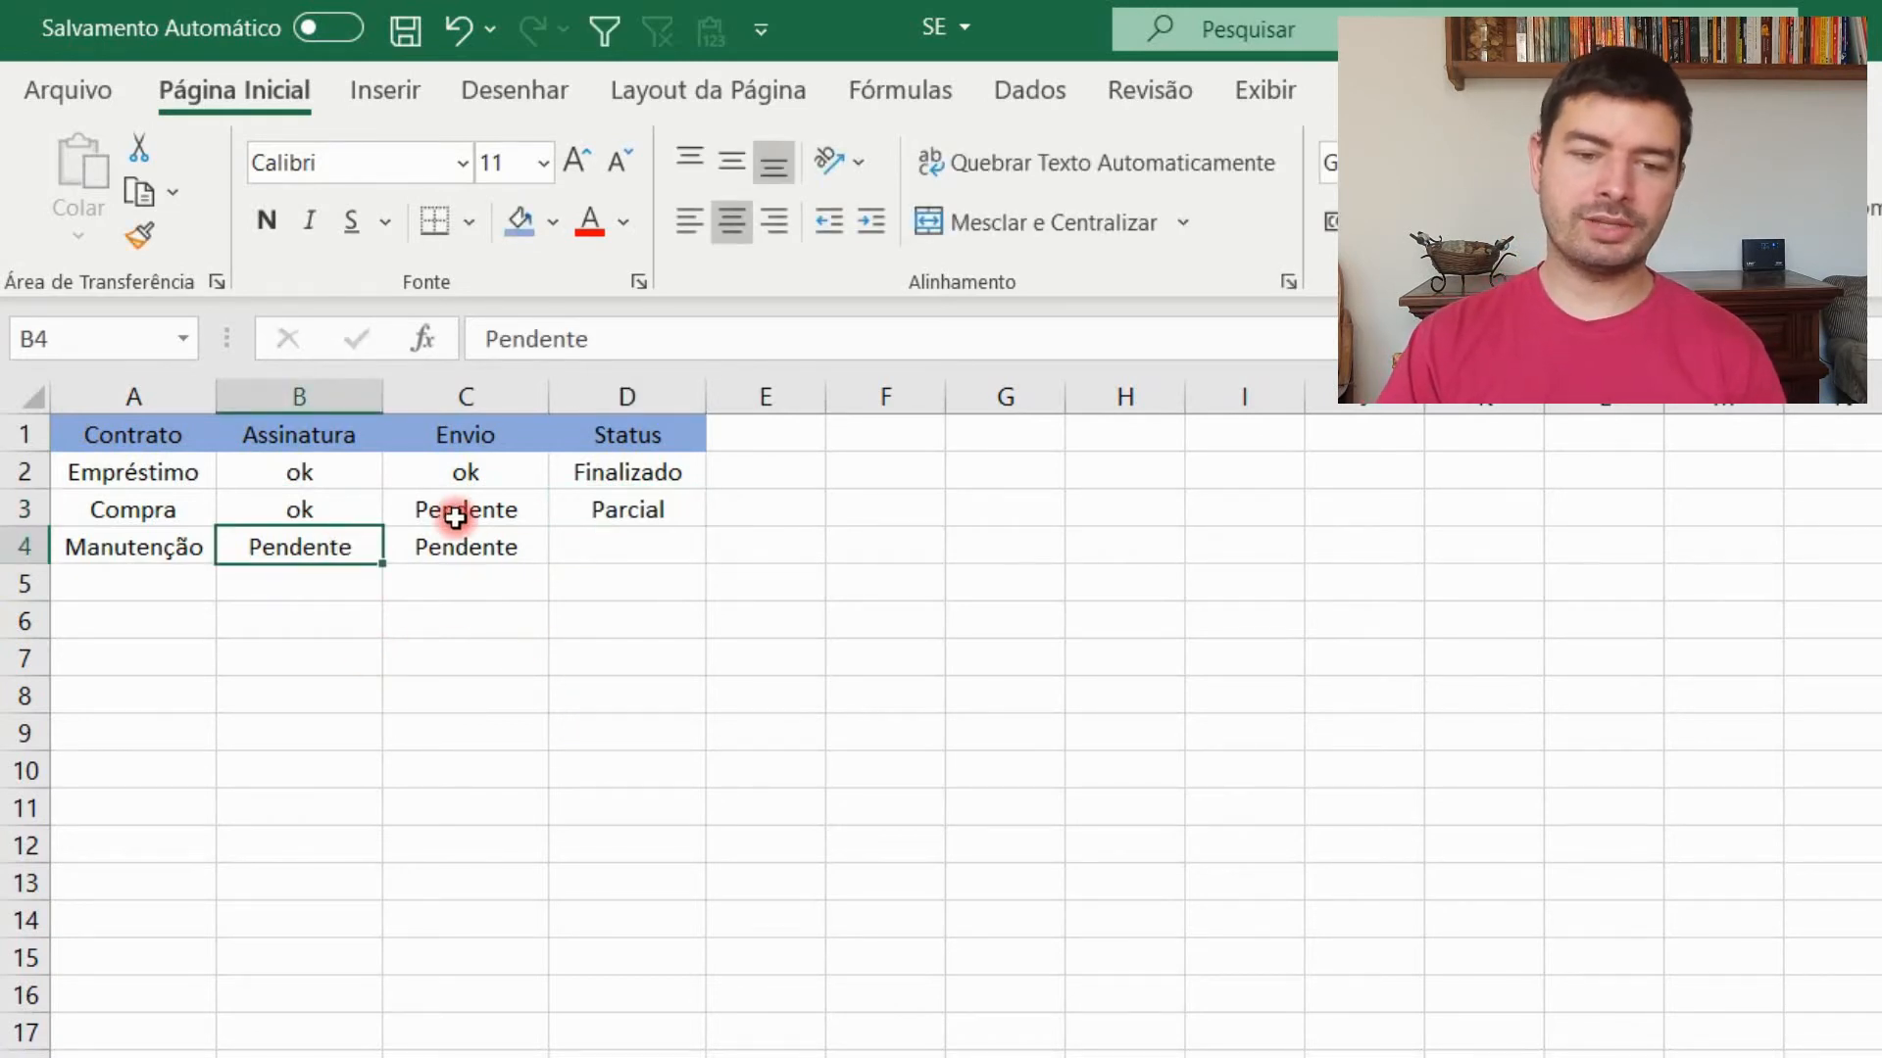
left_click(473, 552)
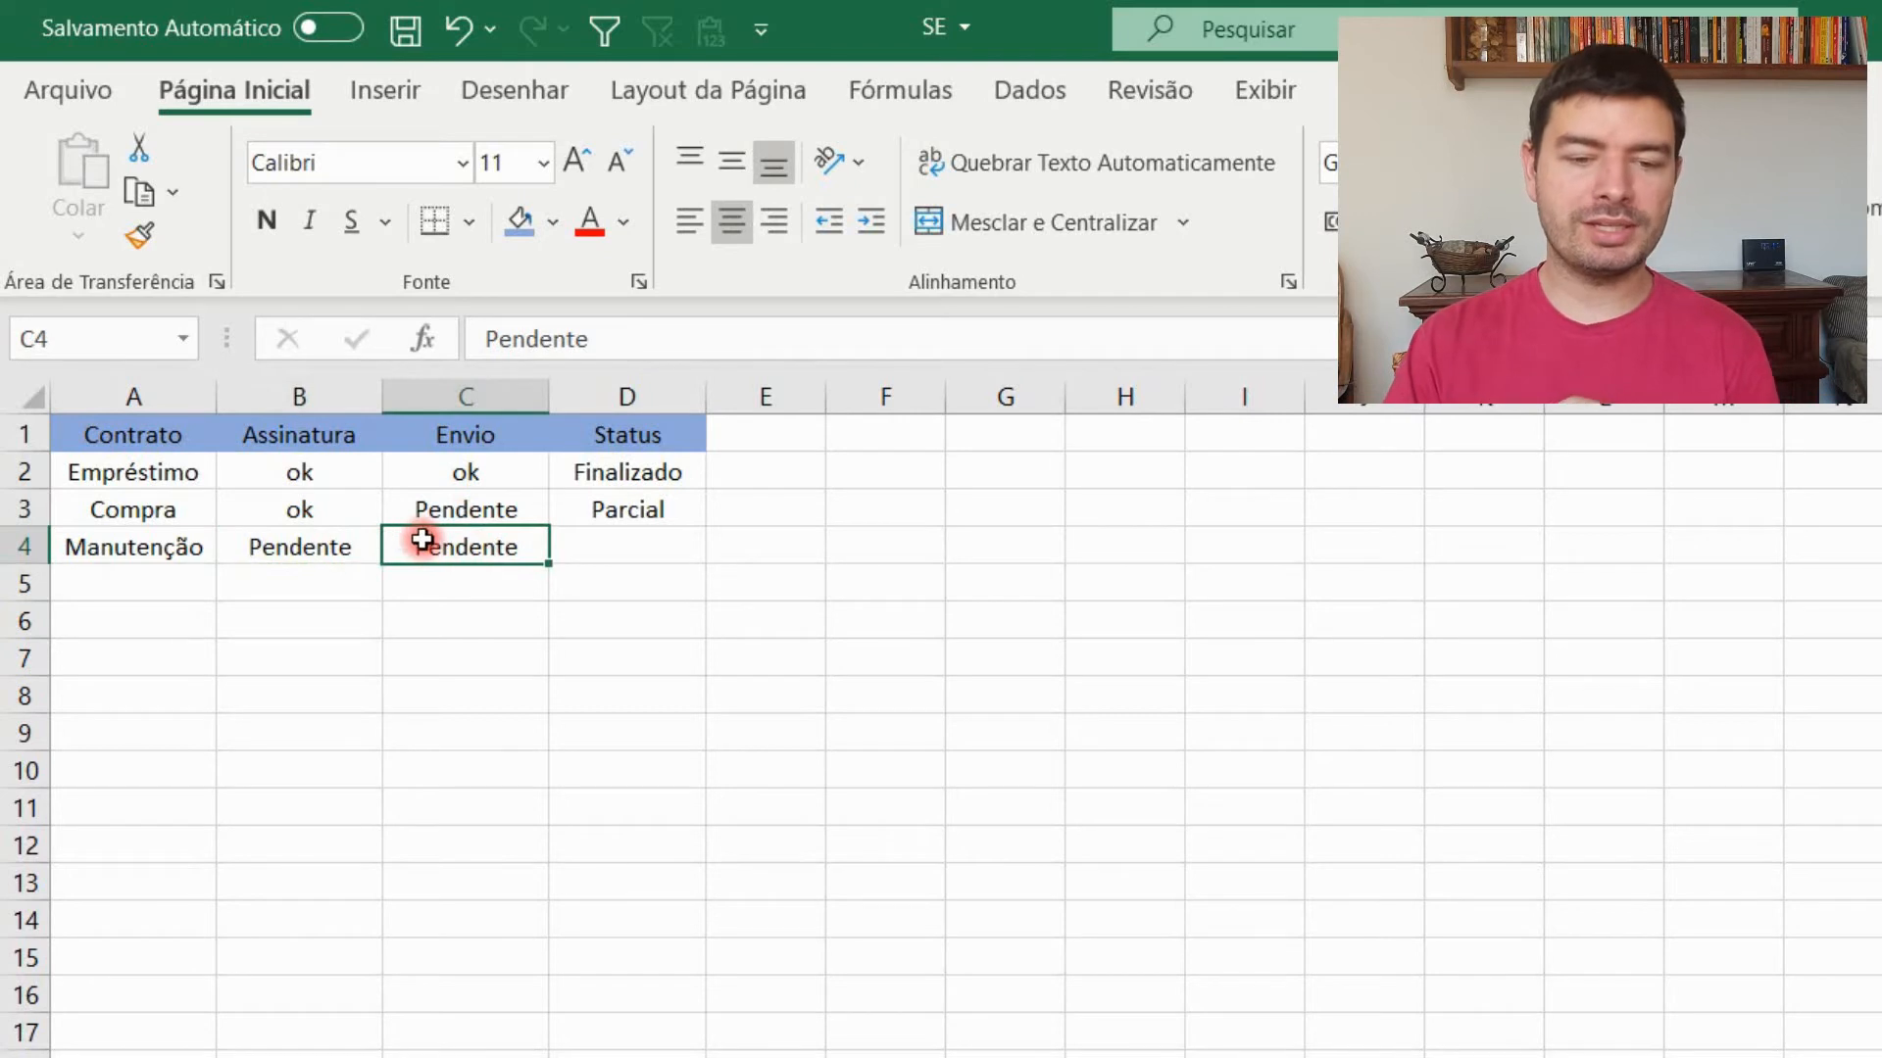
left_click(626, 544)
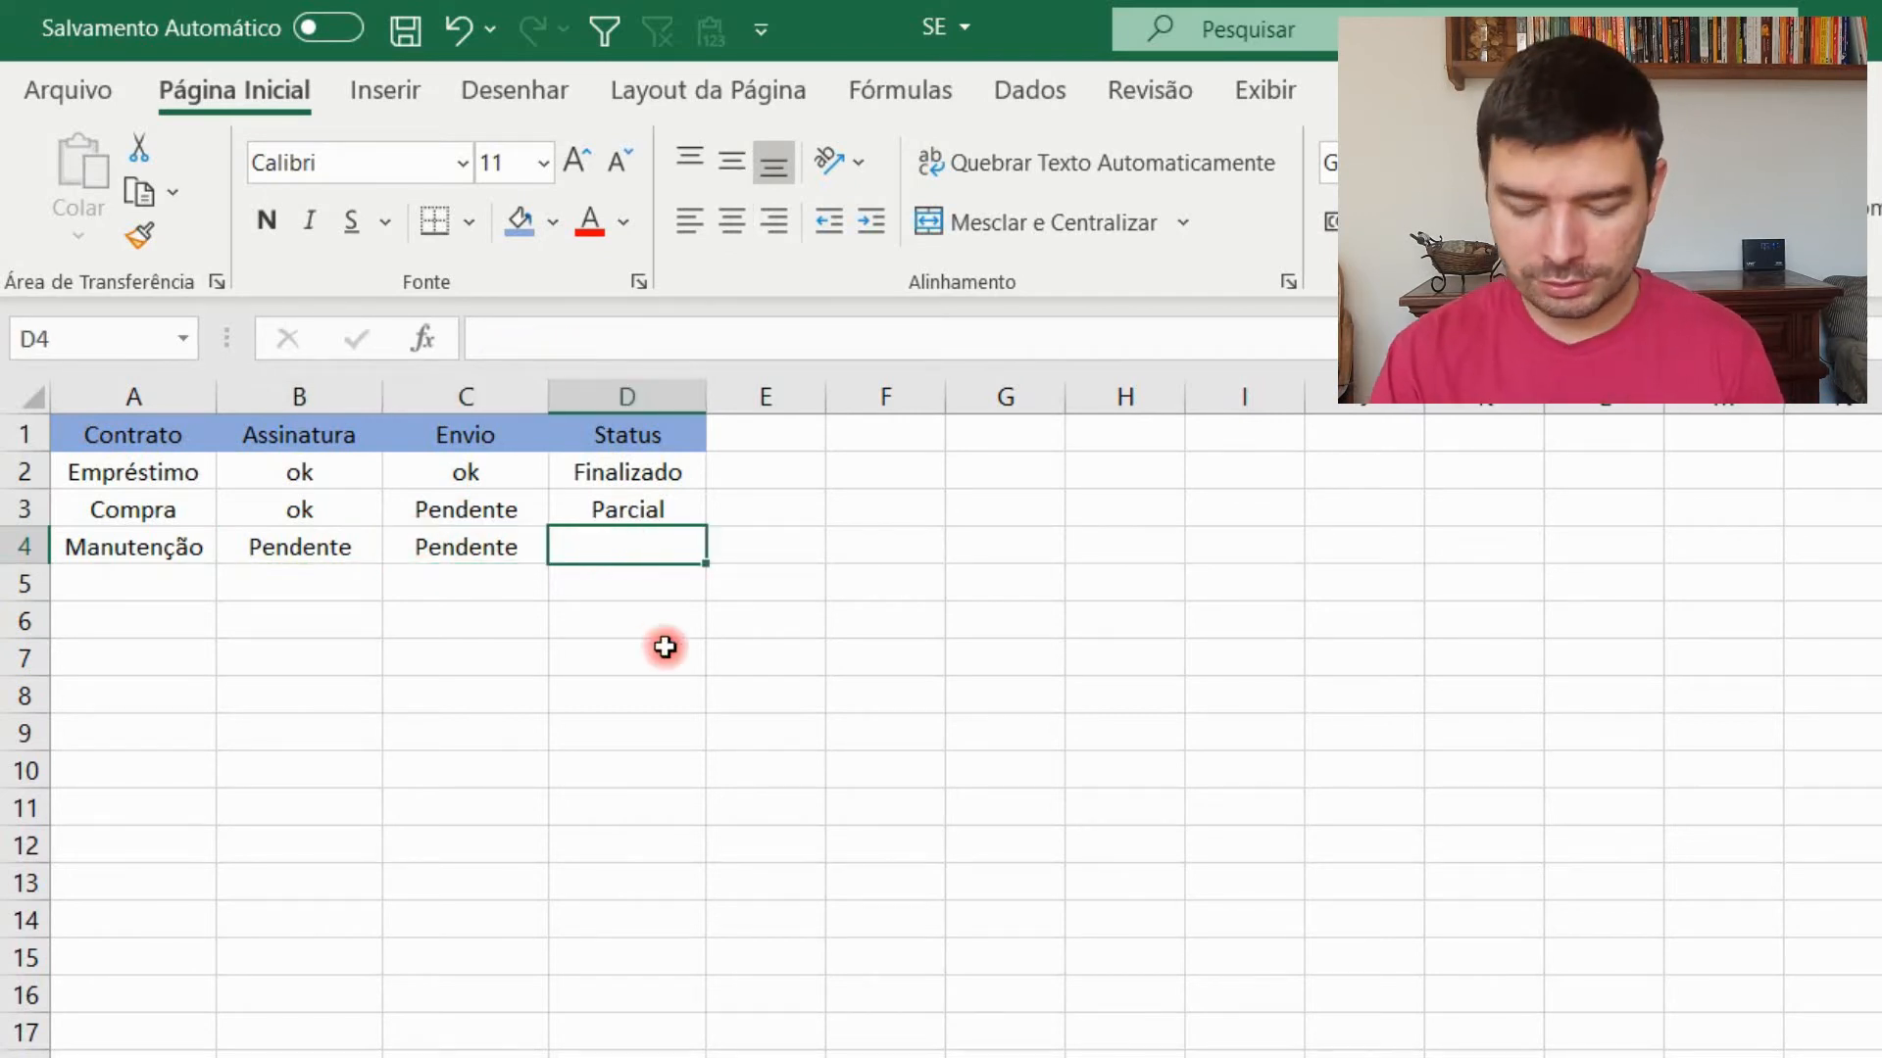
type("Não iniciado")
key("Return")
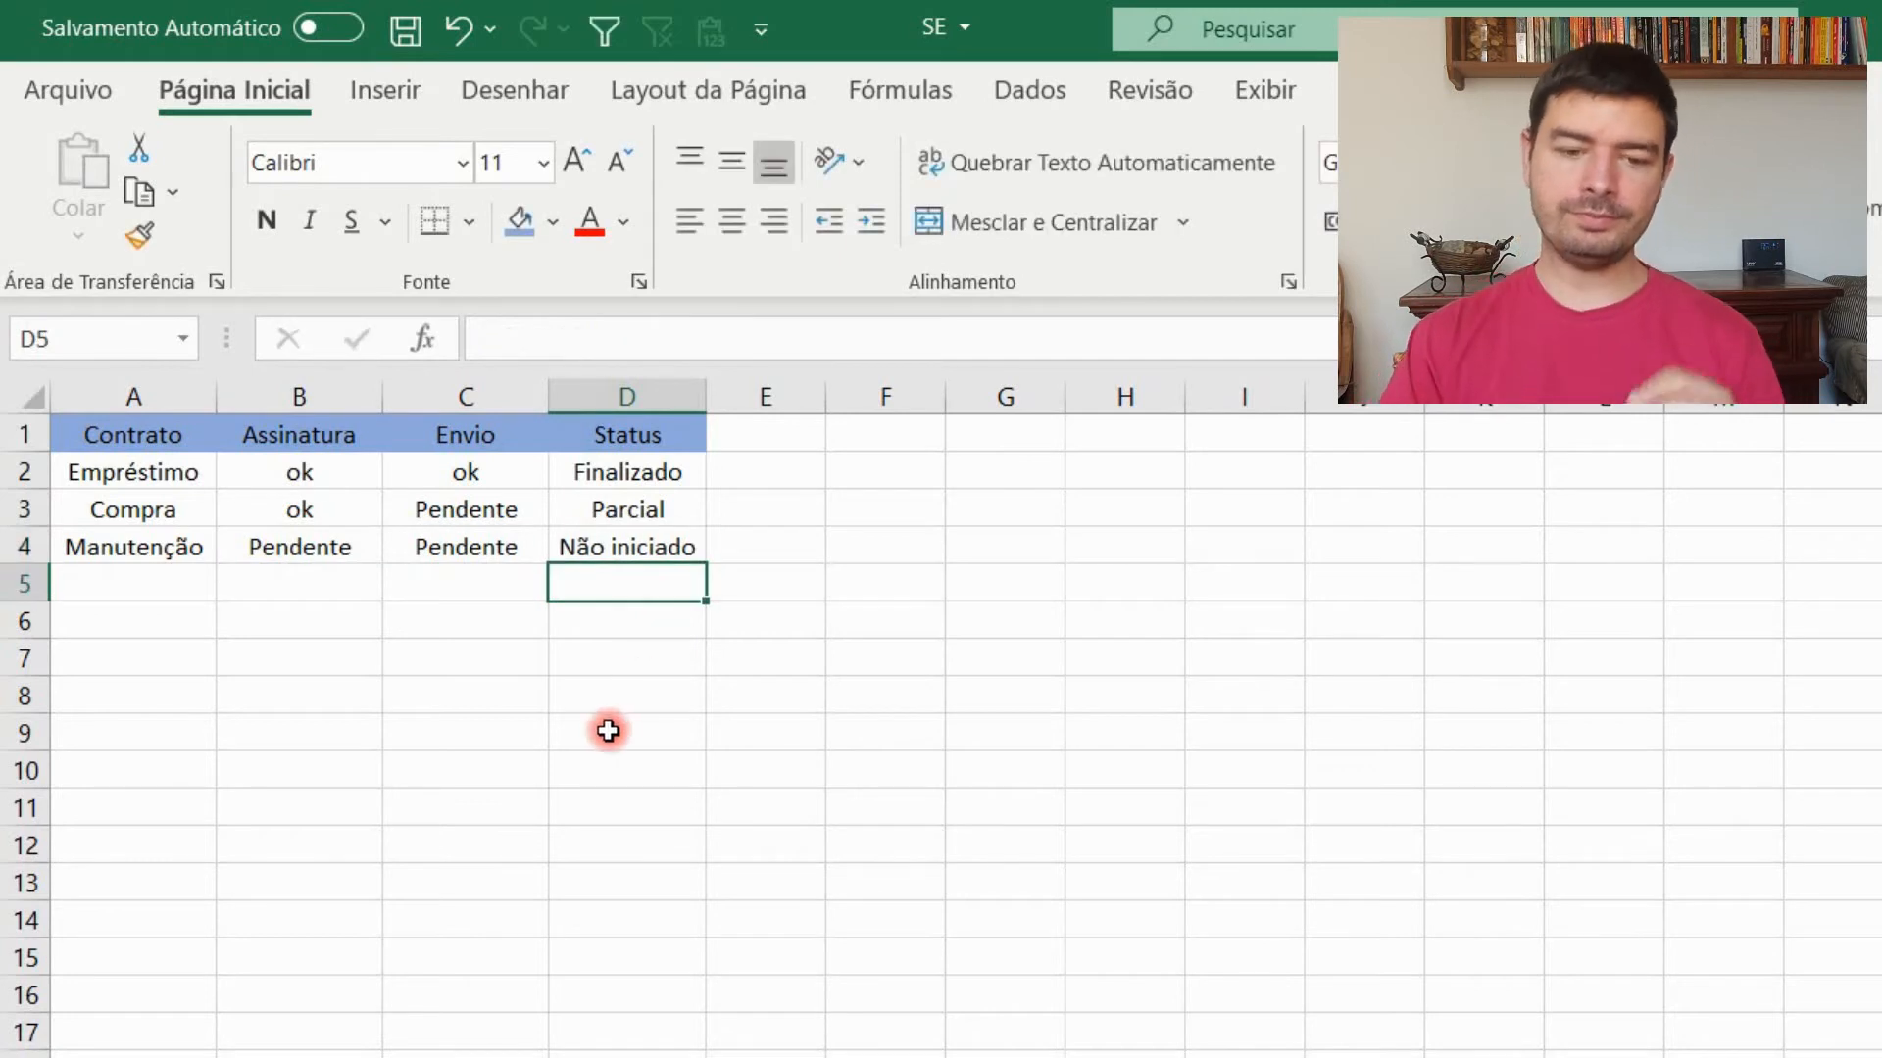
Step: Review the three possible statuses in D2:D4 and the Assinatura and Envio values of the Empréstimo contract
left_click(684, 480)
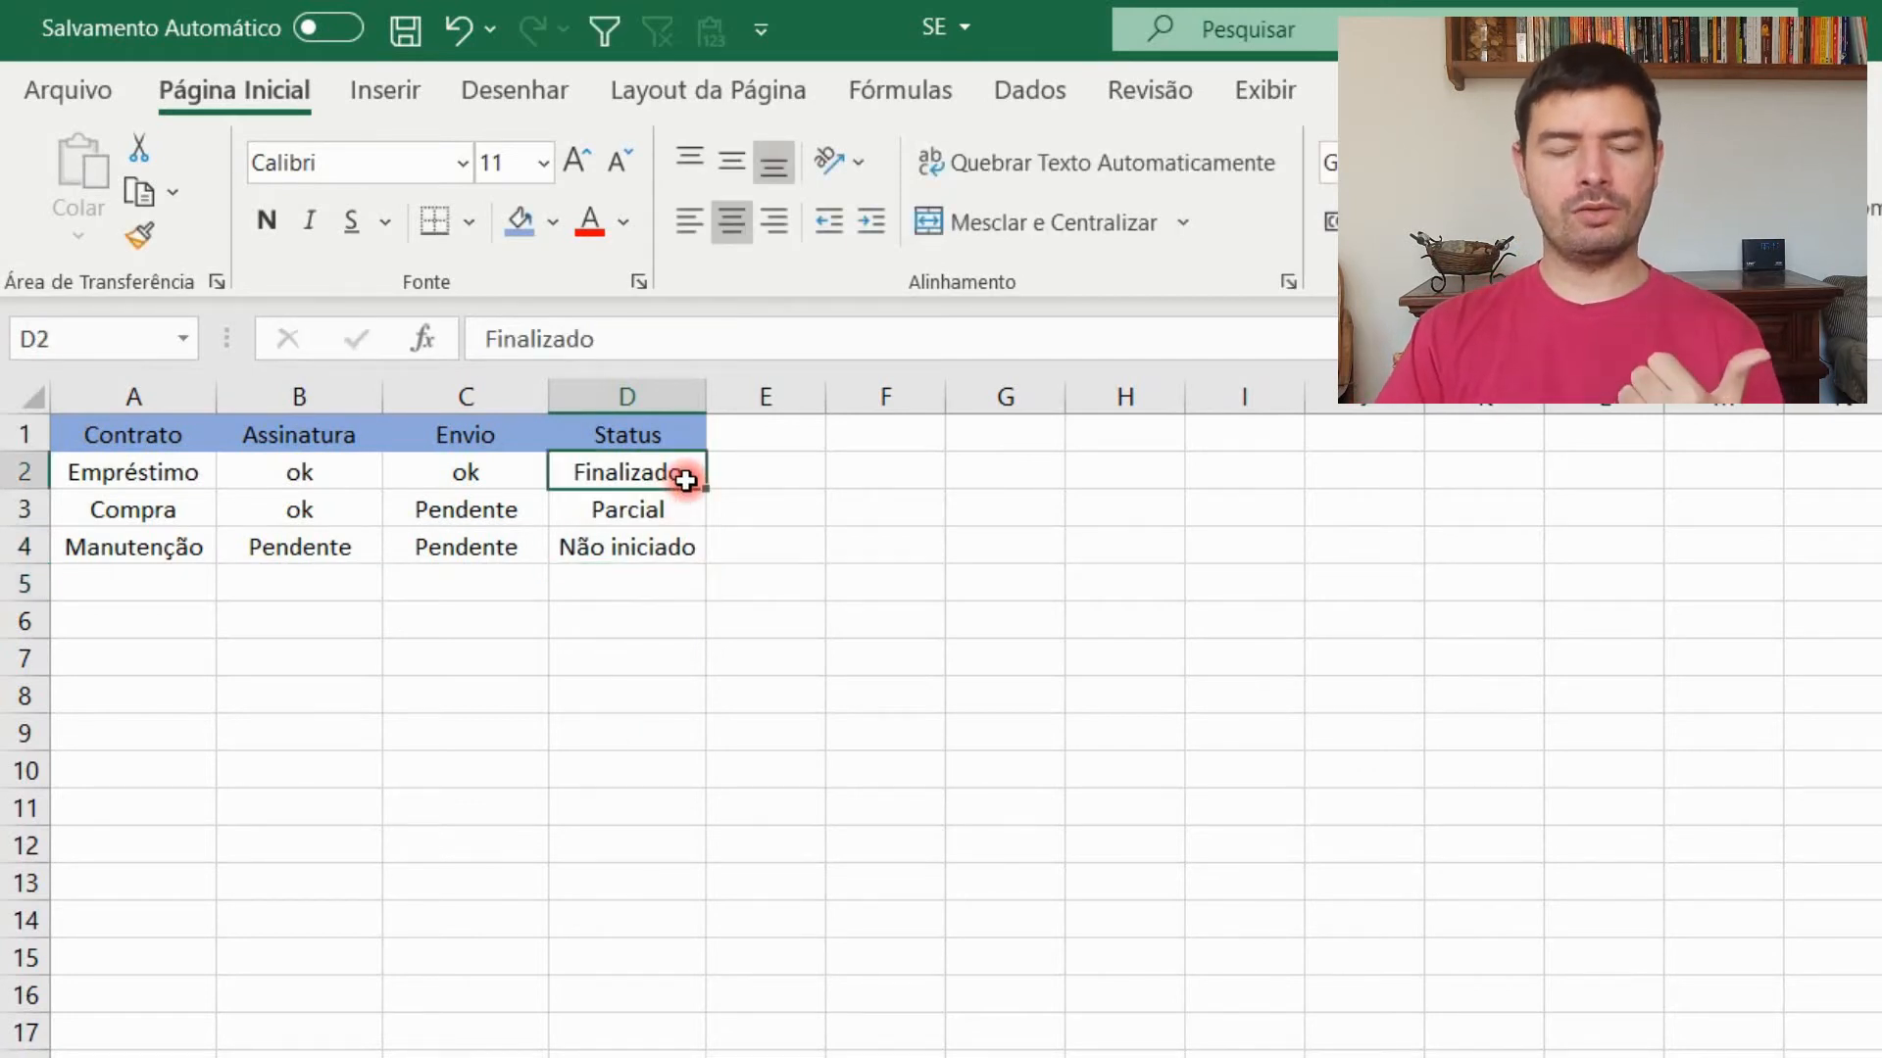
left_click(697, 537)
left_click(693, 509)
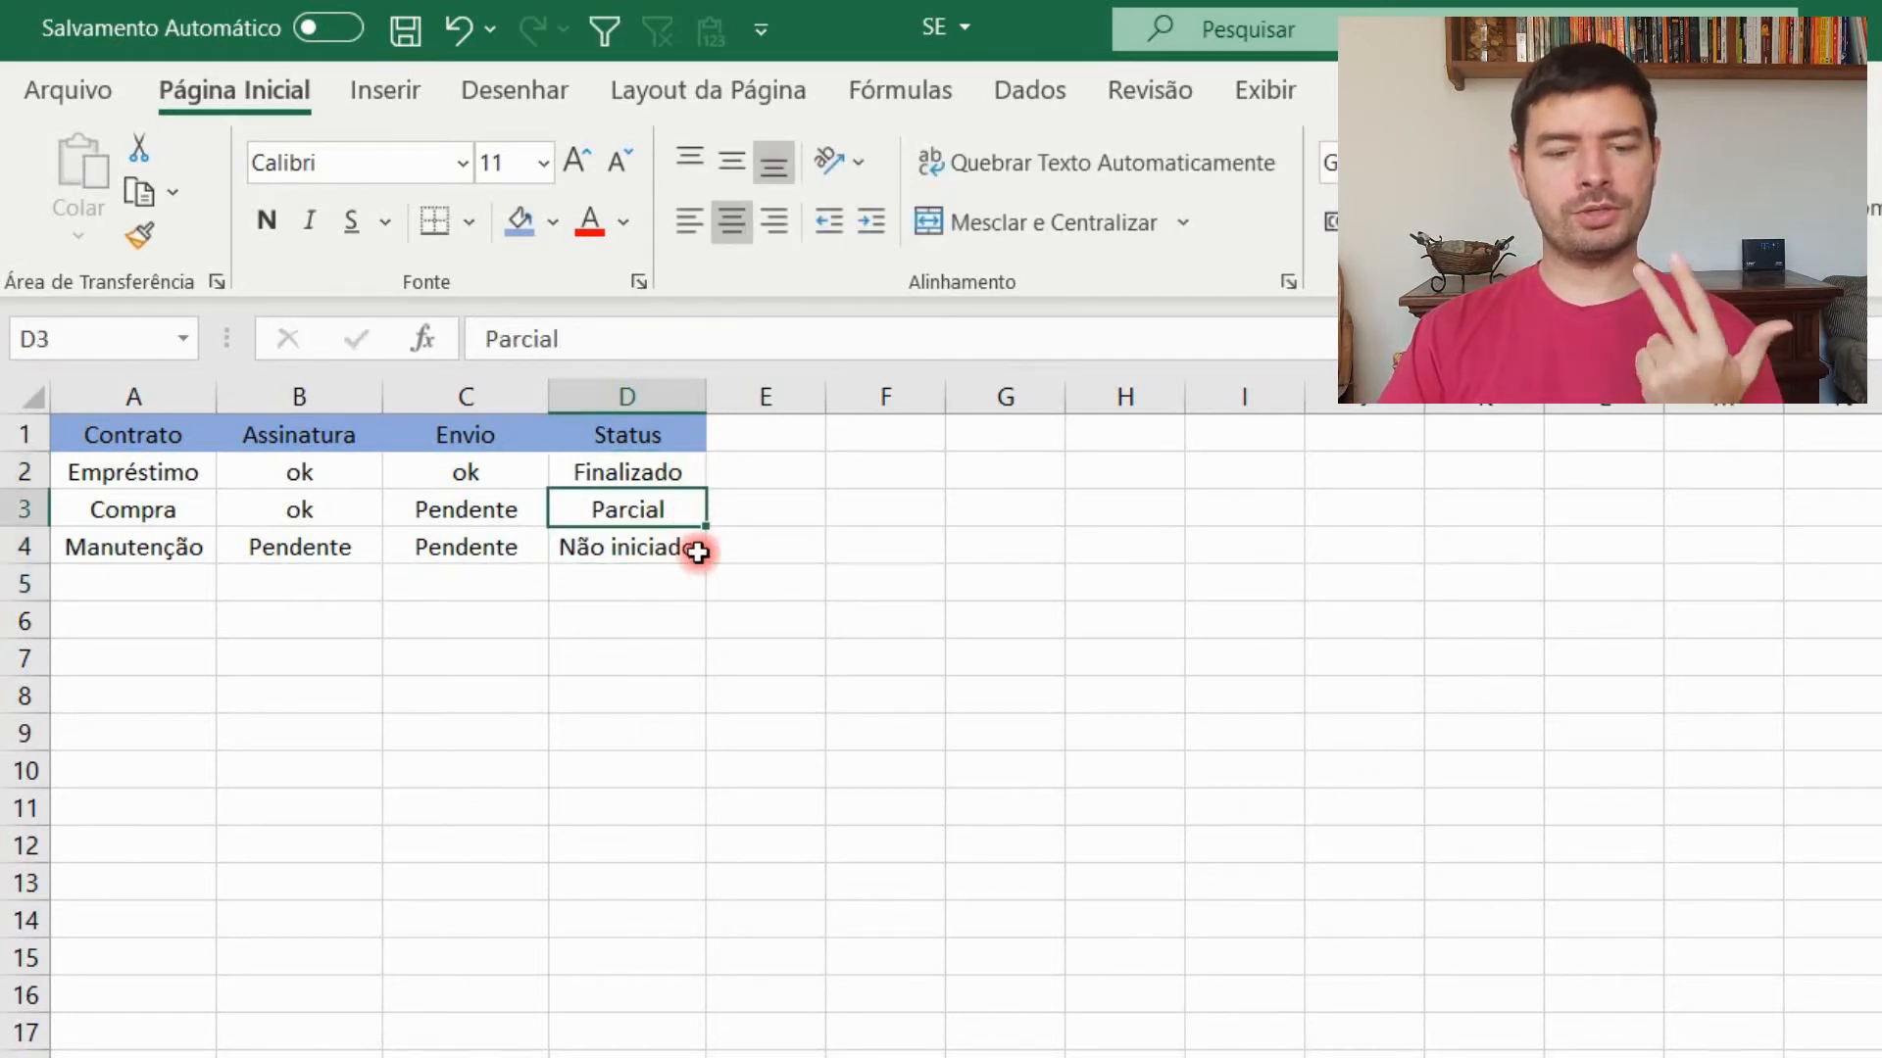
left_click(698, 552)
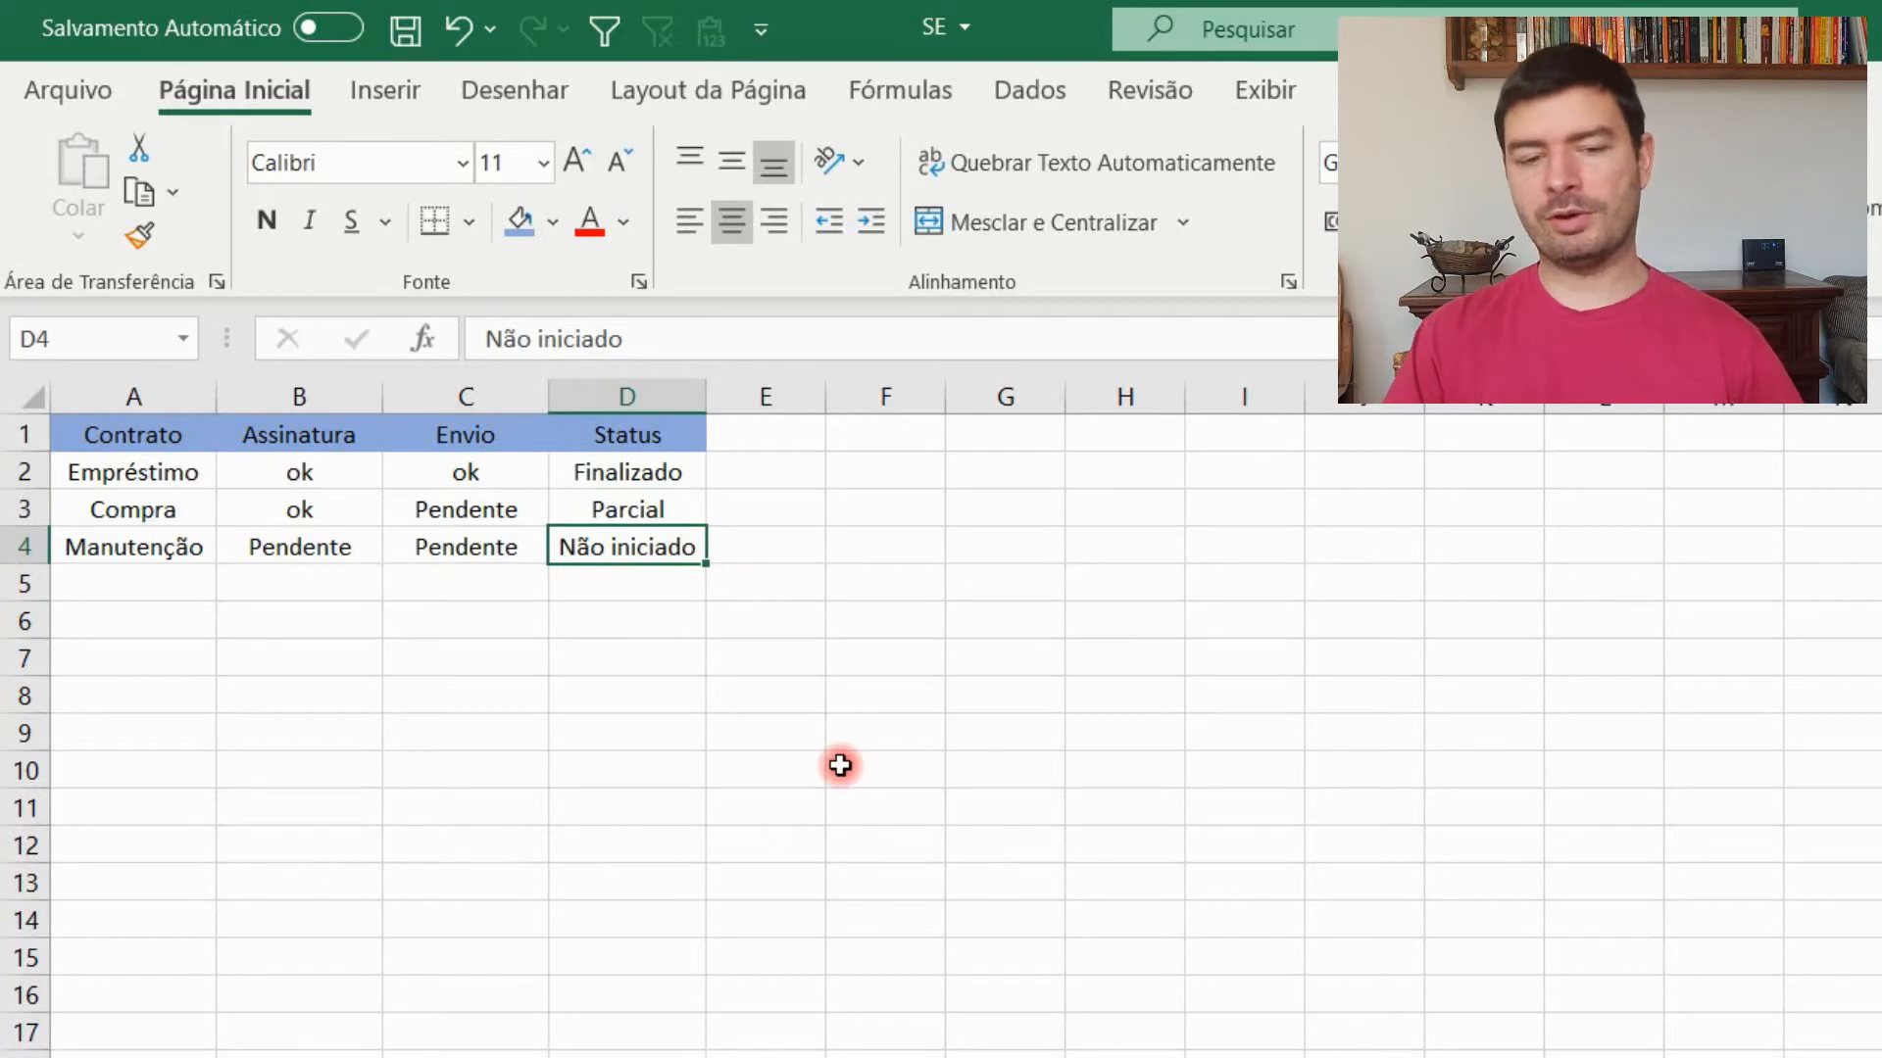
left_click(693, 467)
left_click_drag(694, 468, 706, 513)
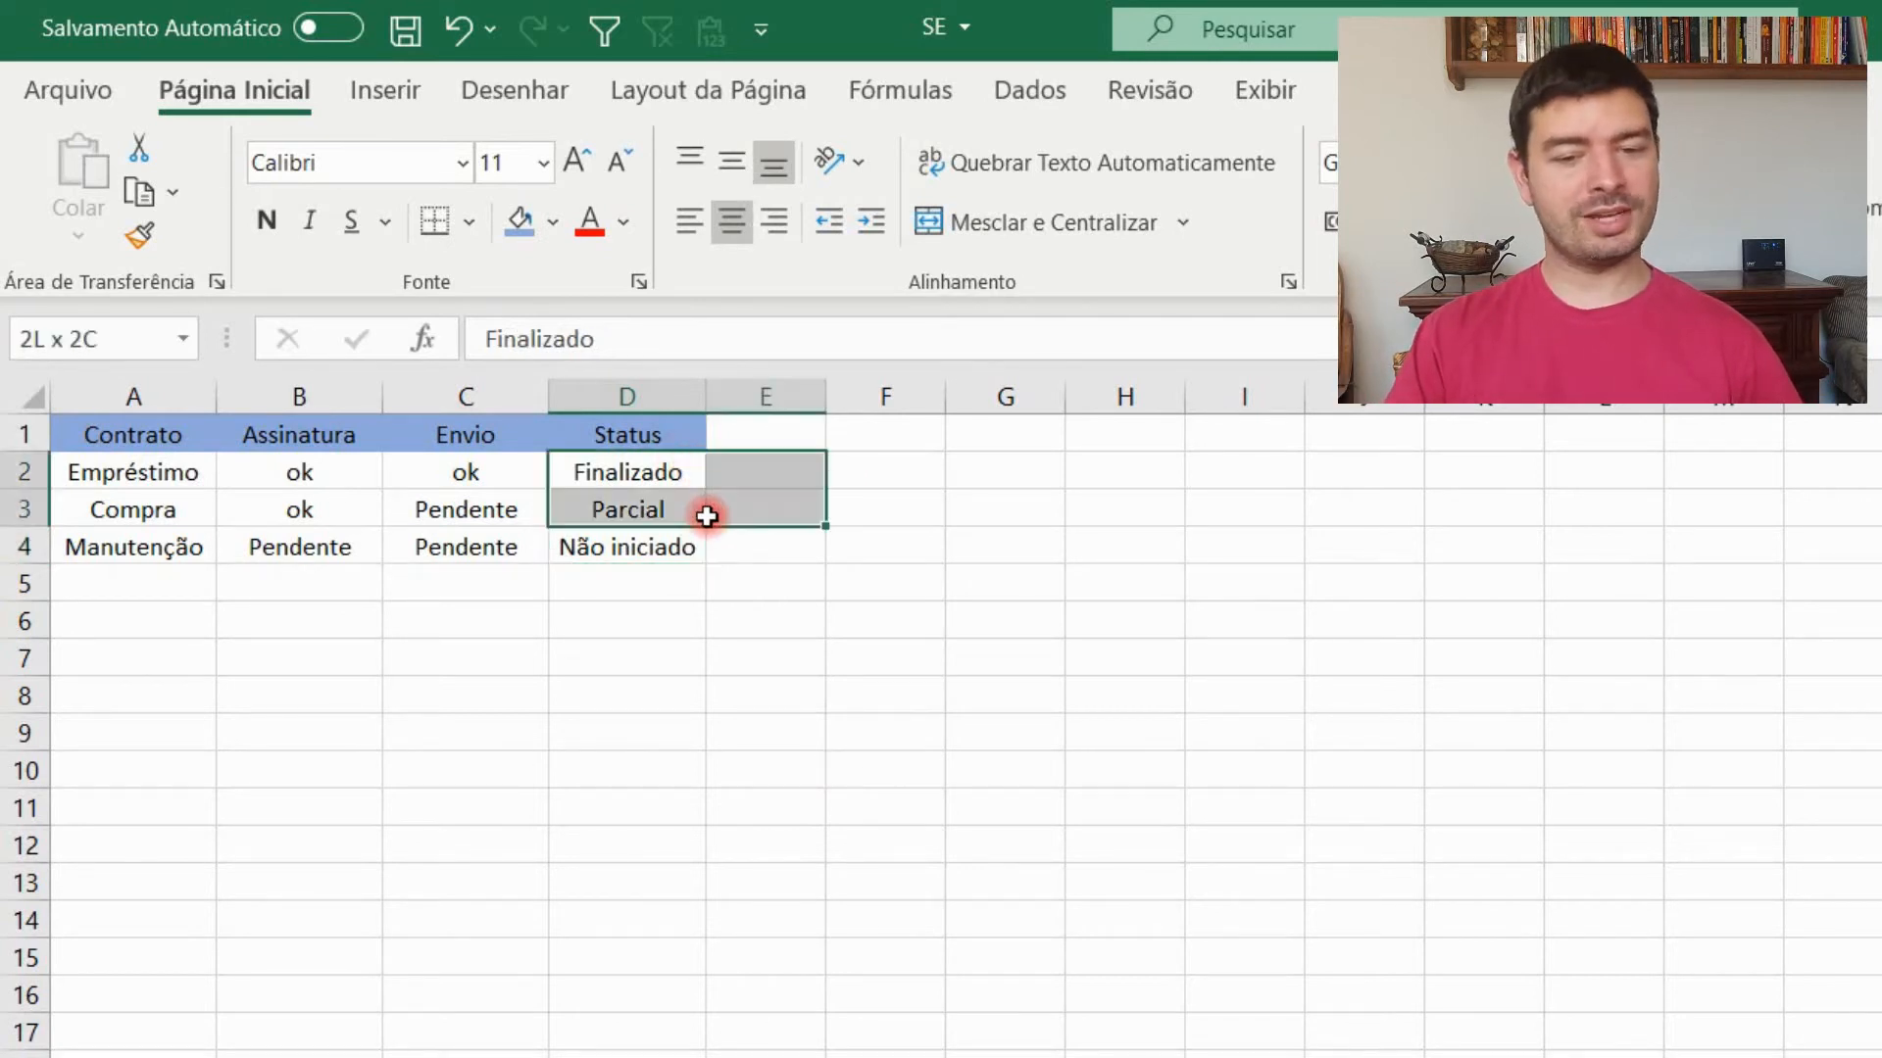
left_click(656, 474)
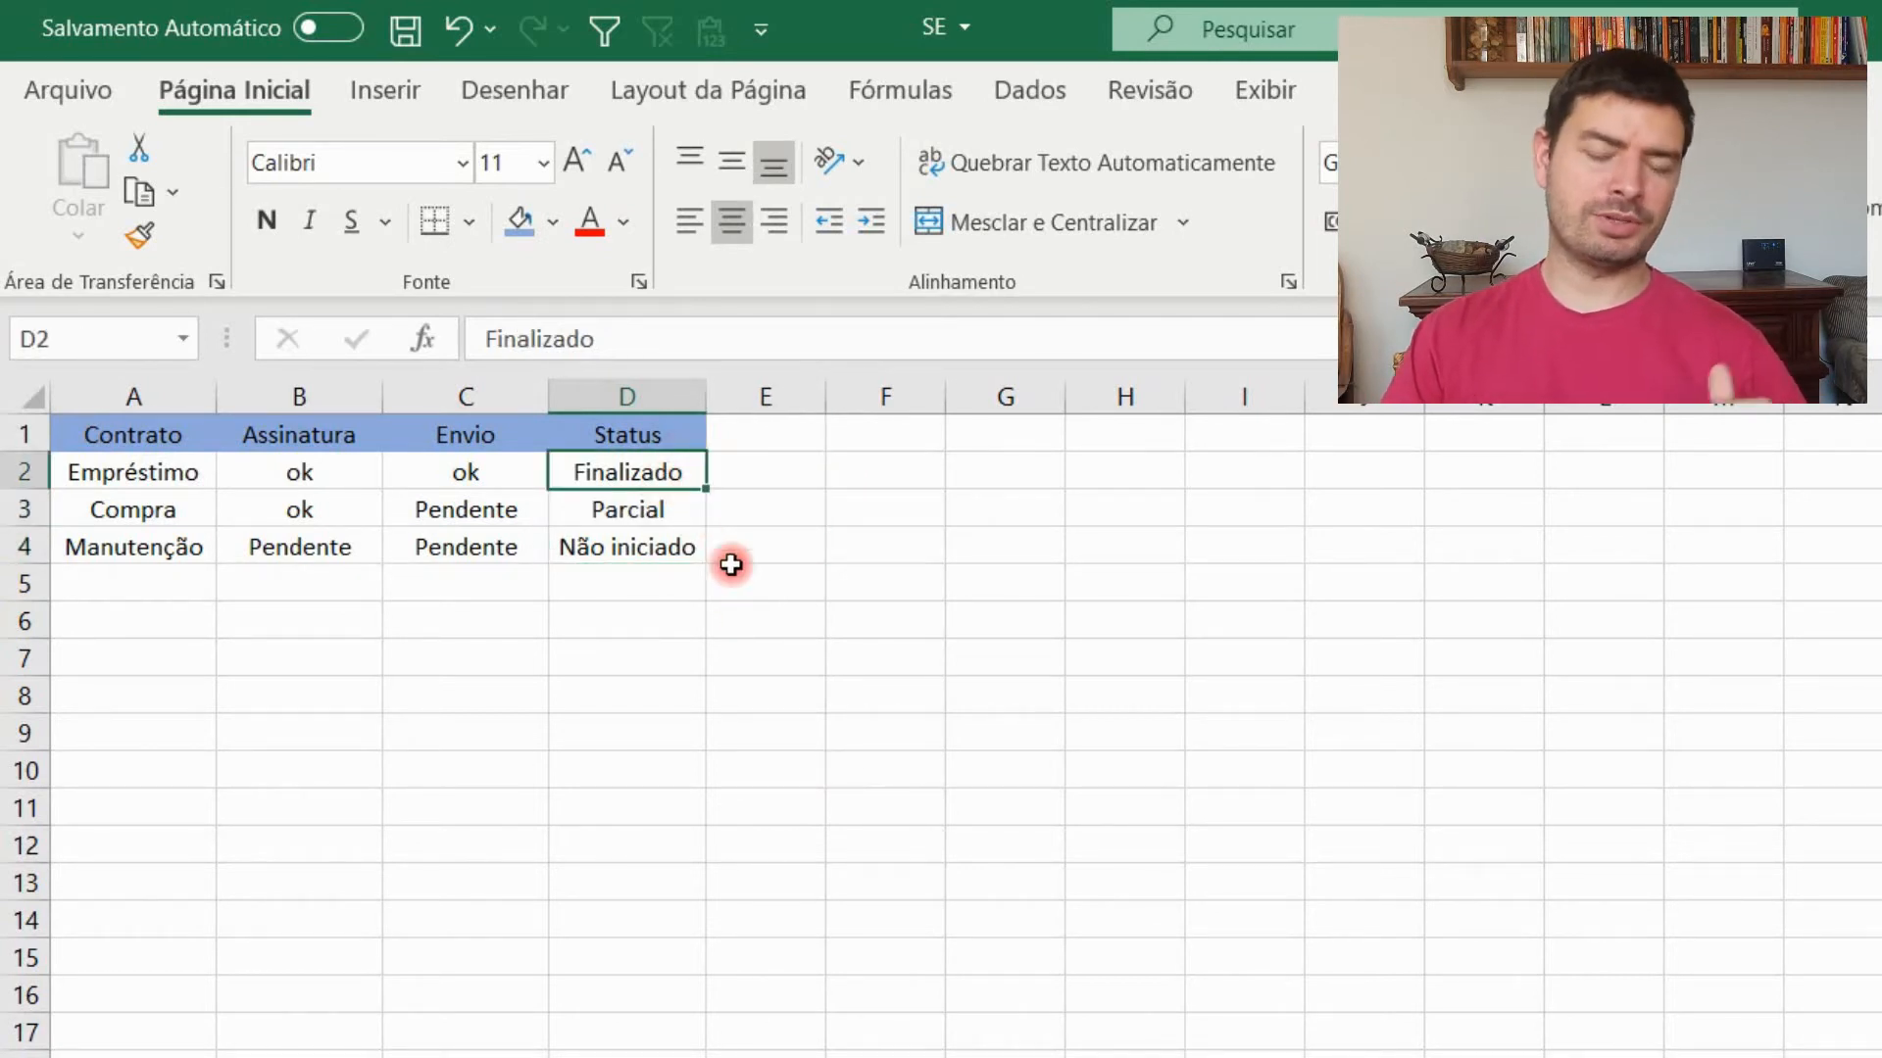
left_click(681, 508)
left_click(680, 562)
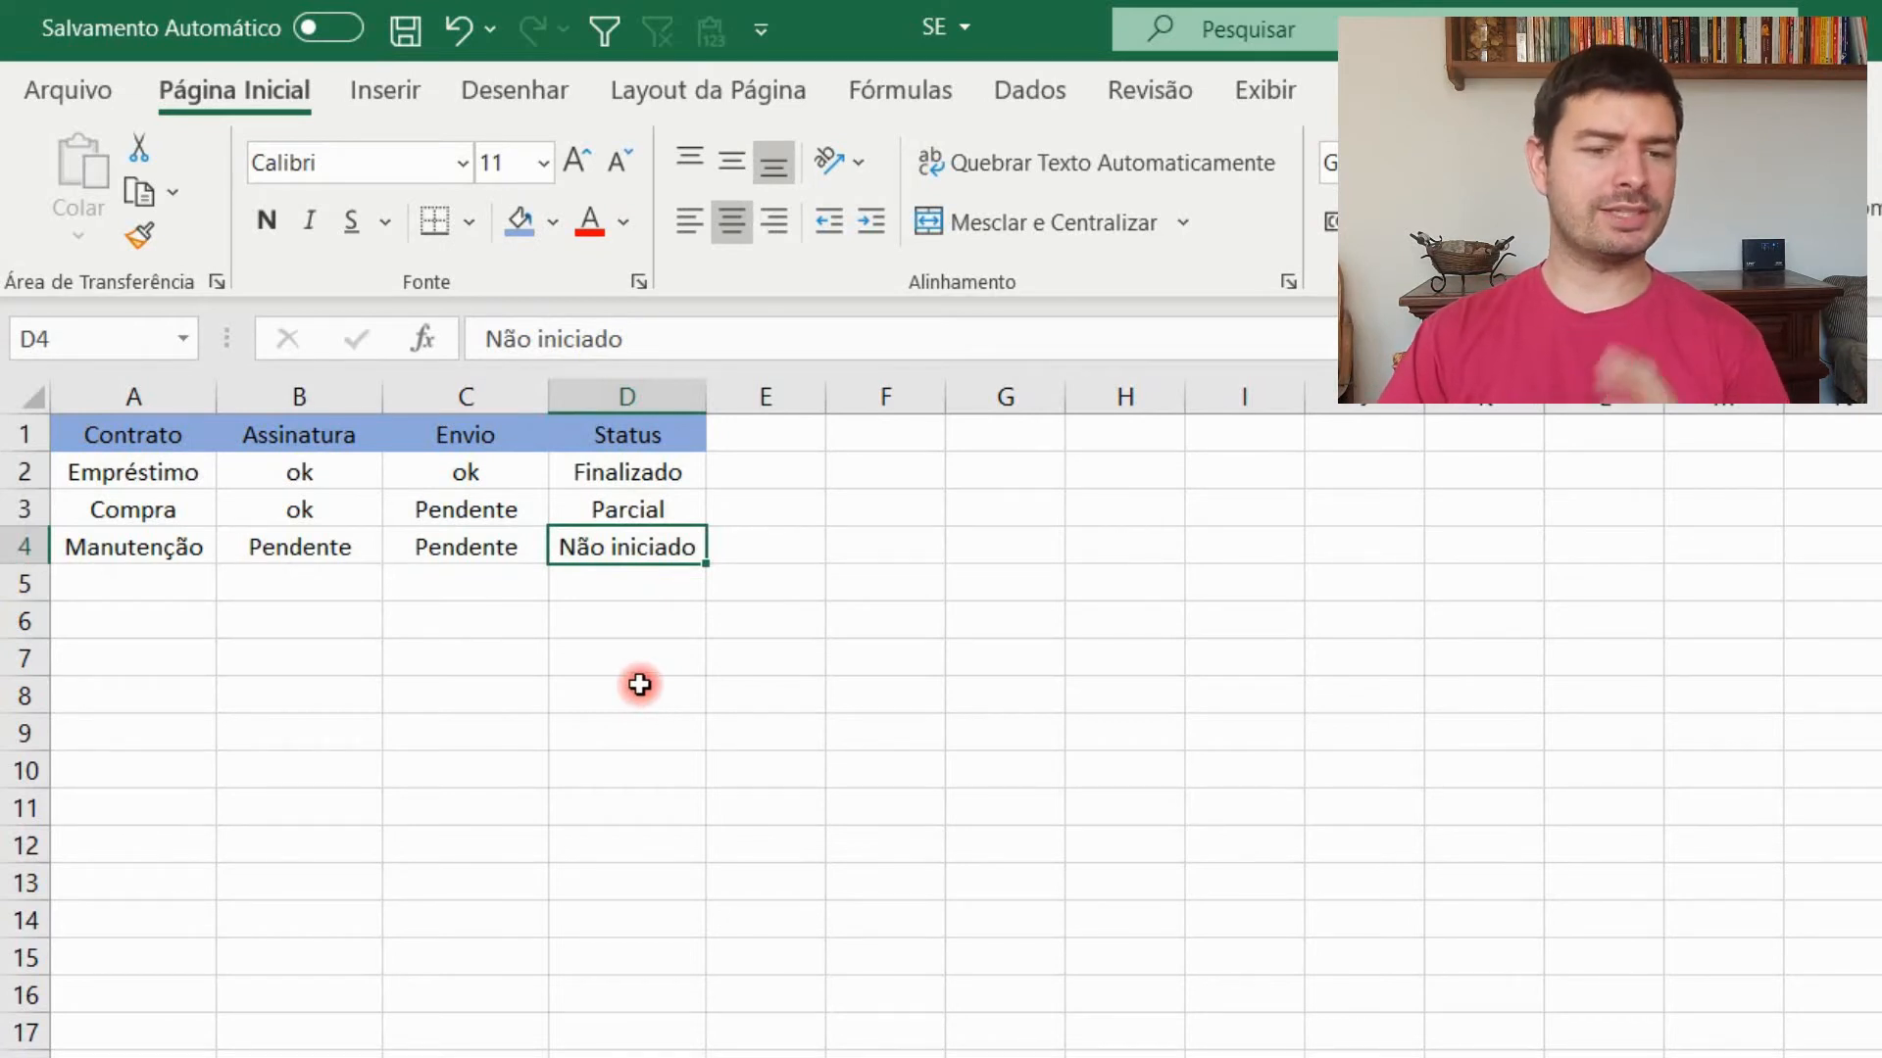
left_click(328, 461)
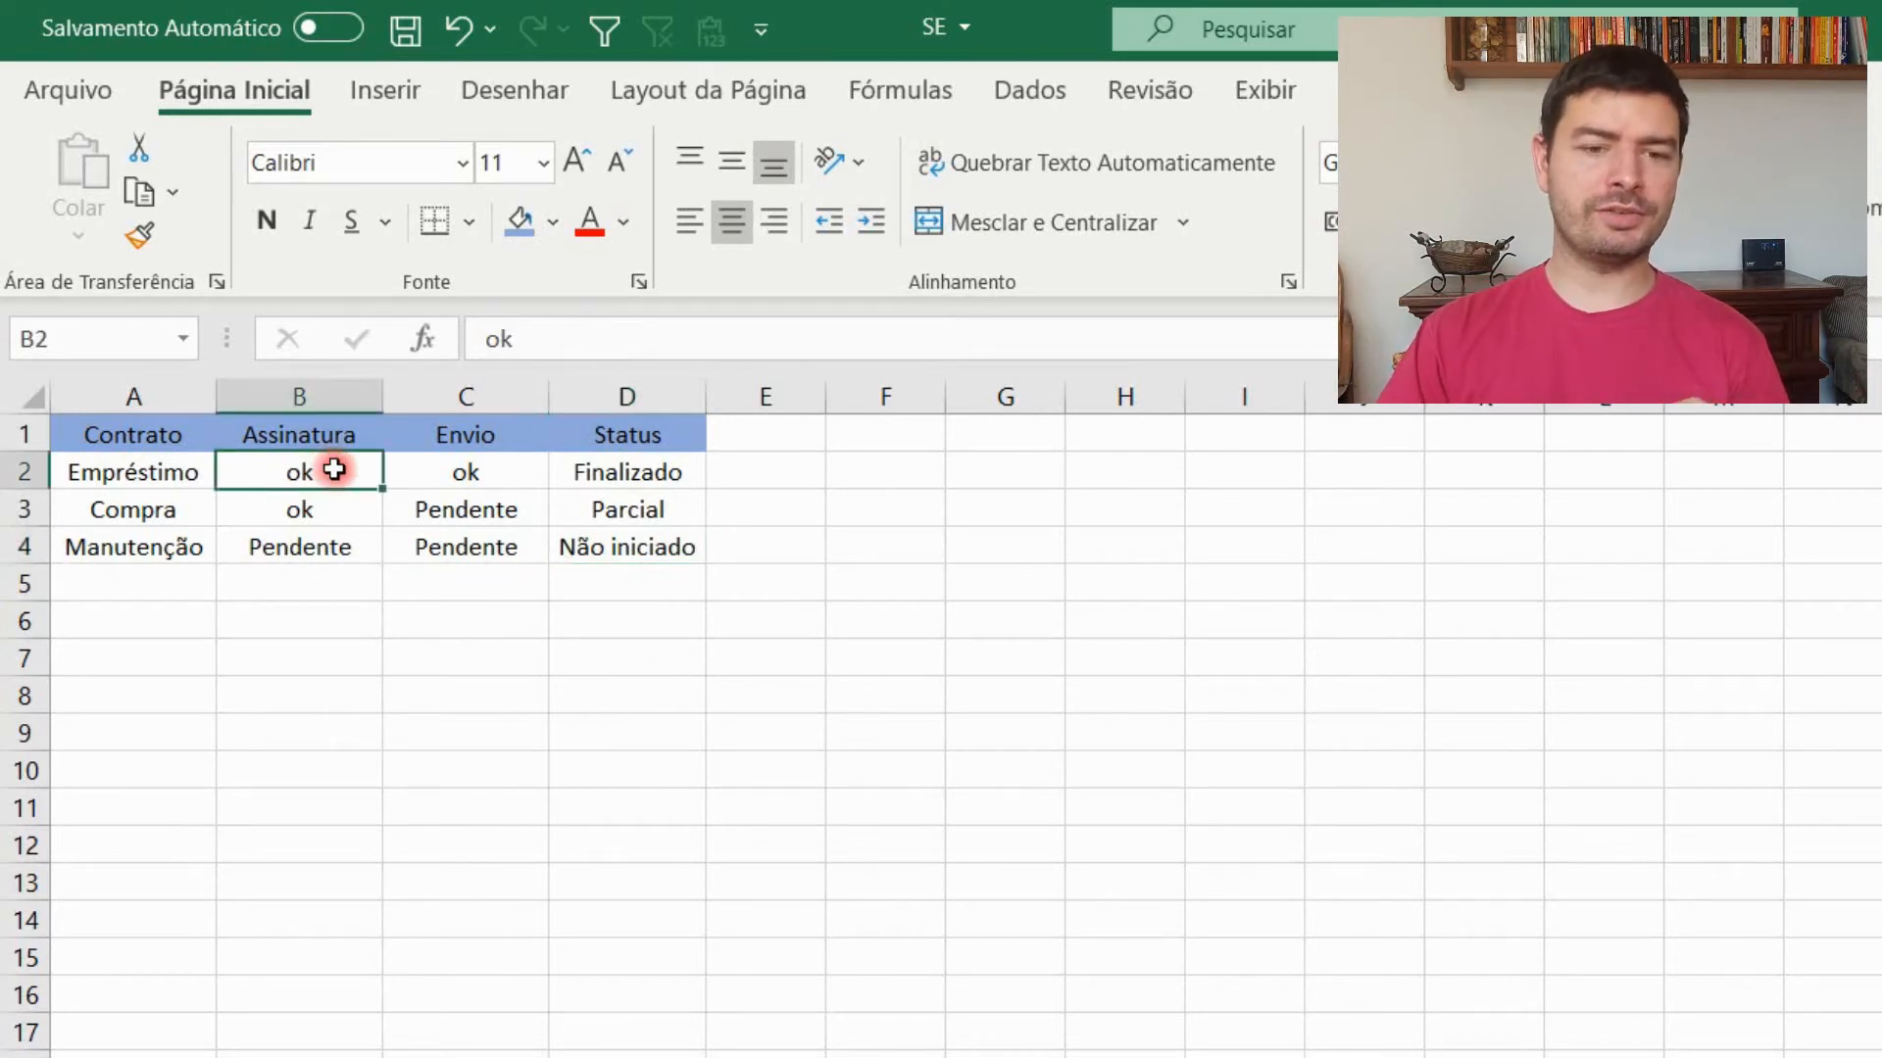
left_click(429, 475)
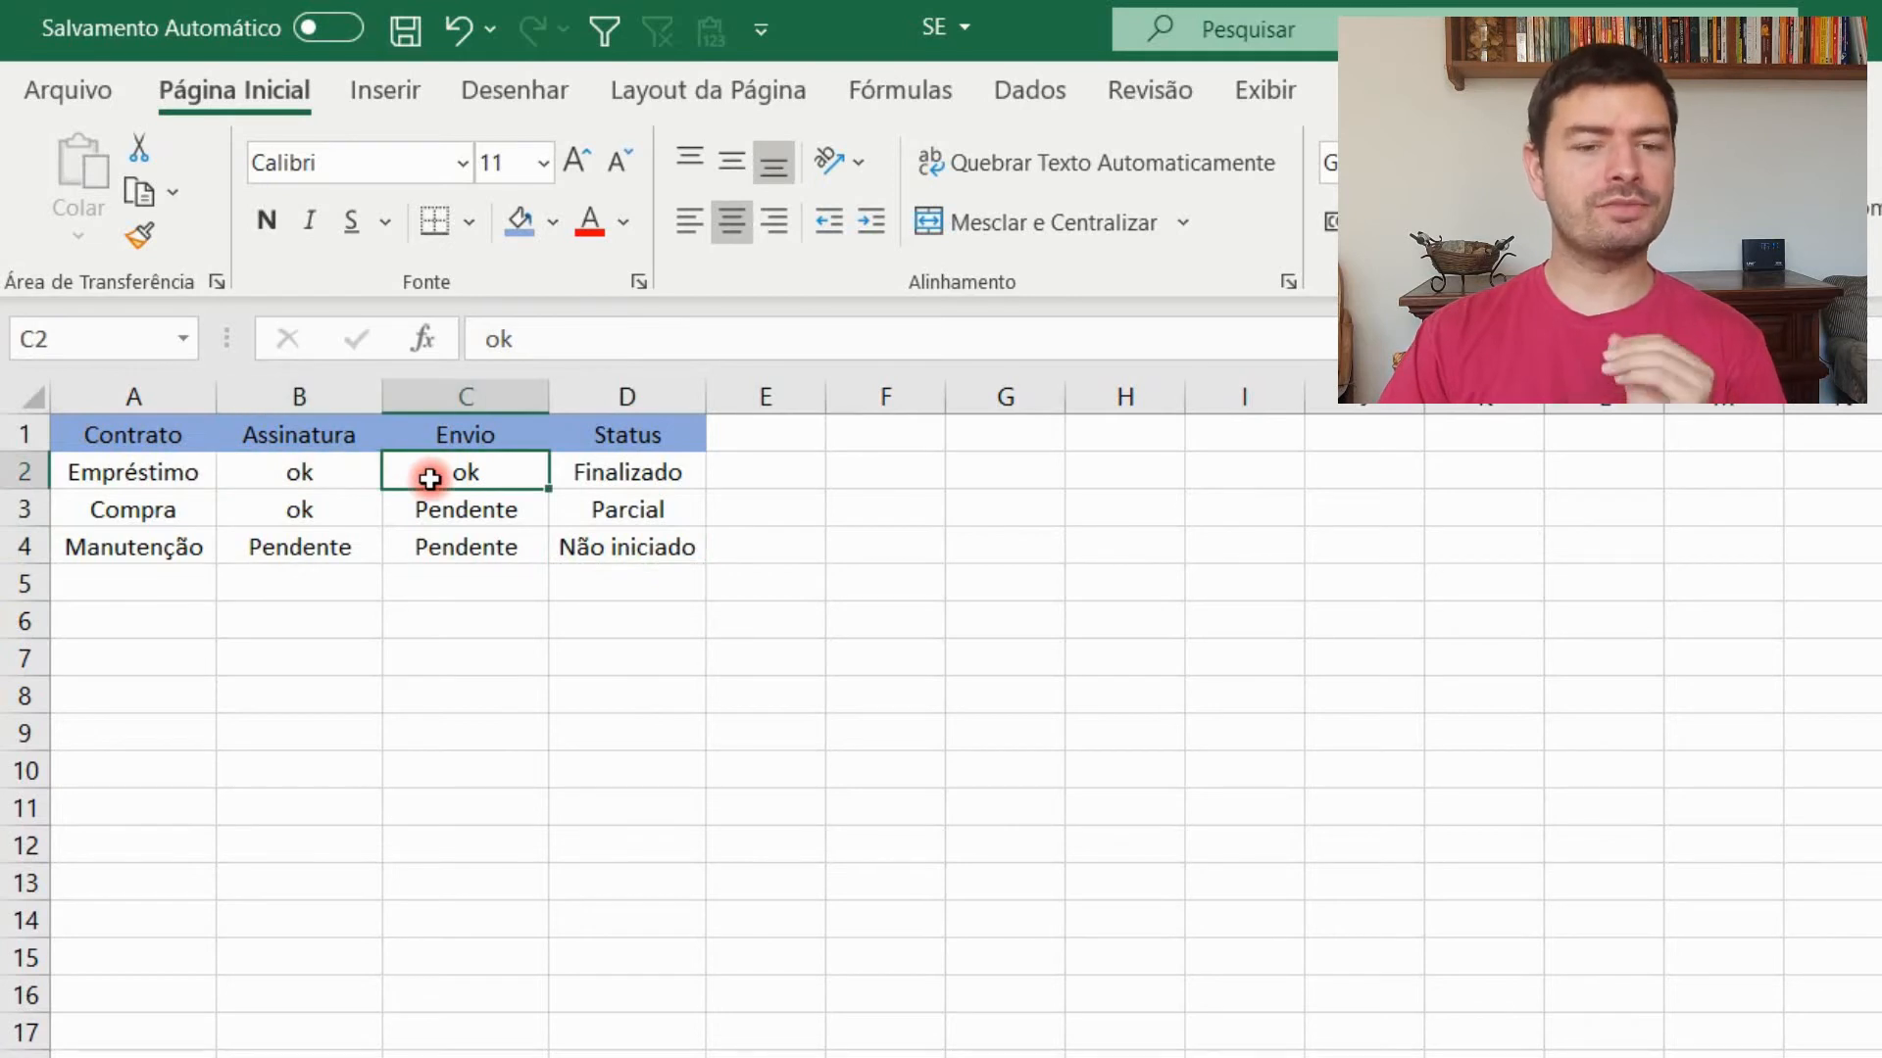
Step: Clear the manually entered statuses of all three contracts in D2:D4
left_click(676, 473)
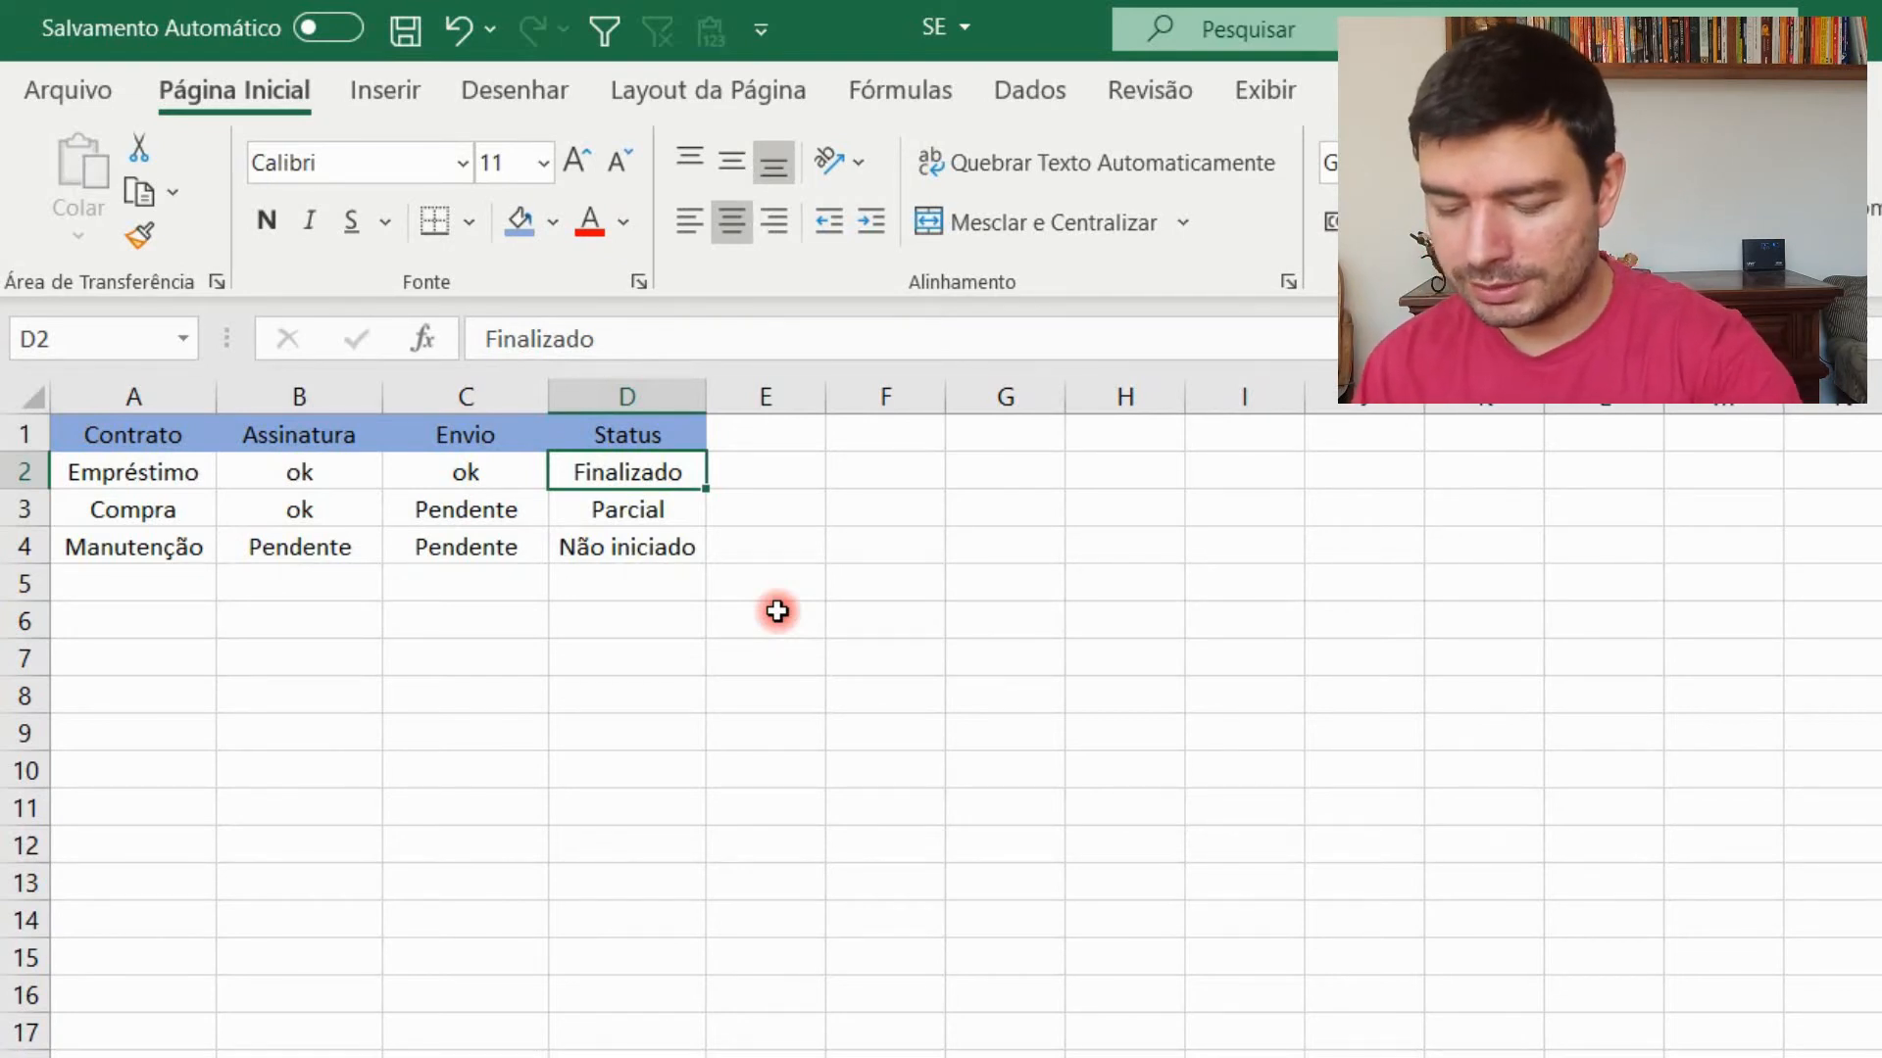
key("Delete")
key("Return")
key("Delete")
key("Return")
key("Delete")
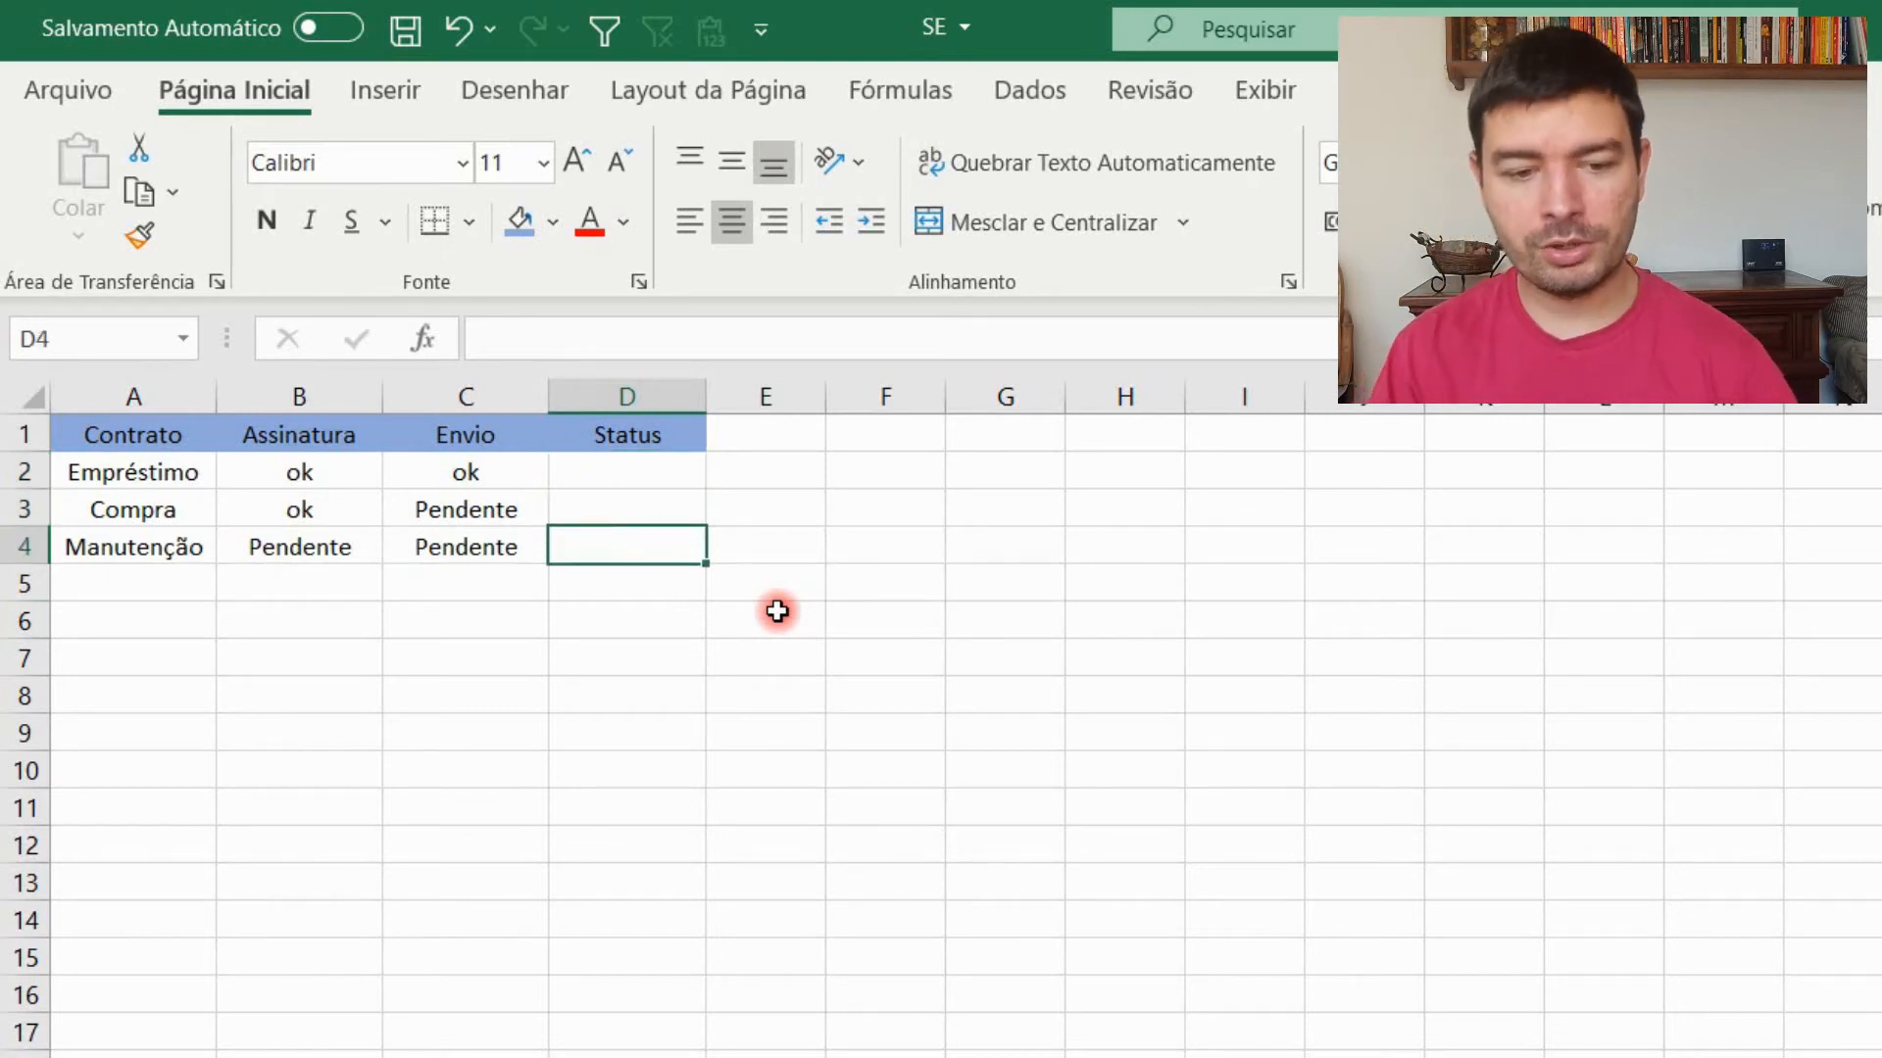
Step: Start an SE formula in D2 with a nested E function whose first condition is B2="ok"
key("Up")
key("Up")
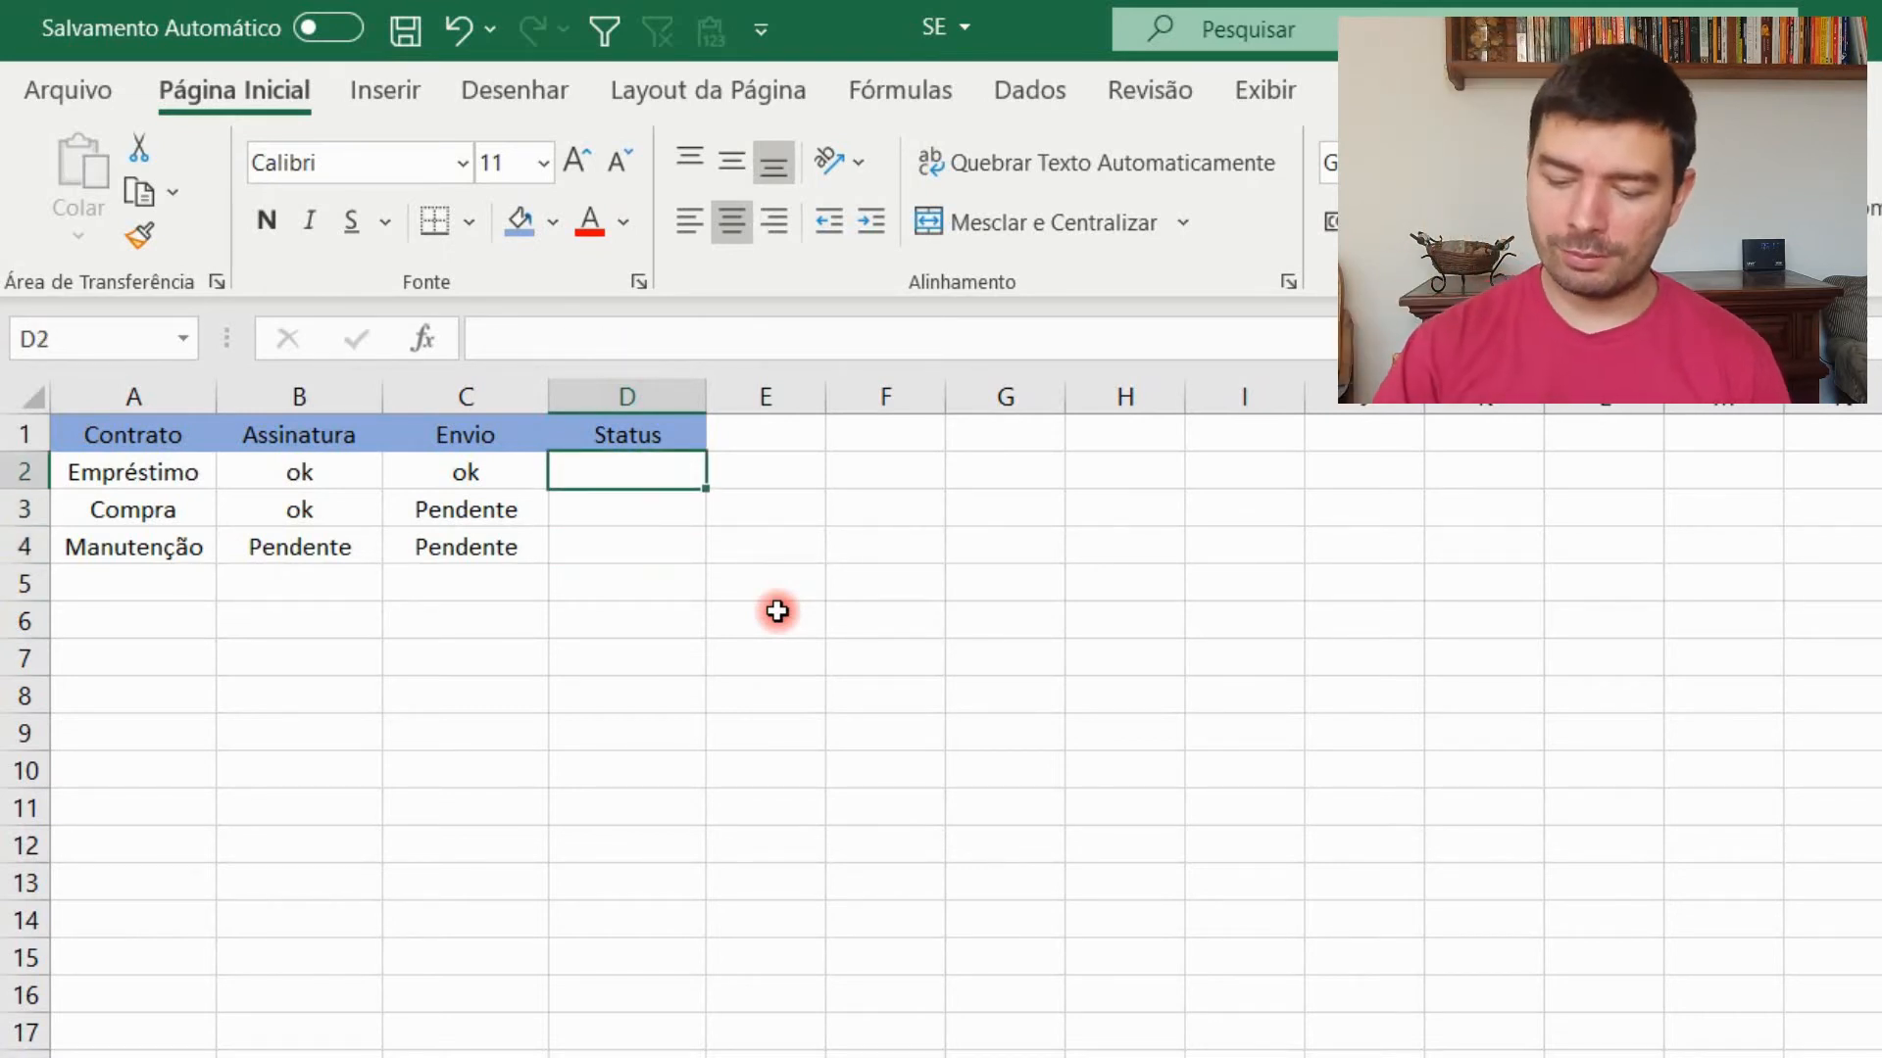
type("=se")
key("Tab")
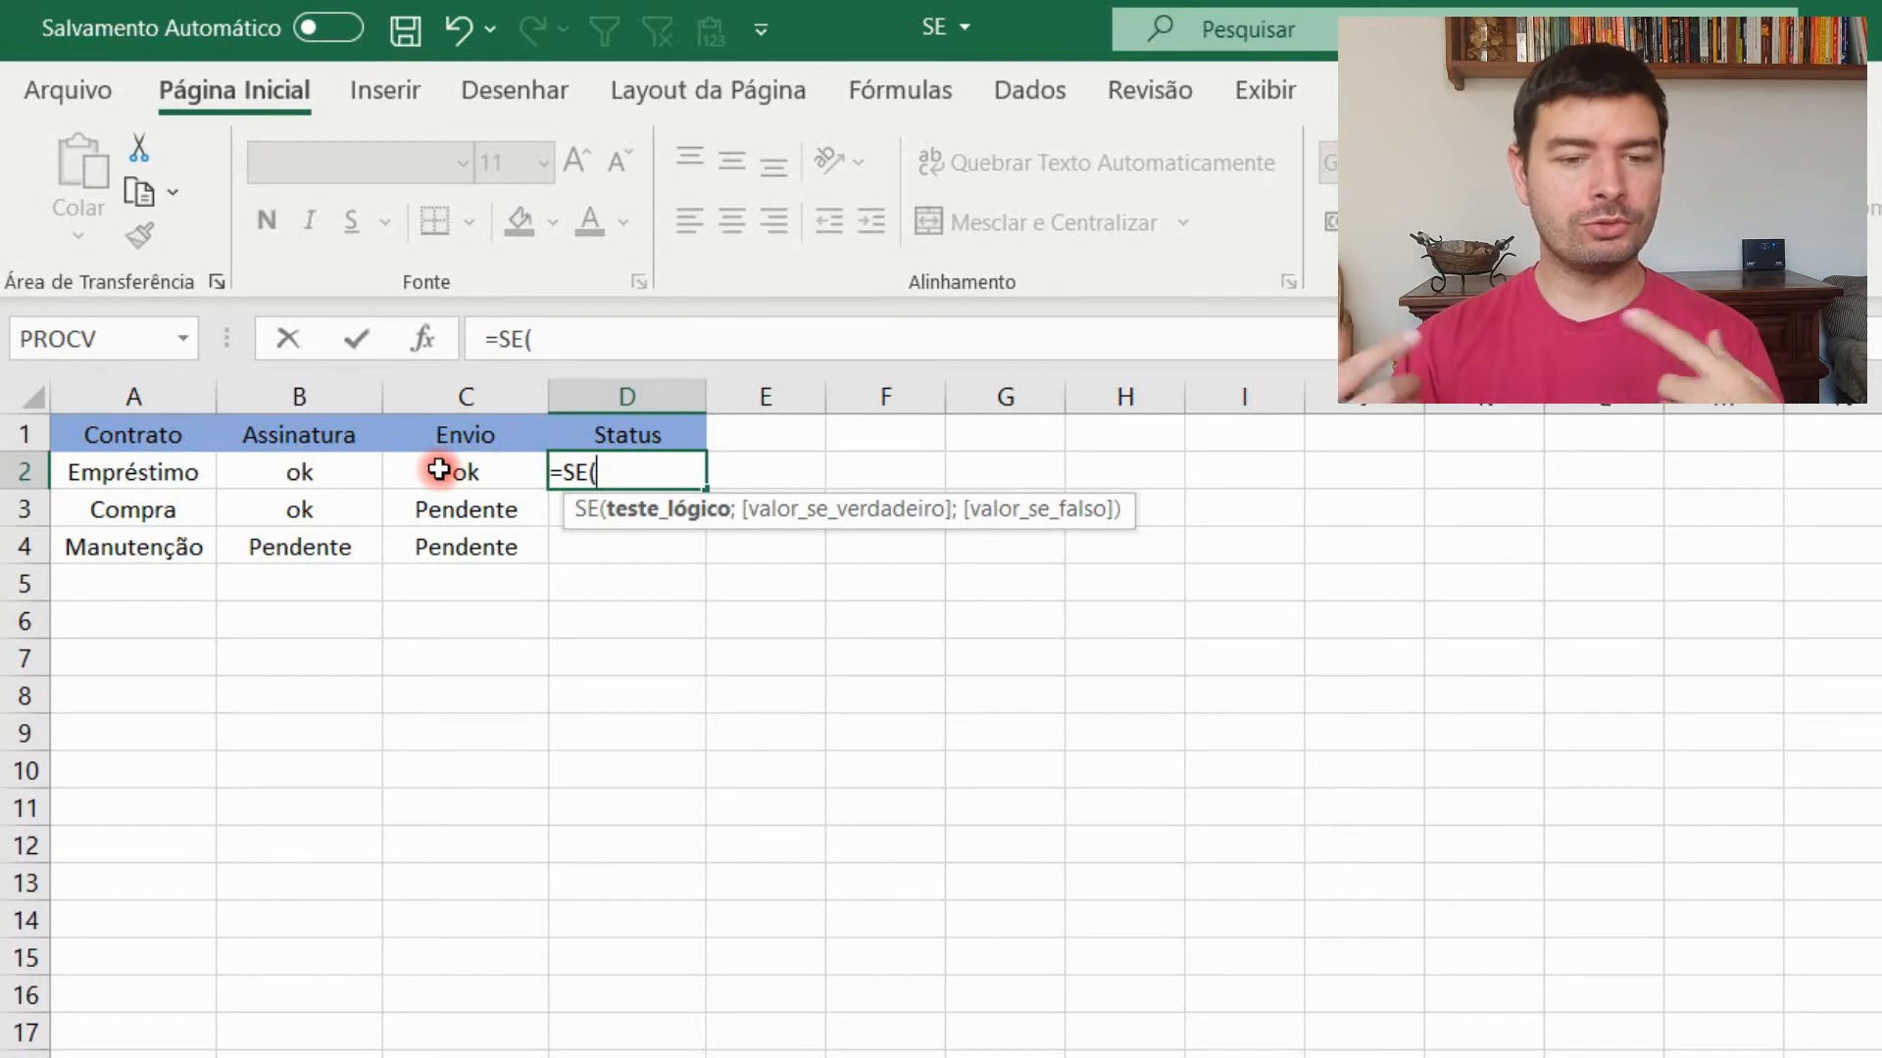
type("e")
double_click(674, 533)
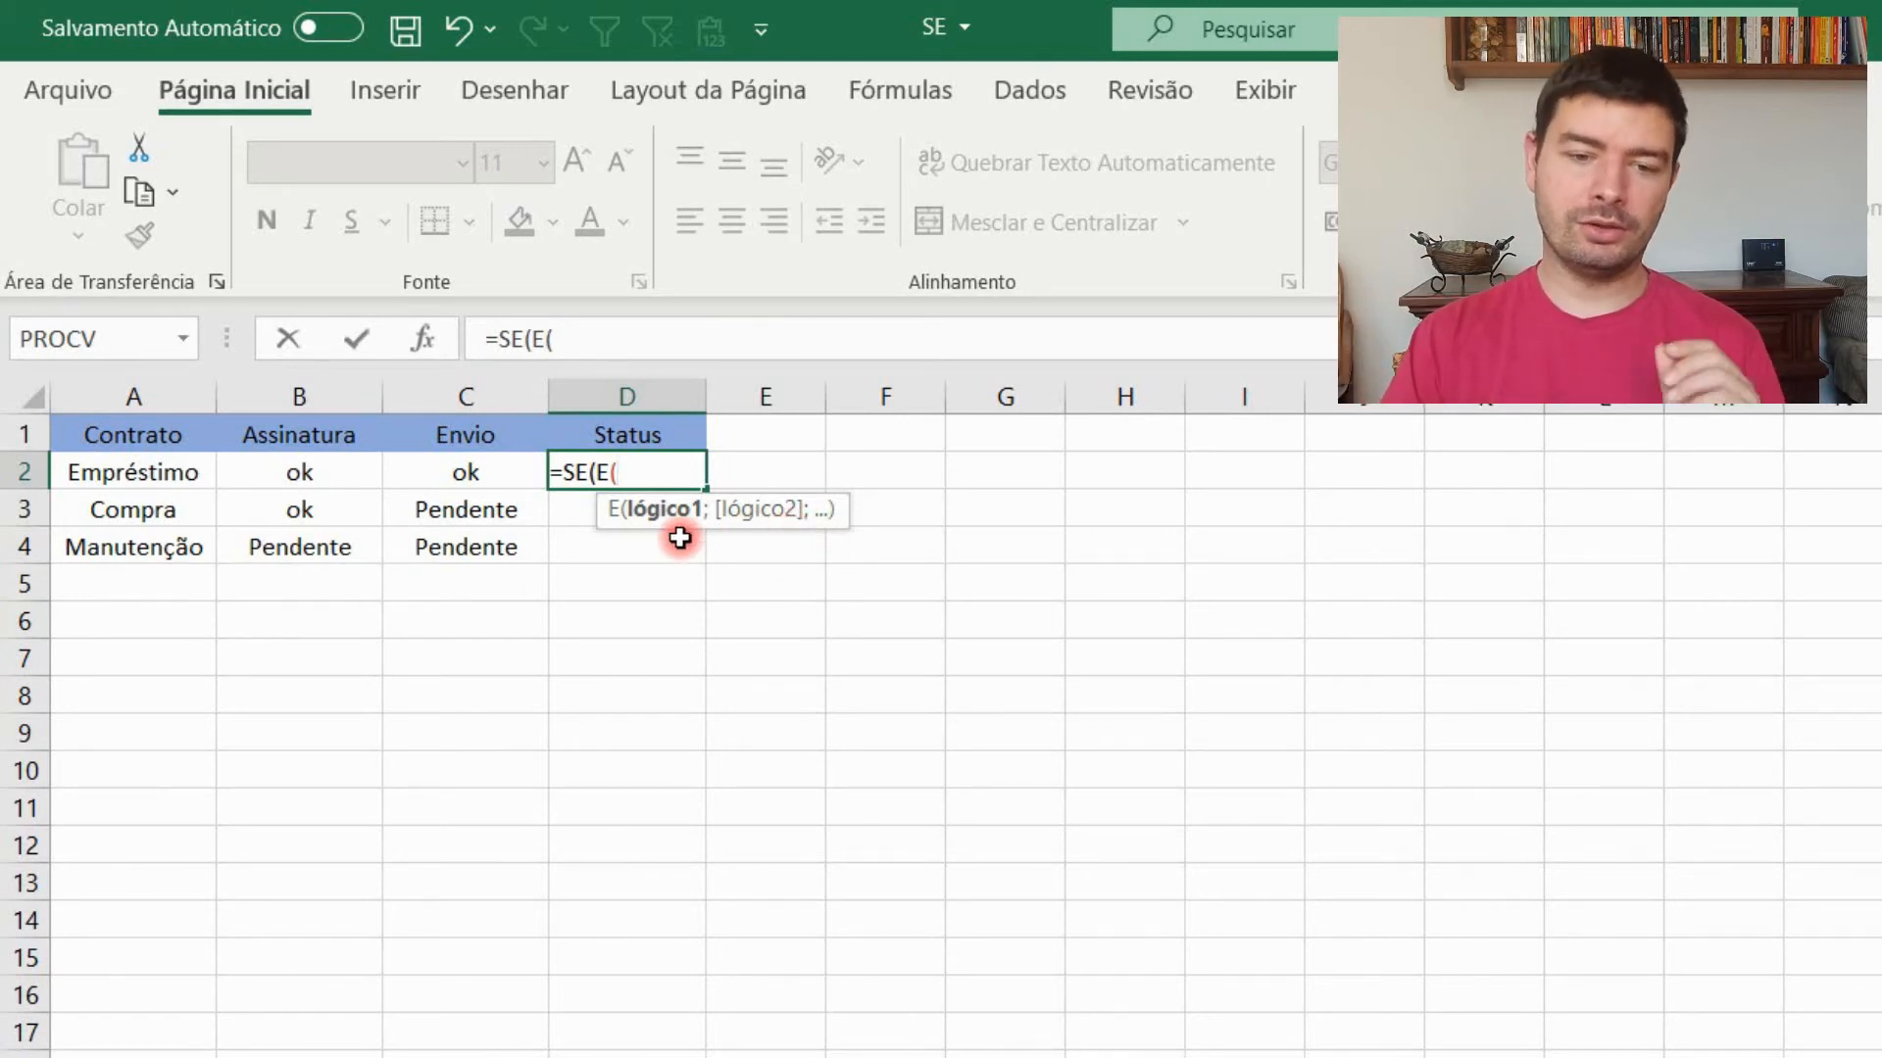
left_click(324, 473)
type("=")
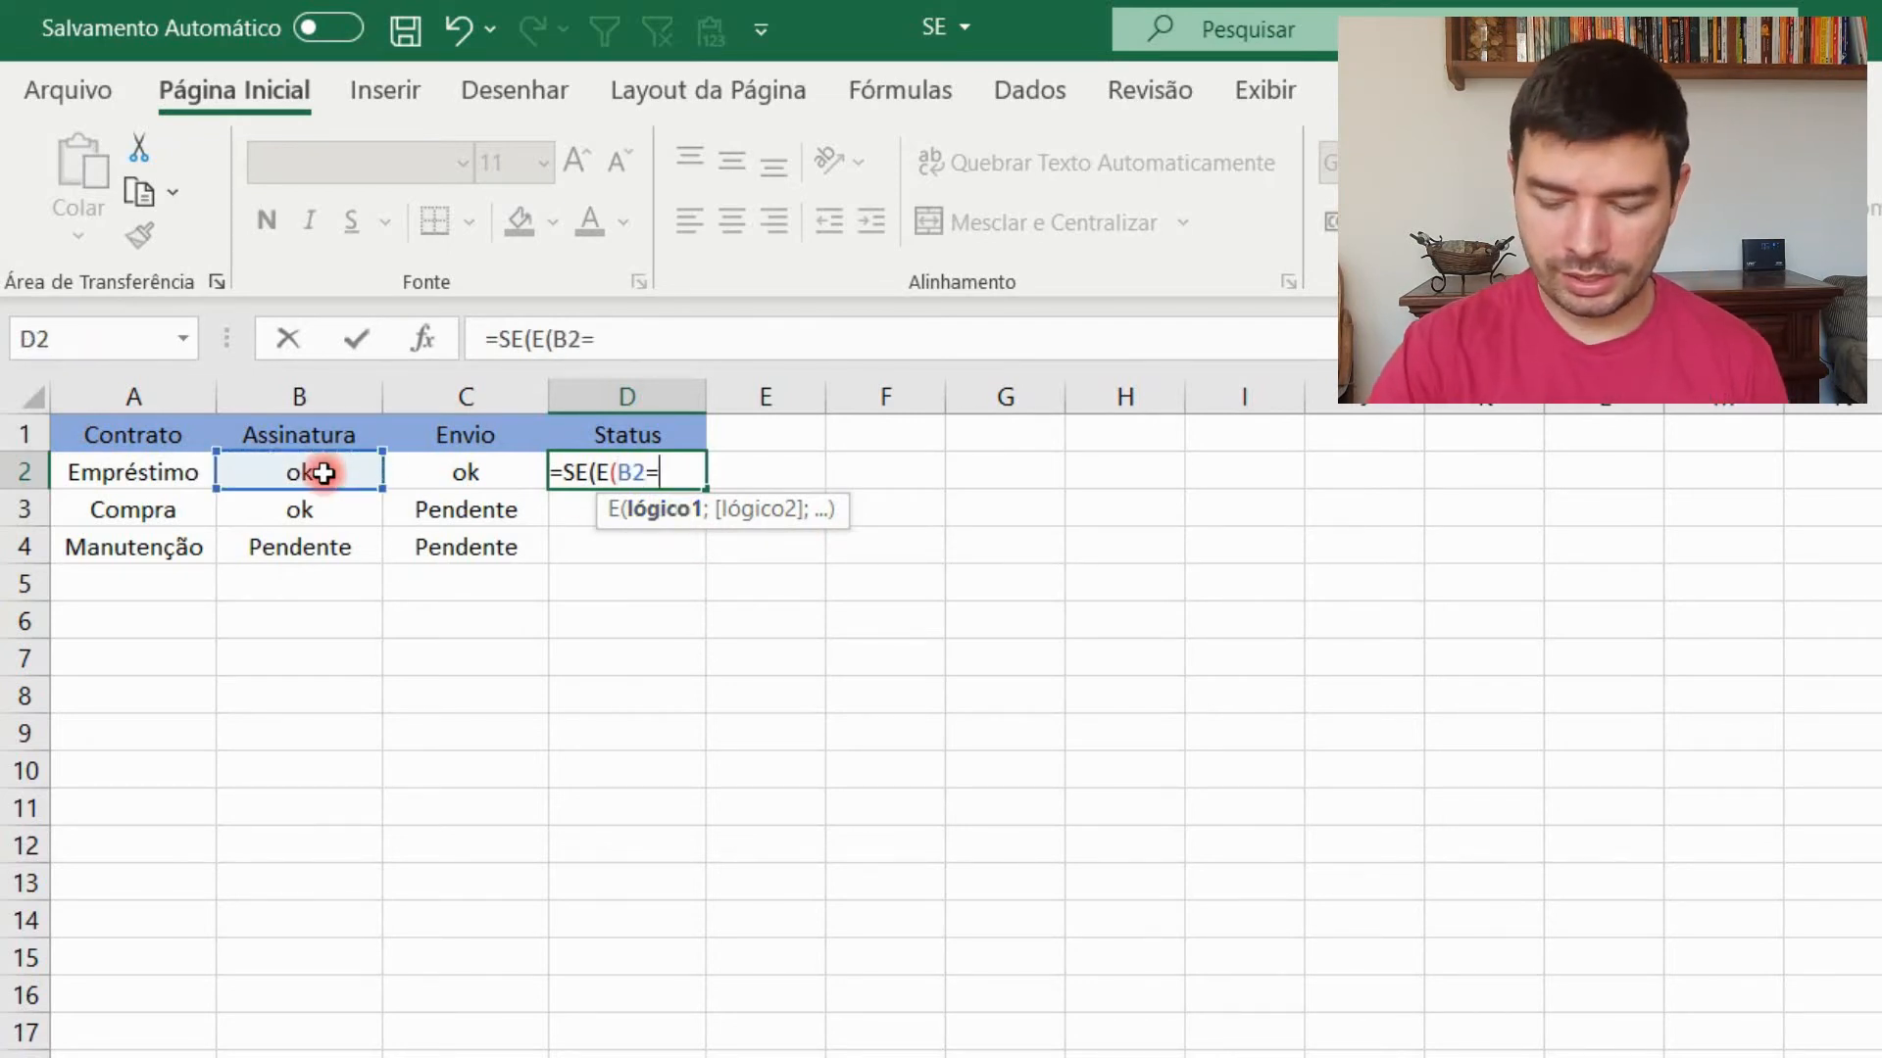
type("\"ok")
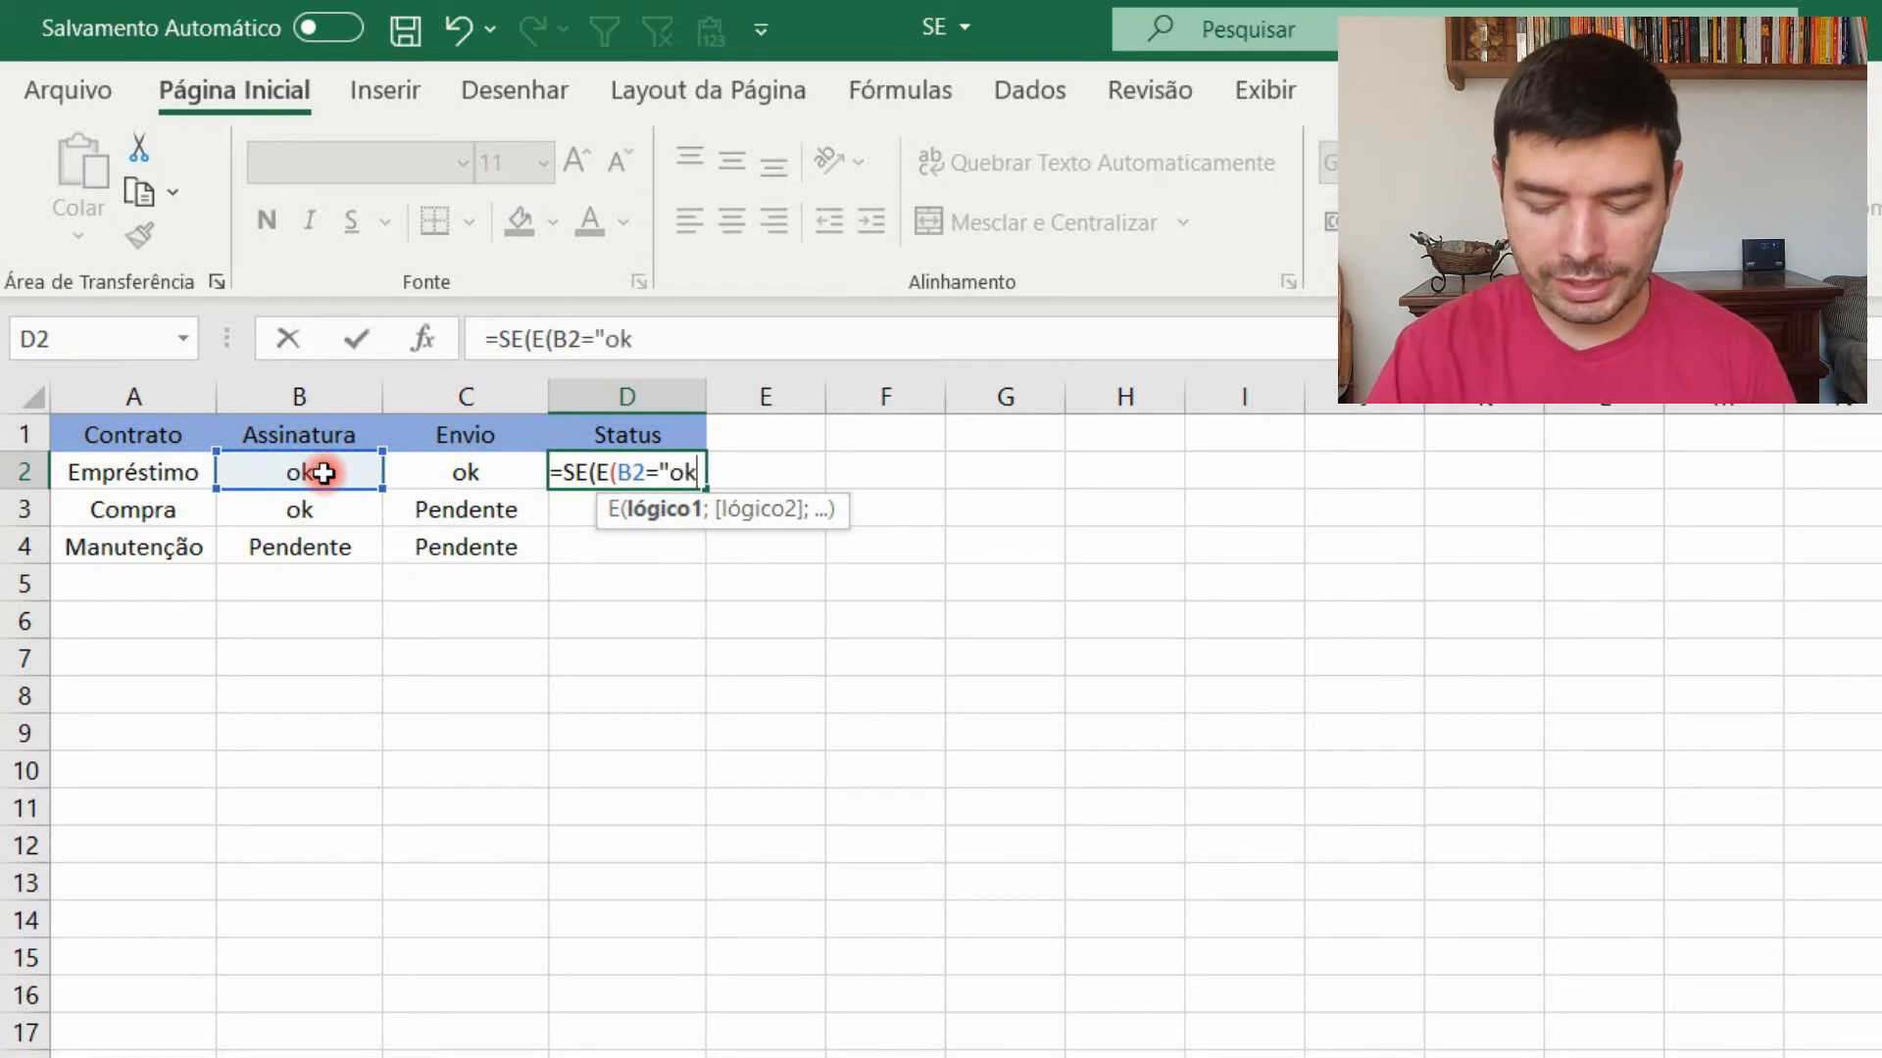
type("\";")
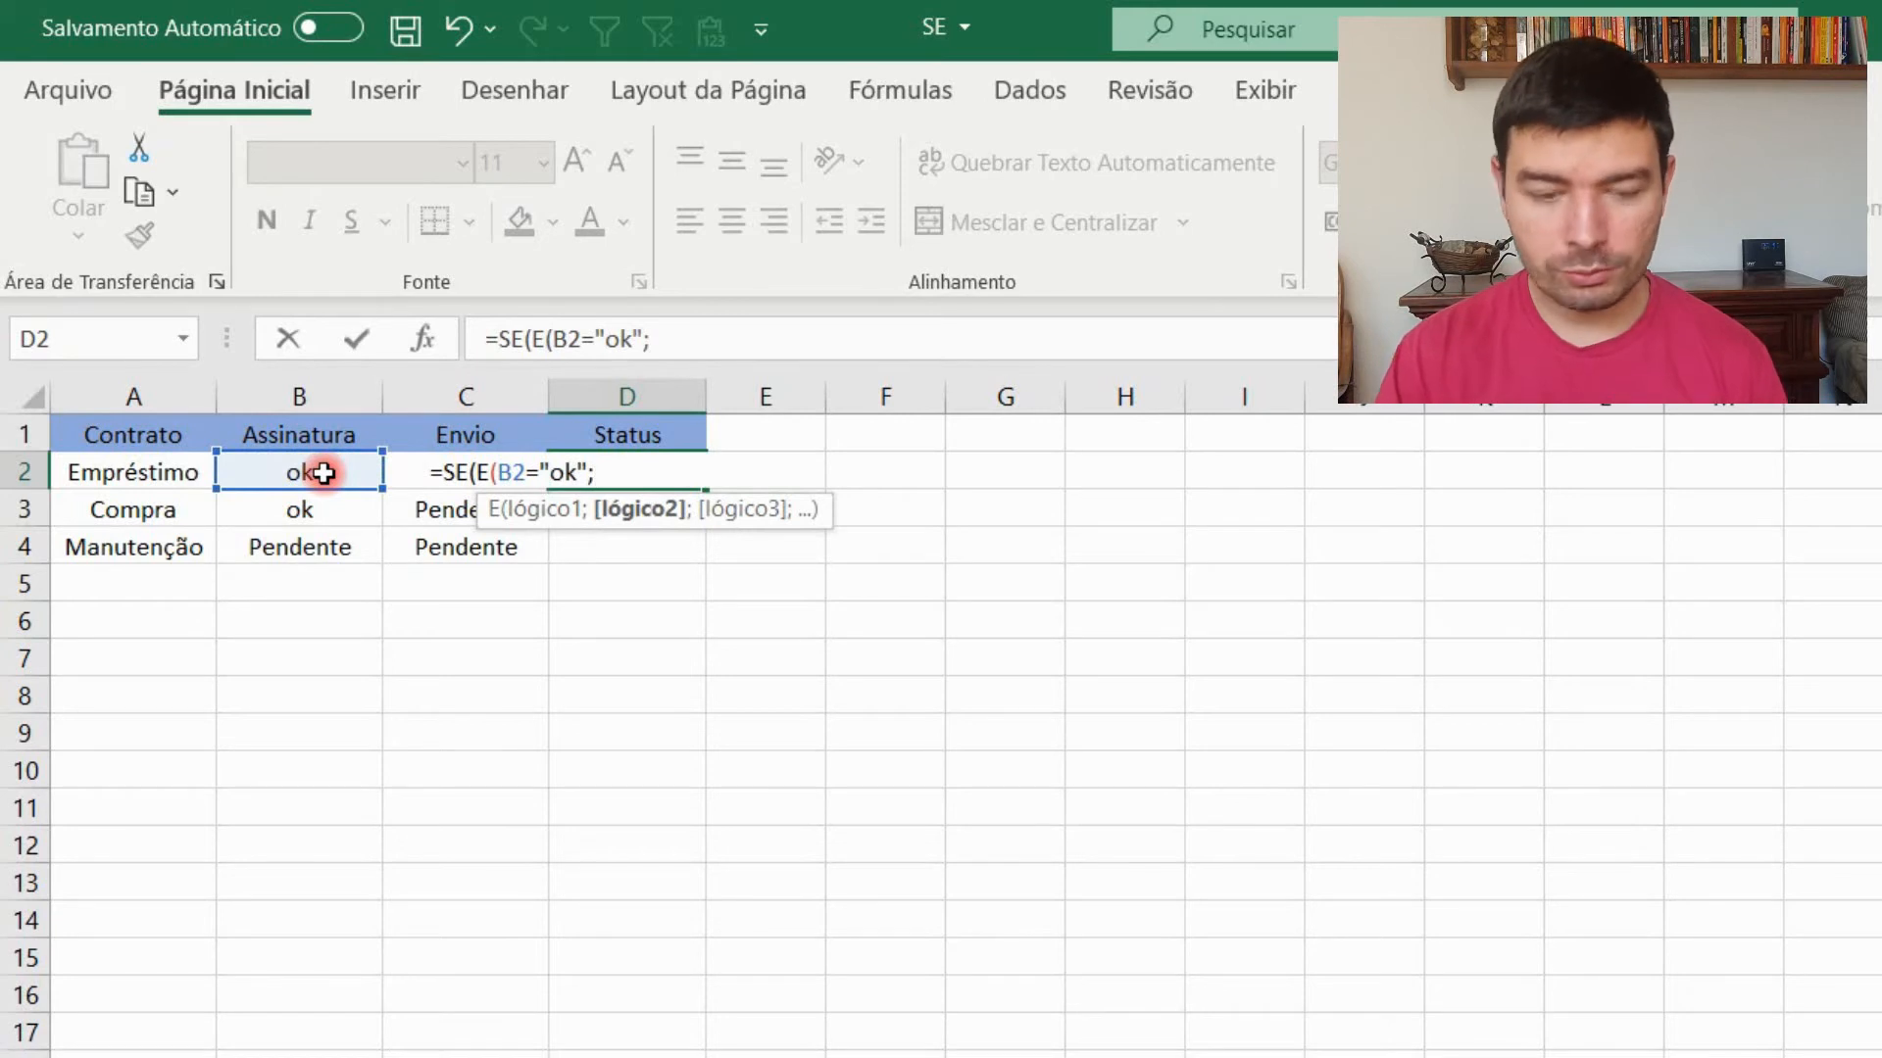
Step: Add C2="ok" as the second condition of the E function in D2 and close its parenthesis
left_click(400, 471)
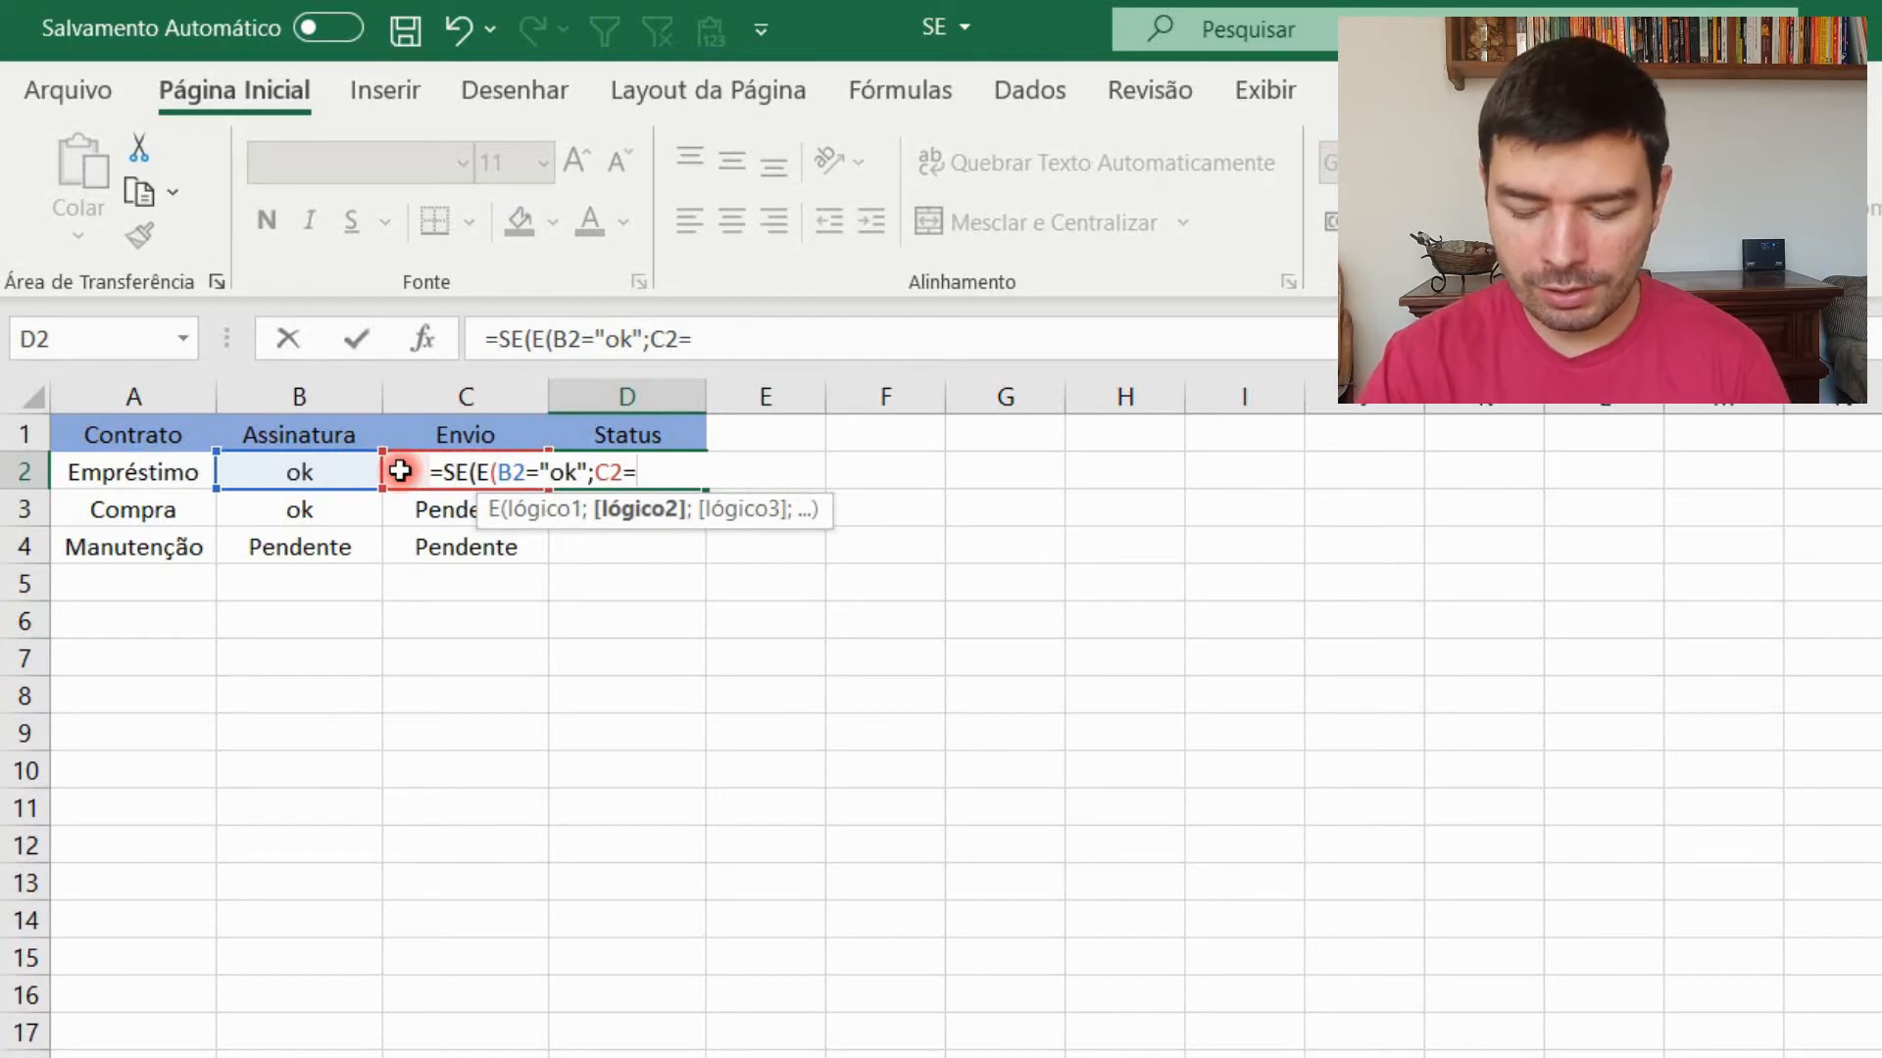
type("\"")
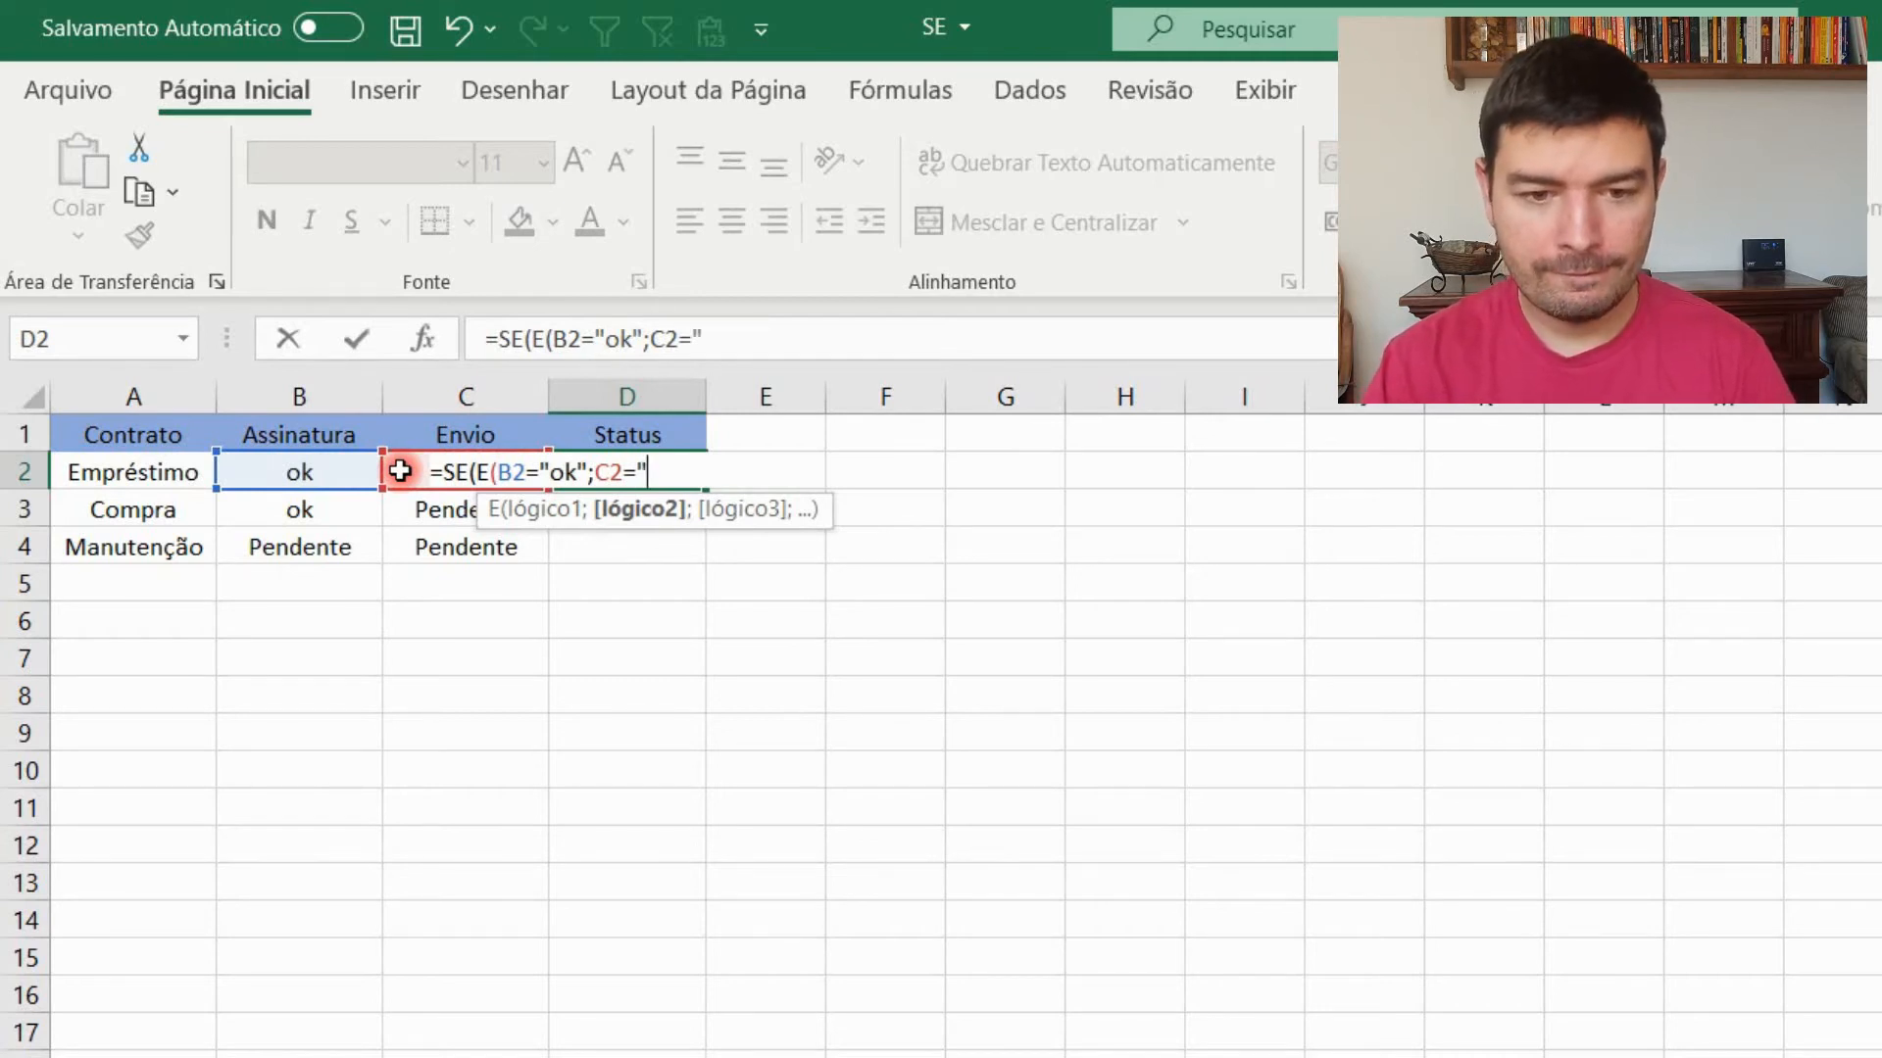
type("ok")
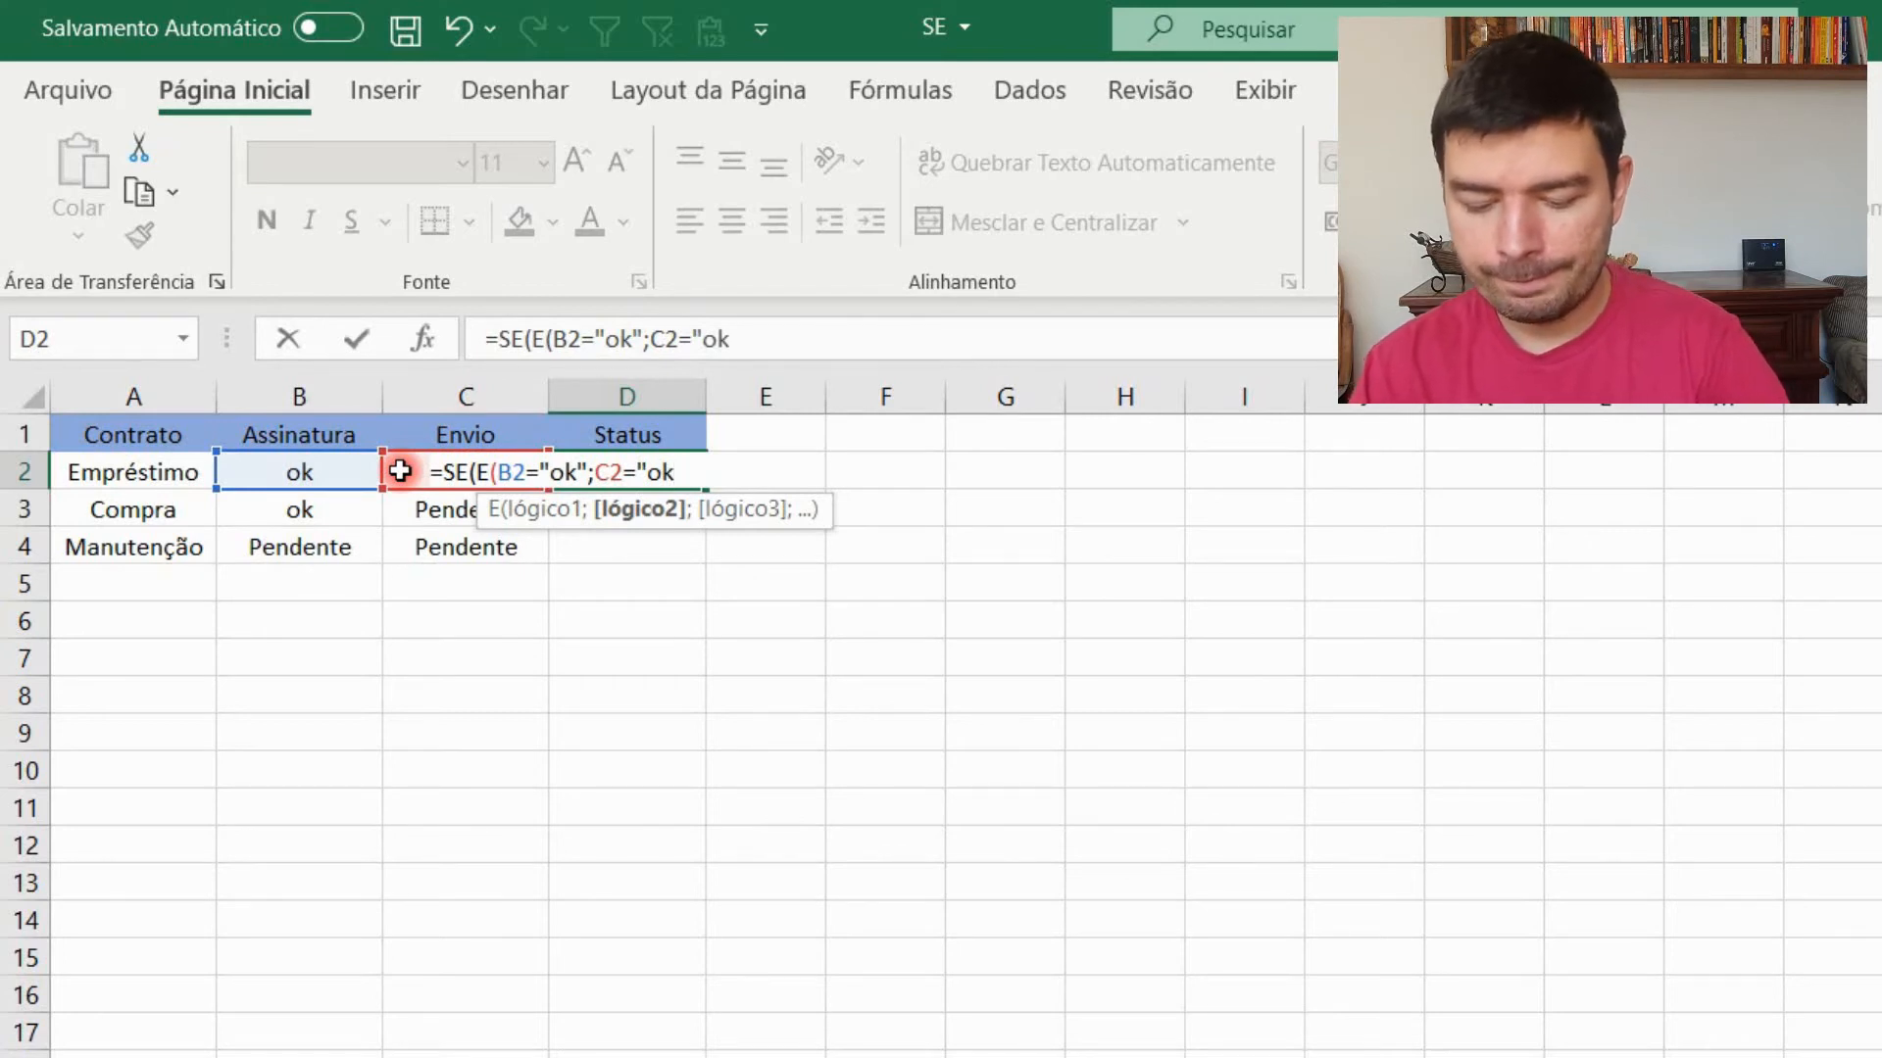
type("\"")
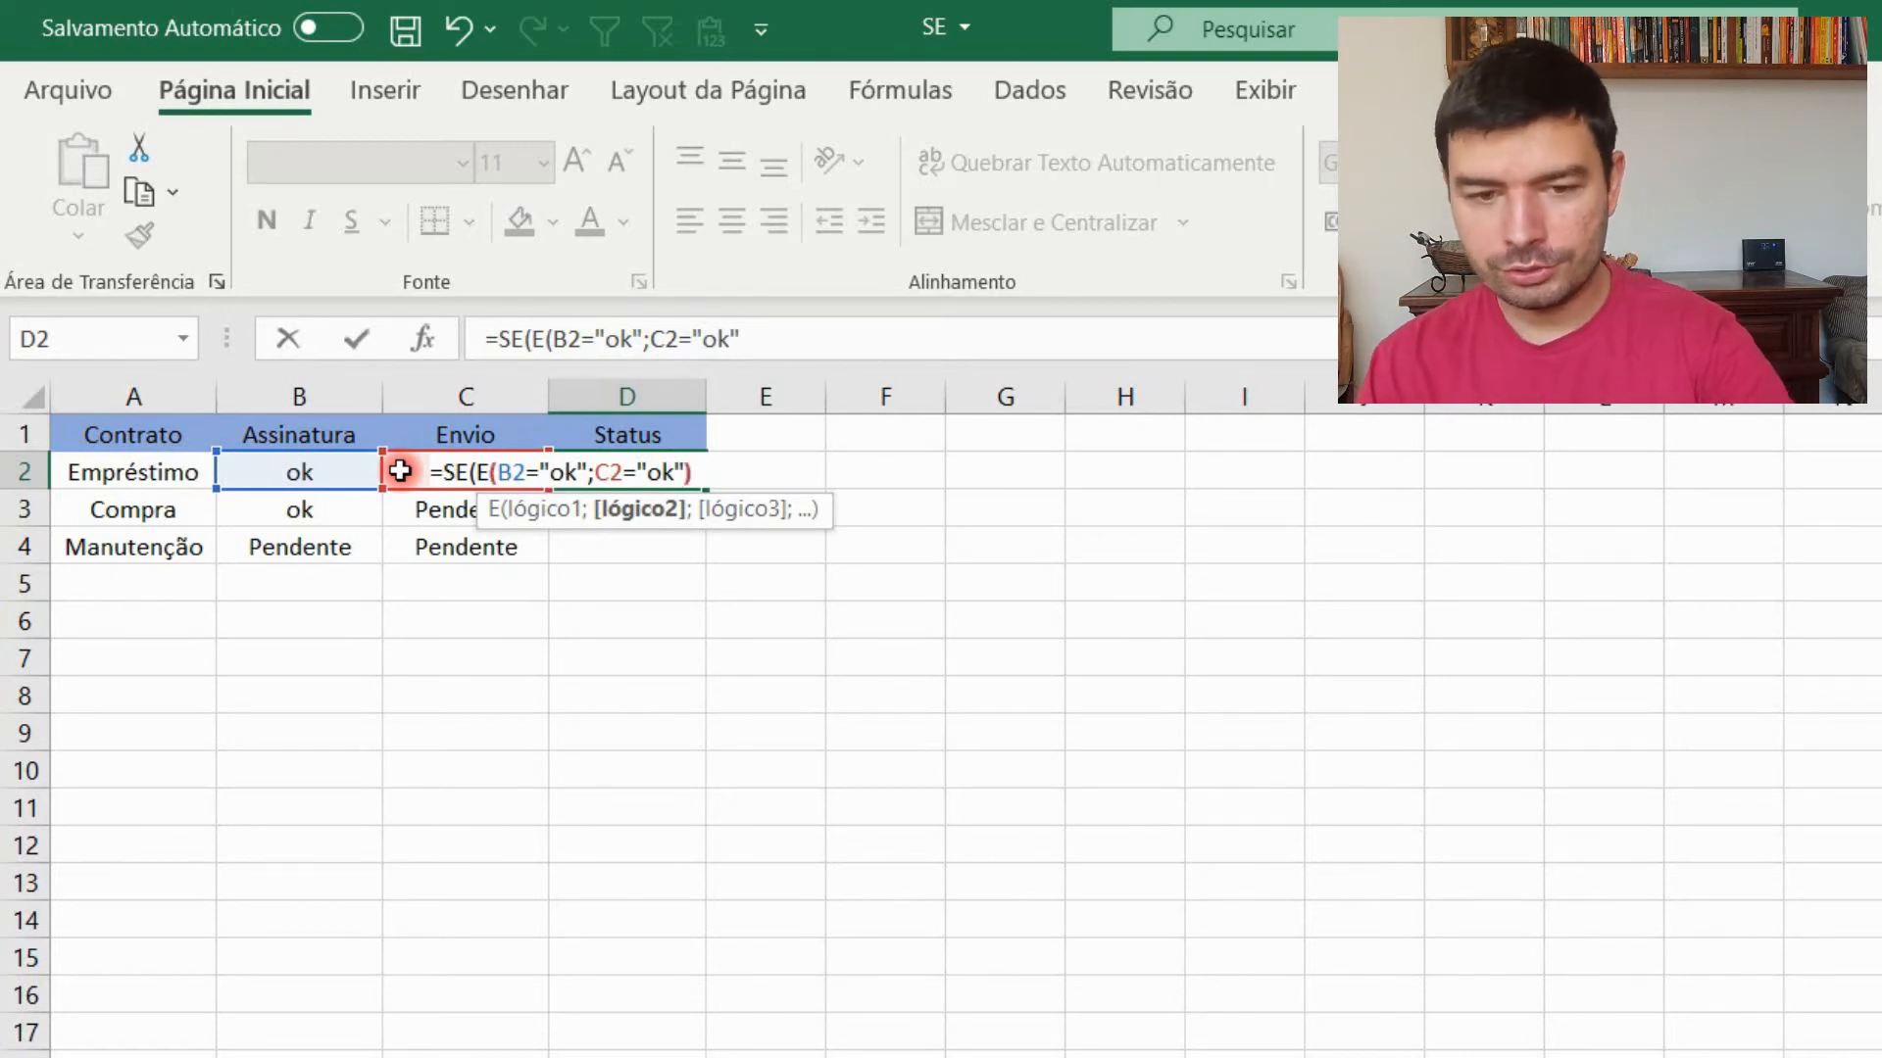
type(")")
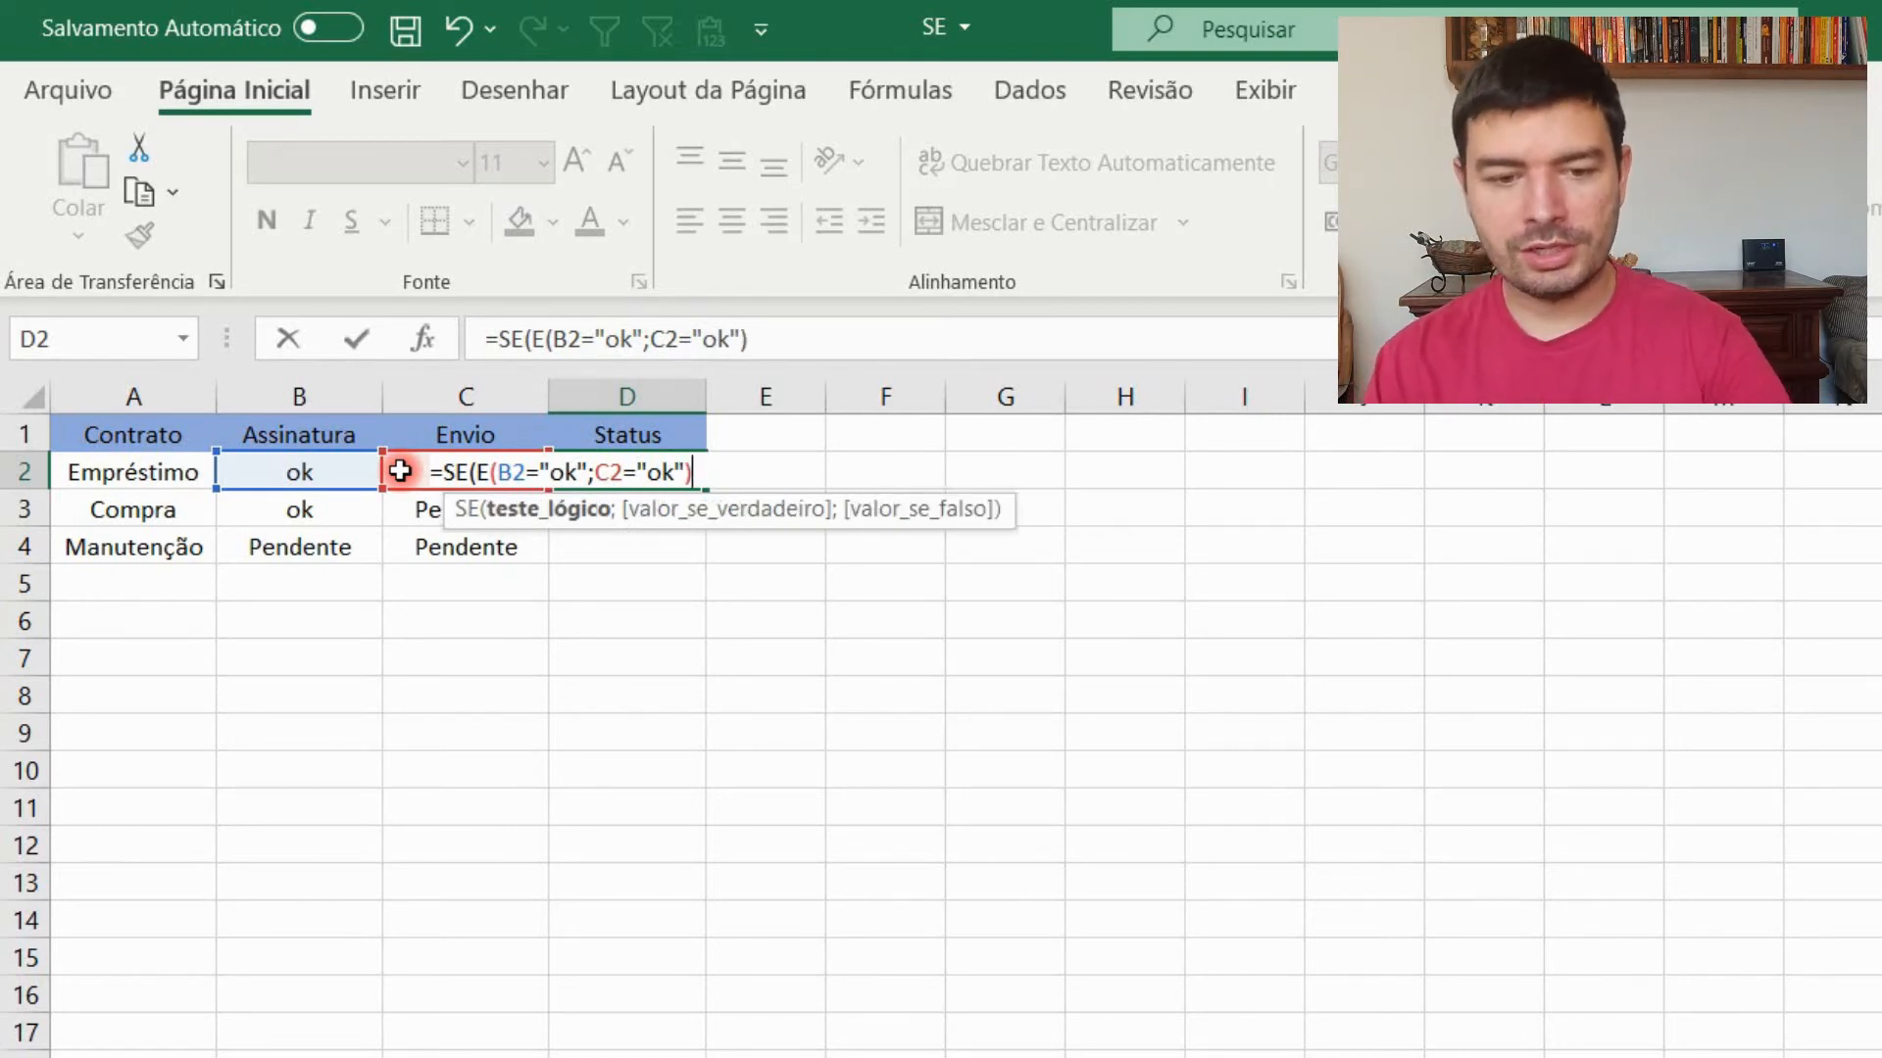
Step: Set "Finalizado" as the value if true of the SE formula in D2 and open its value-if-false argument
left_click(481, 473)
left_click_drag(482, 473, 545, 519)
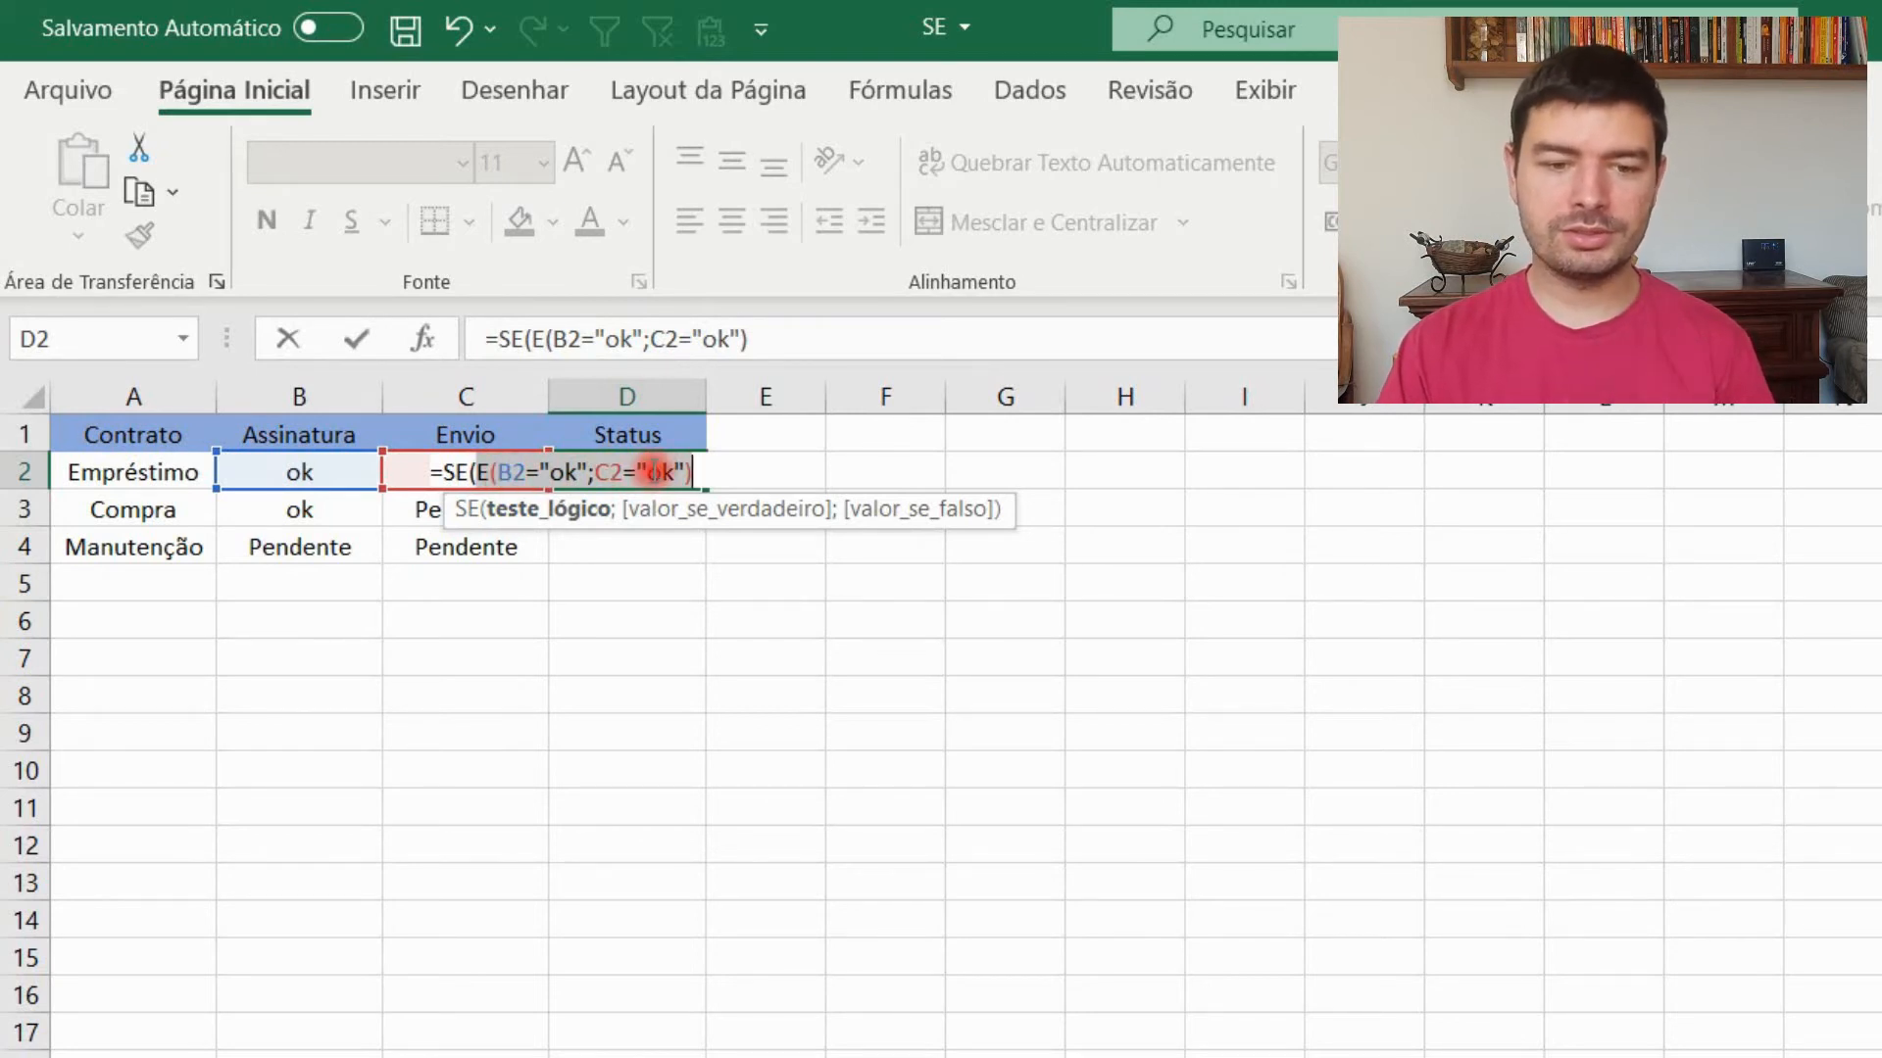
left_click(698, 474)
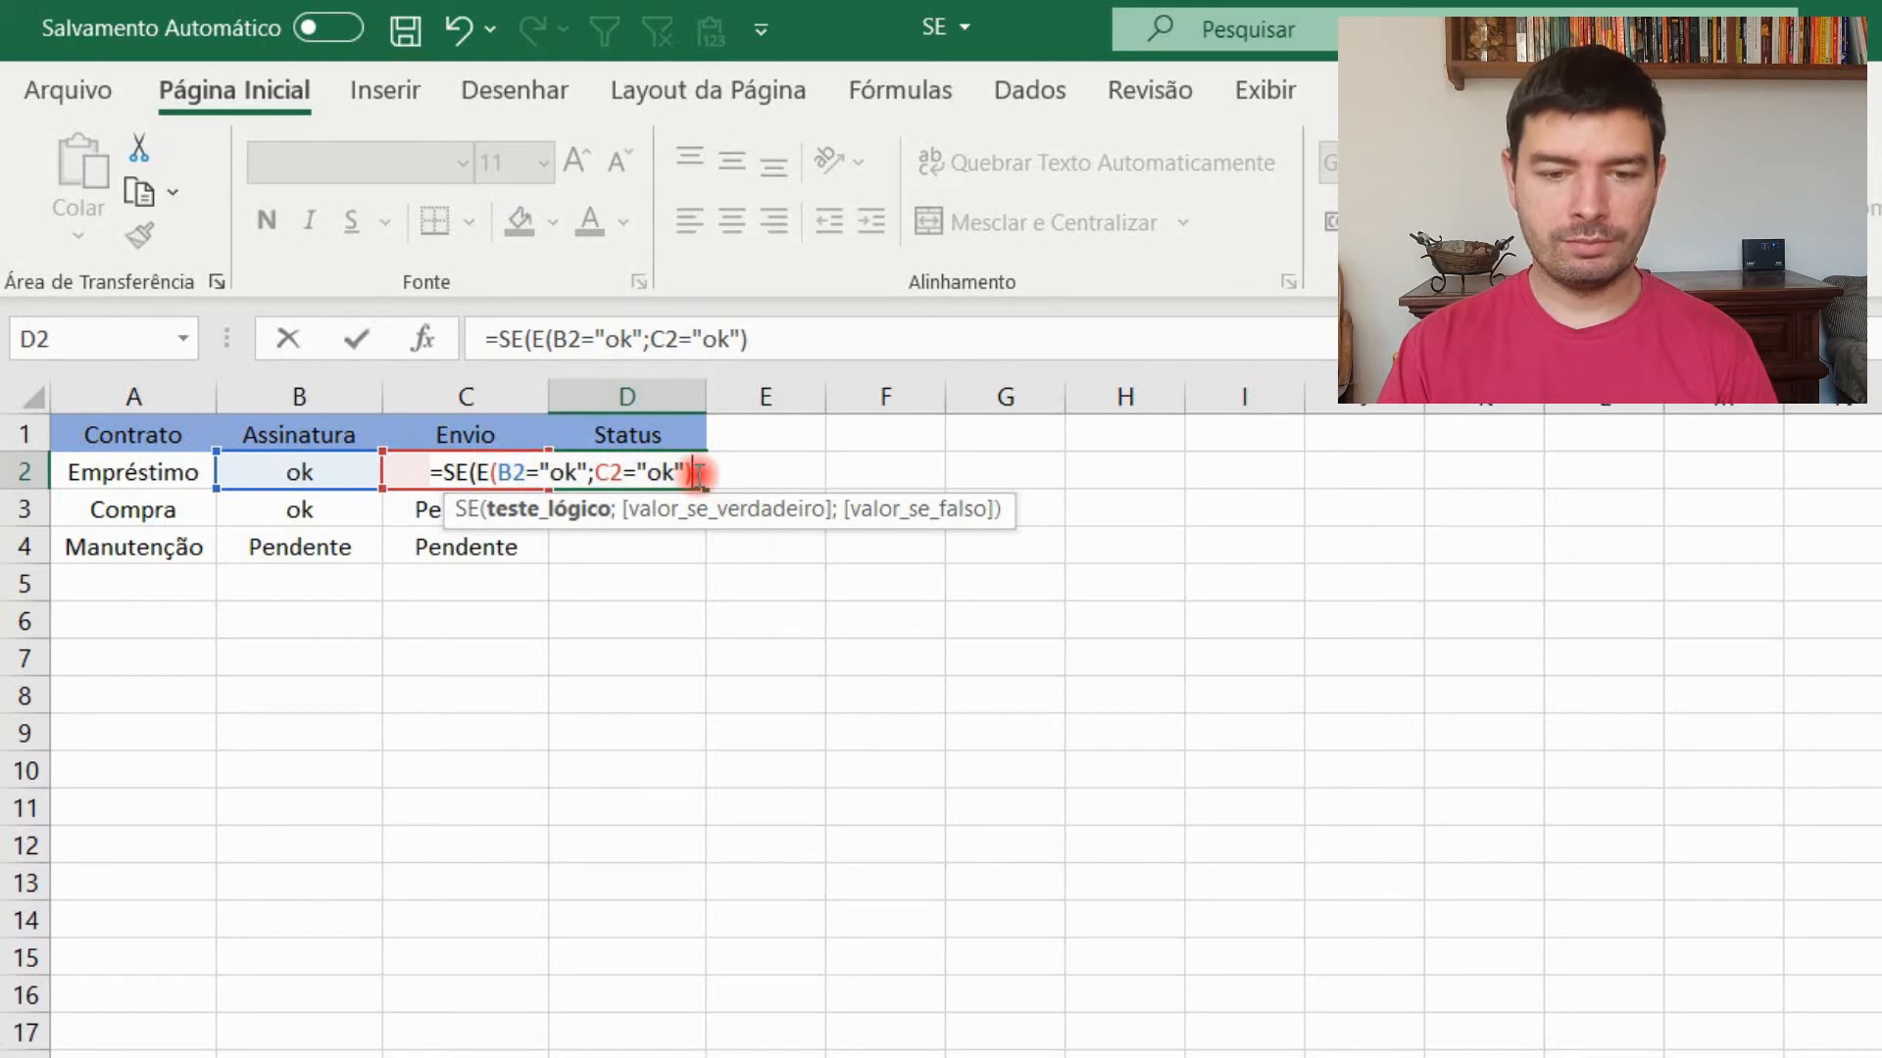
type(";")
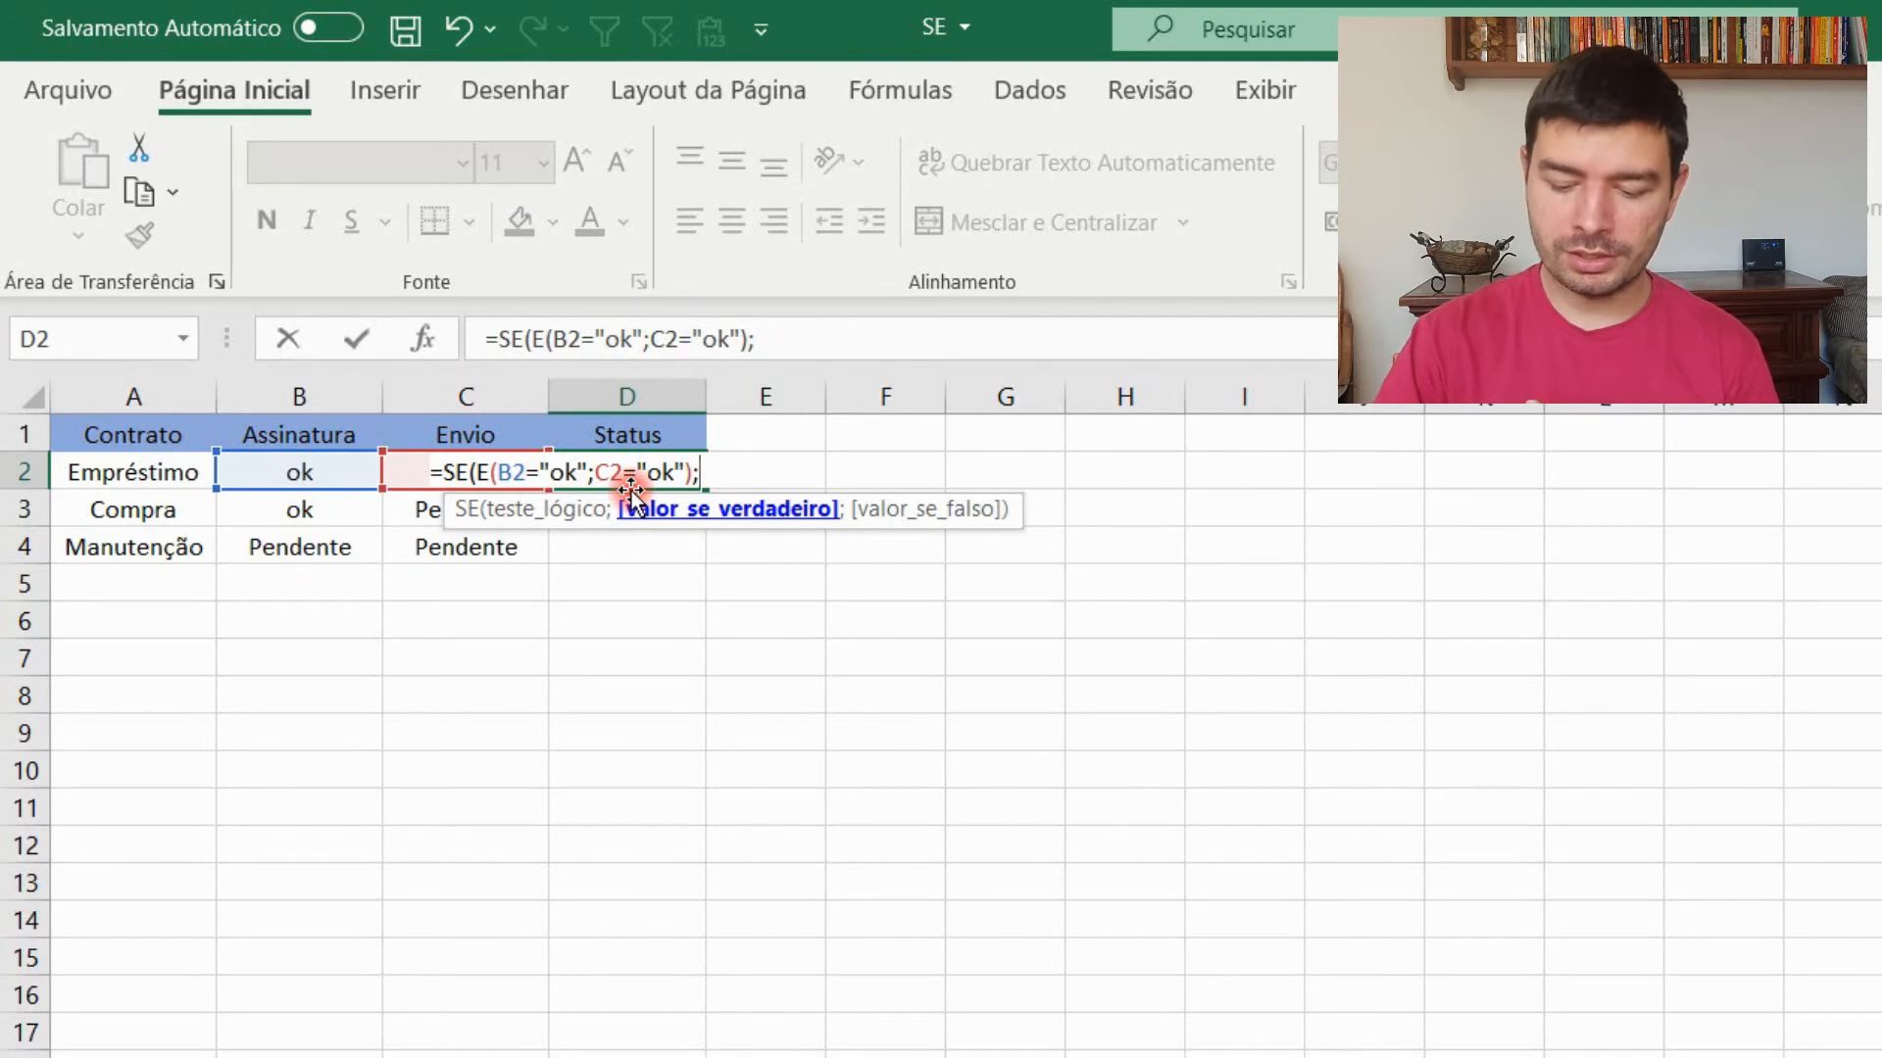
type("\"")
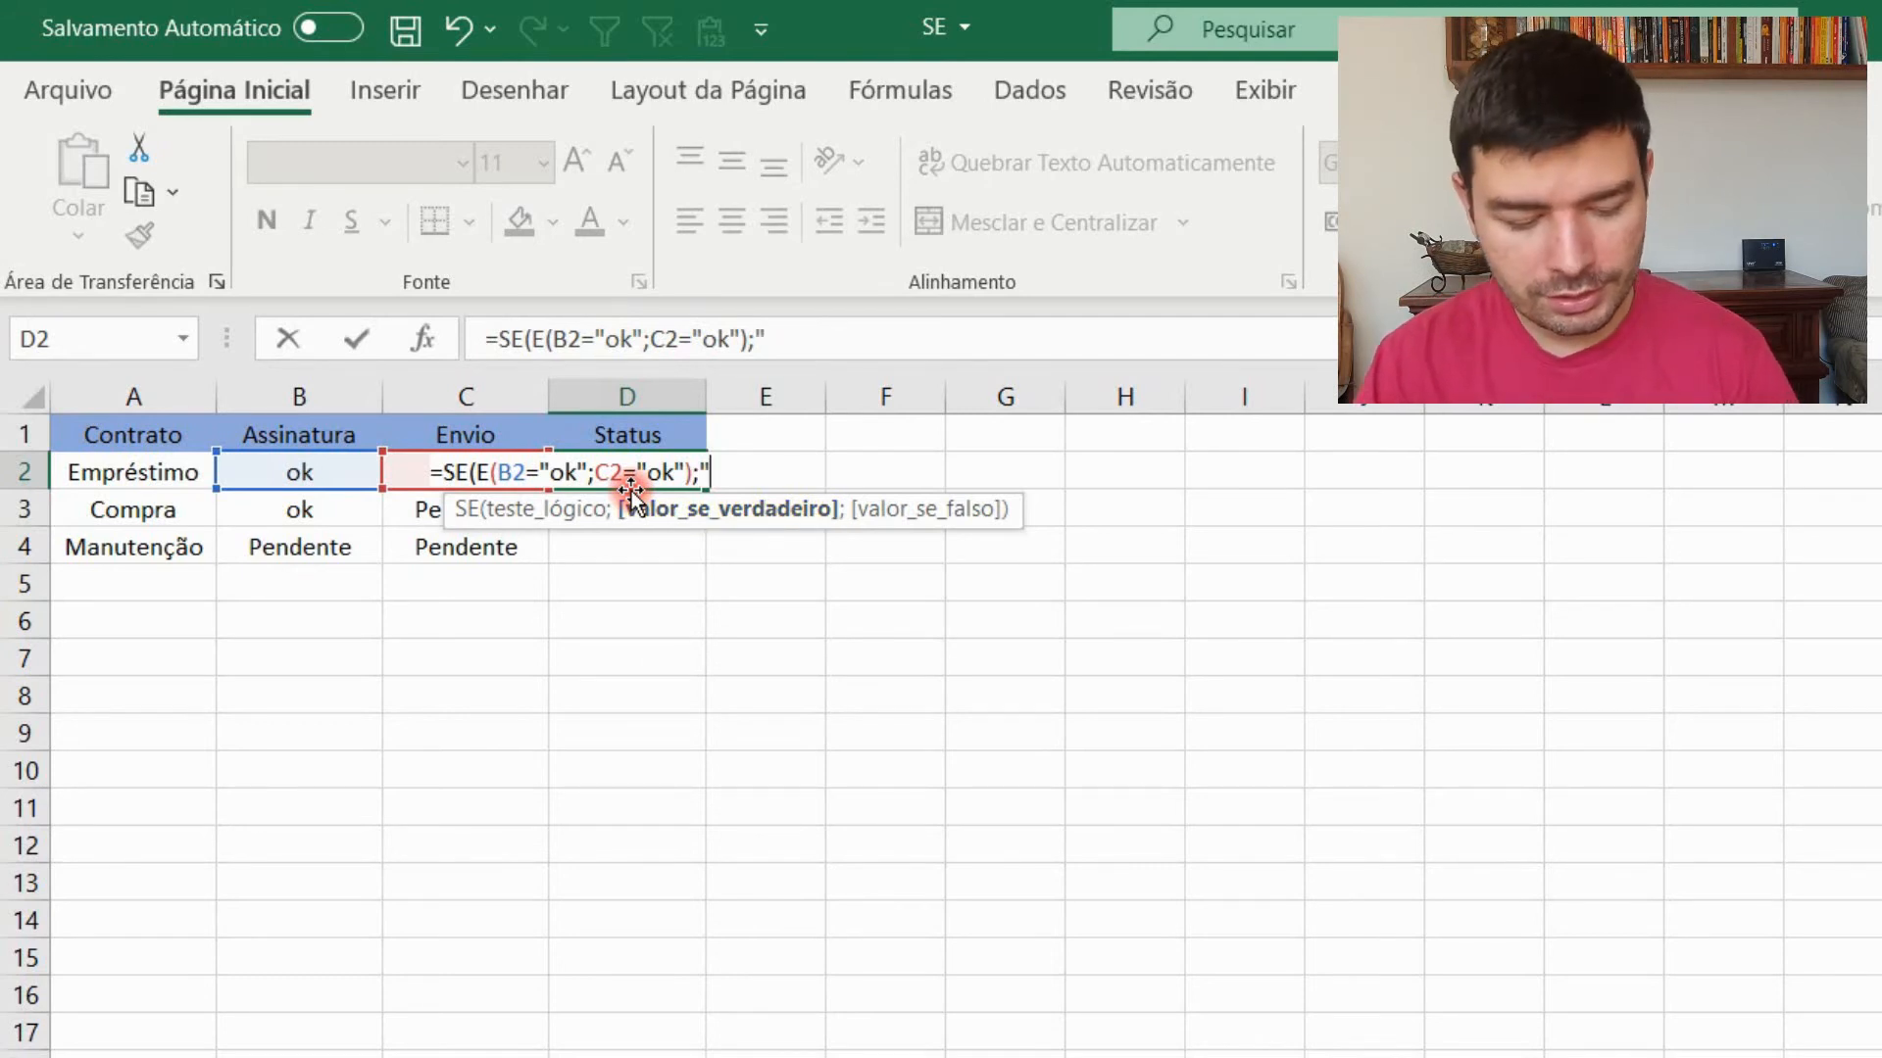
type("Finaliza")
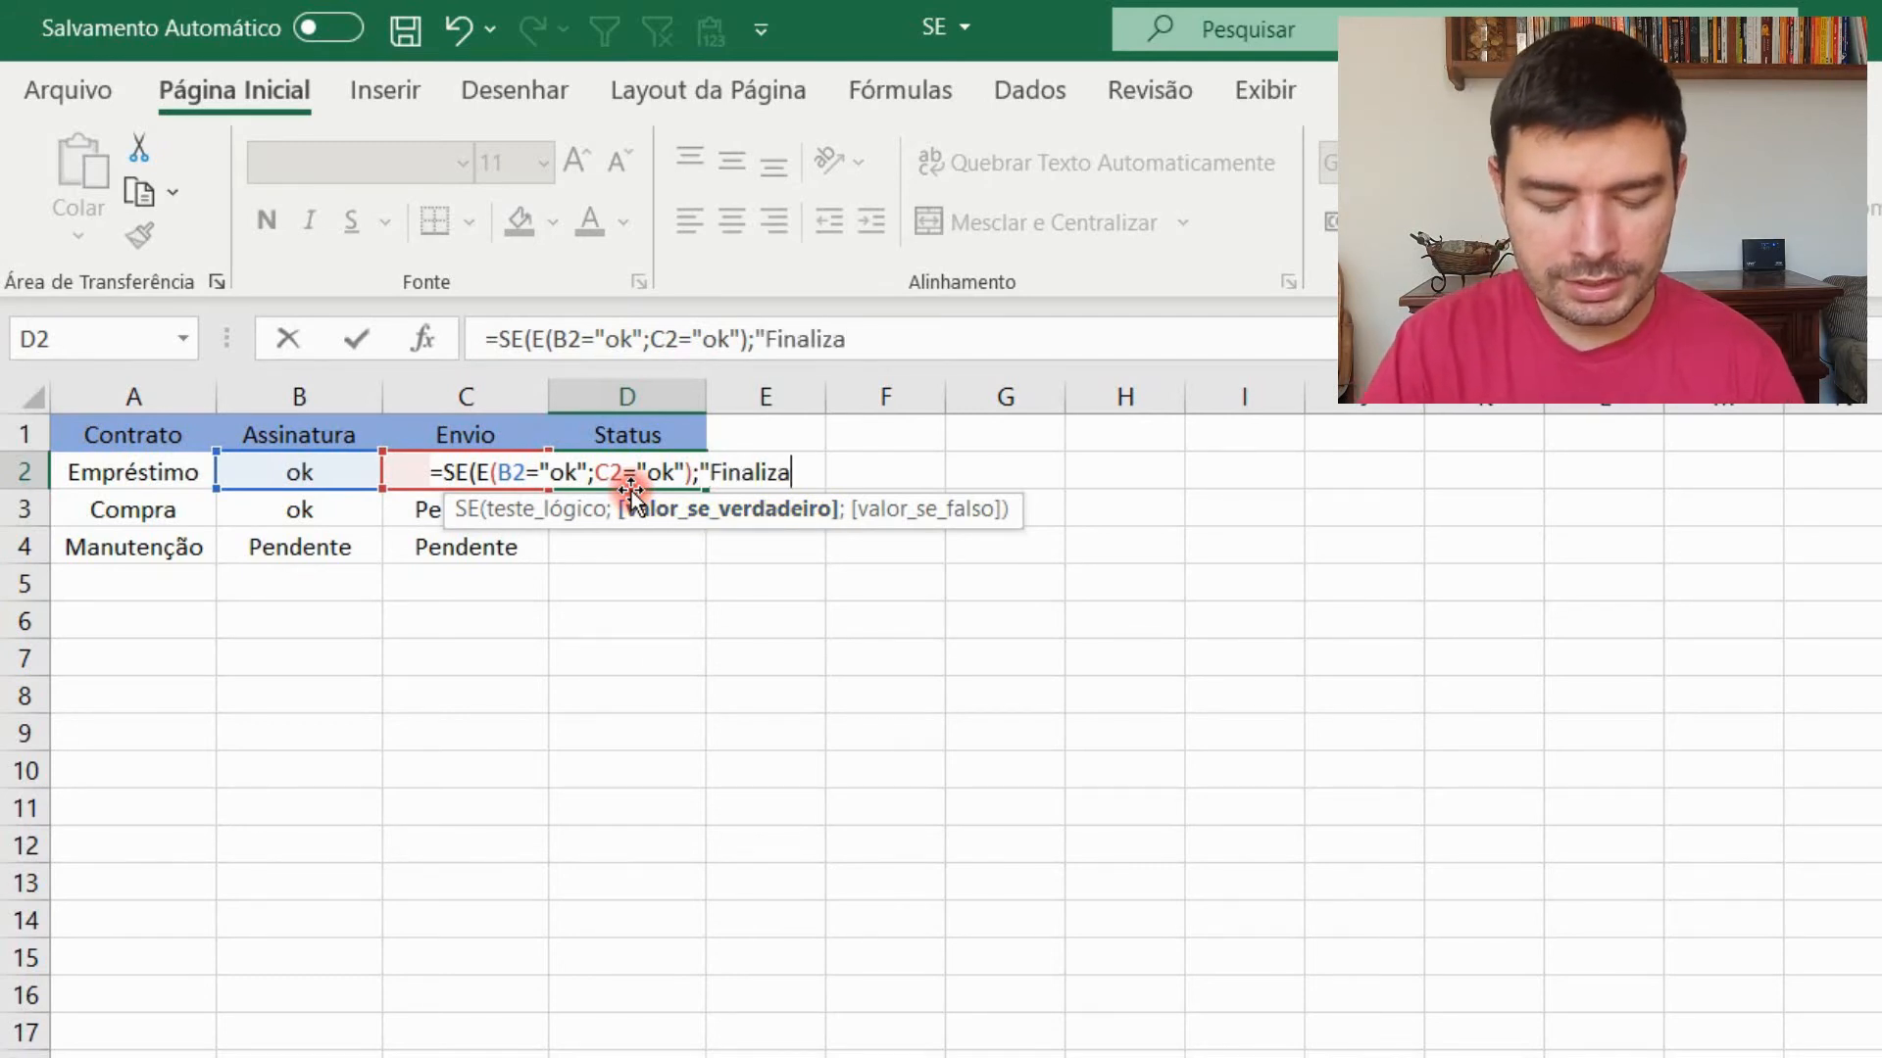
type("do\"")
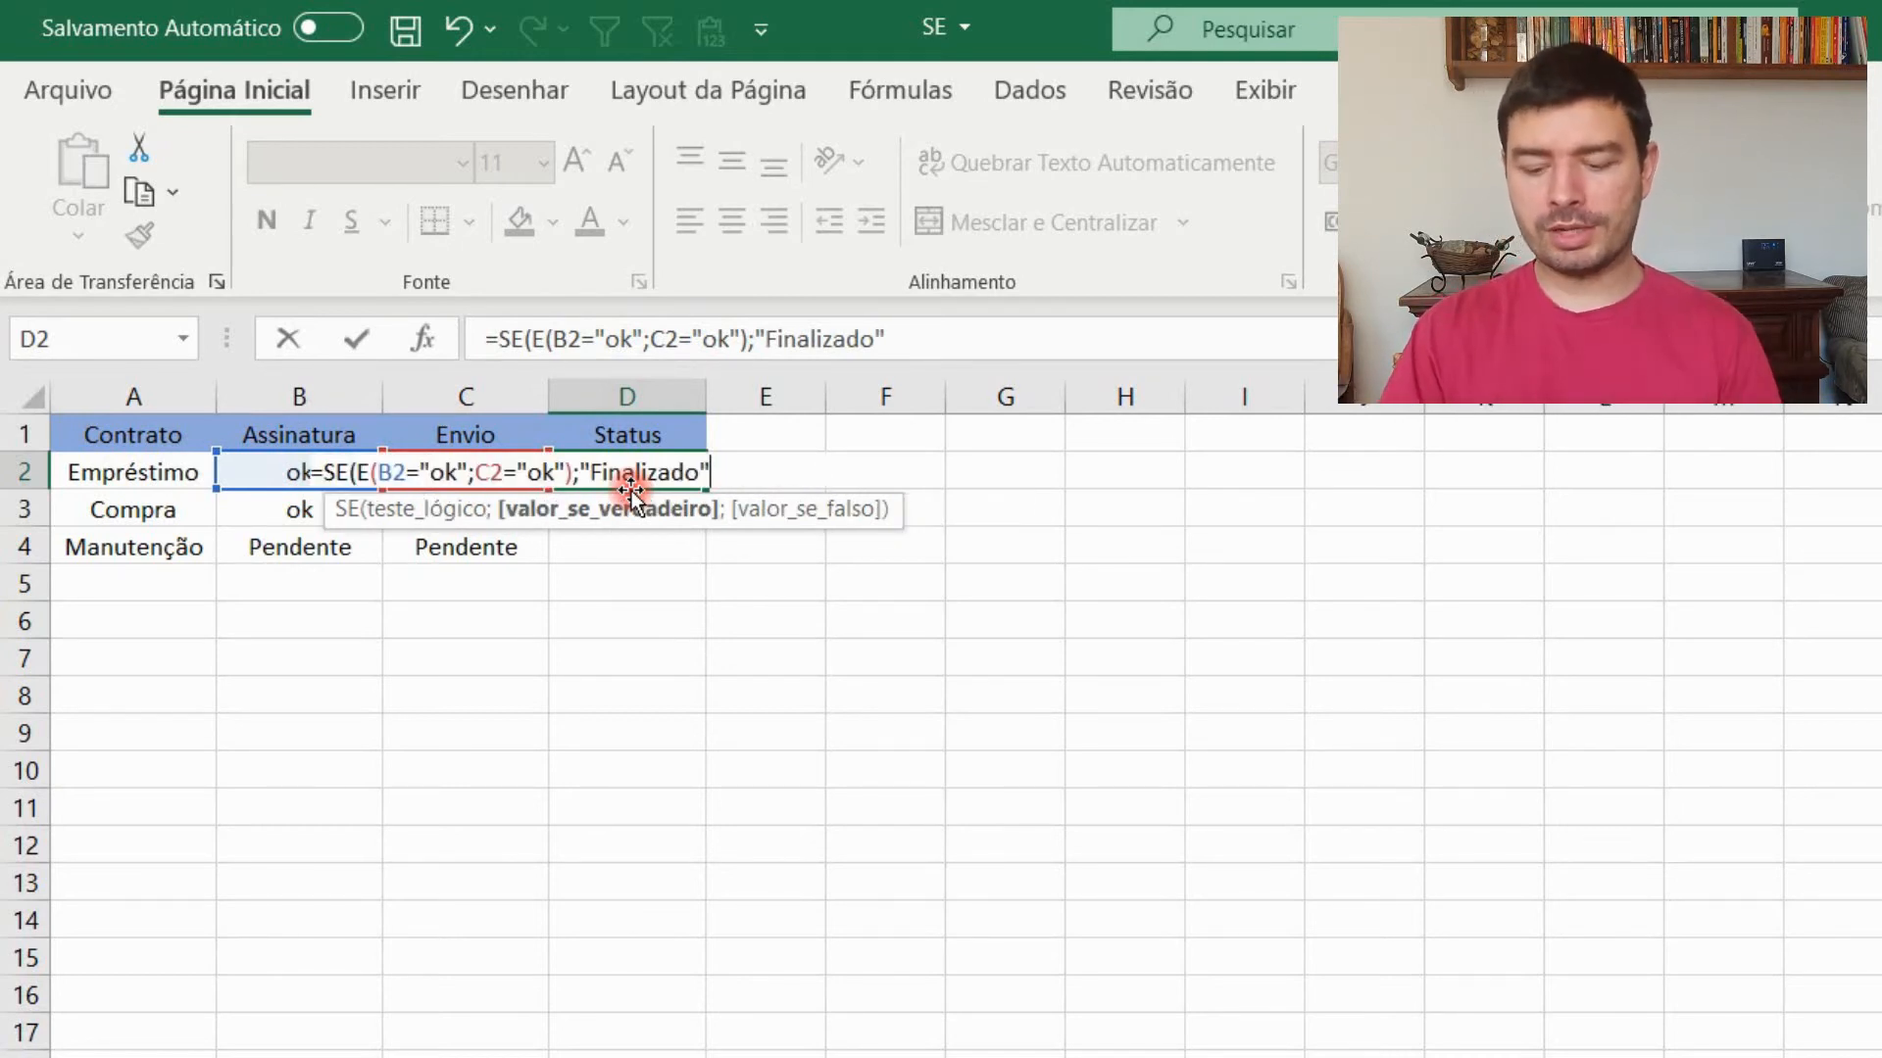
type(";")
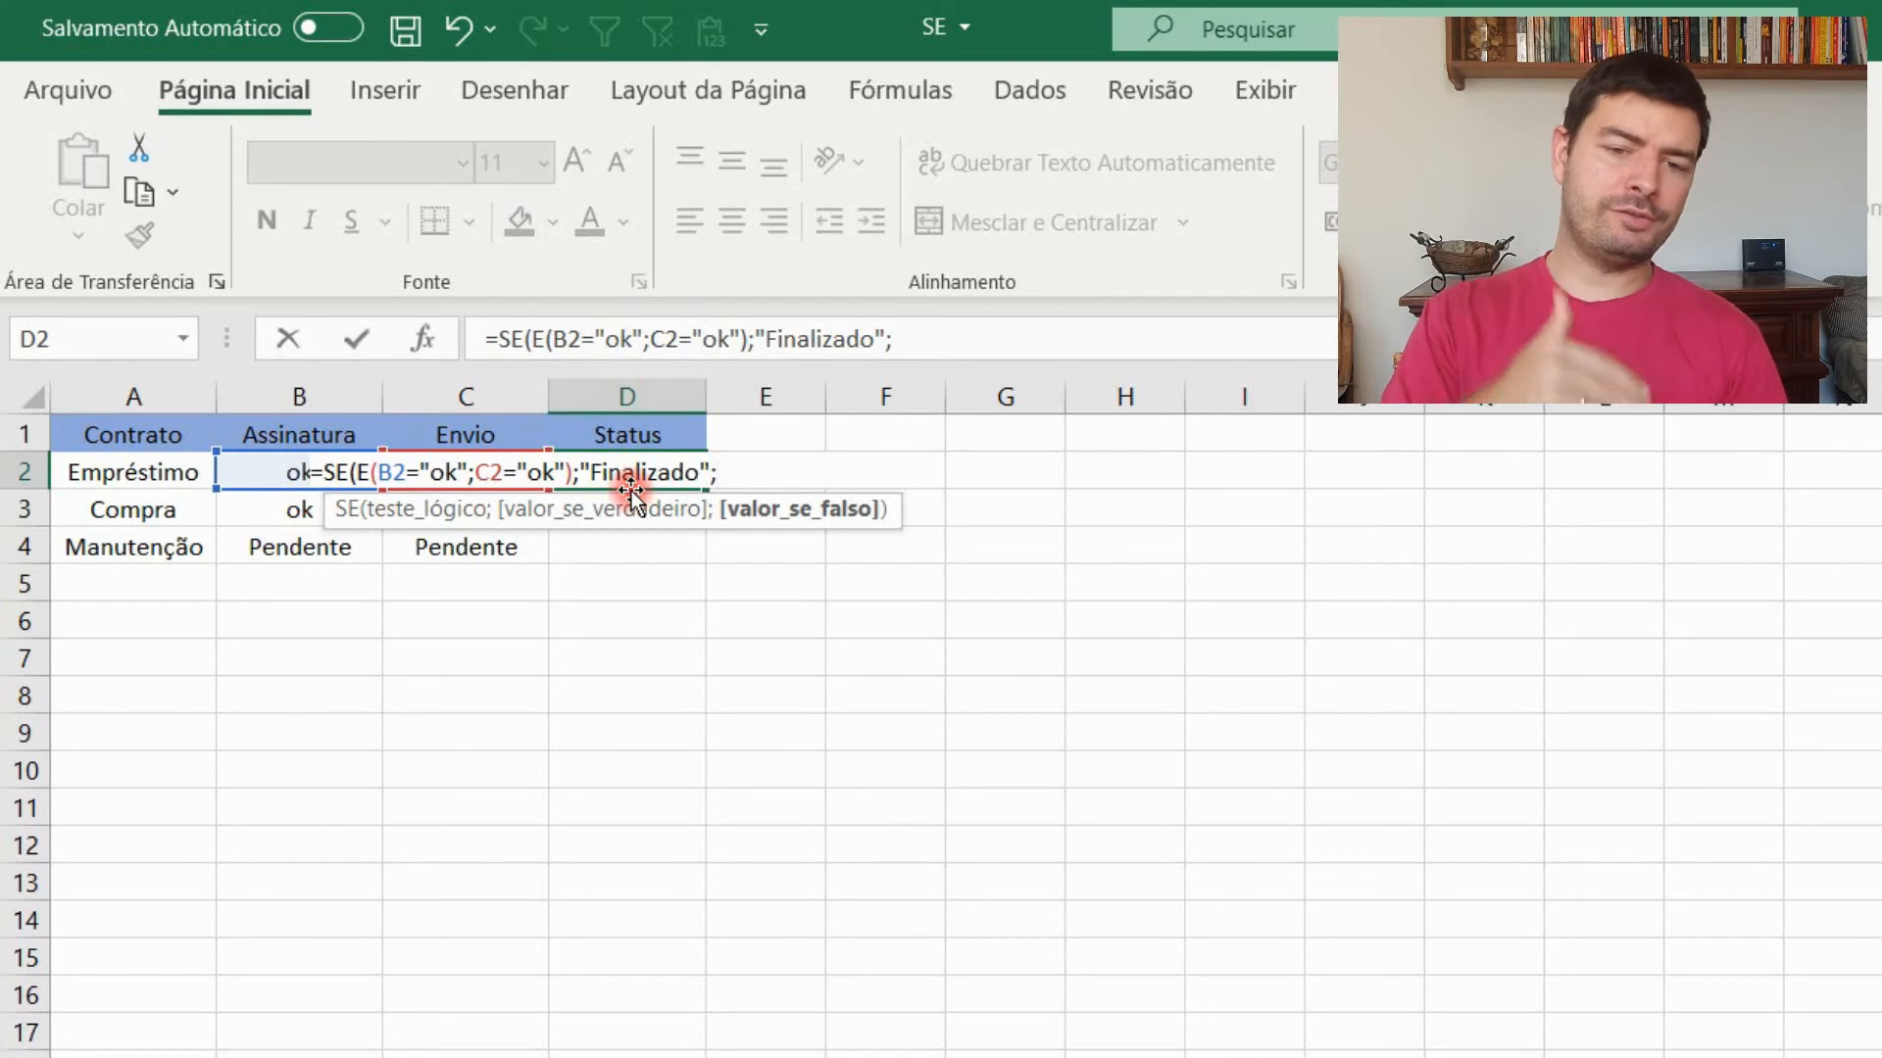
Step: Copy the unfinished SE formula, cancel the edit of D2 and paste the formula back into the empty cell for further editing
left_click(984, 329)
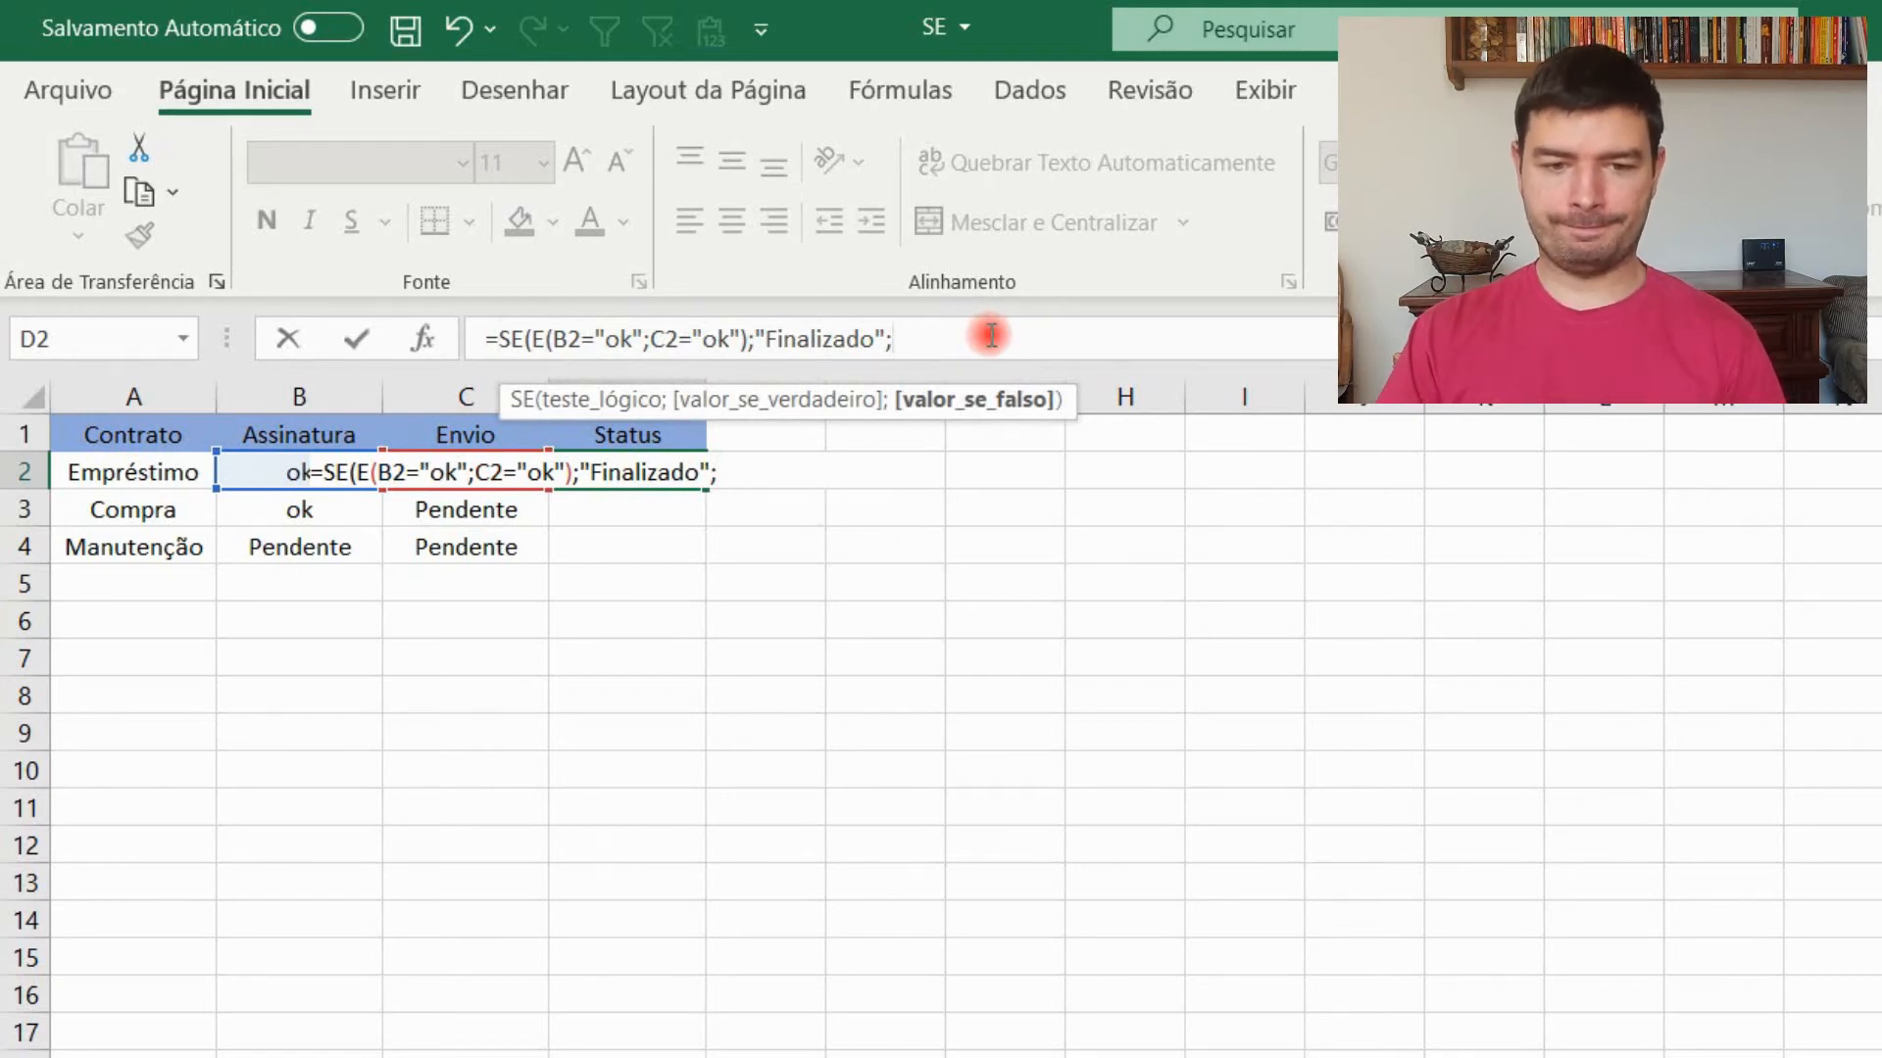
left_click_drag(991, 335, 380, 335)
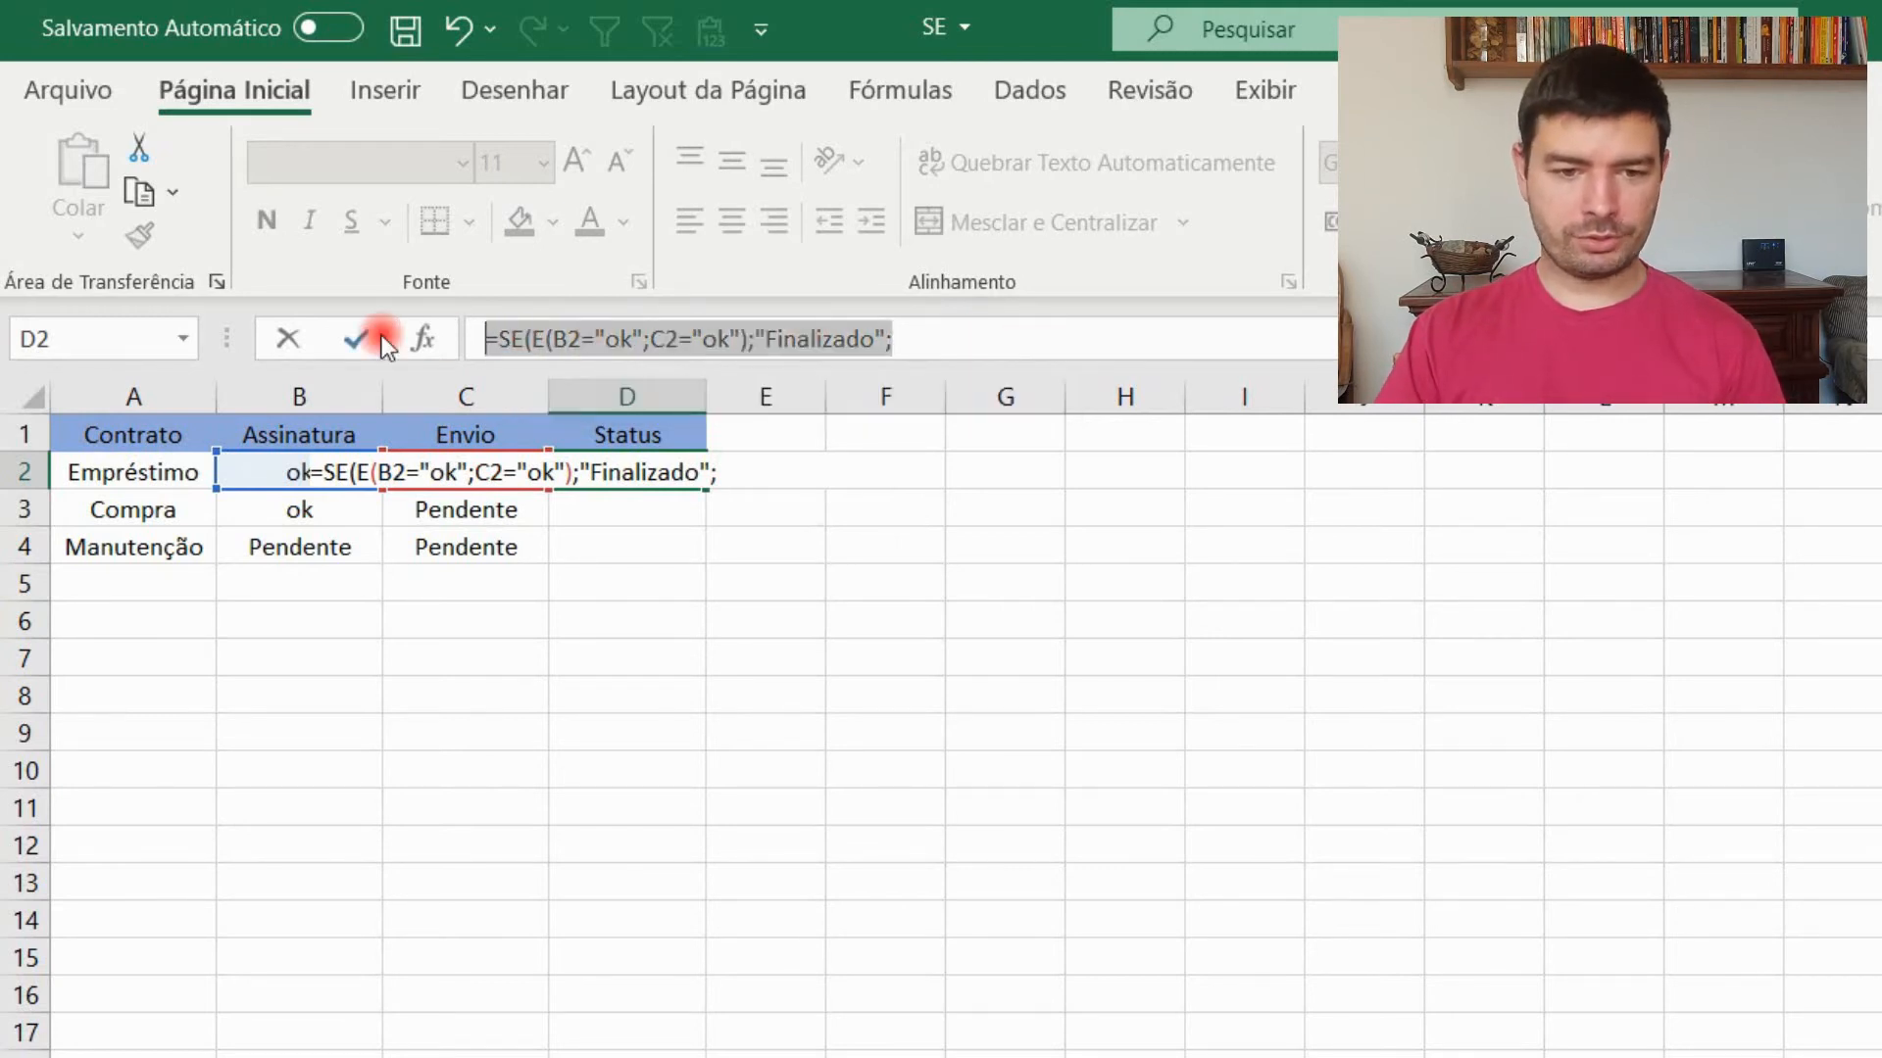
key("ctrl+c")
key("Escape")
left_click(630, 336)
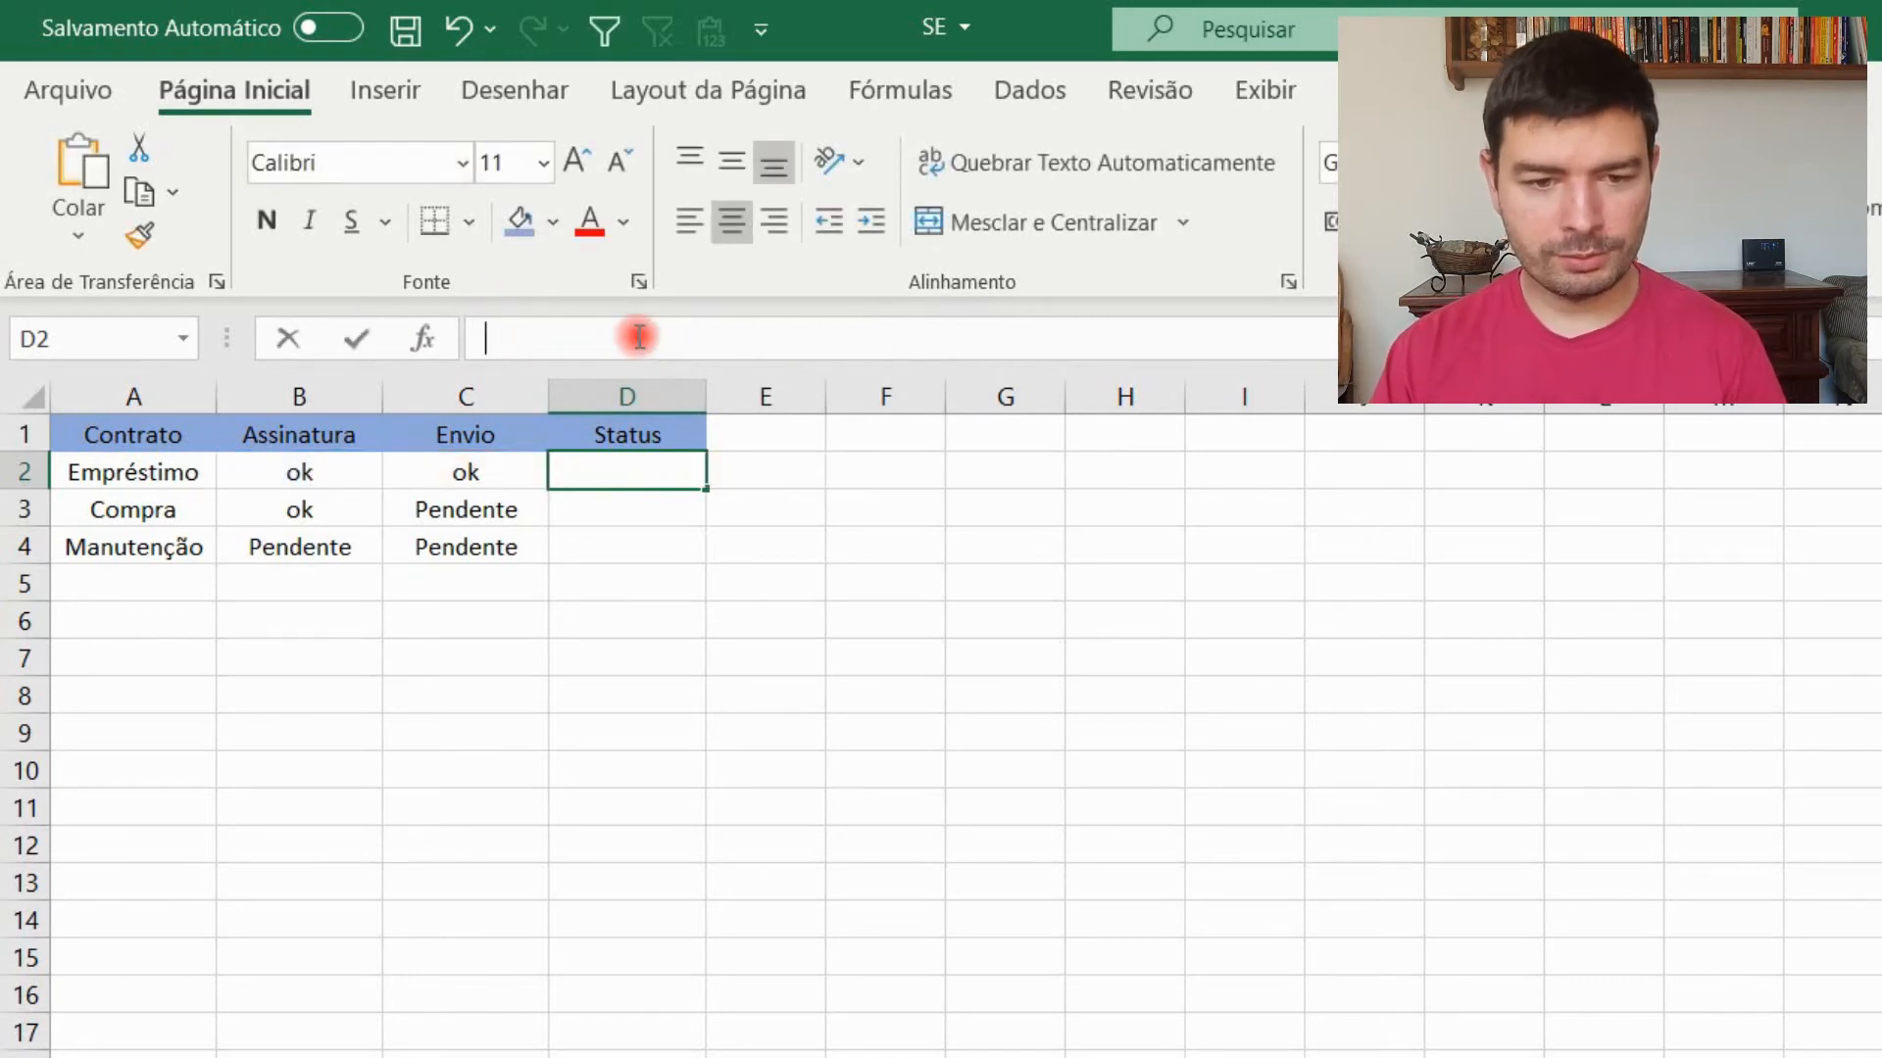
key("ctrl+v")
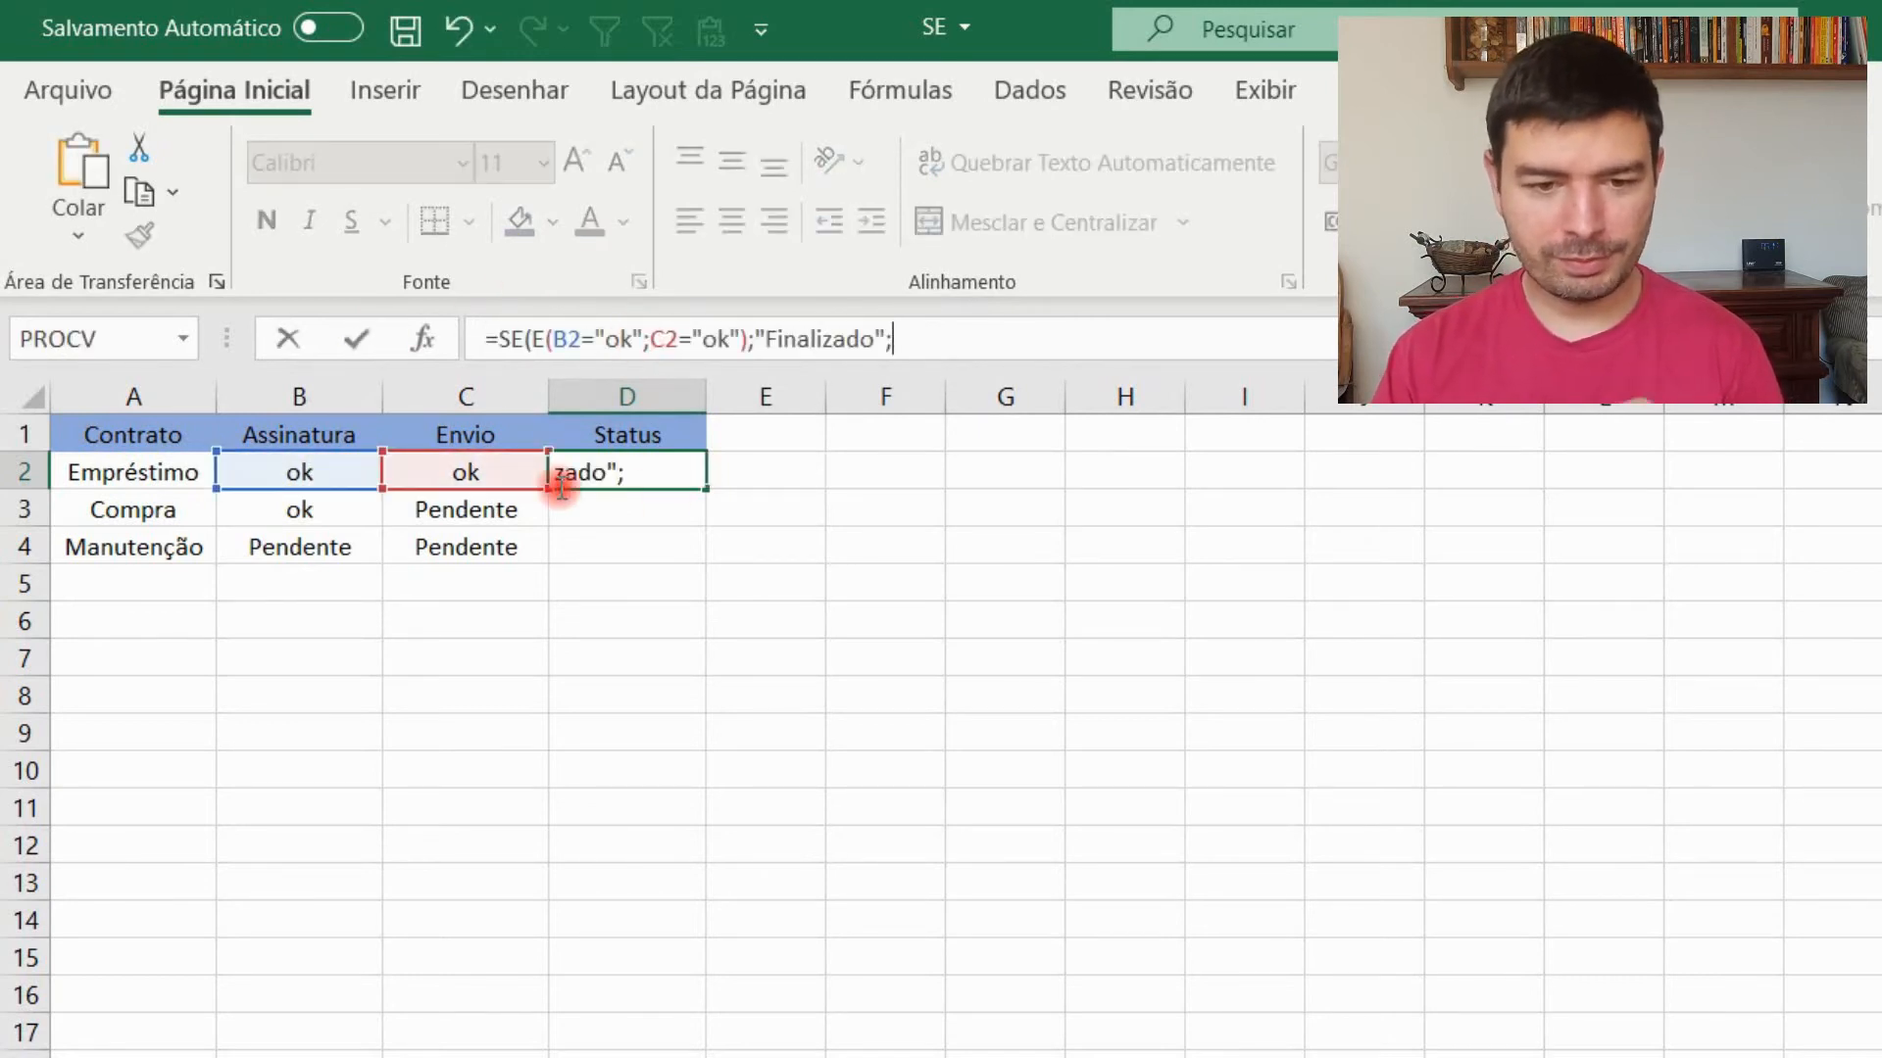
Step: Nest a second SE as the value if false in D2, testing B2="ok" and returning "Parcial" when true
left_click(949, 338)
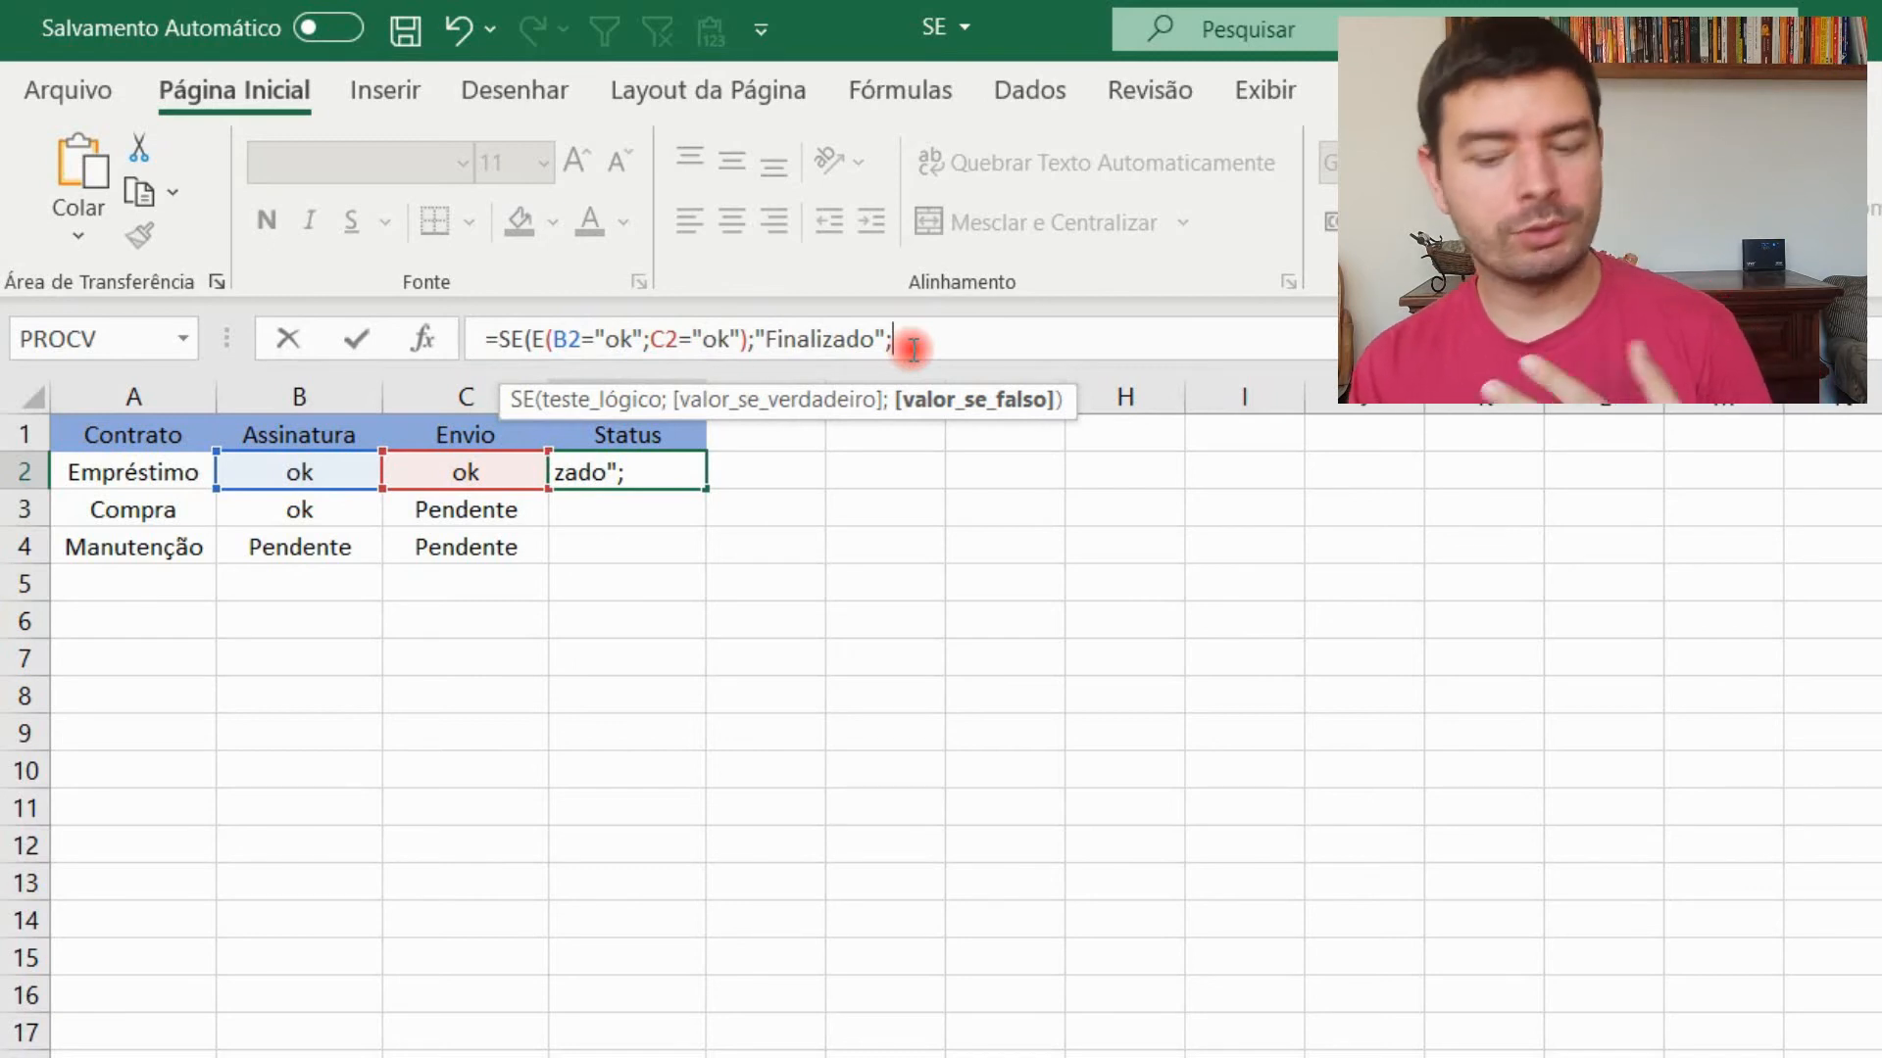
type("SE(")
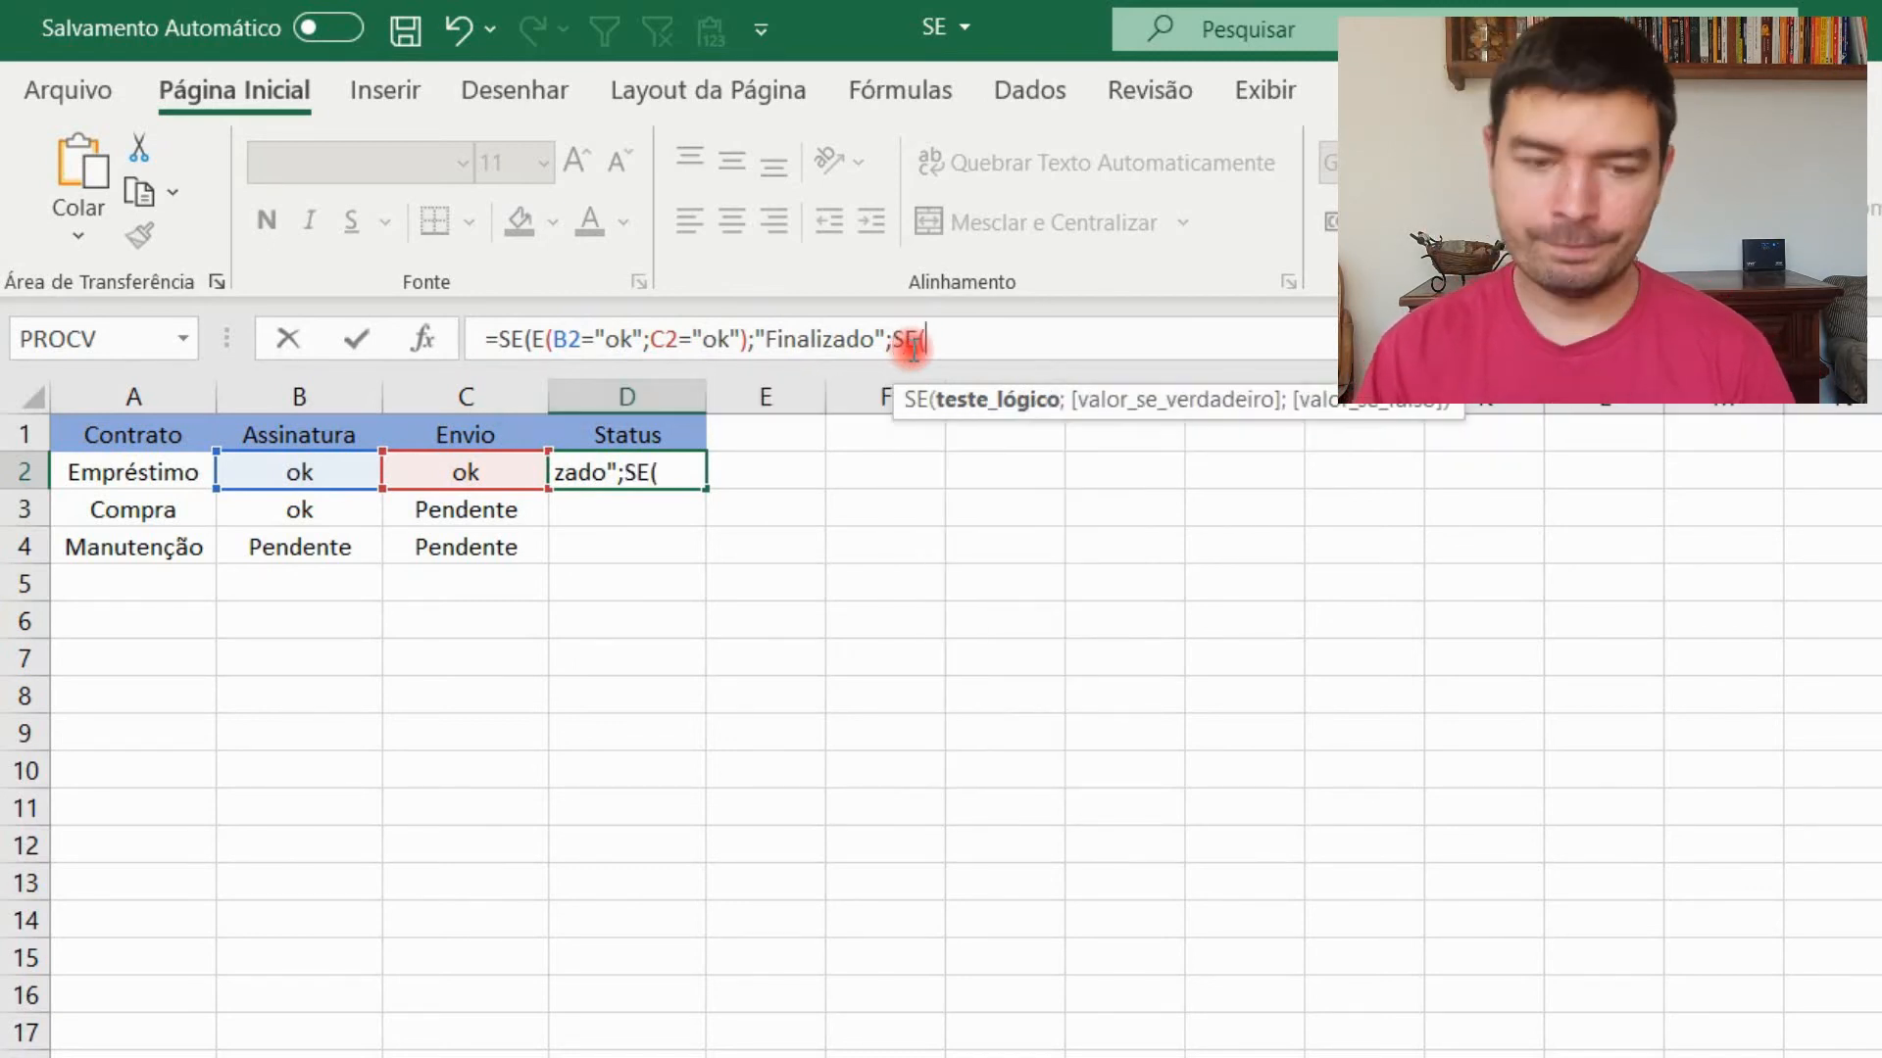
left_click(349, 512)
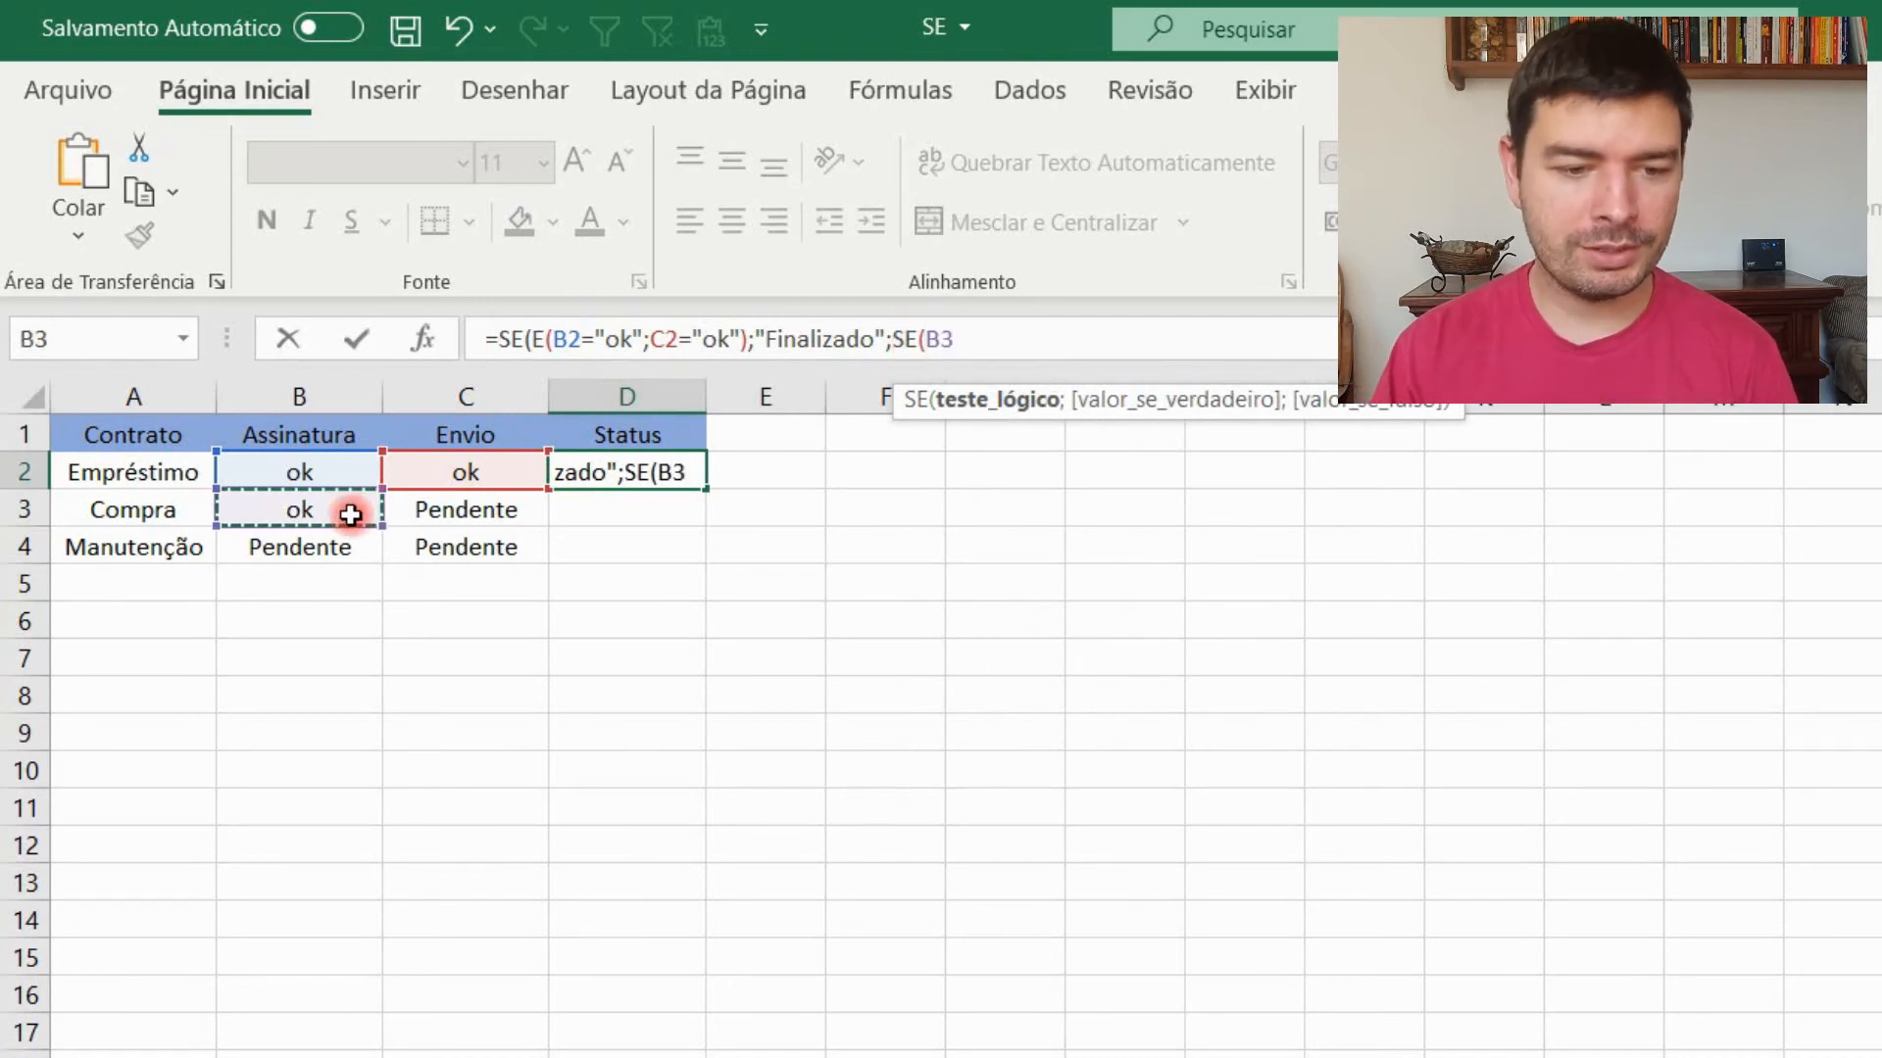
left_click(327, 475)
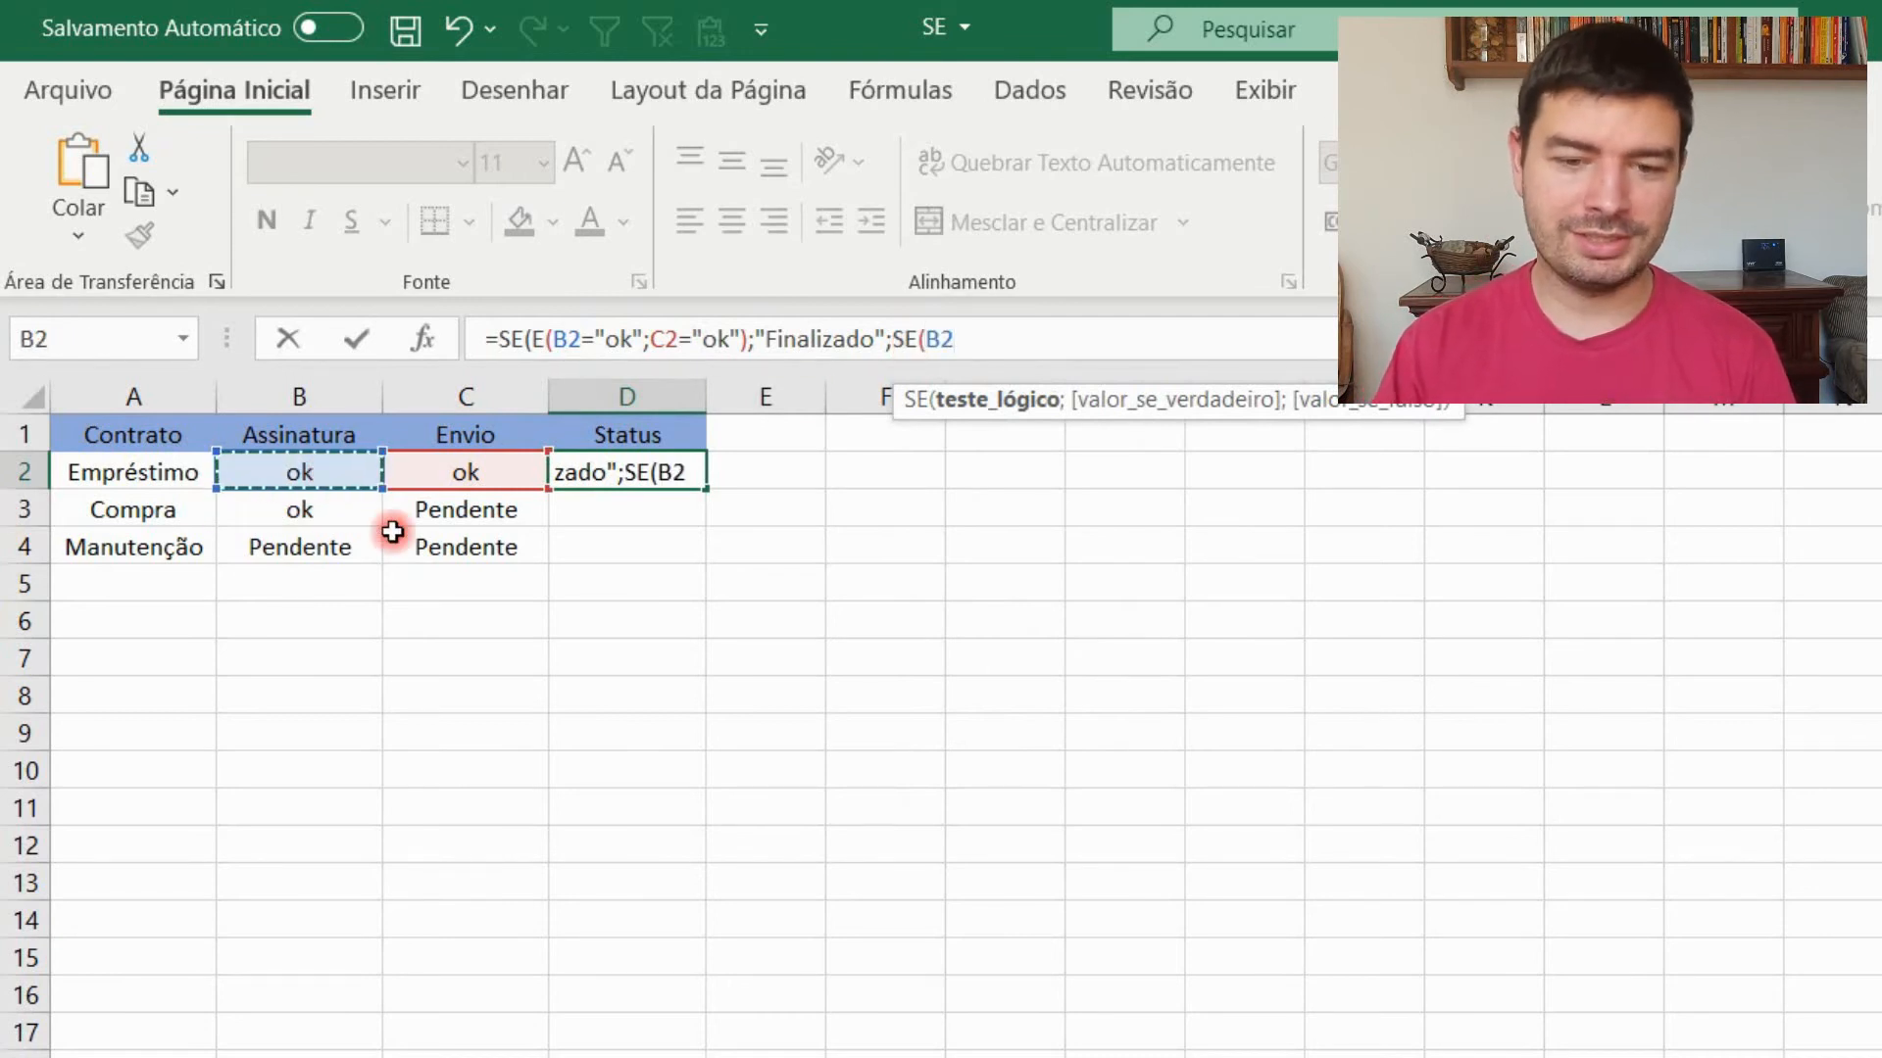
type("=")
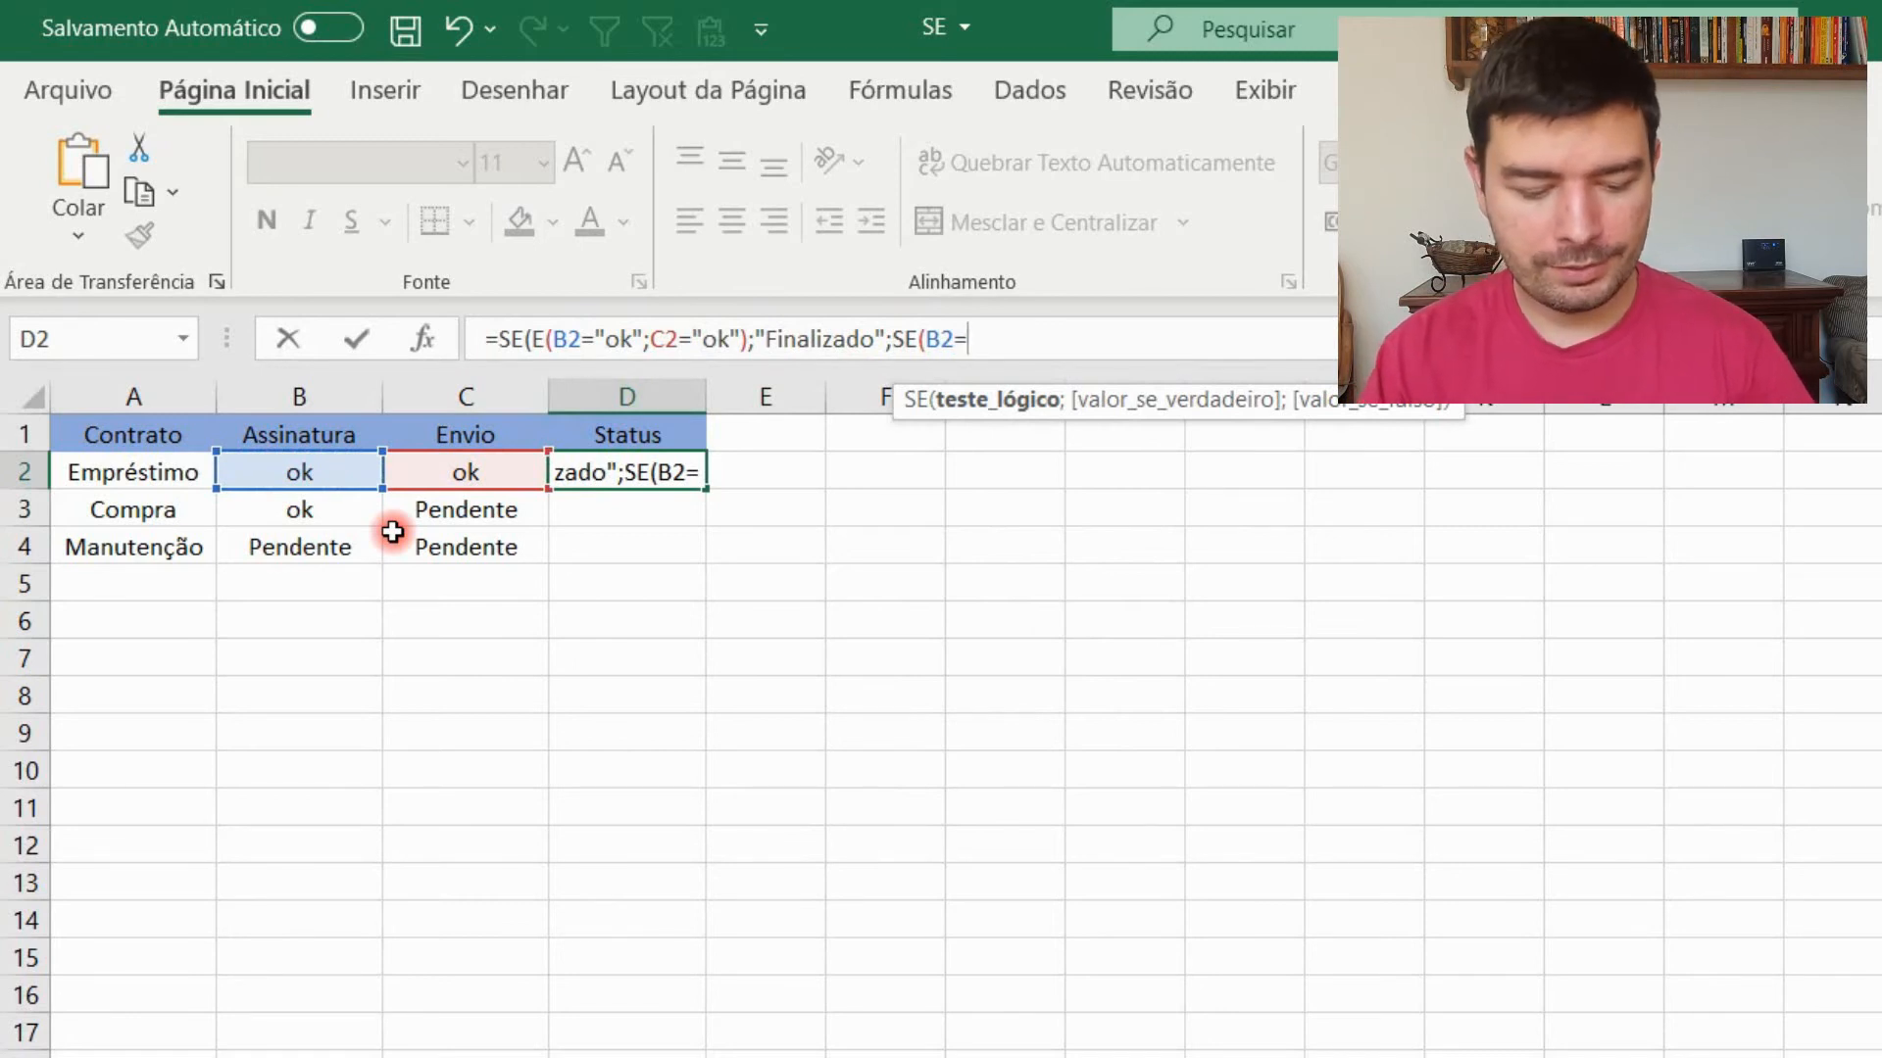
type("\"ok\";")
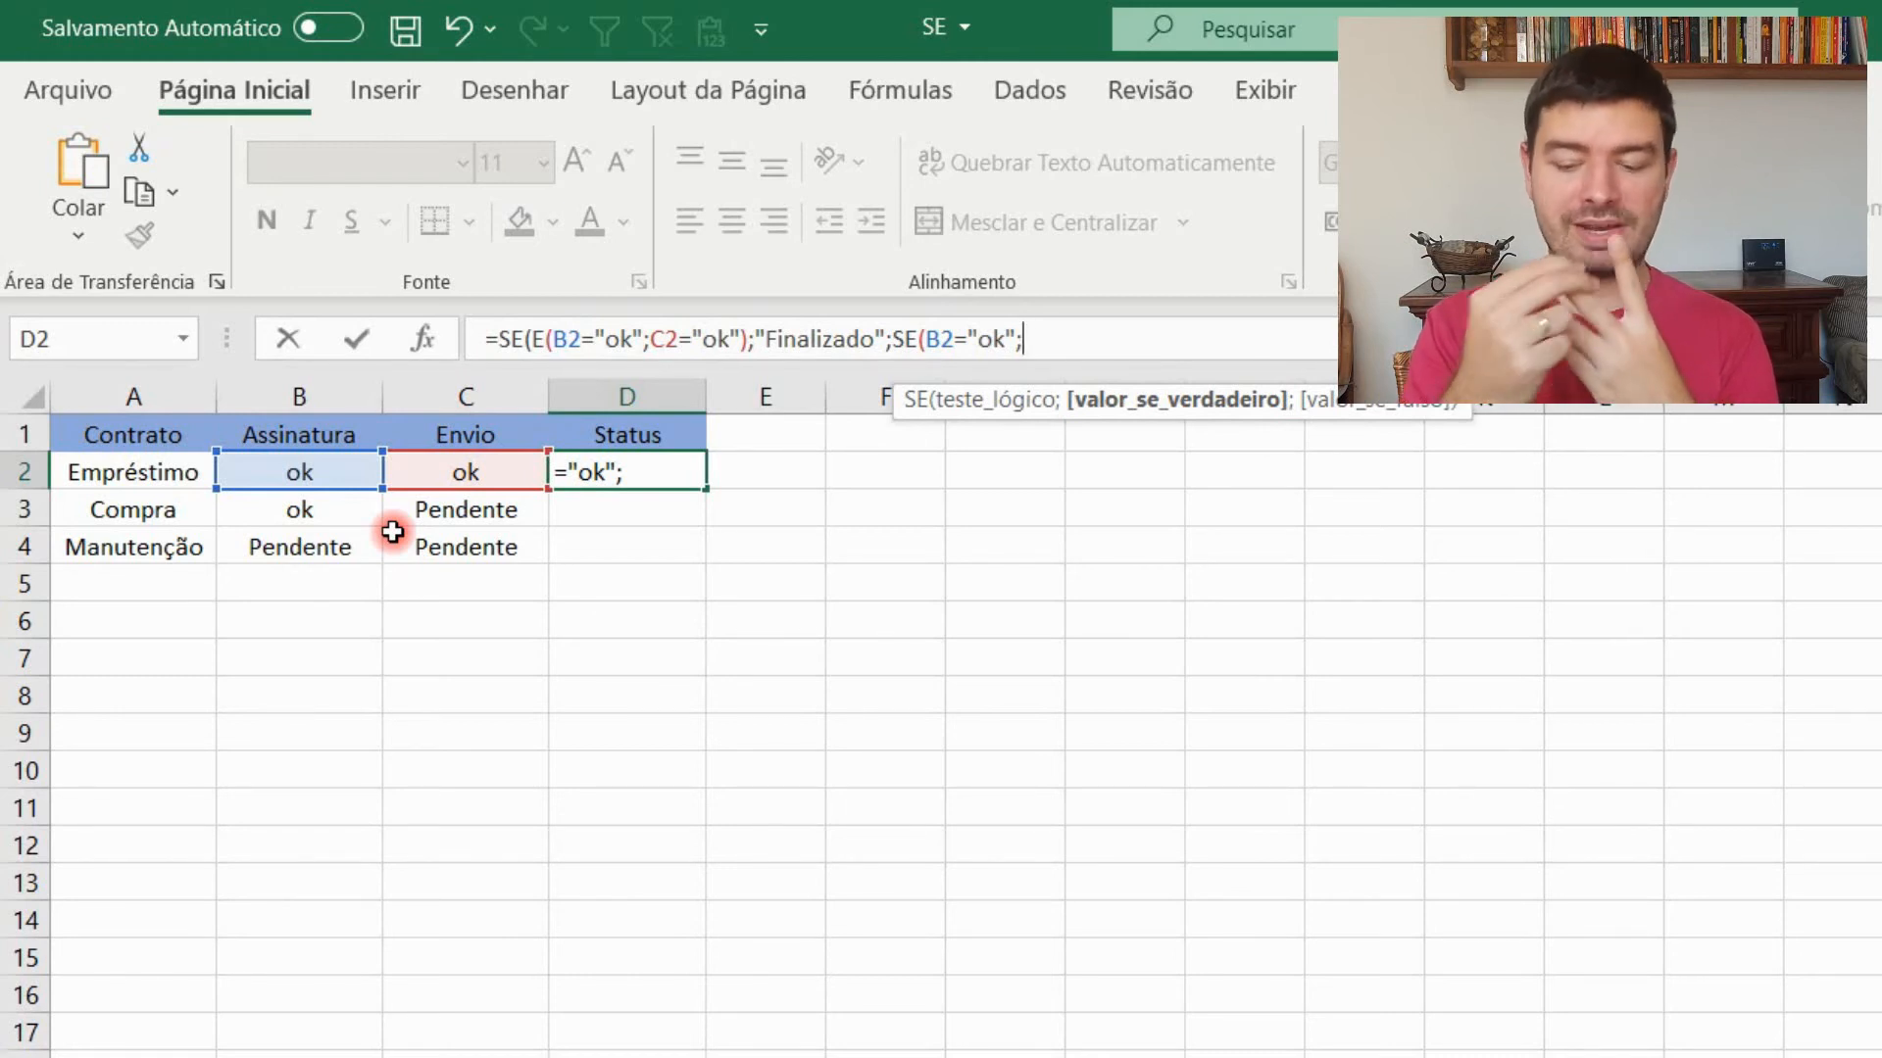
type("\"Parcial")
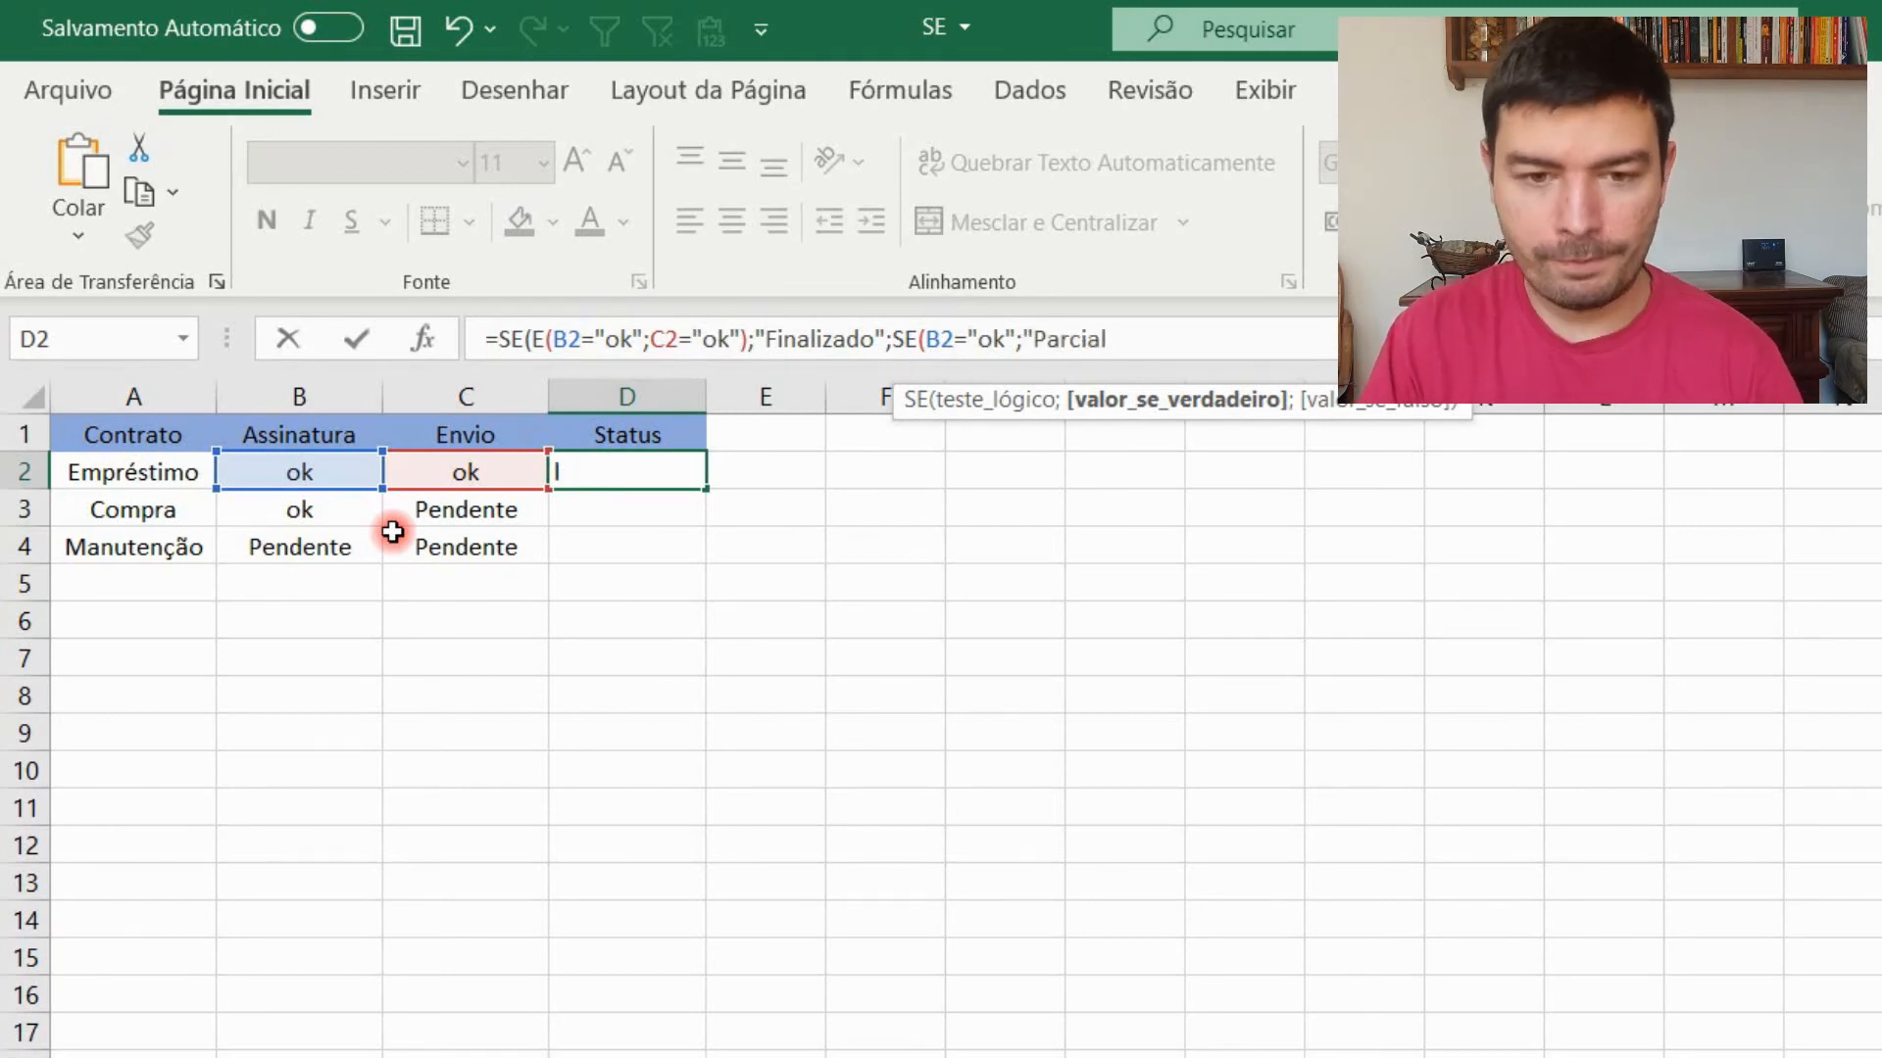
type("\";")
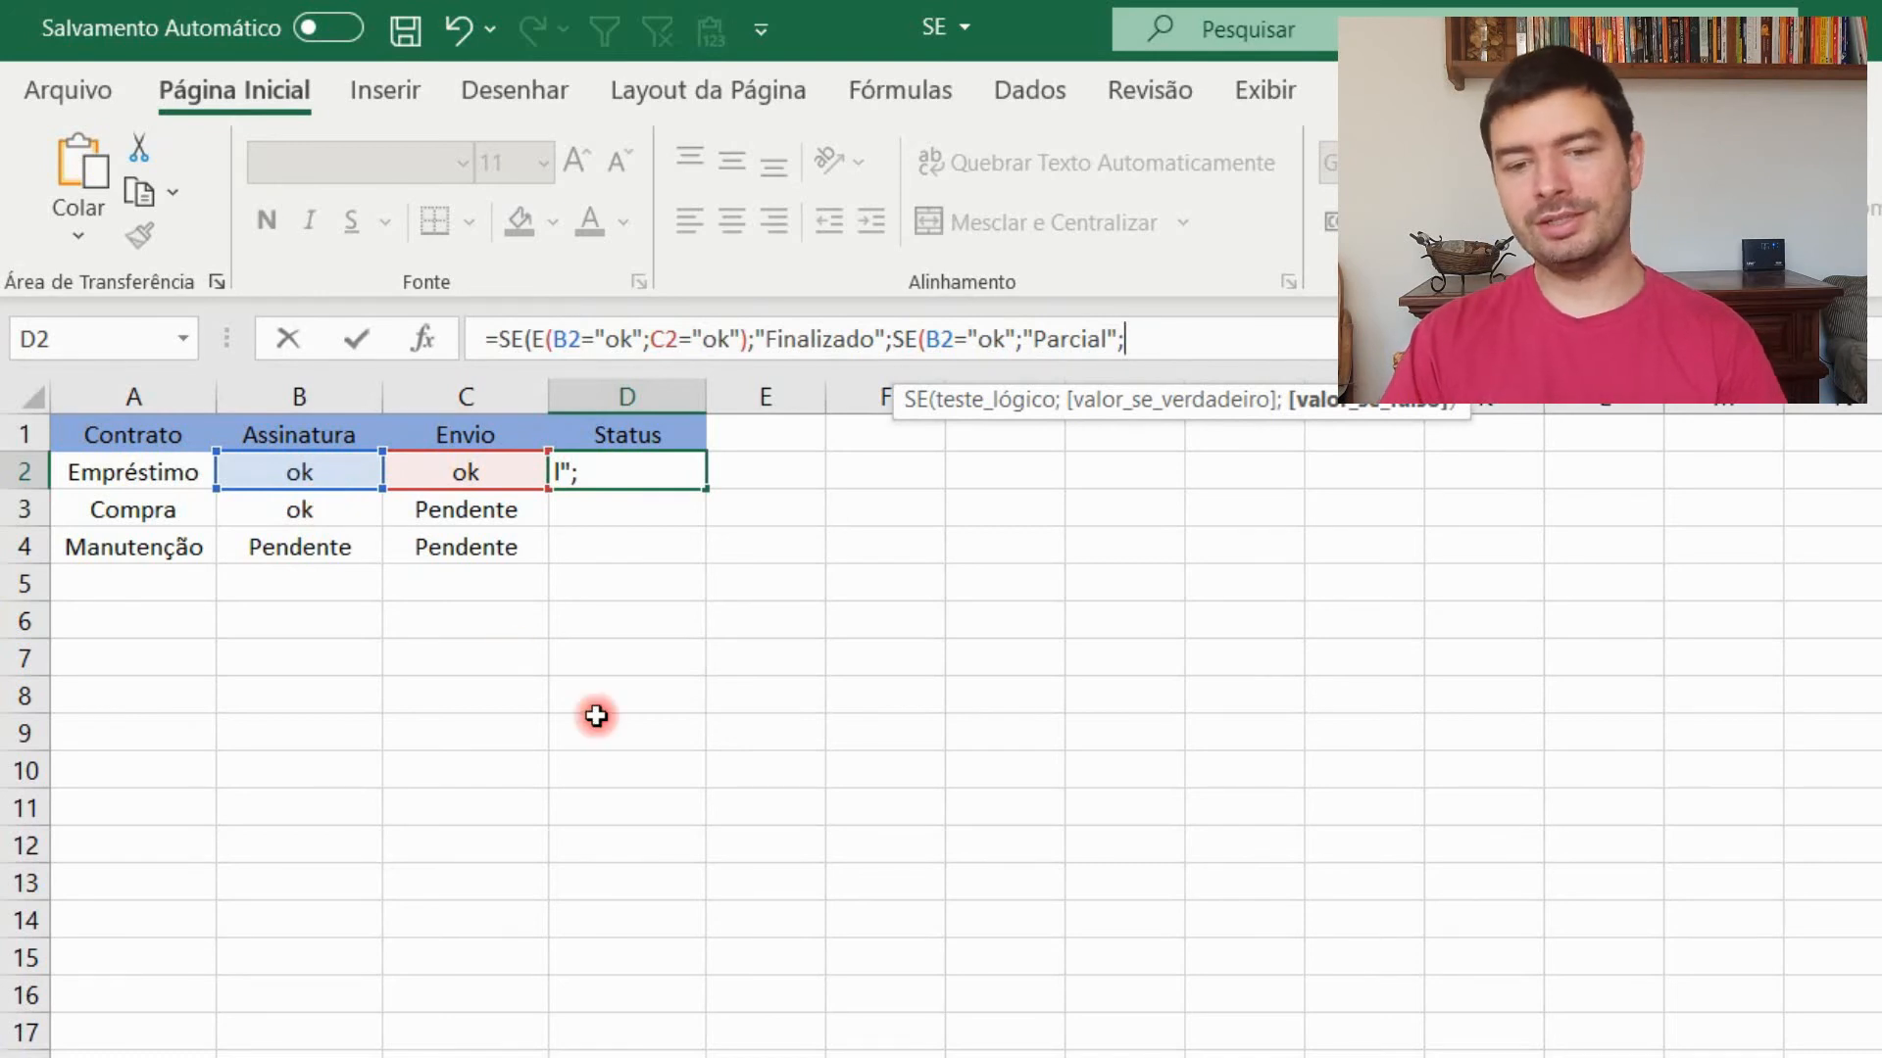
Step: Set "Não iniciado" as the value if false of the inner SE in D2 and close the inner function
type("\"")
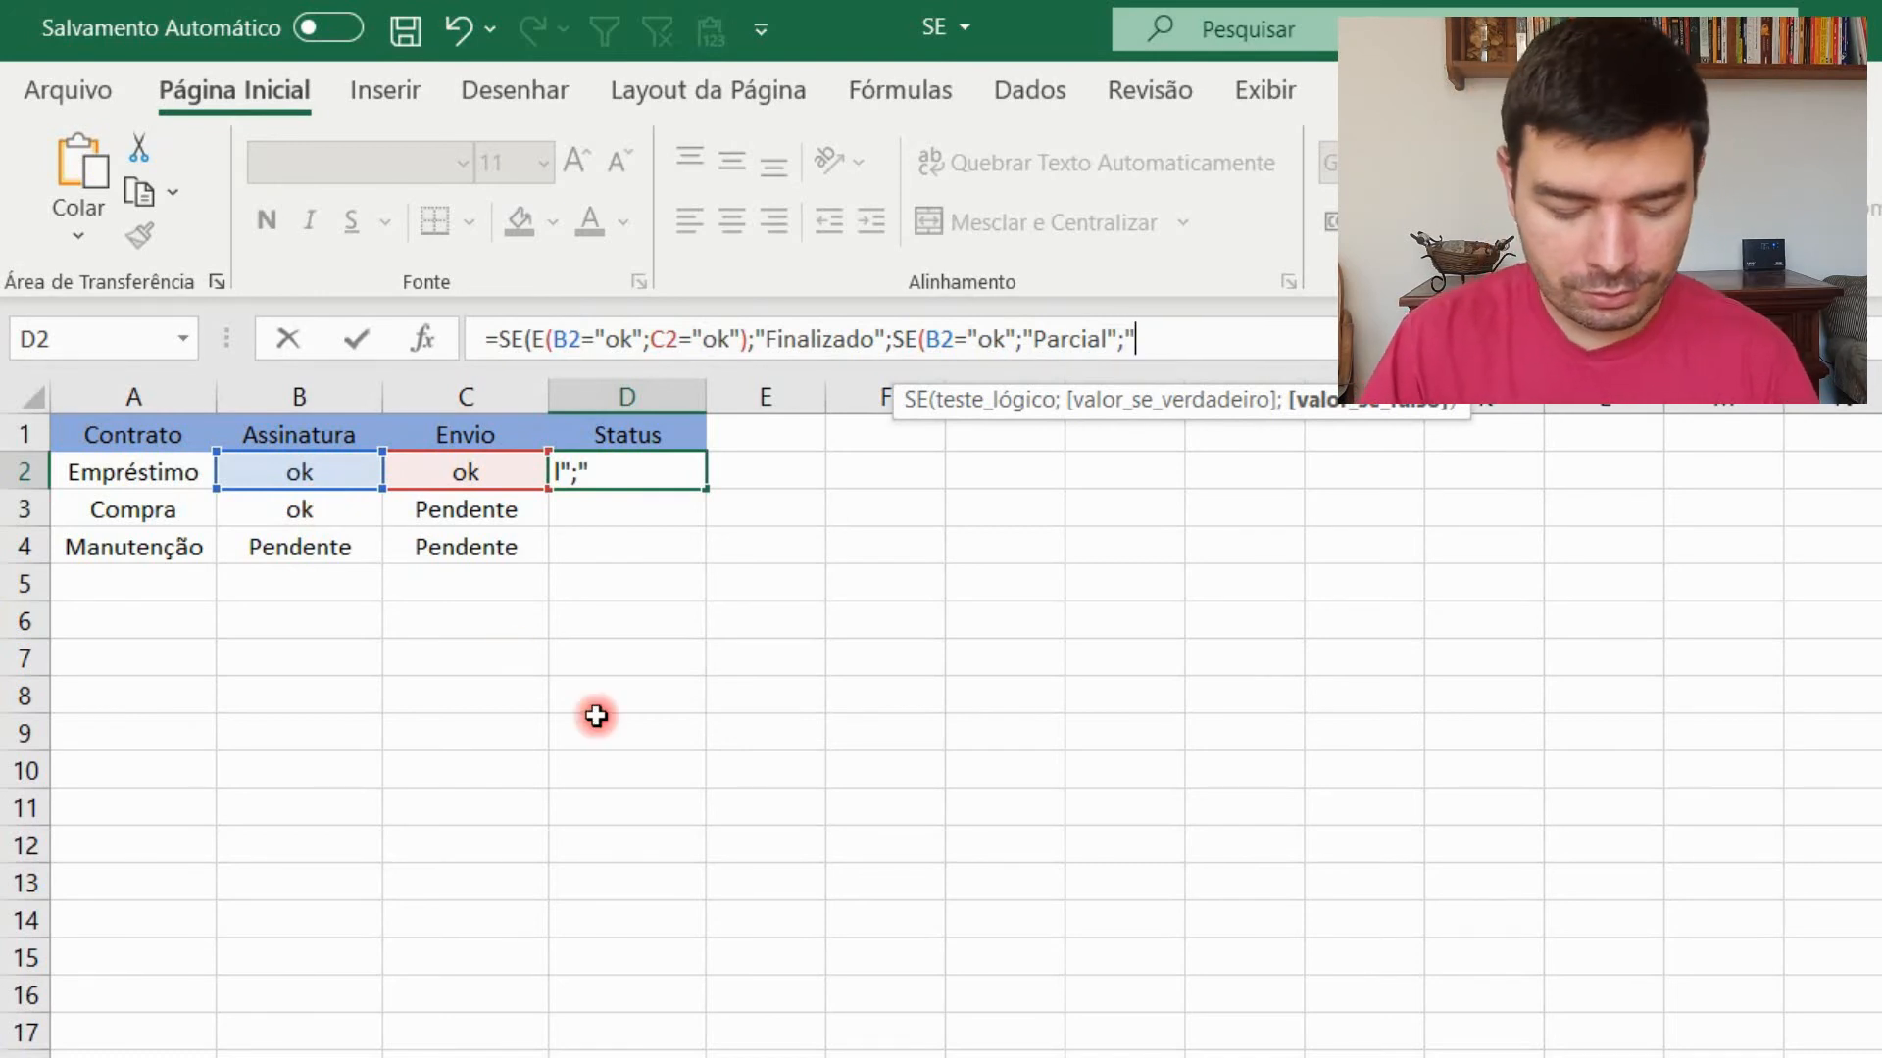
type("Não i")
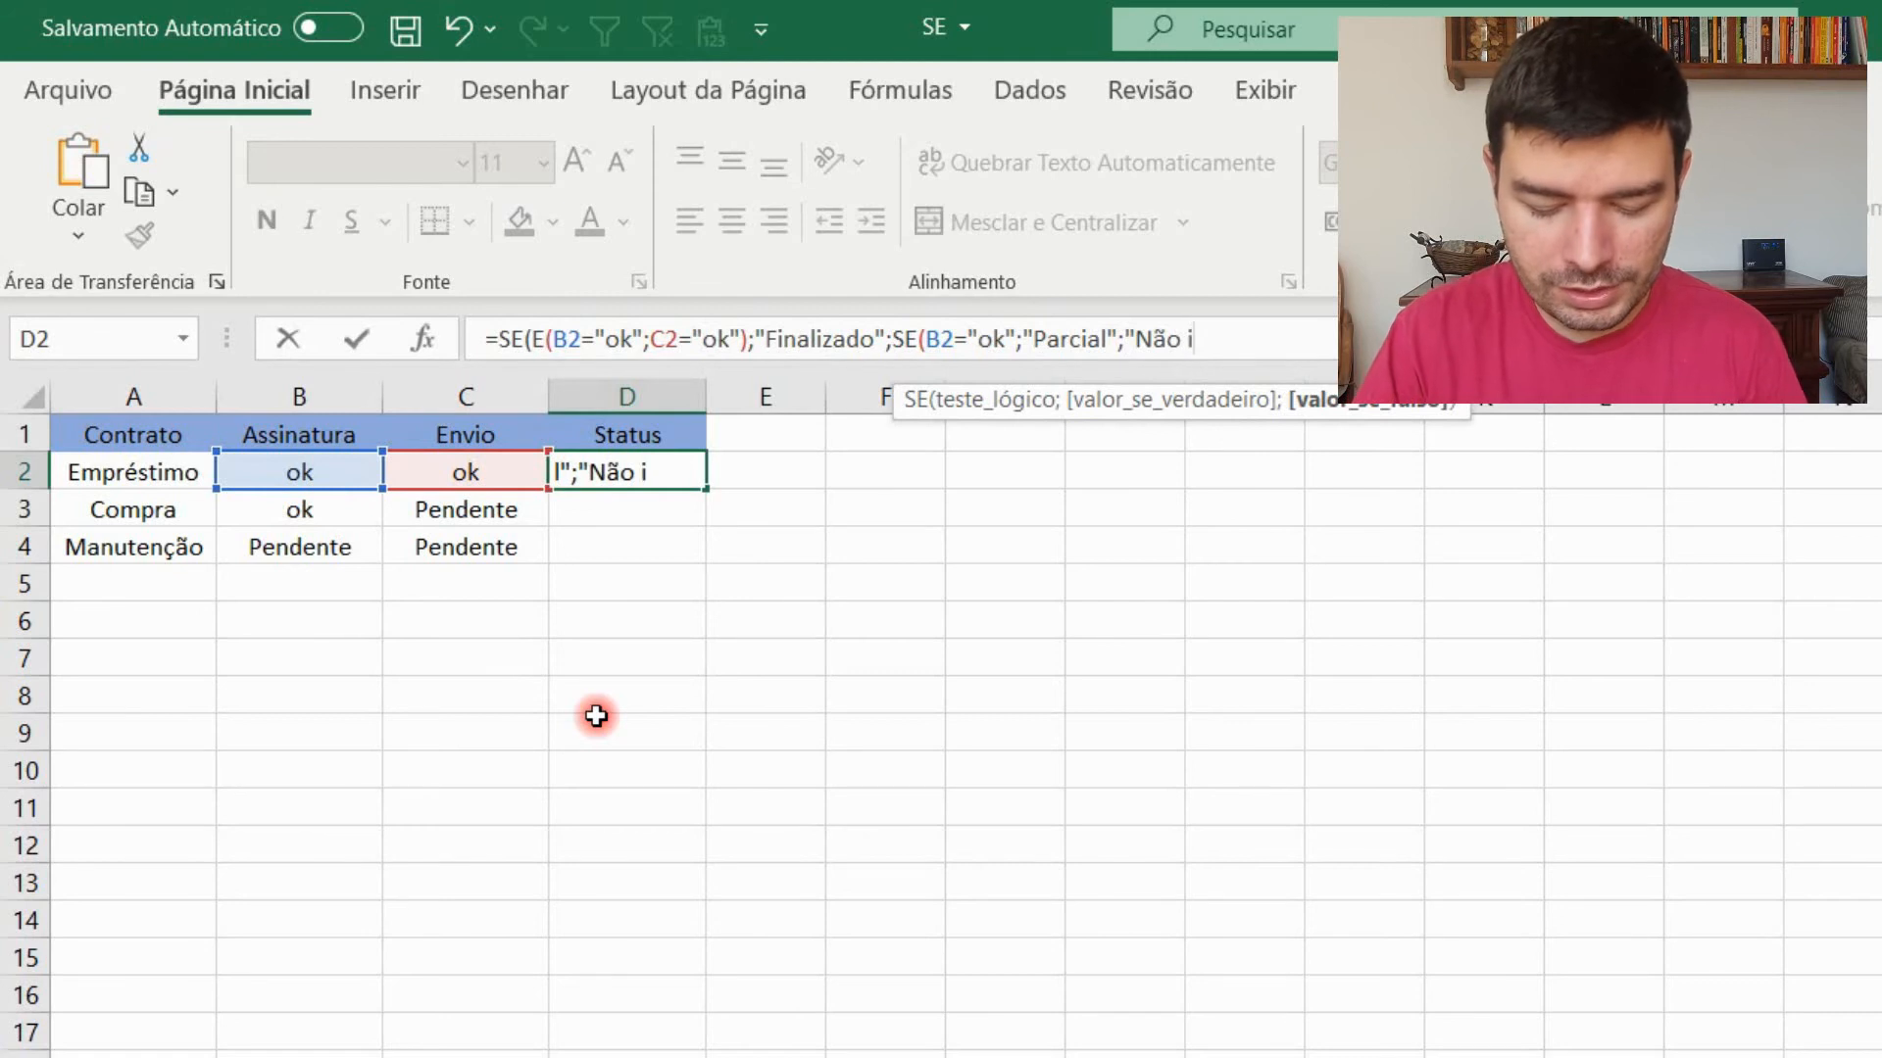
type("niciado")
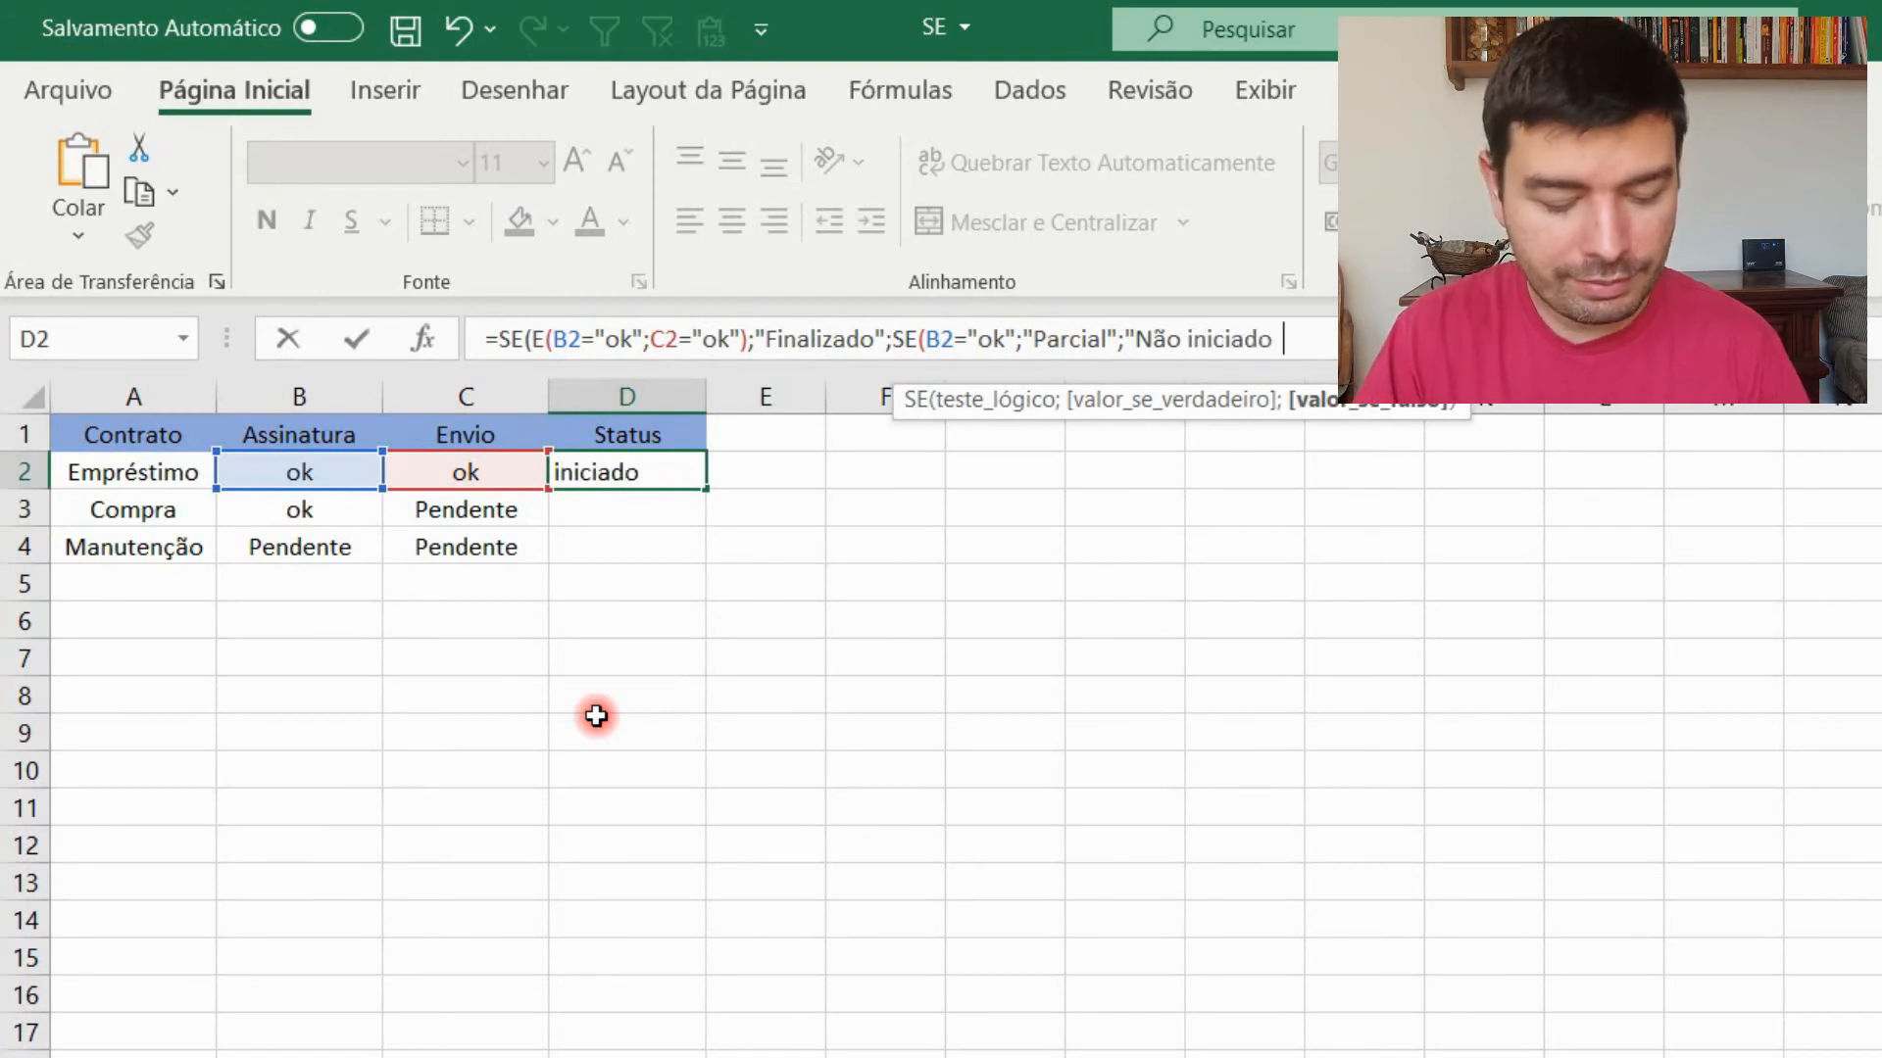
type("\"")
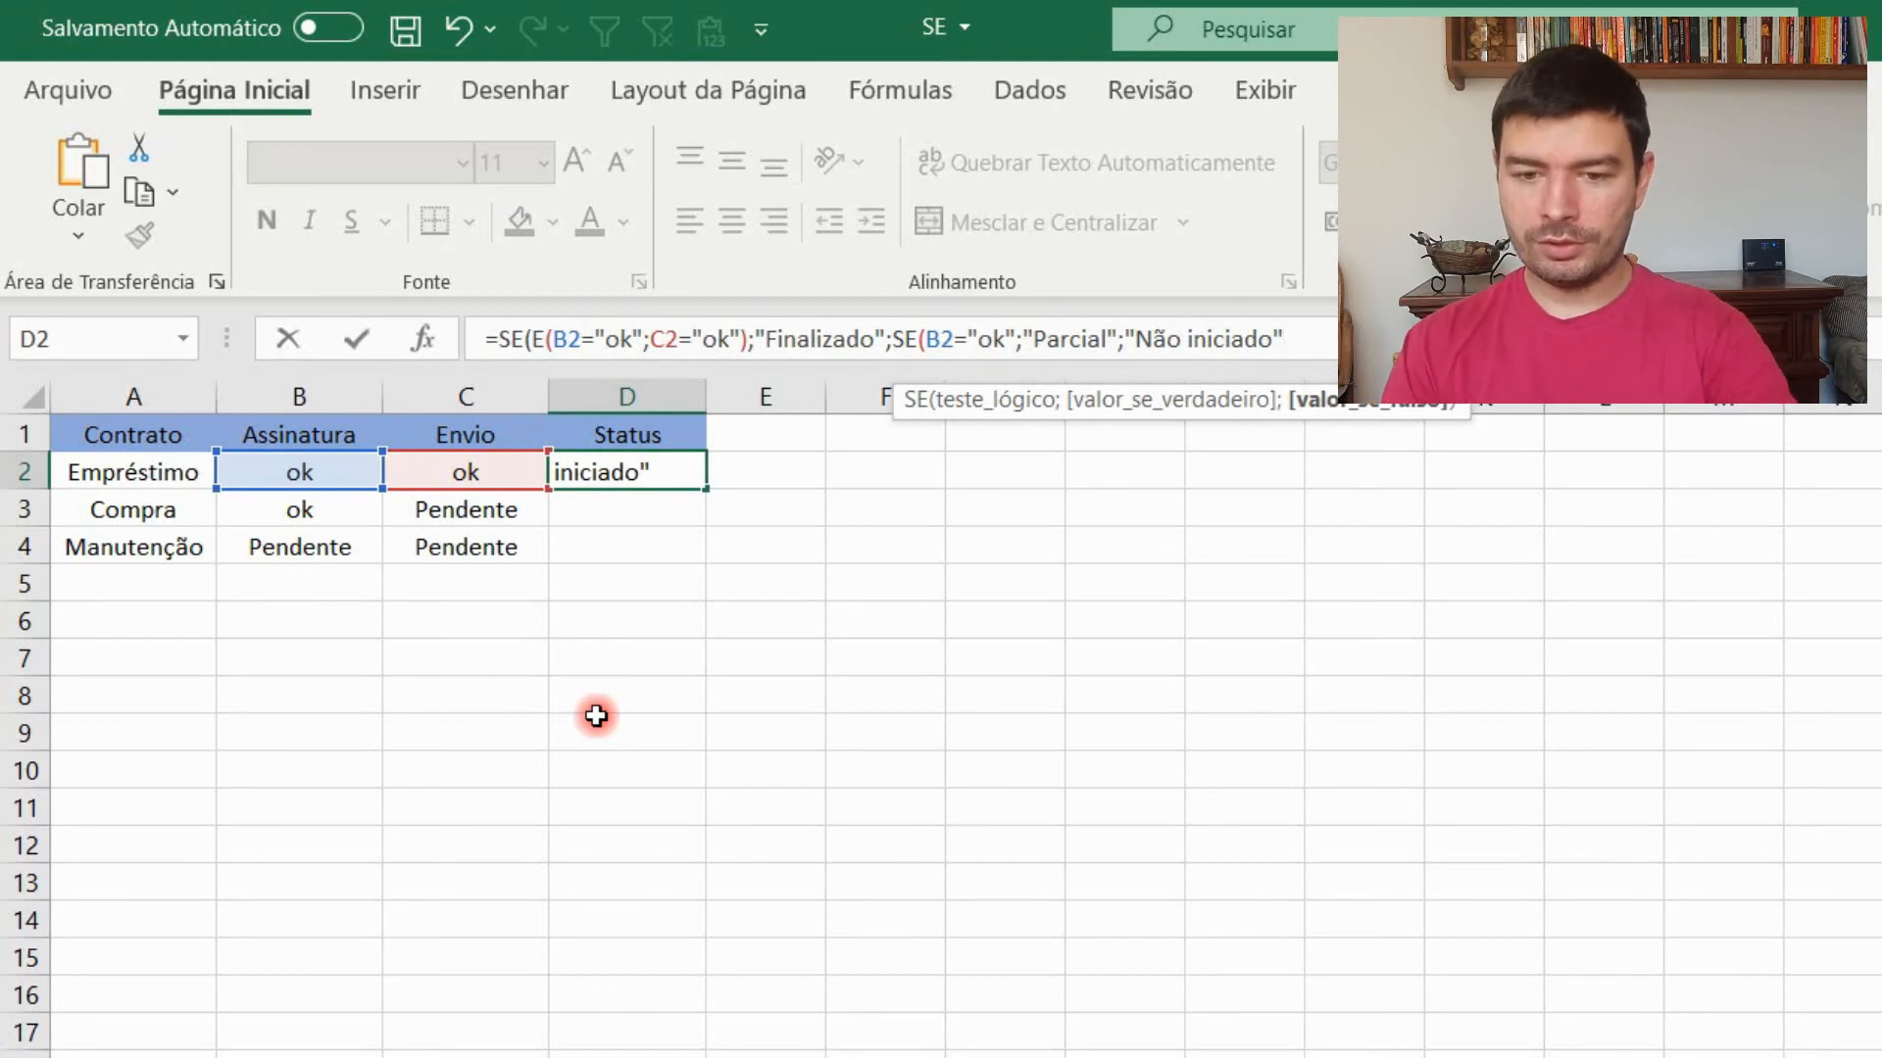
type(")")
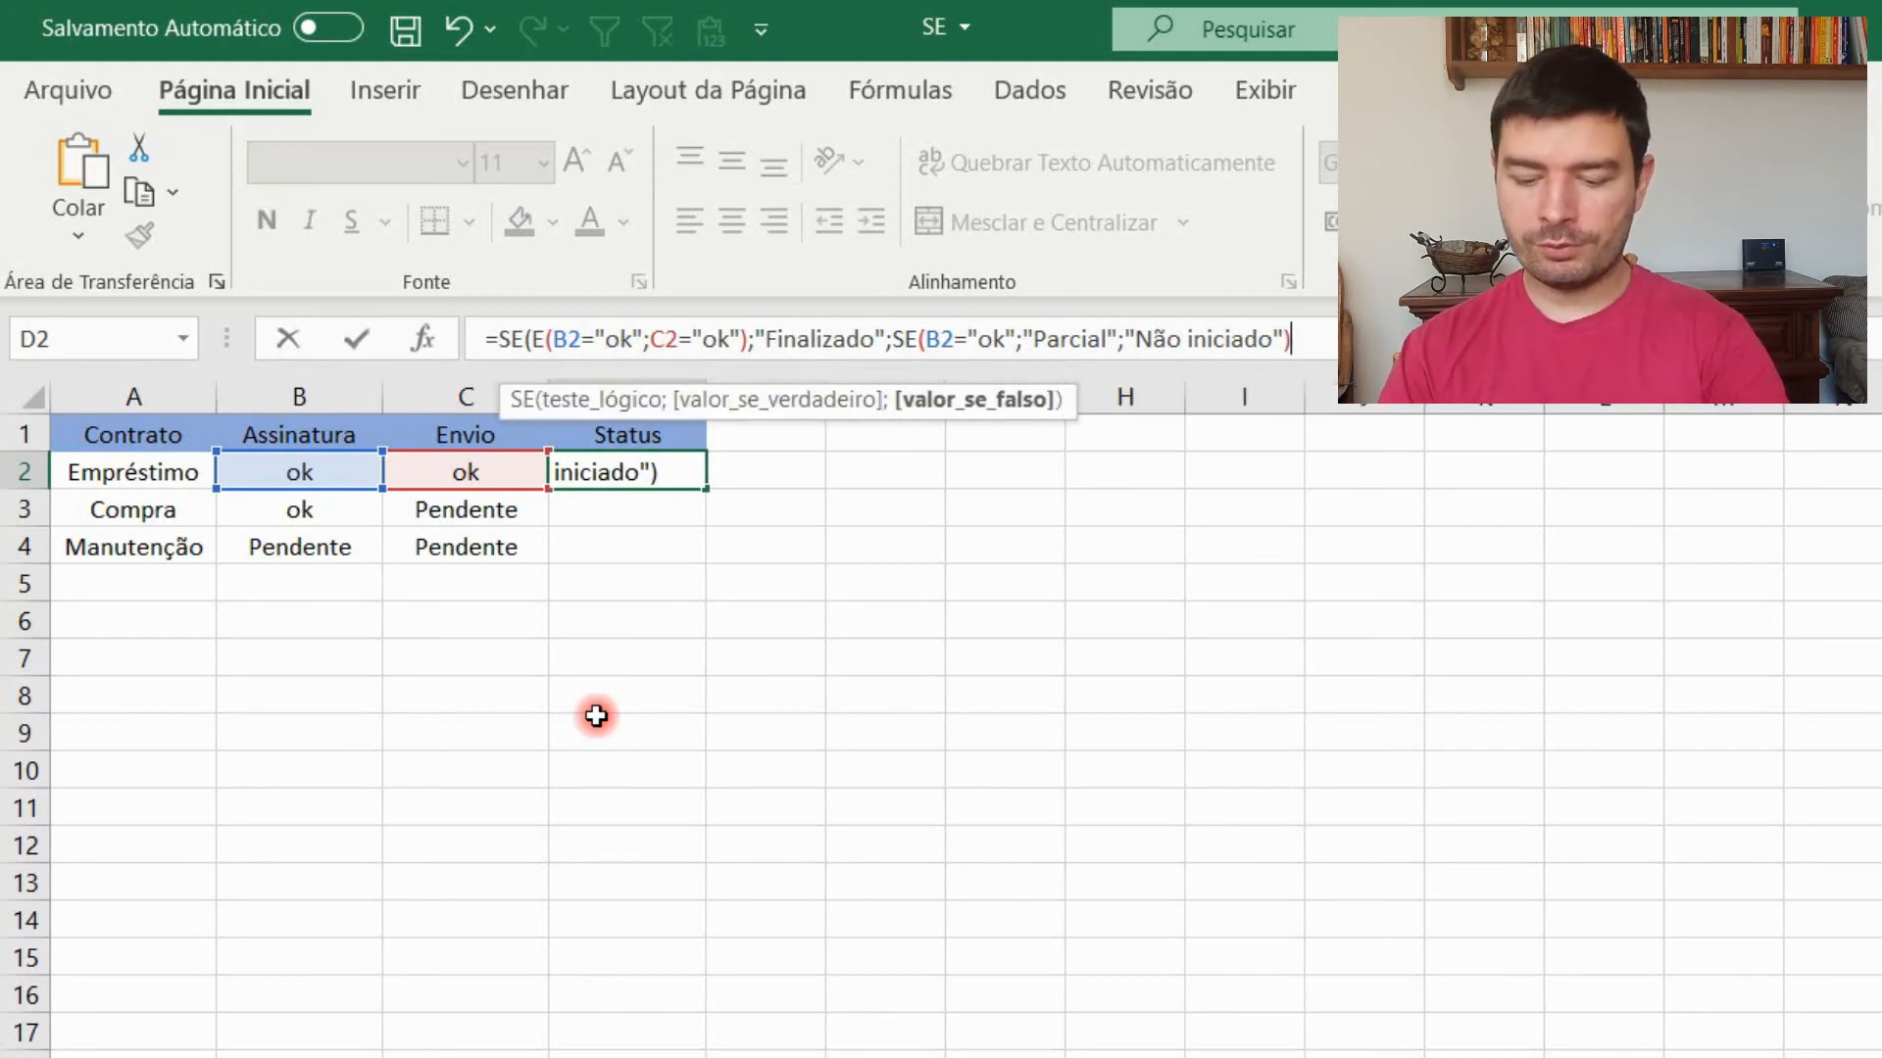
Step: Enter the D2 formula without its final closing parenthesis and accept the proposed correction
type(")")
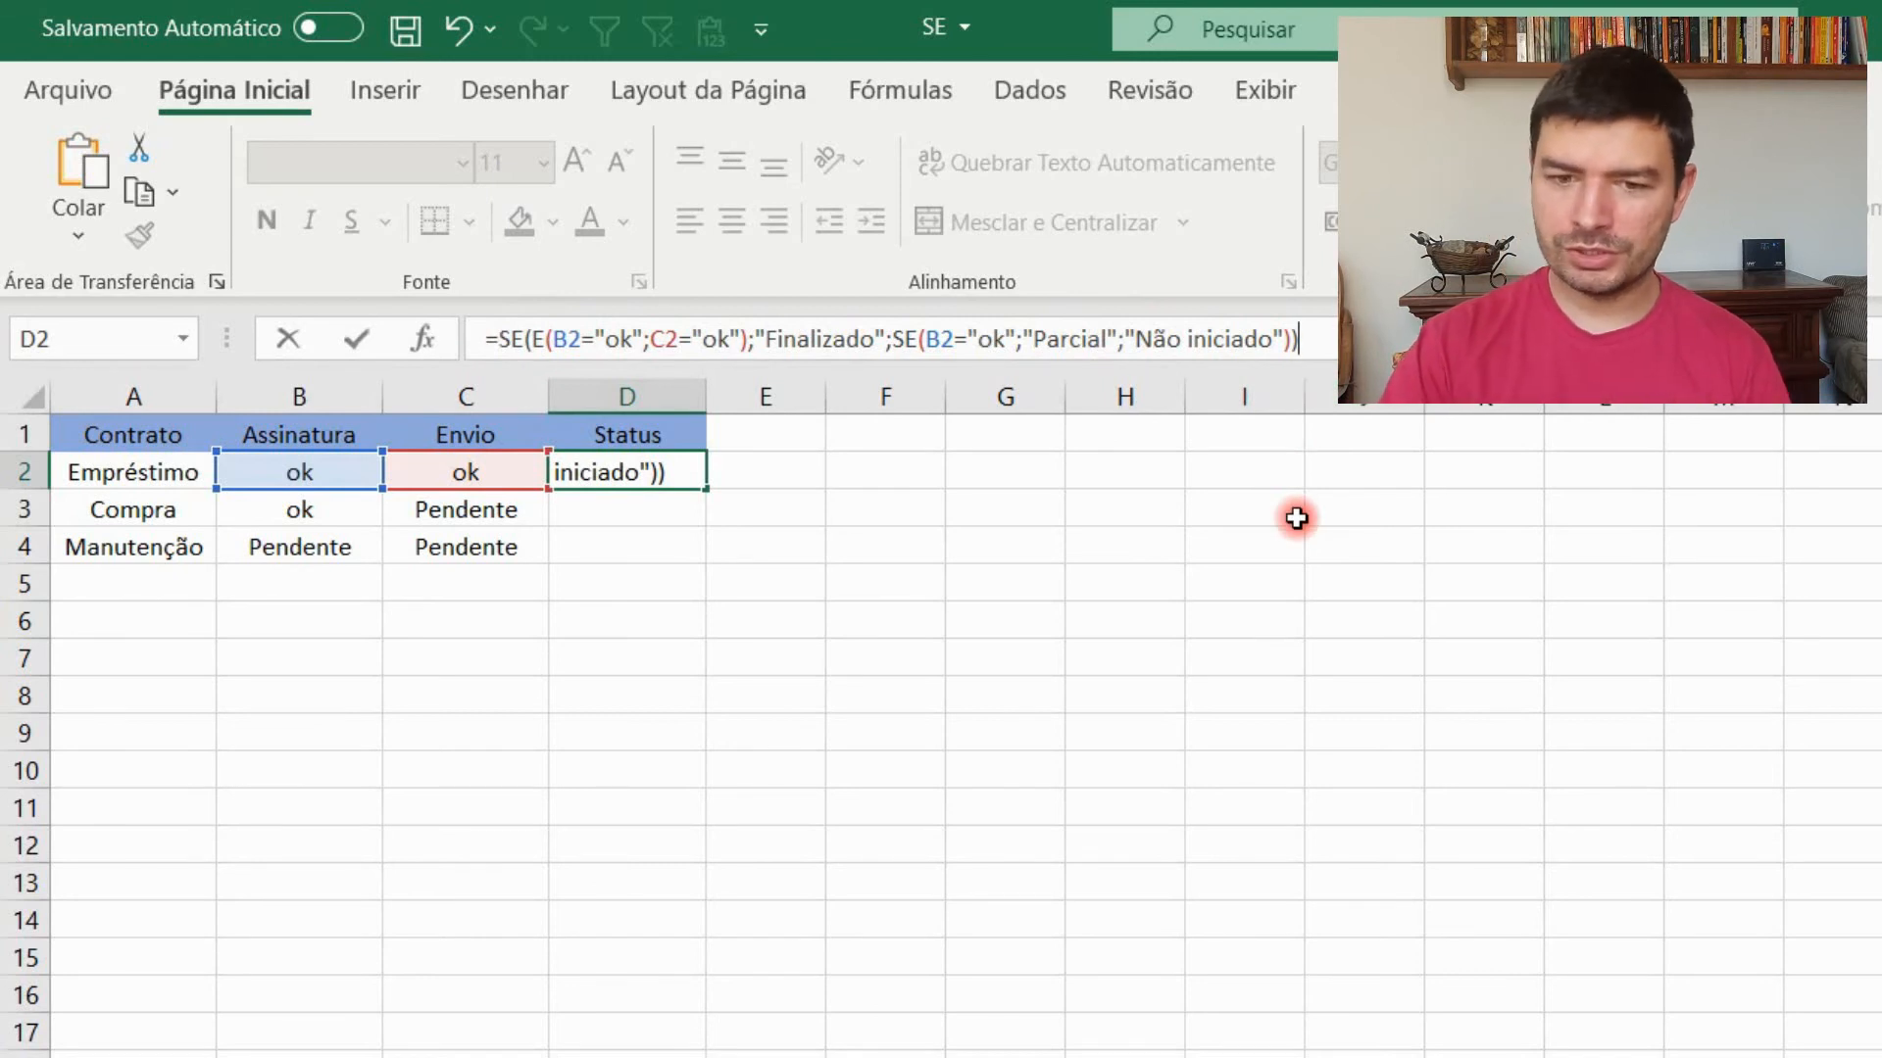
key("BackSpace")
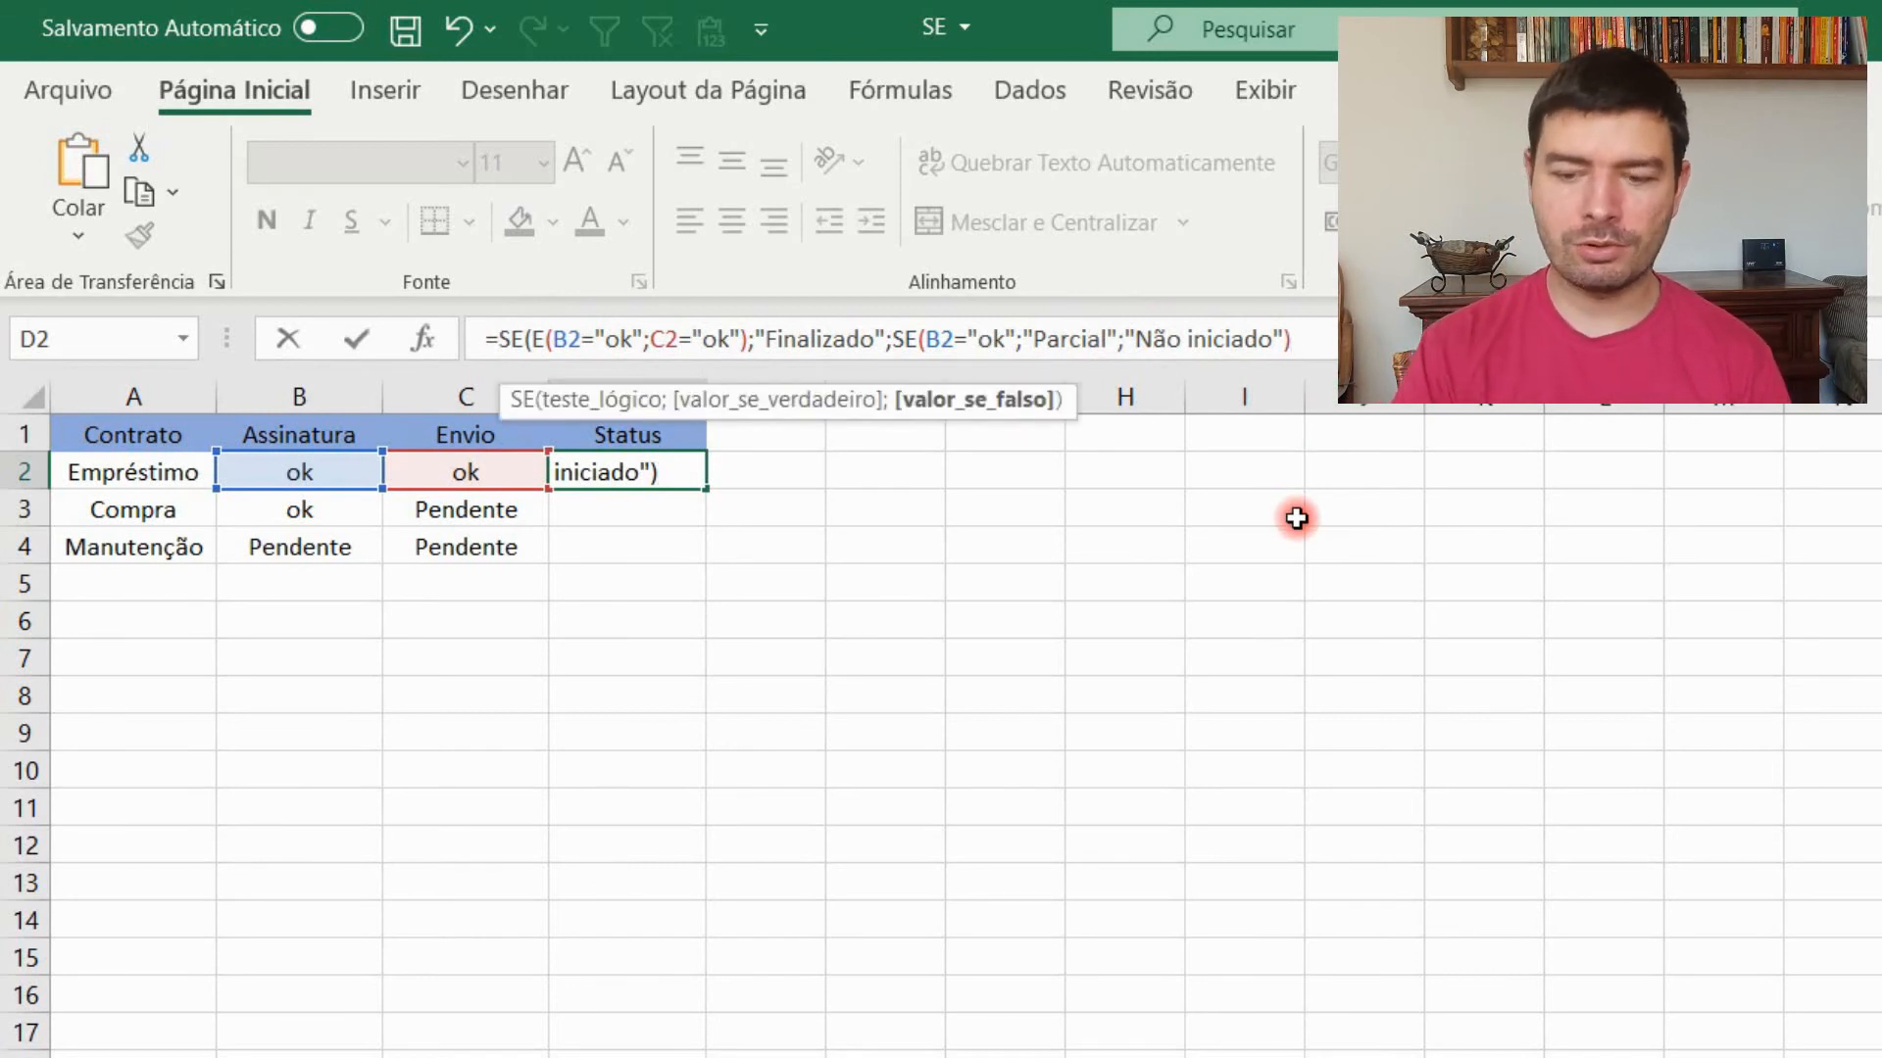
key("Return")
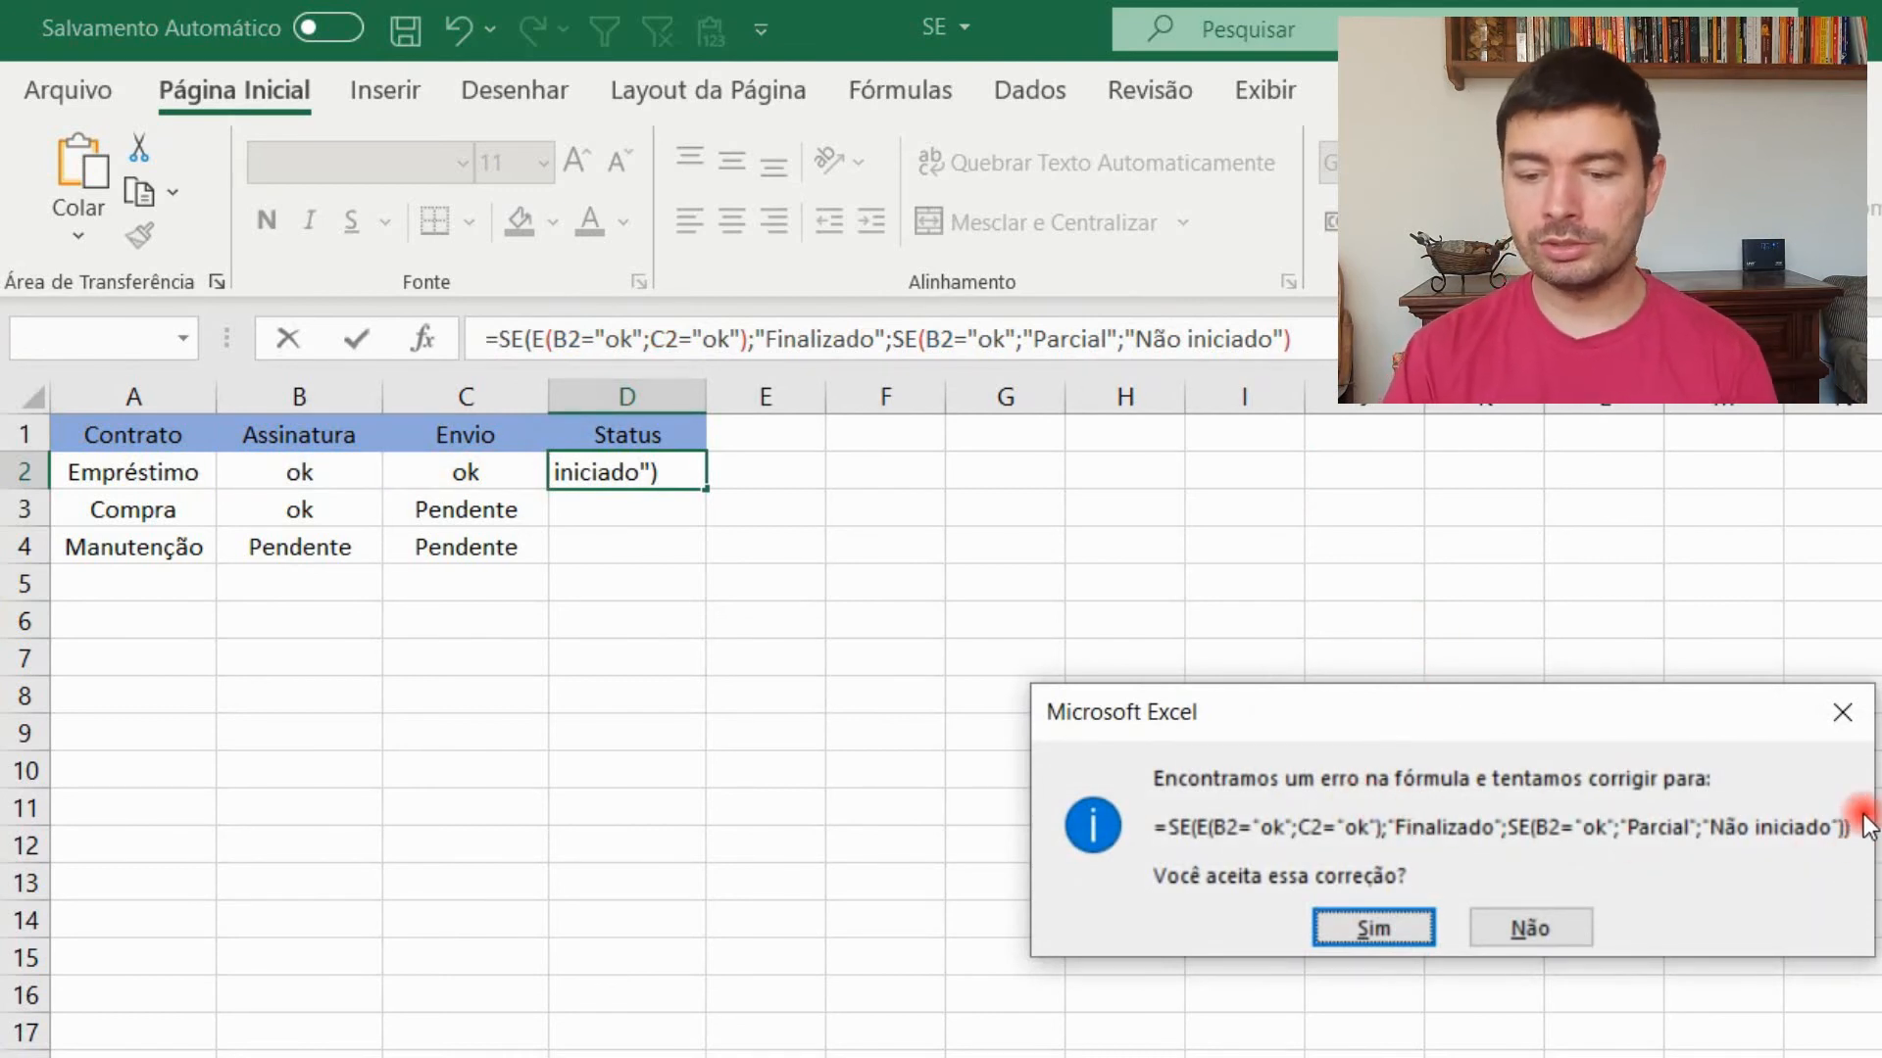
left_click(1403, 925)
left_click(658, 471)
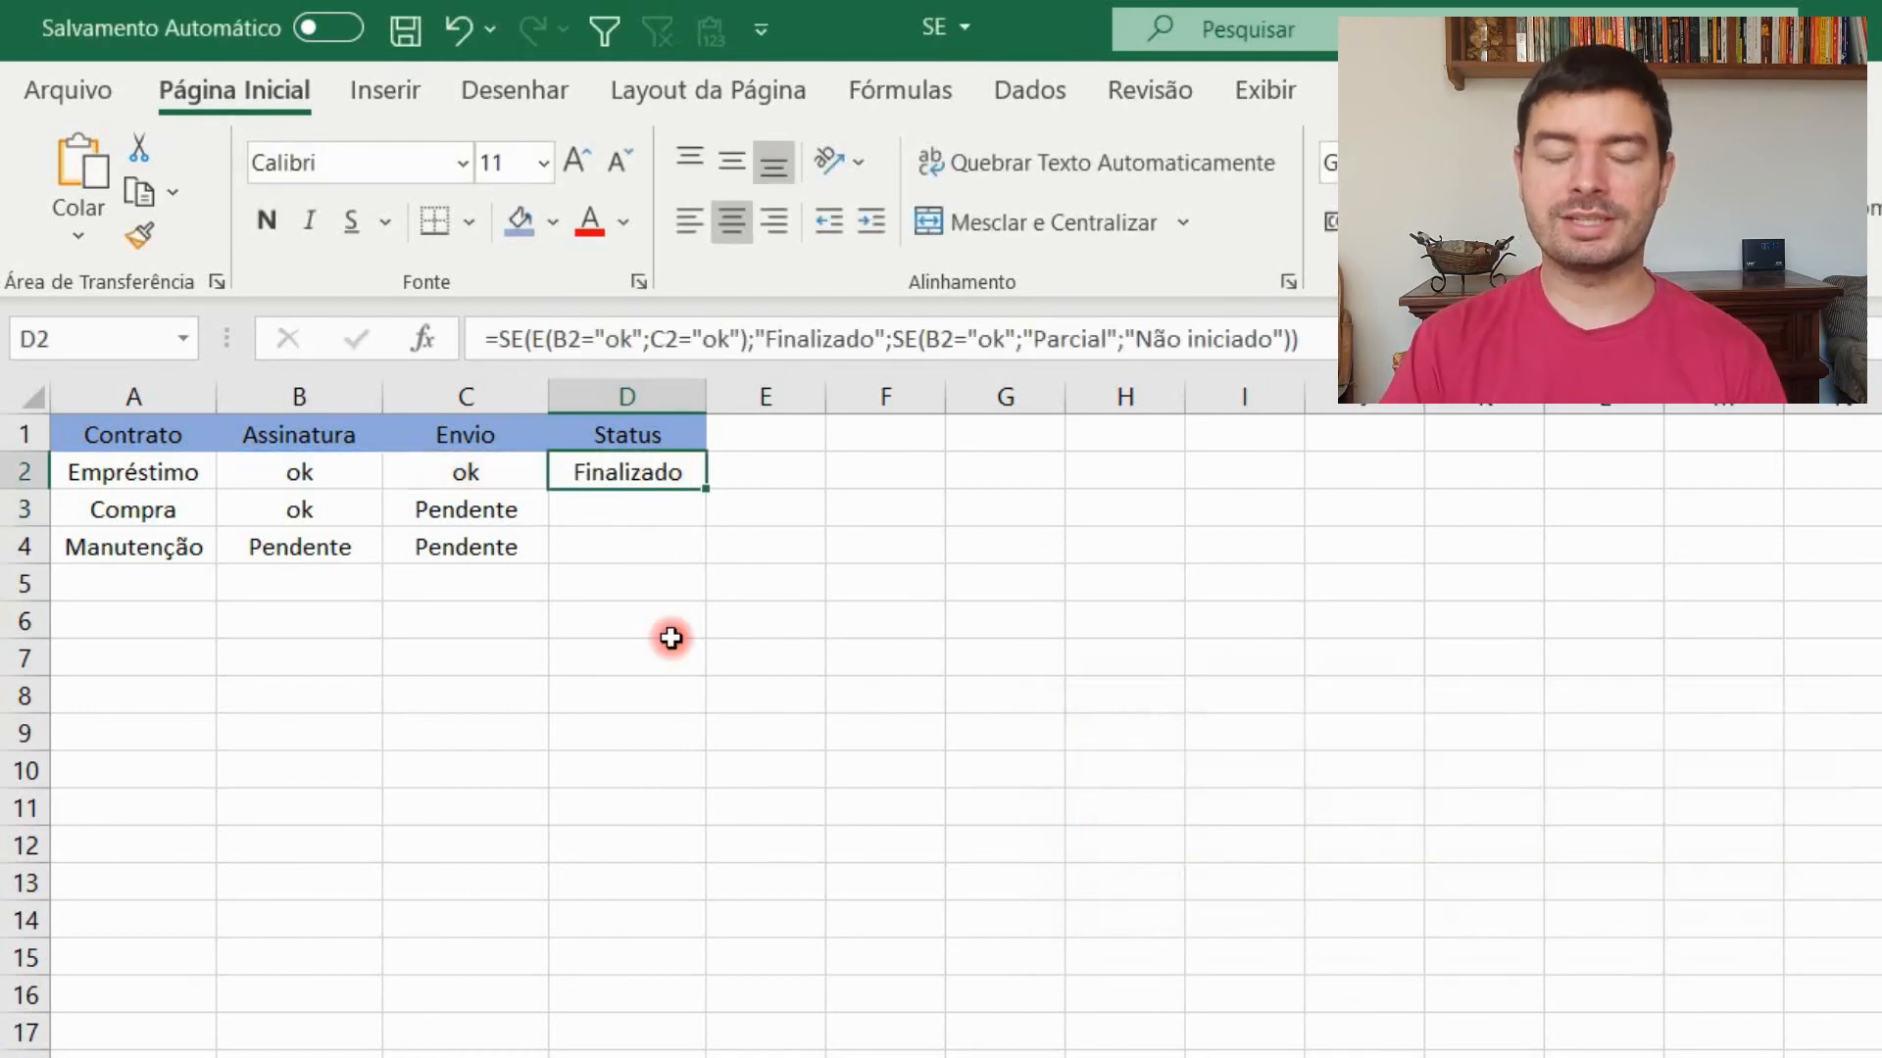
Step: Copy the status formula from D2 down to D3 and compare it with the Compra contract's Assinatura and Envio values
left_click(299, 470)
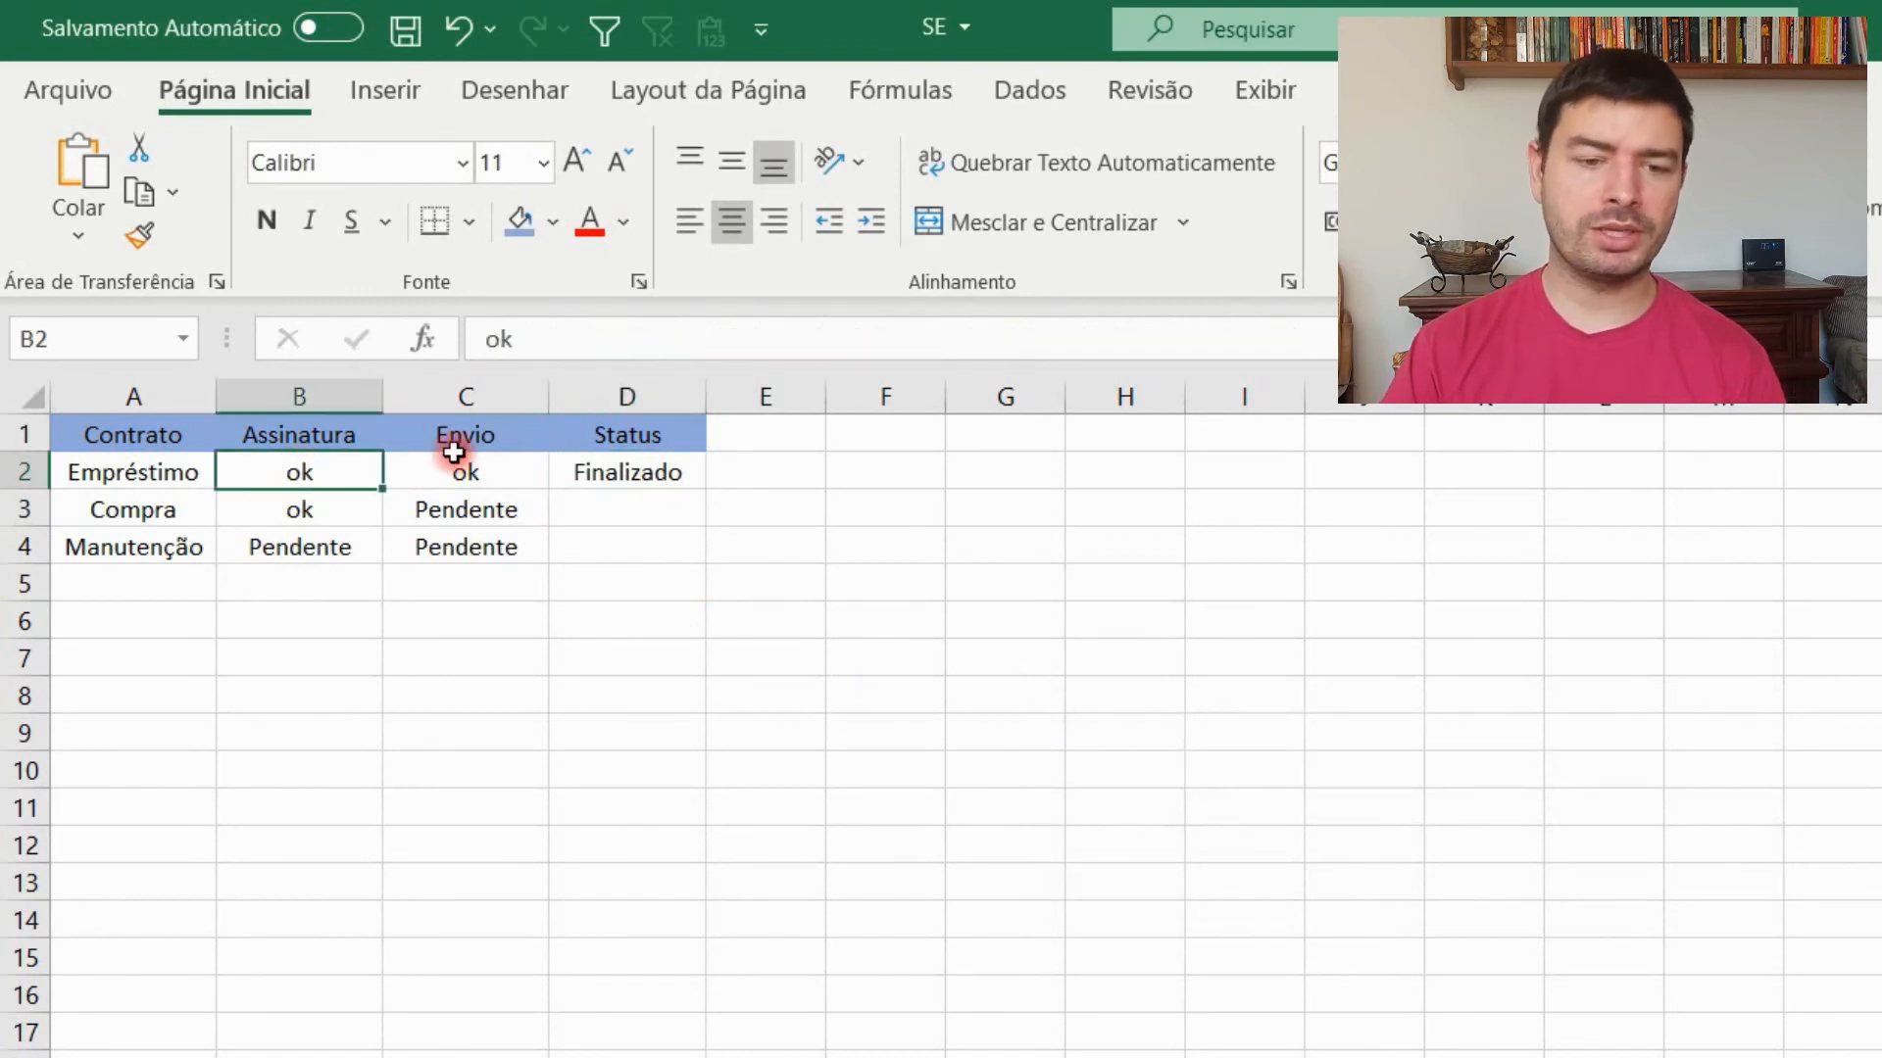
left_click(465, 473)
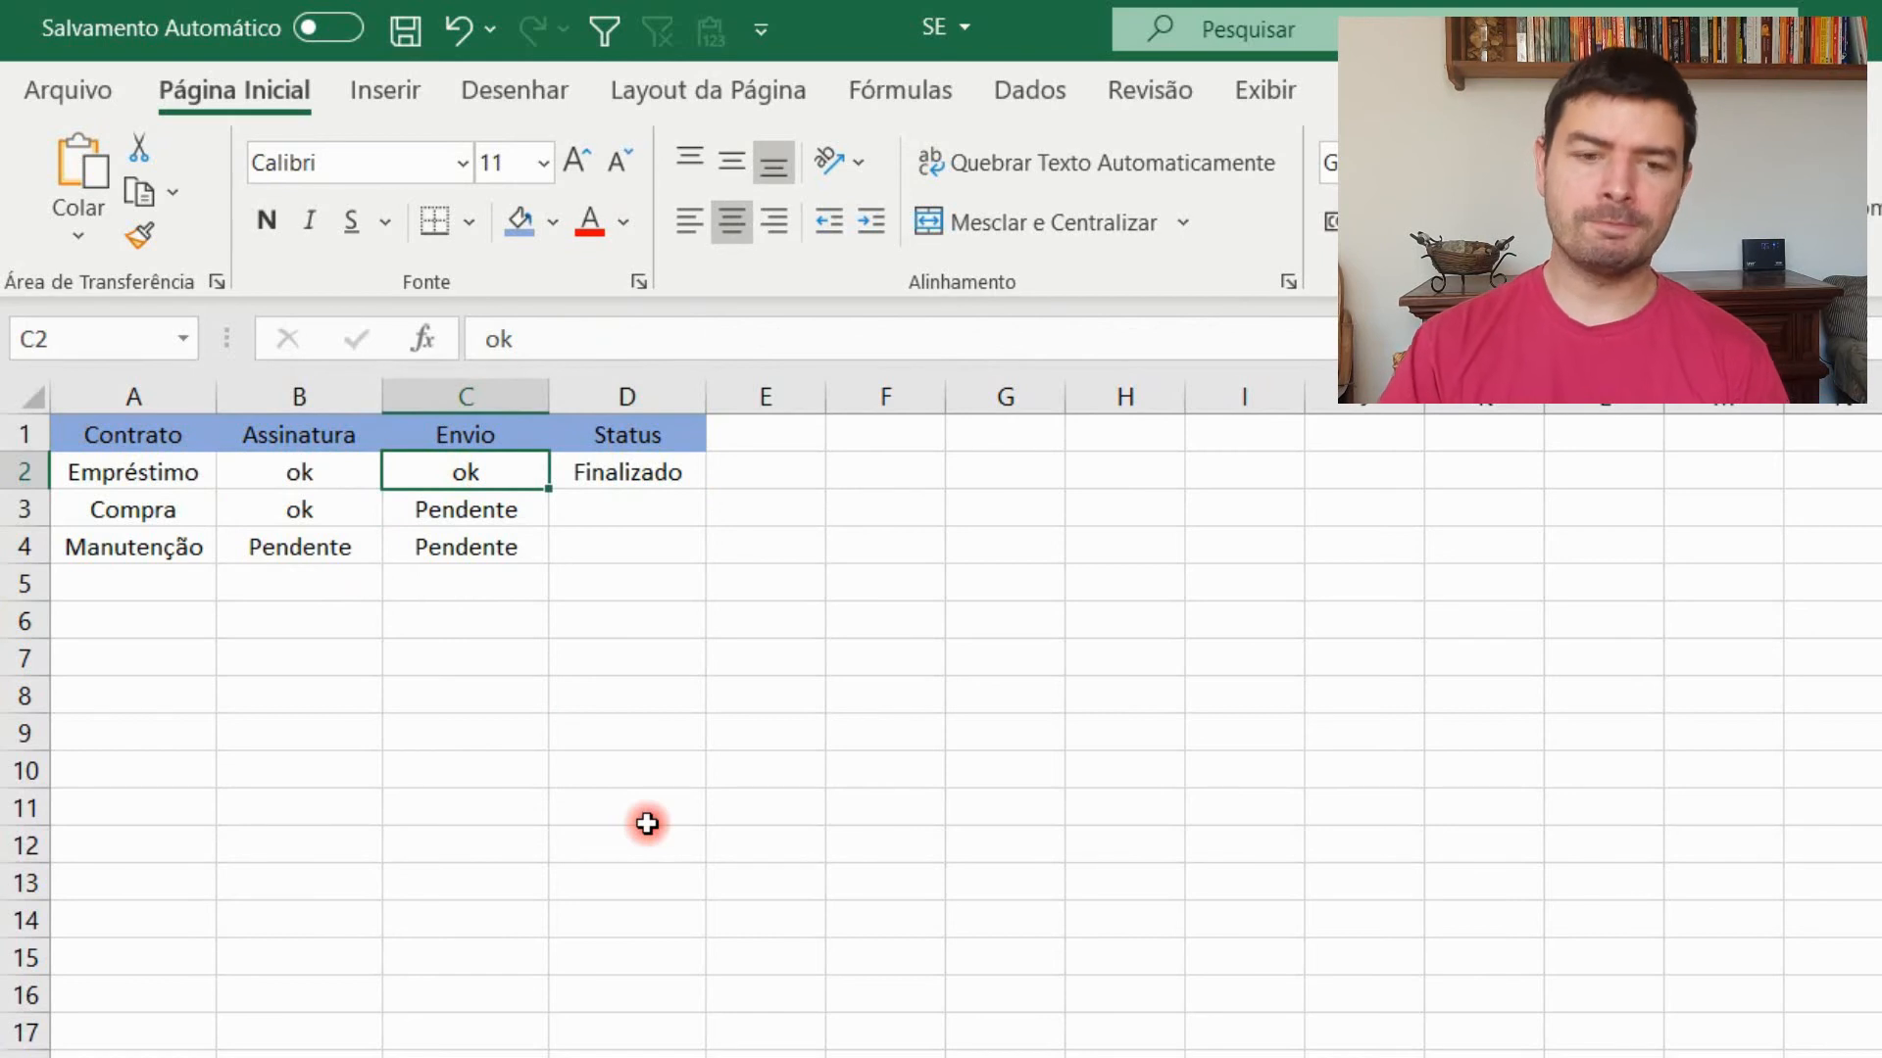
left_click(668, 475)
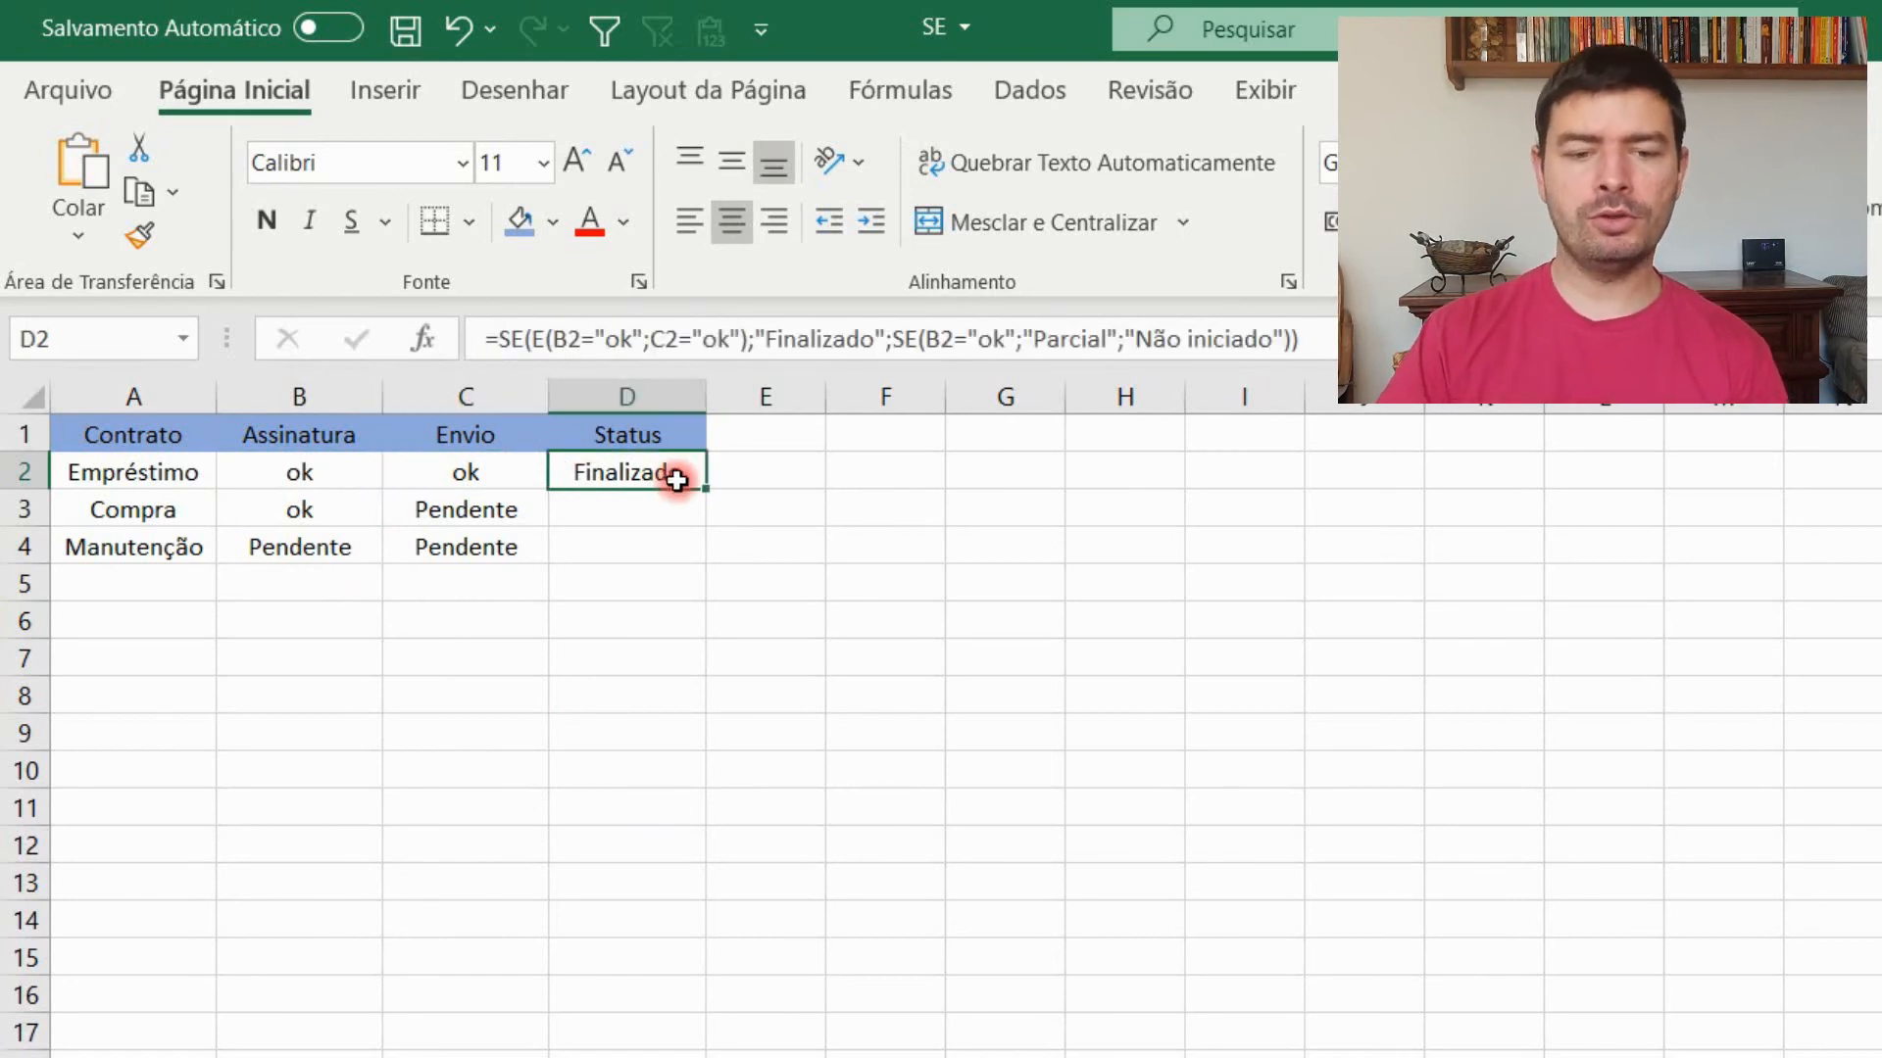
double_click(706, 489)
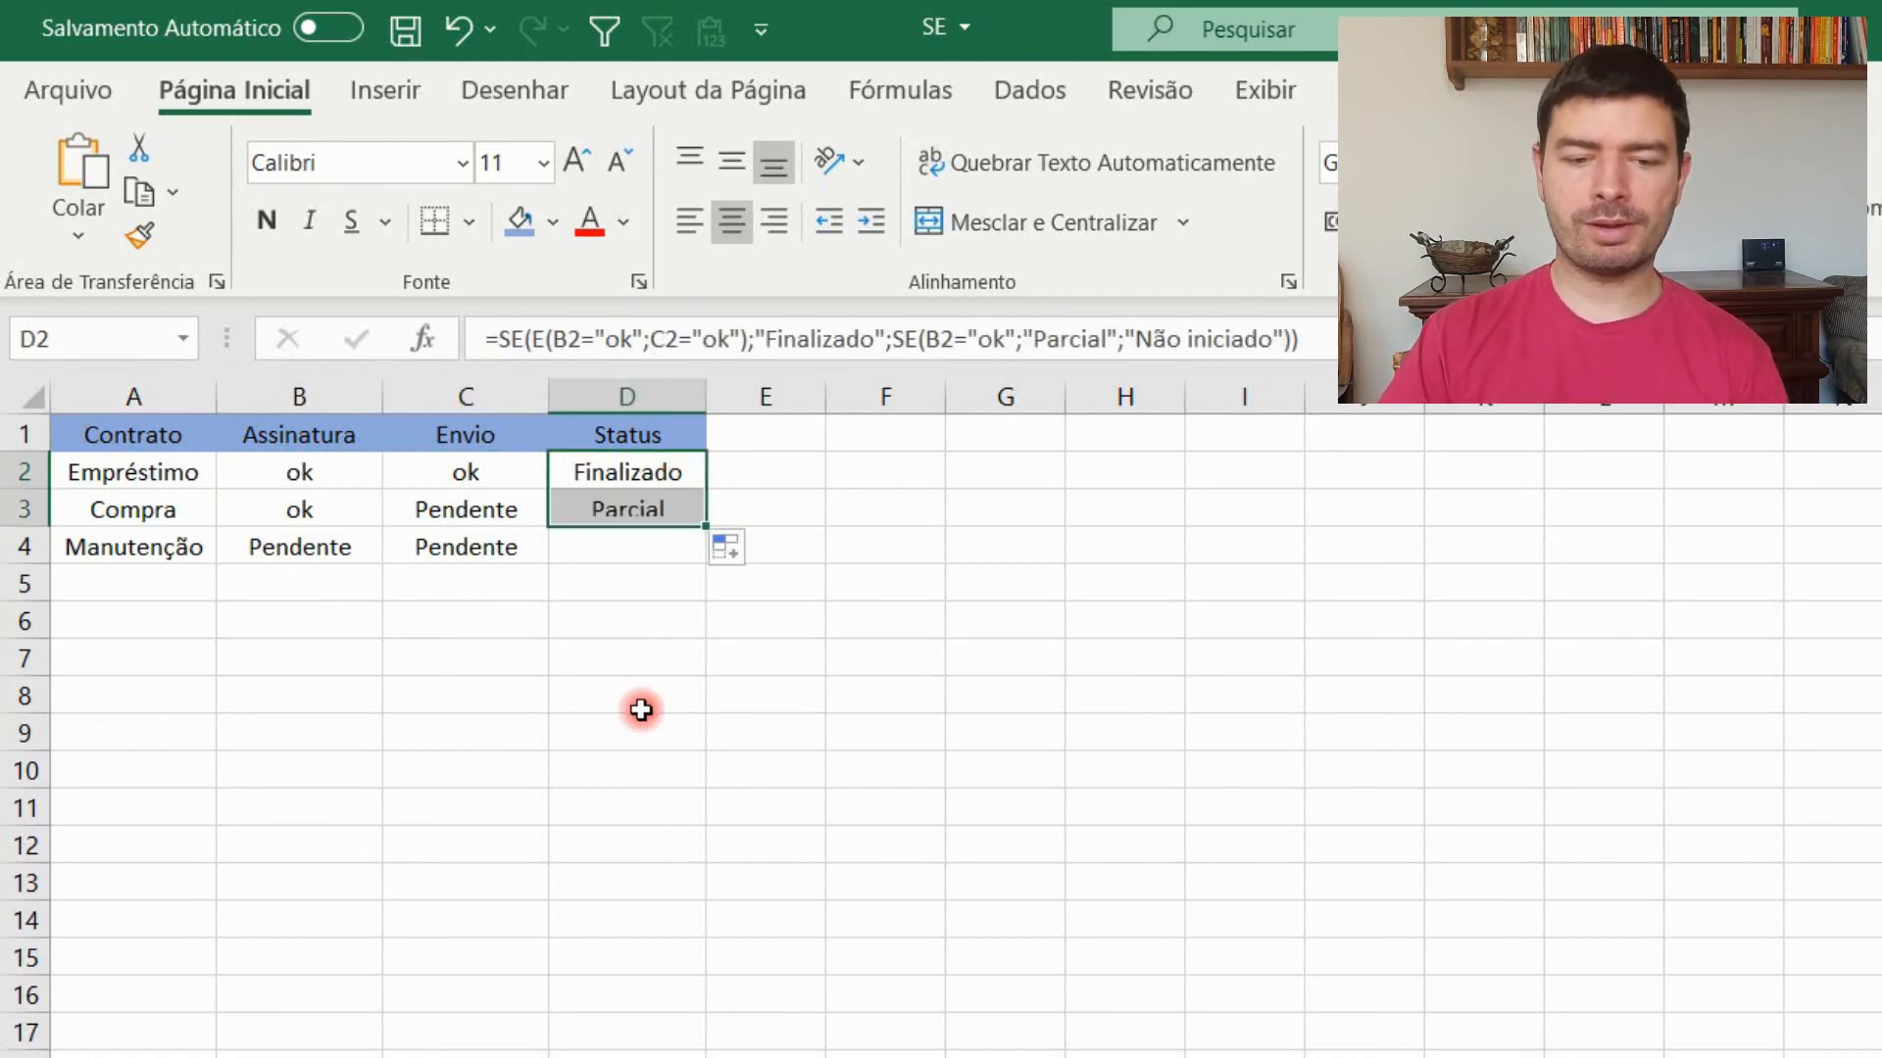
left_click(623, 511)
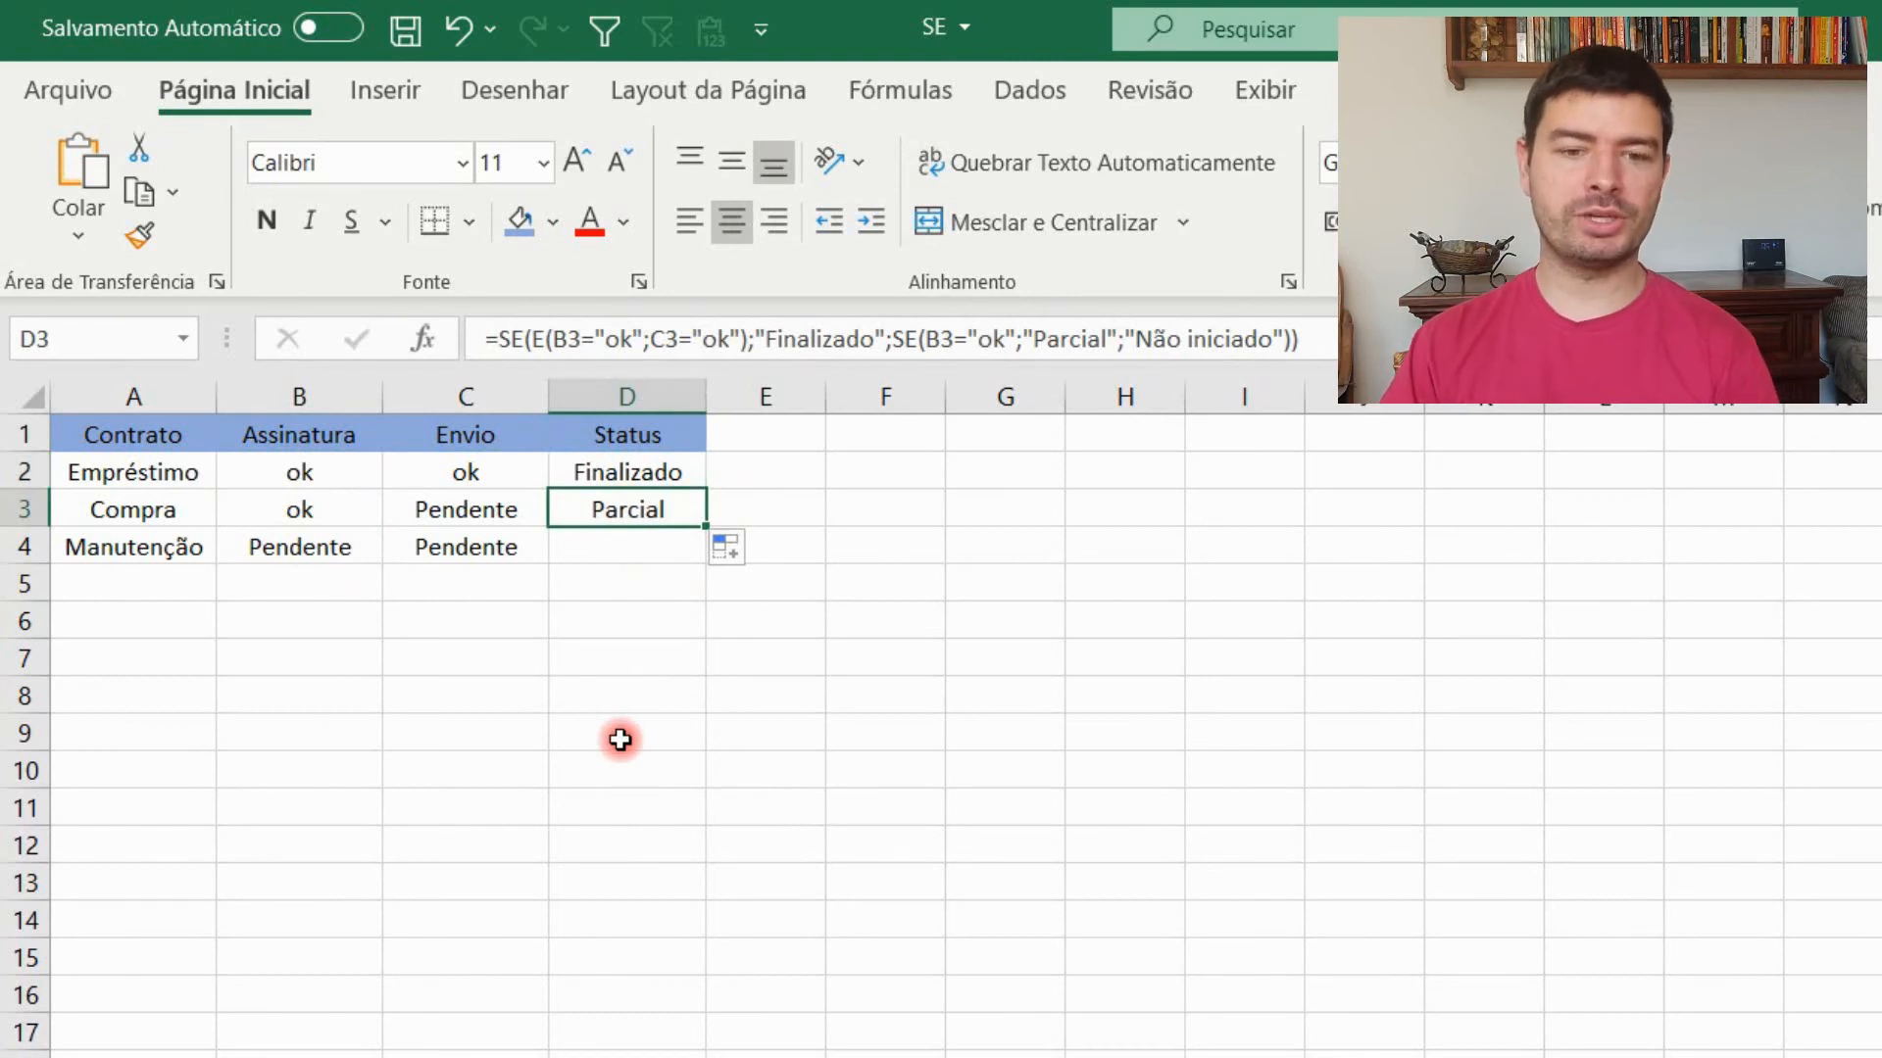
left_click(344, 510)
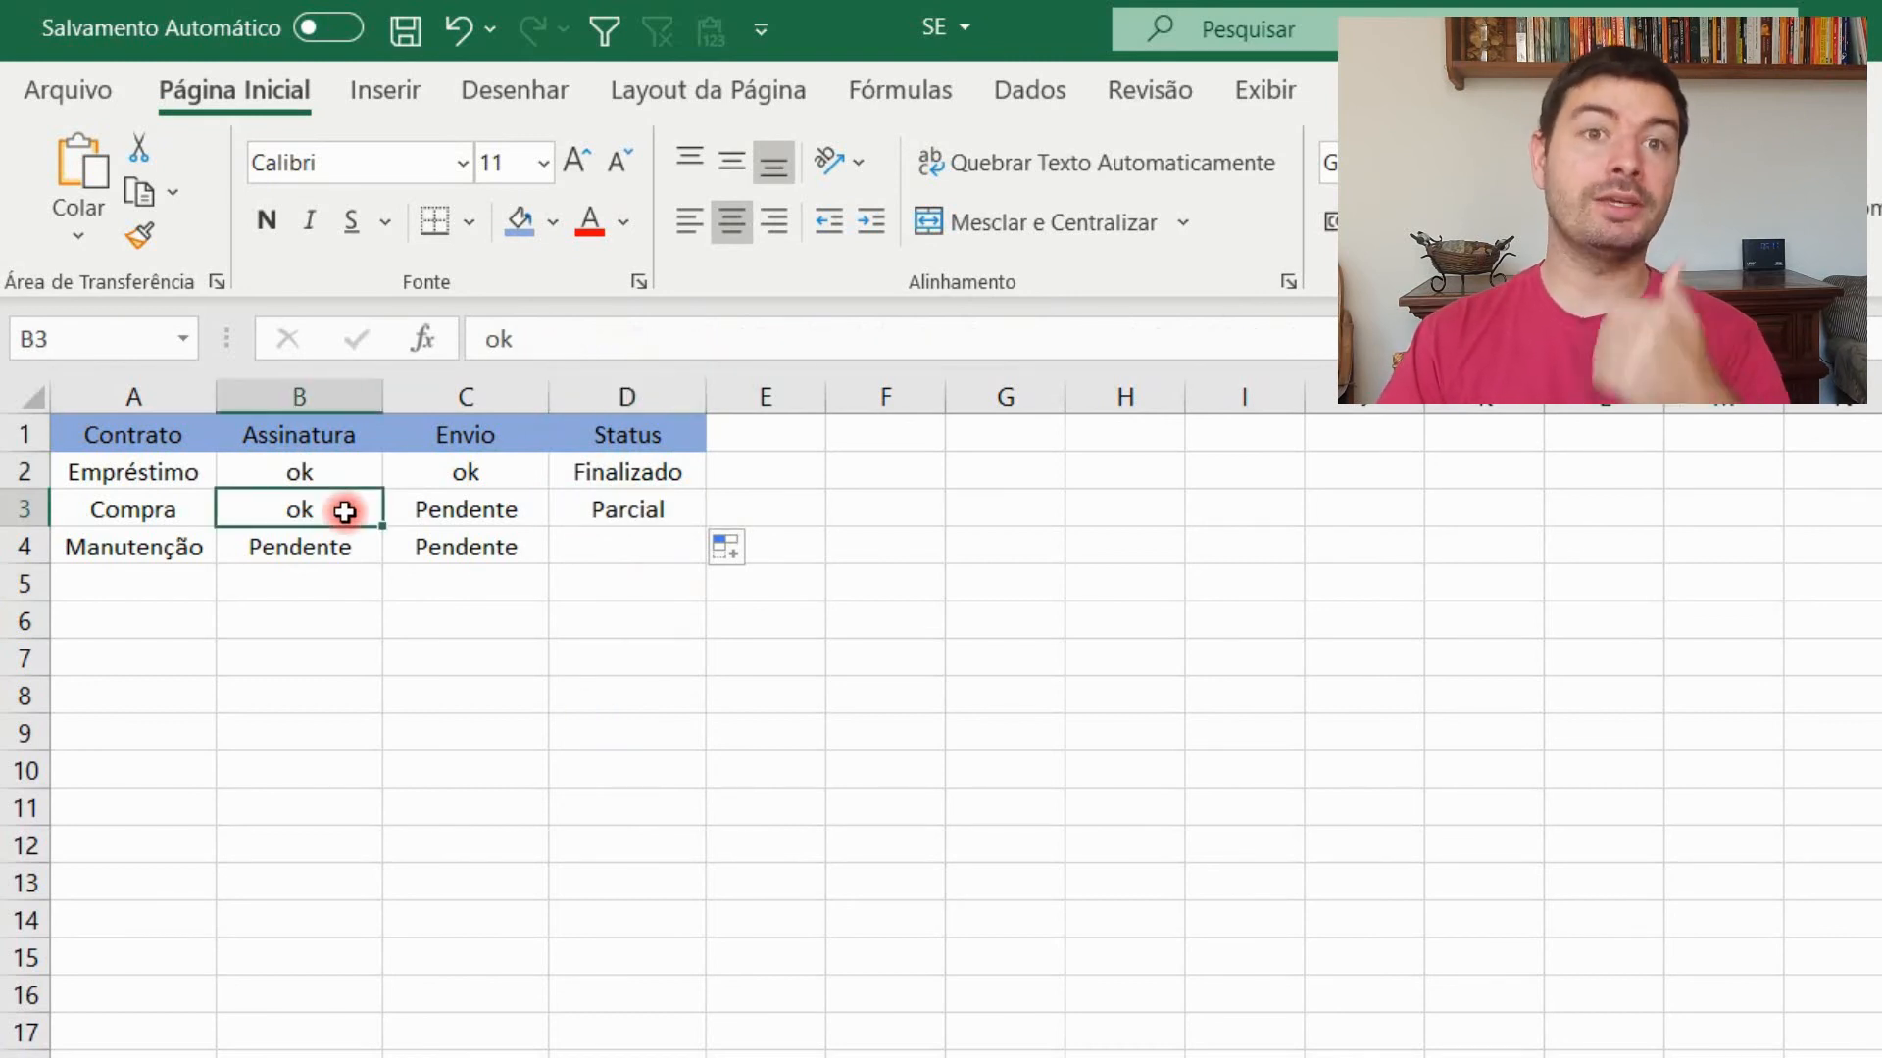
left_click(471, 509)
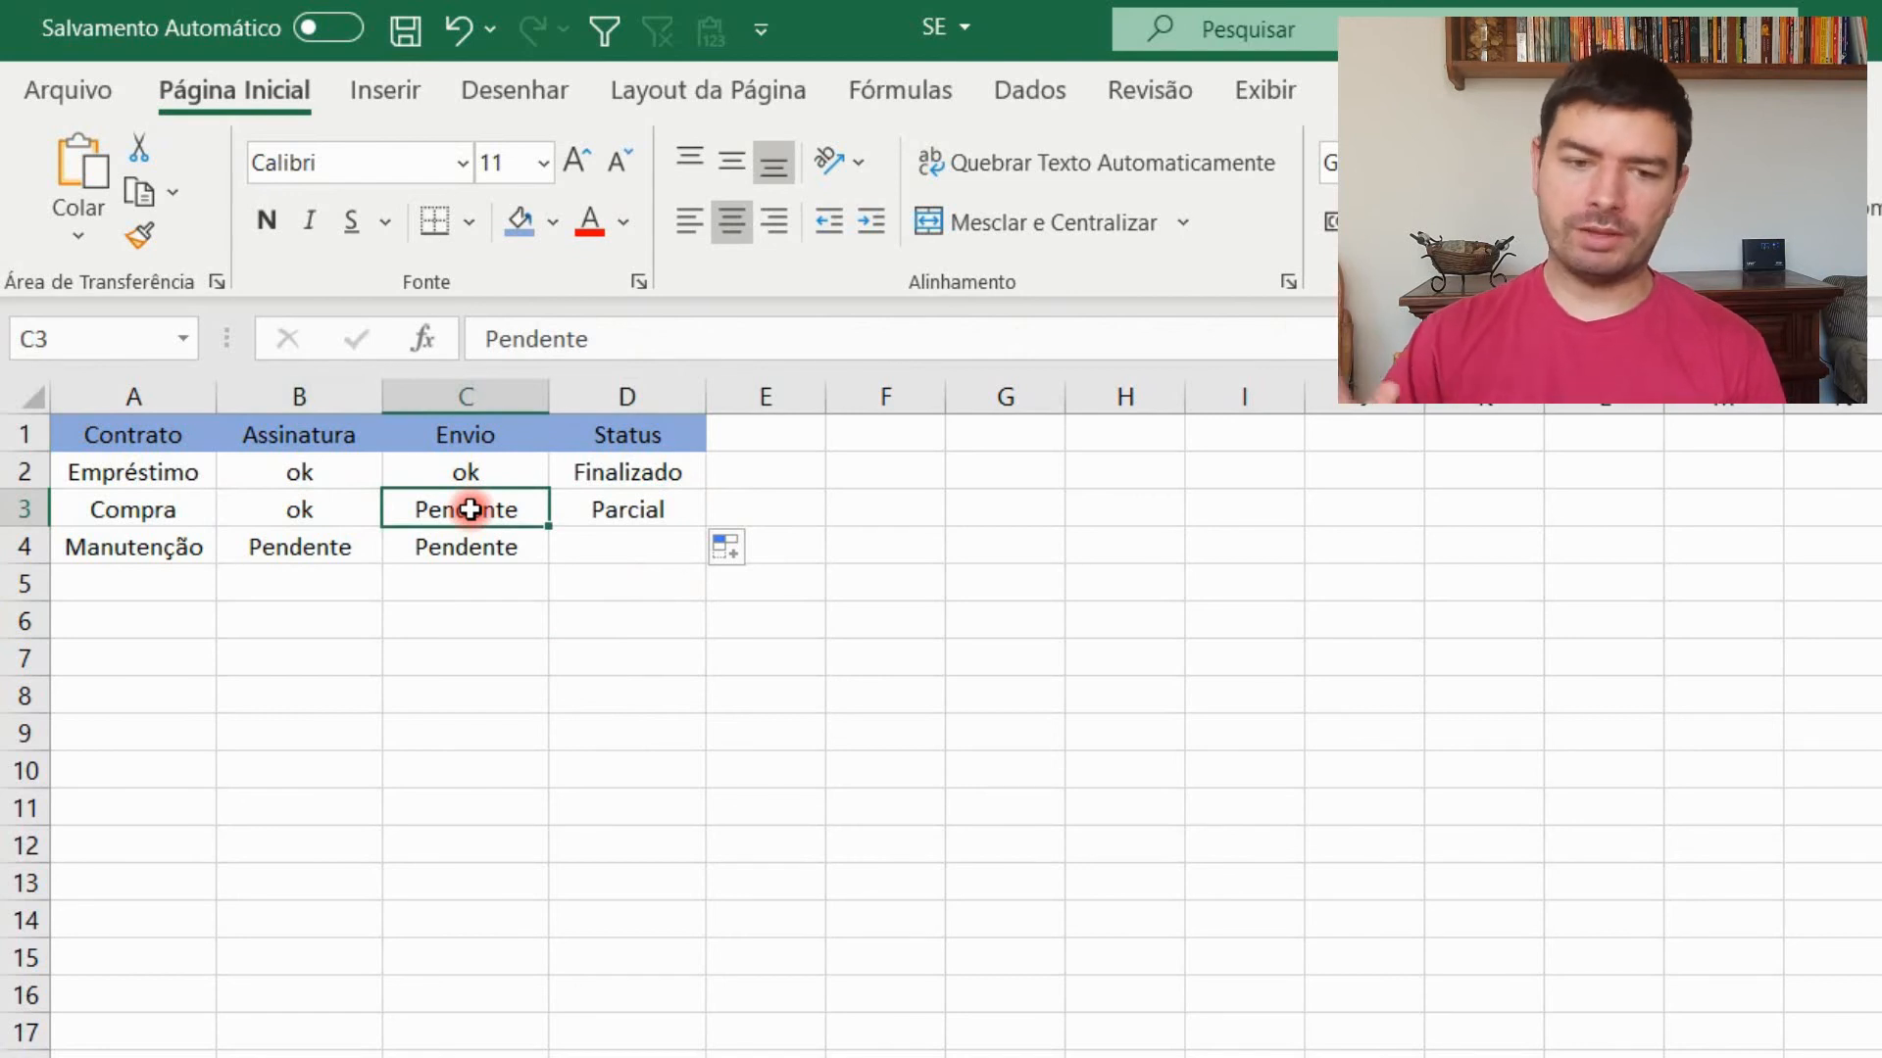
Step: Examine the D3 status formula argument by argument, from the E test and "Finalizado" to the nested SE and "Parcial"
left_click(607, 509)
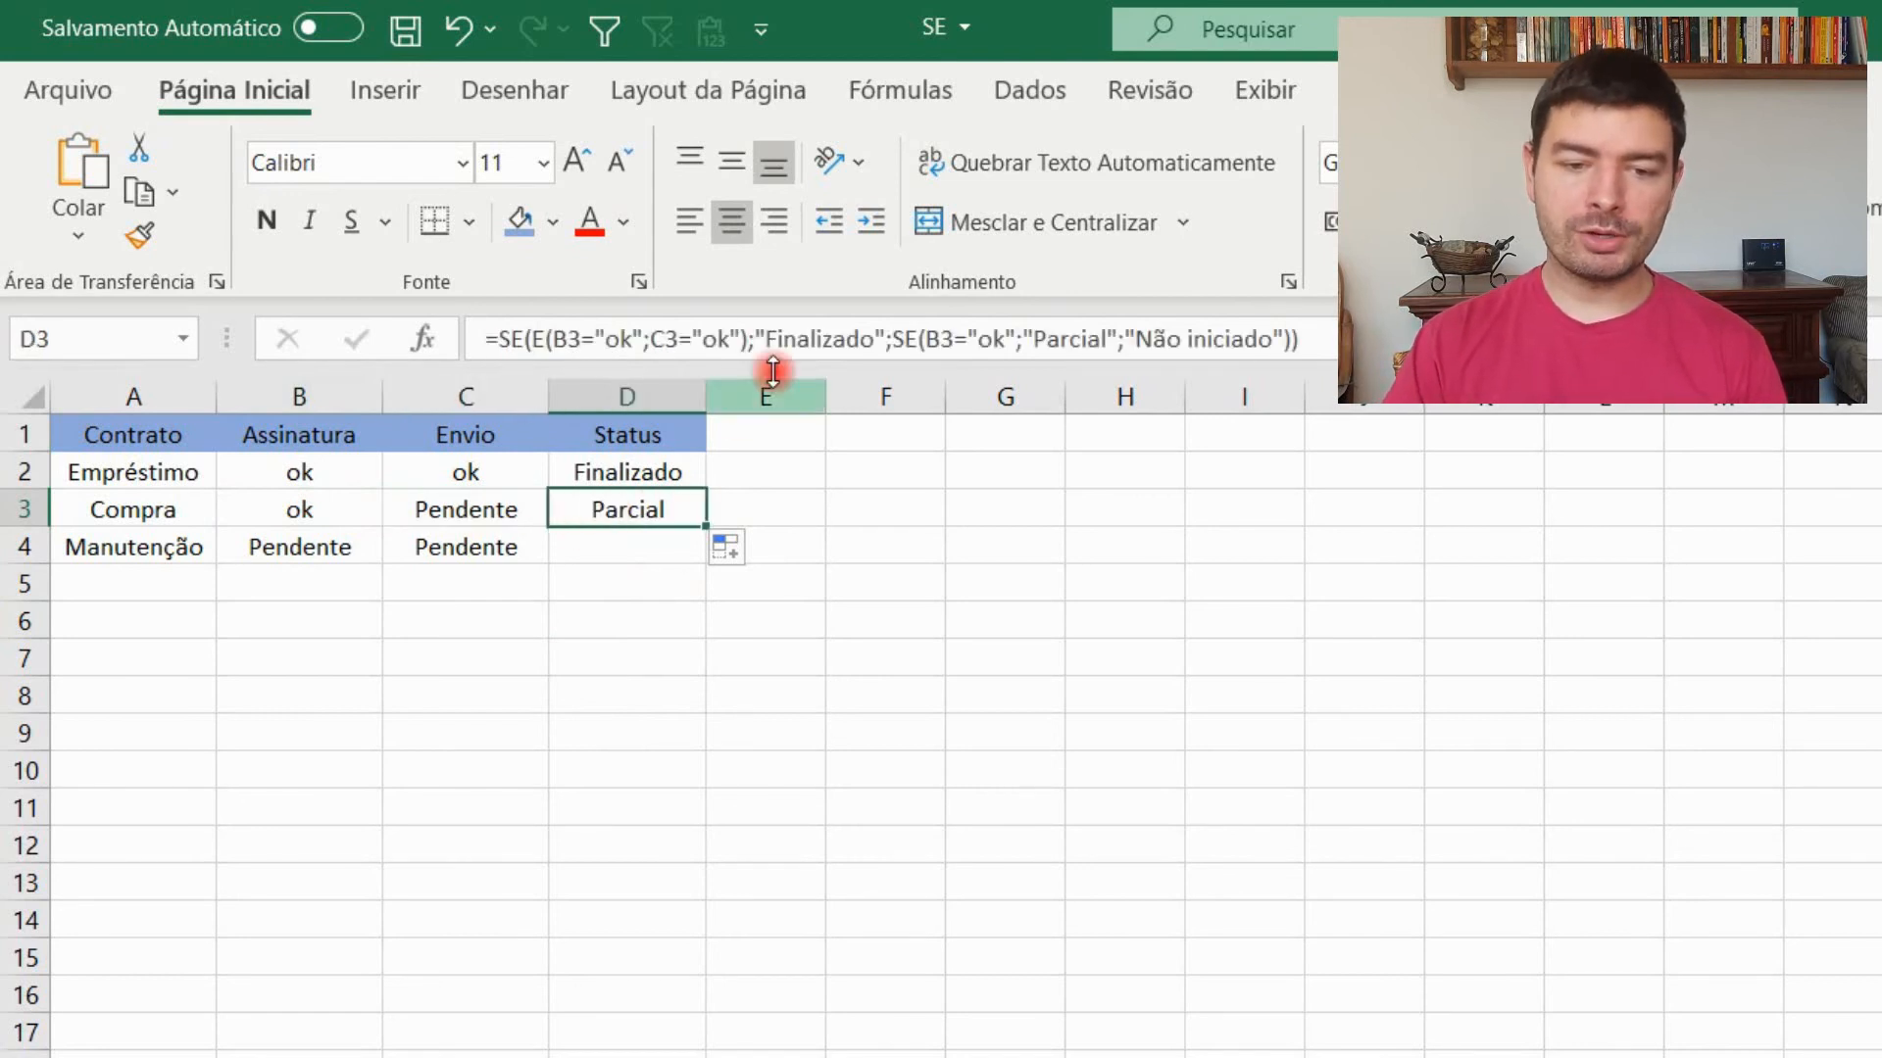
left_click(596, 339)
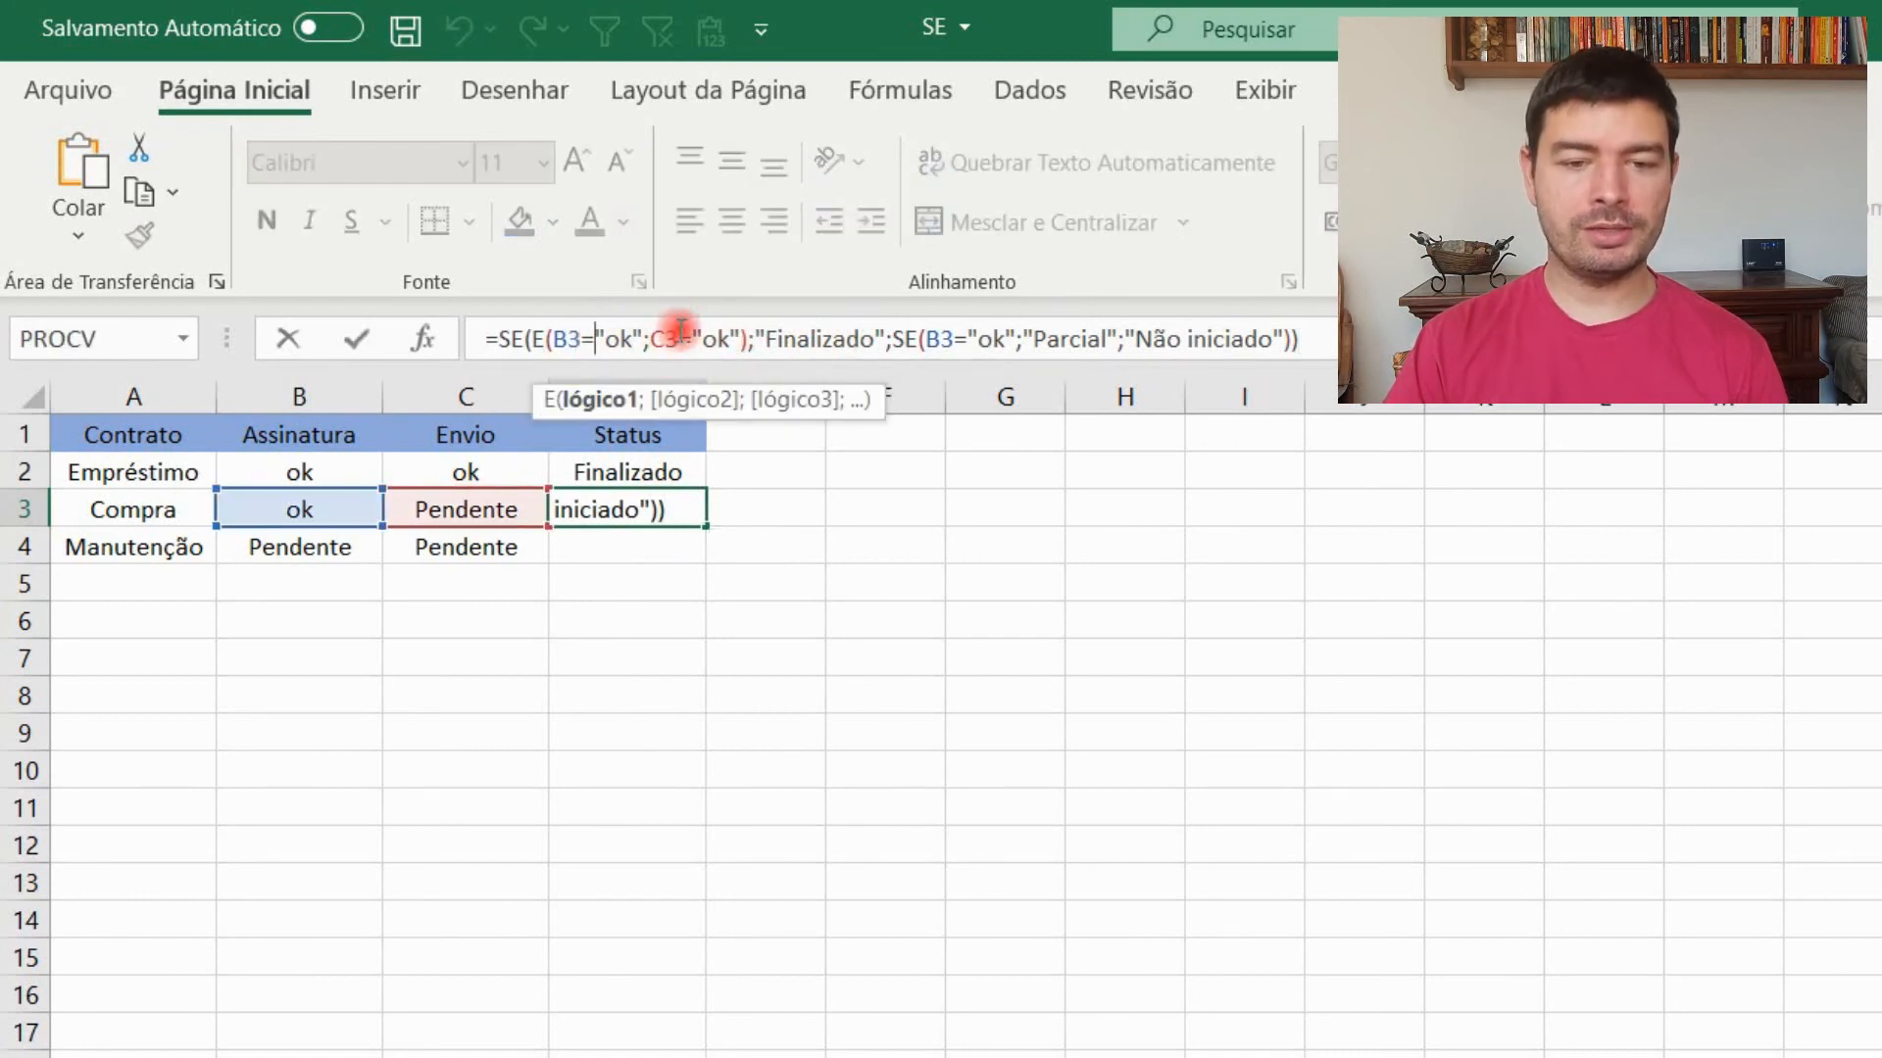
left_click(679, 339)
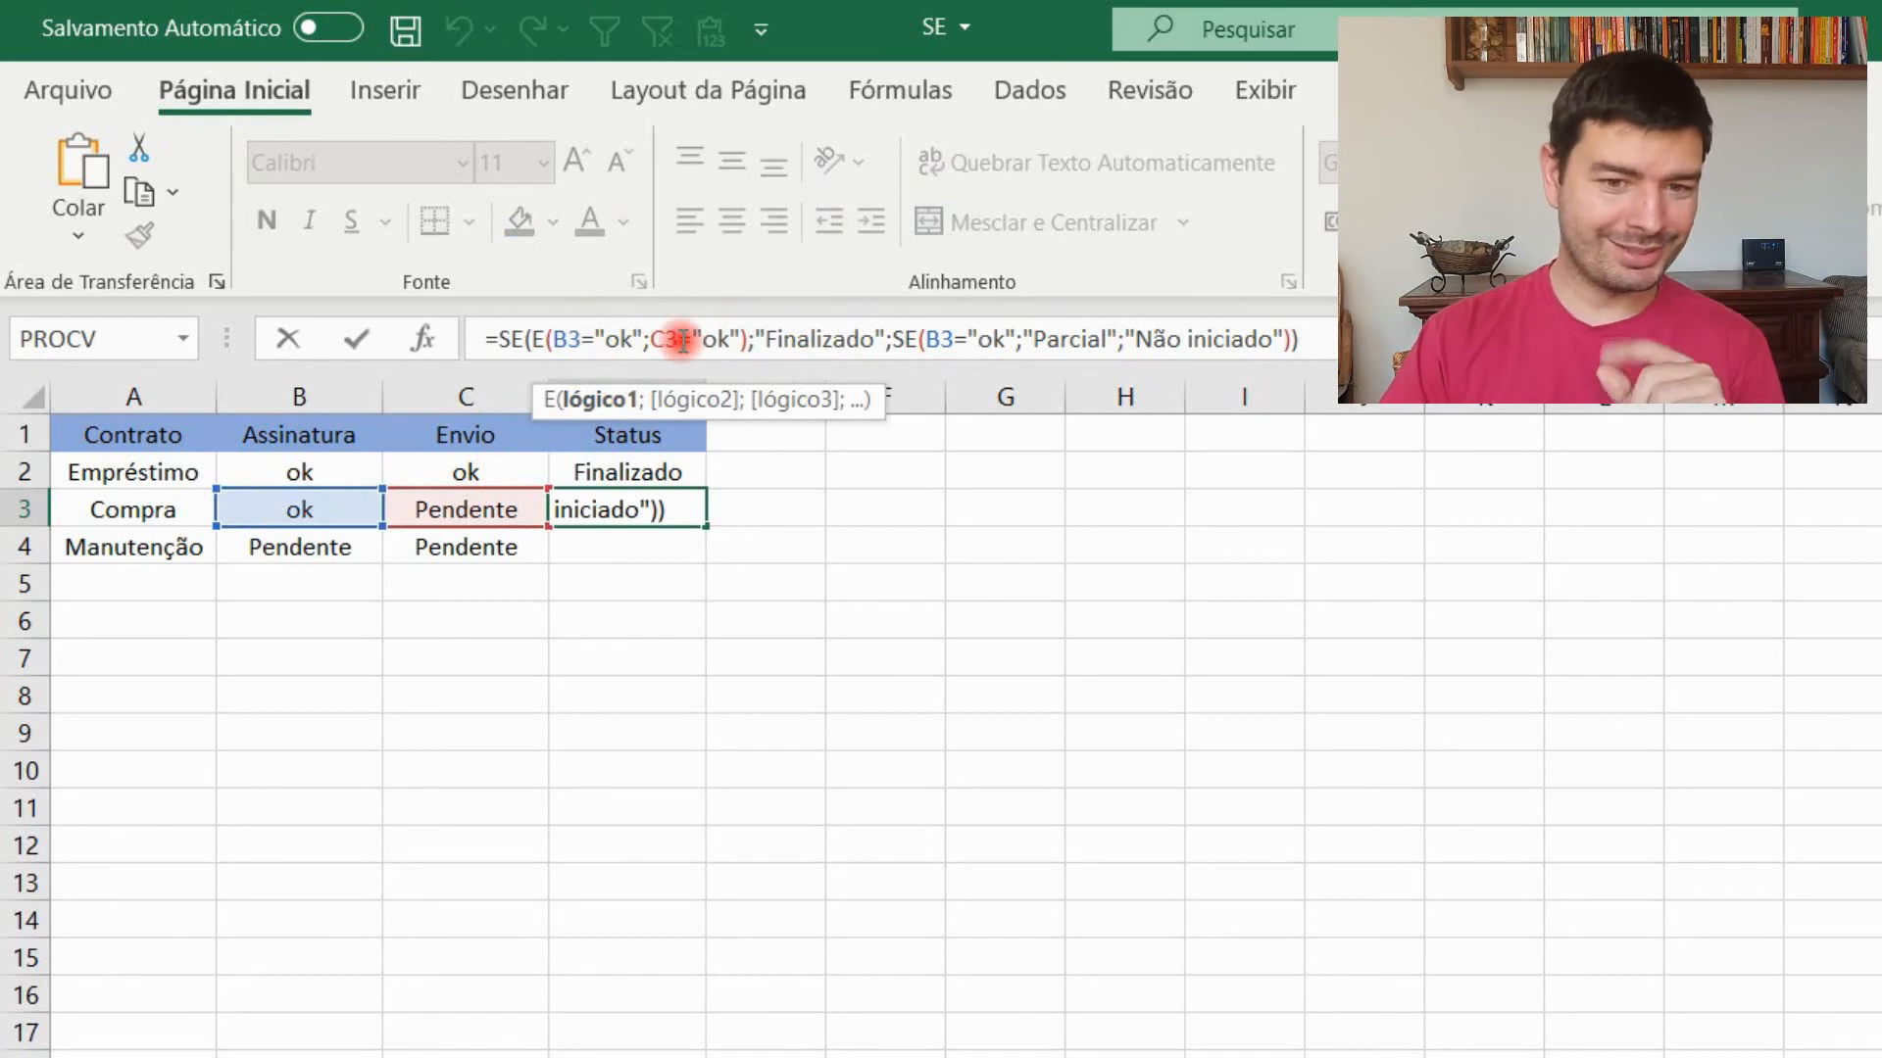
left_click(831, 339)
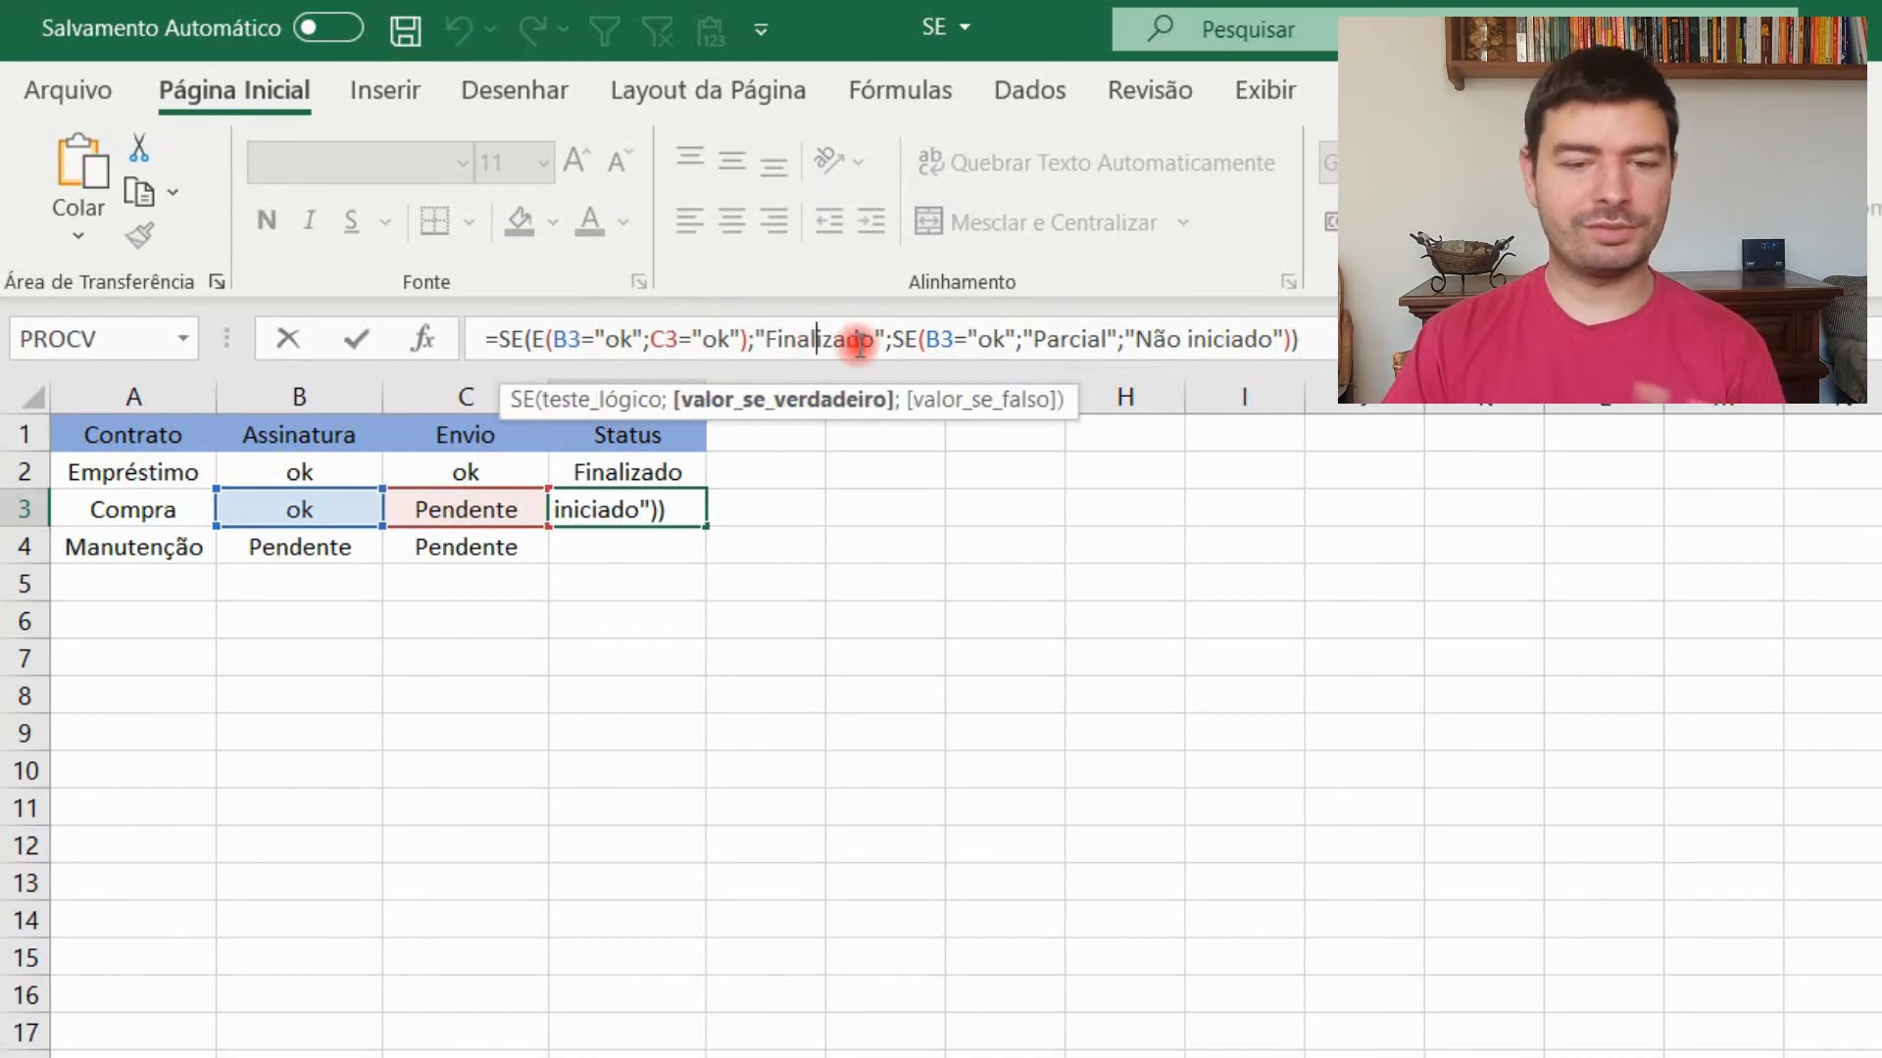
left_click(939, 339)
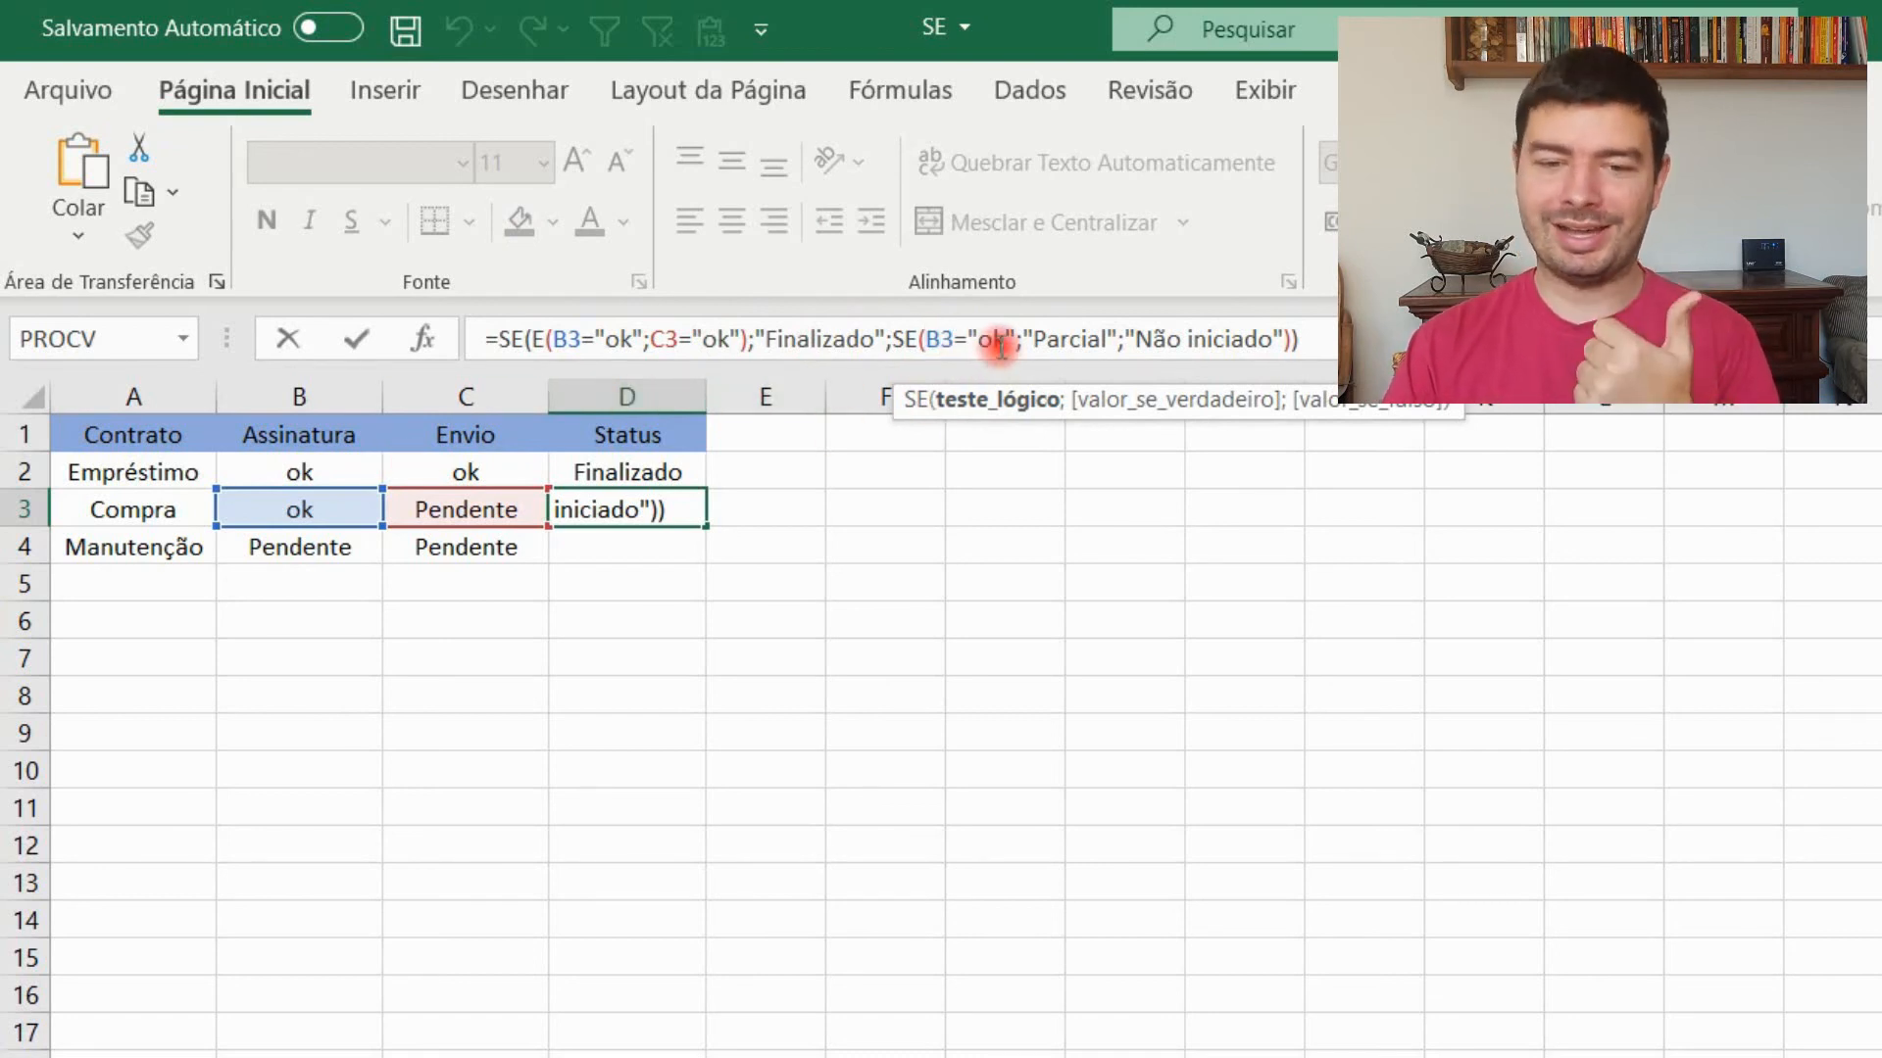
left_click(1068, 339)
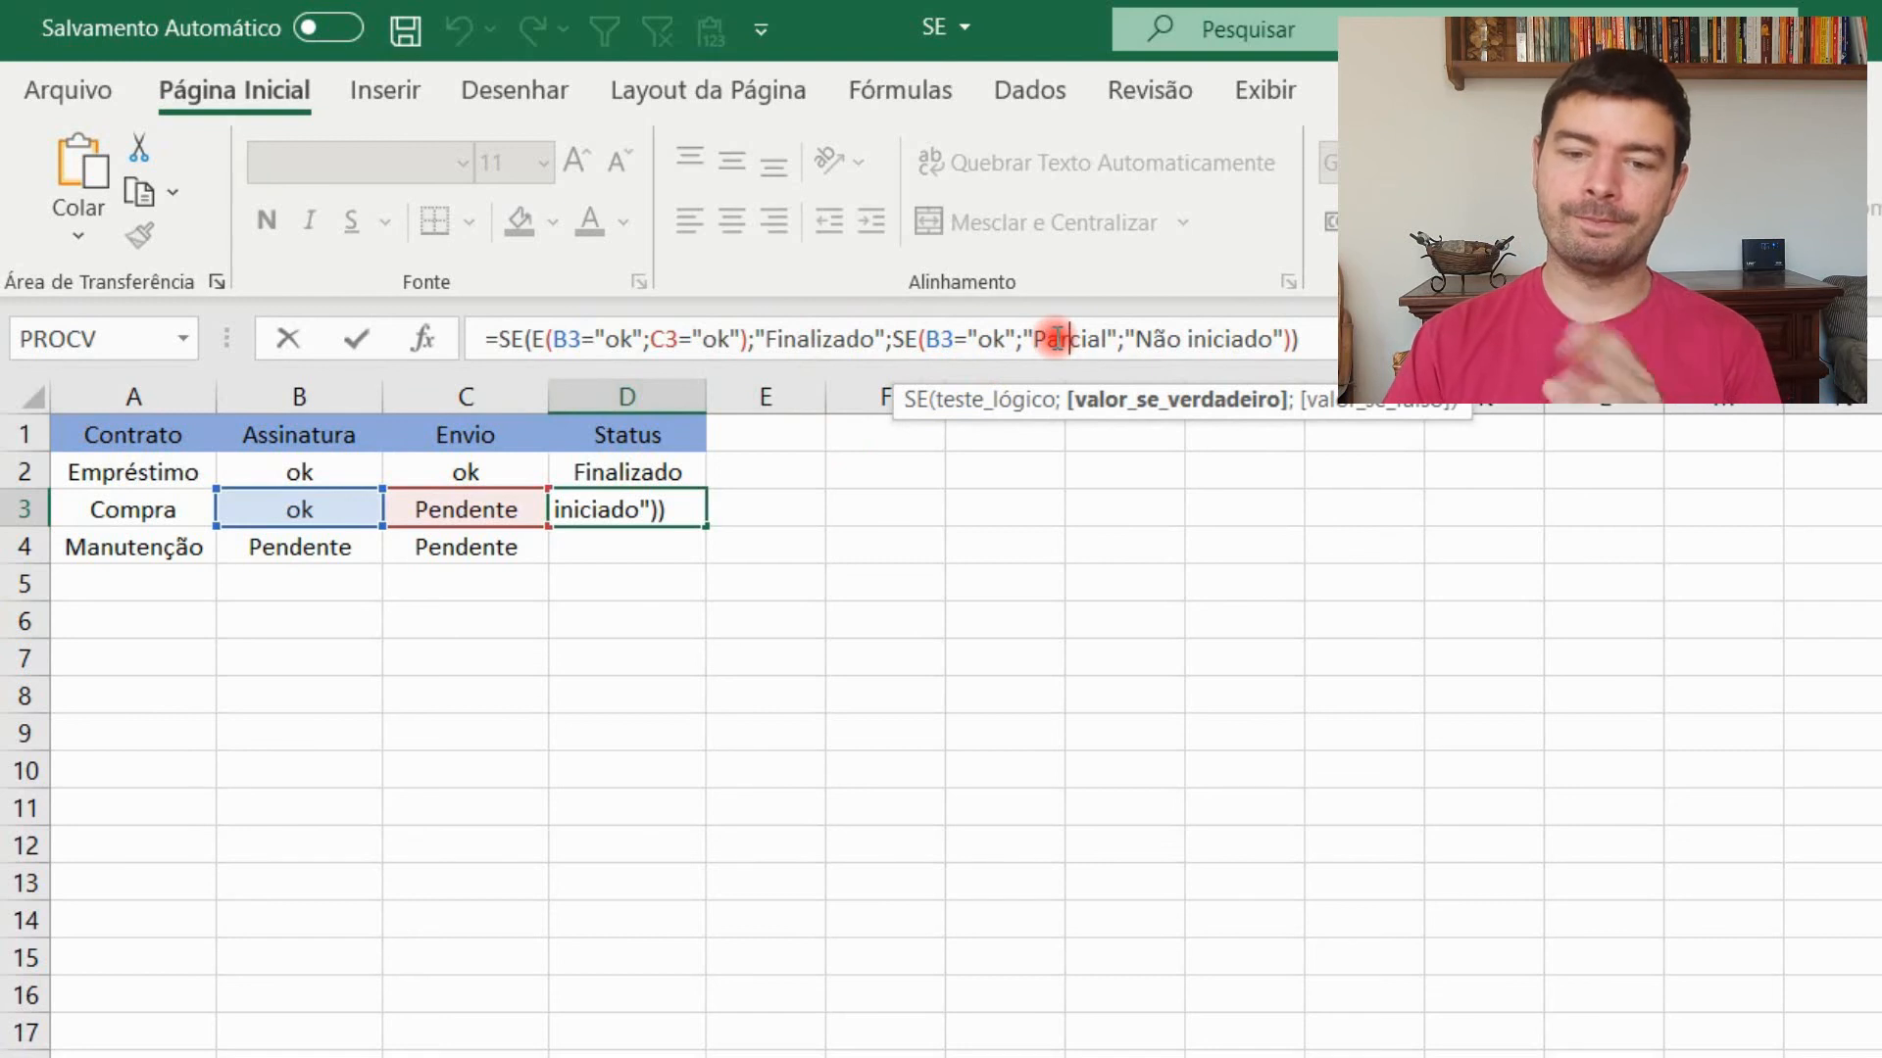
key("Return")
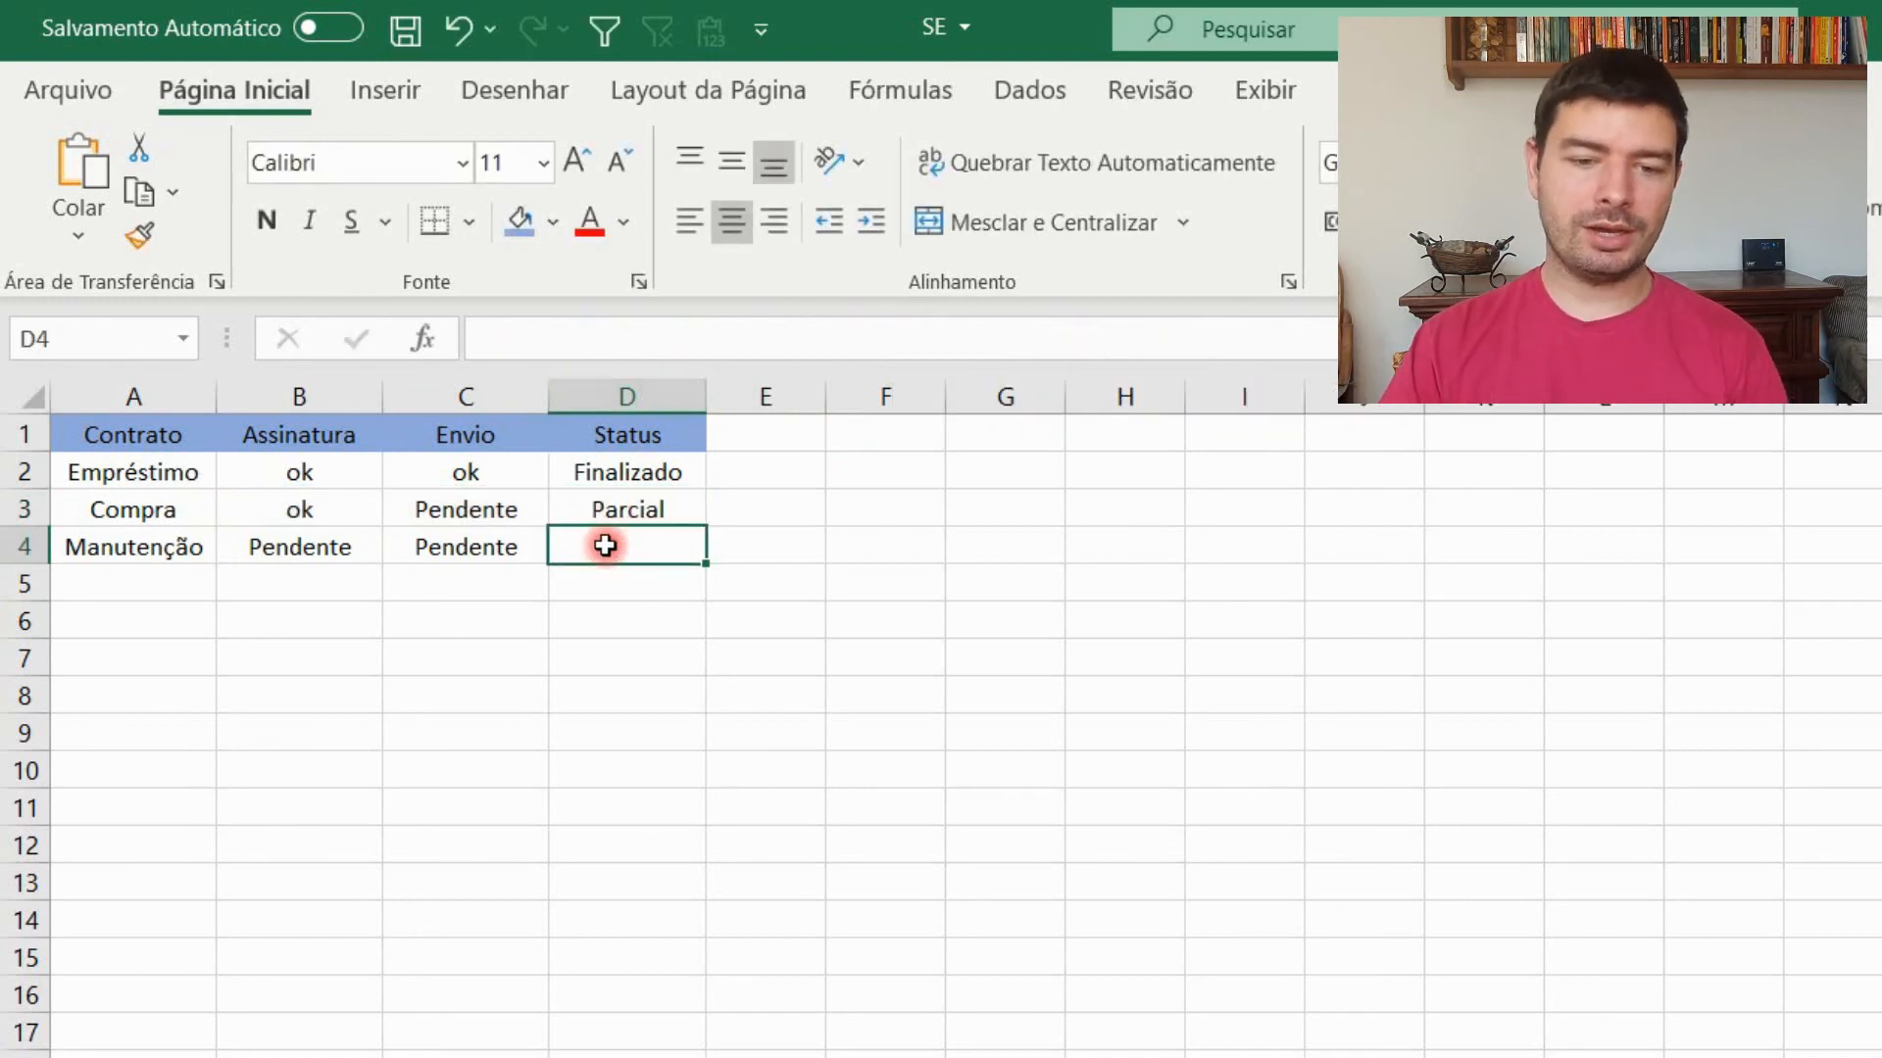
Step: Copy the status formula from D3 down to D4 for the Manutenção contract
left_click(621, 506)
left_click_drag(703, 538, 701, 542)
left_click(659, 542)
Step: Compare the Manutenção contract's Assinatura value and status in row 4 with the Empréstimo and Compra rows
left_click(304, 560)
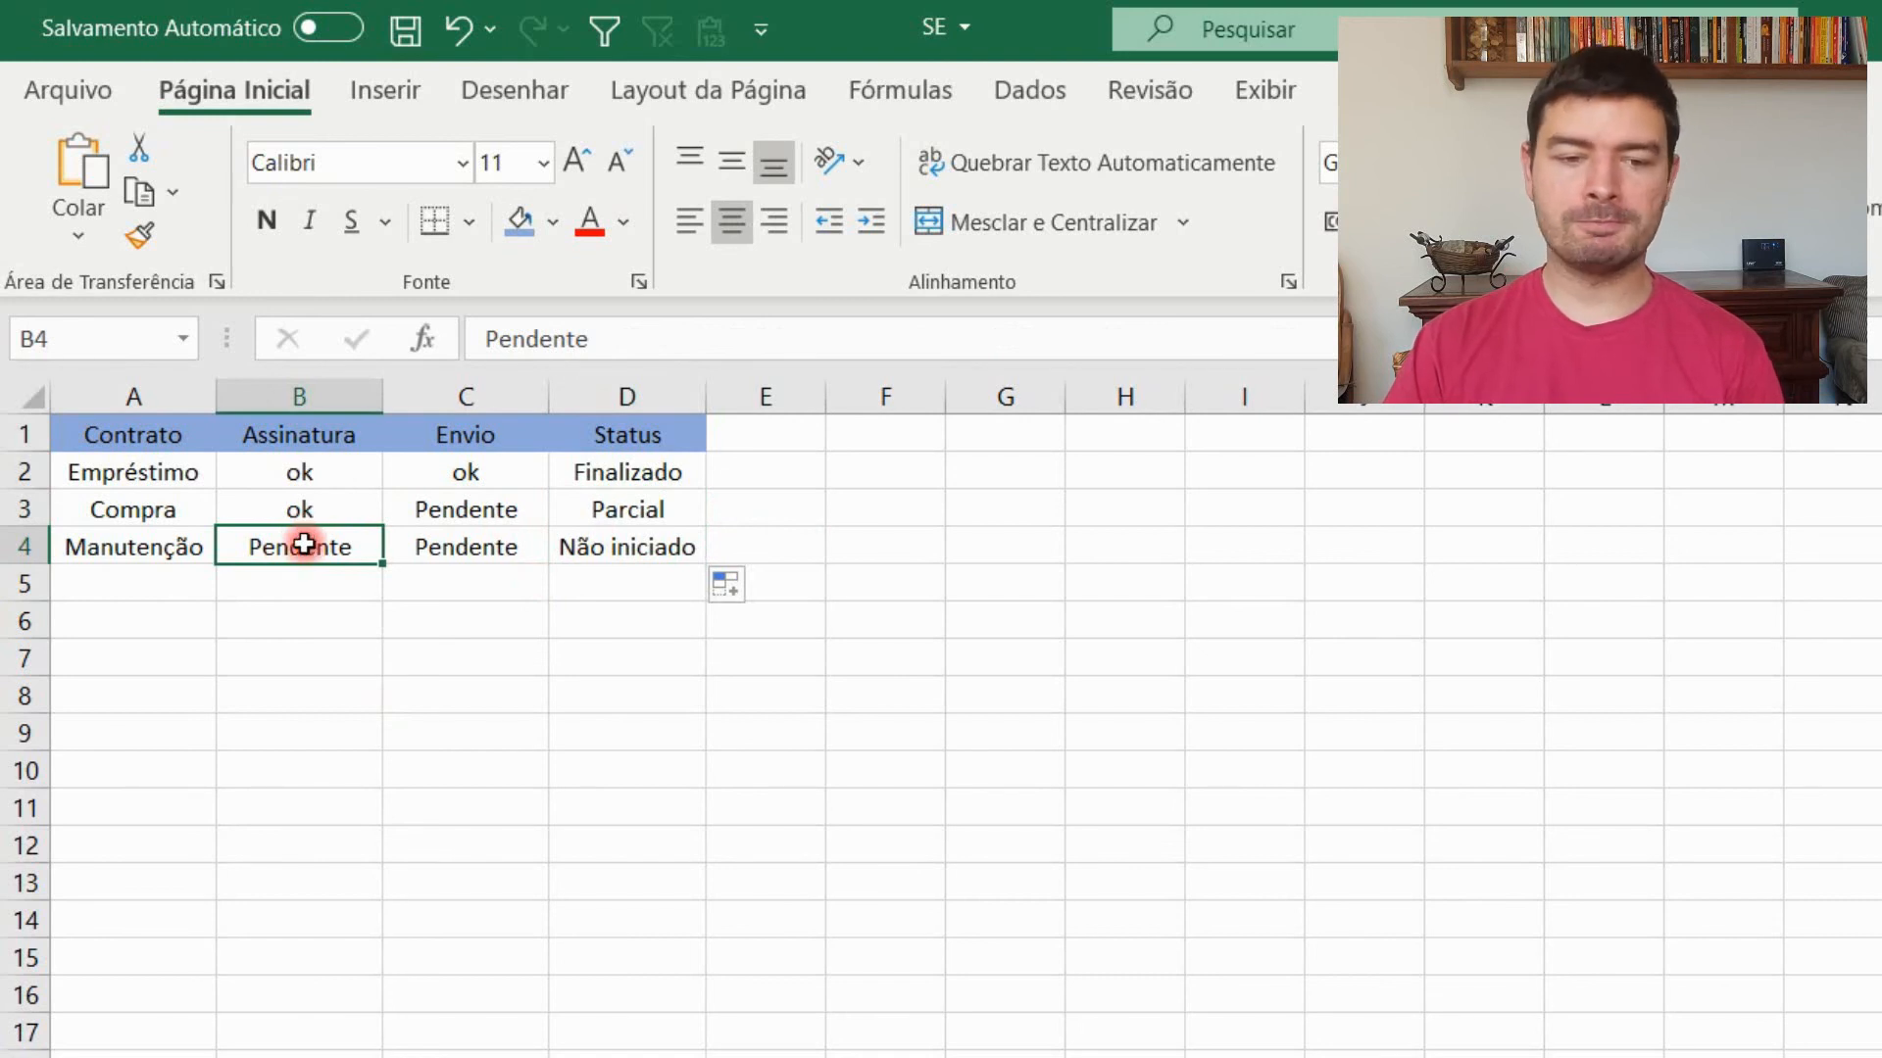
left_click_drag(307, 471, 419, 472)
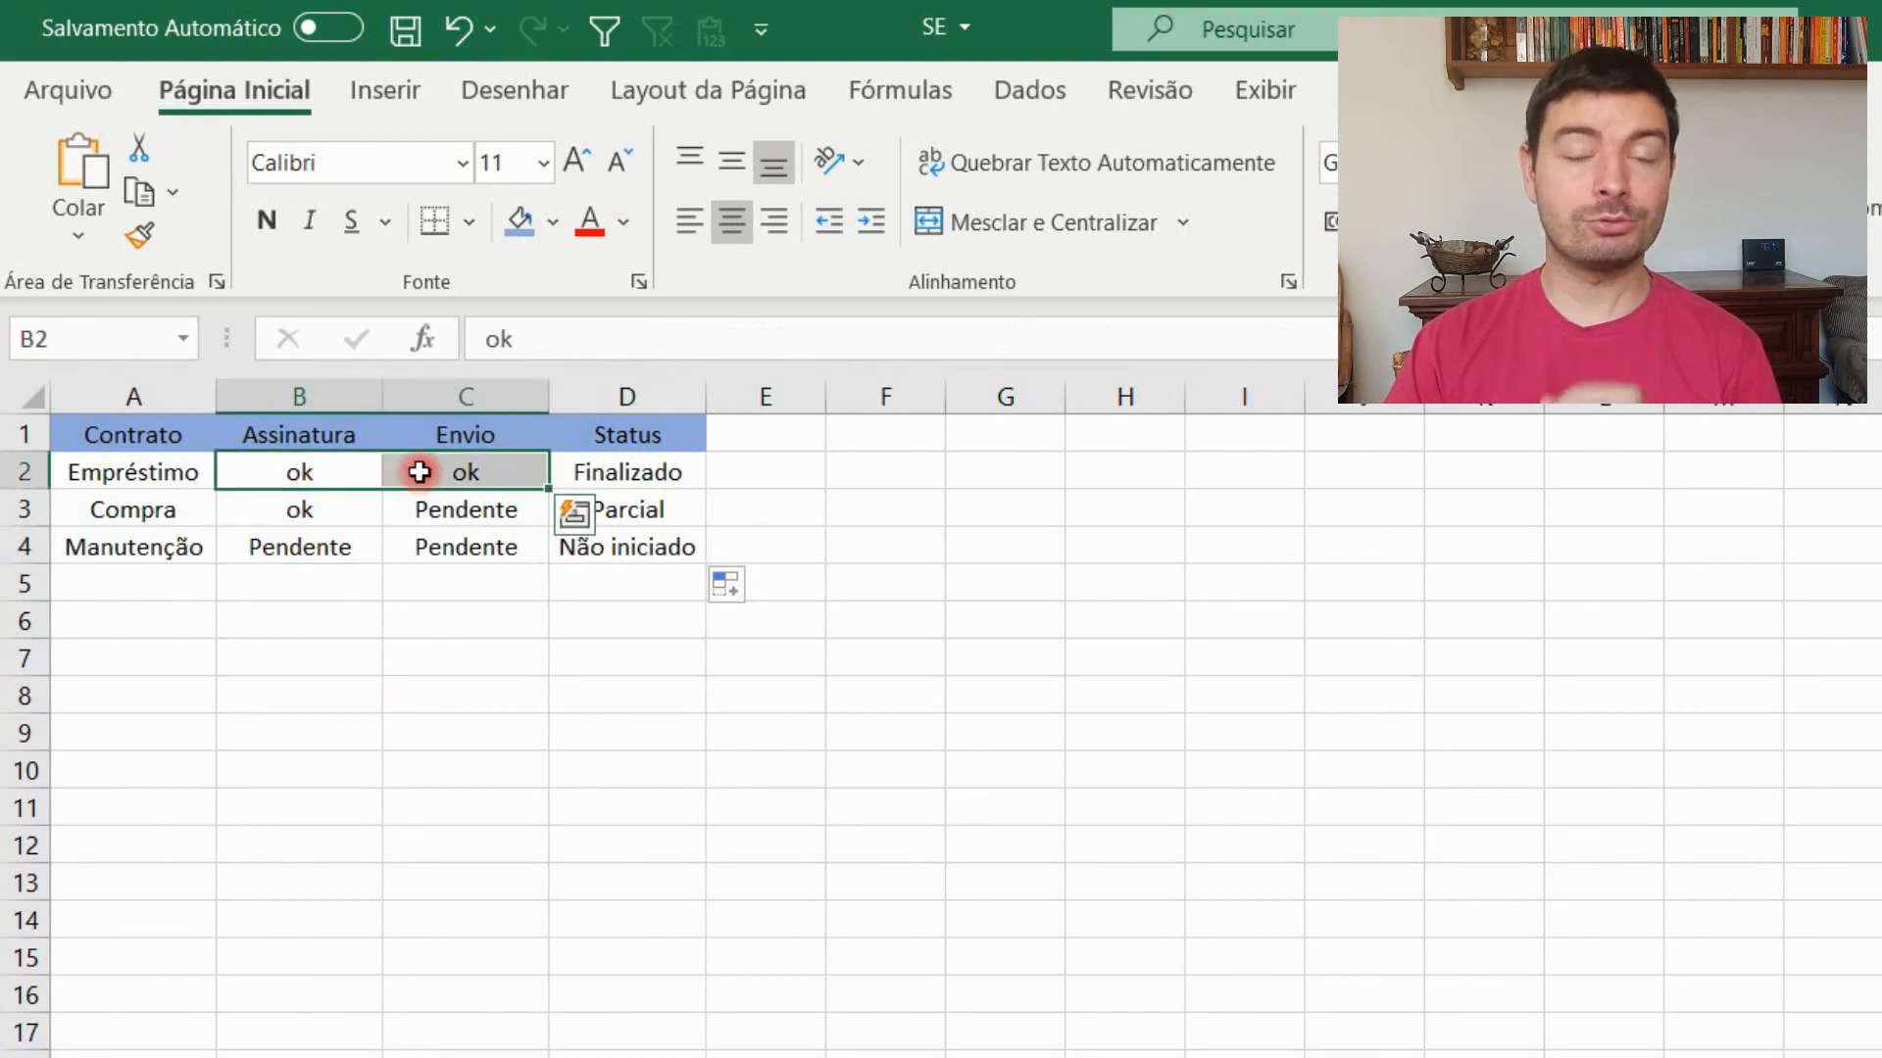
left_click(338, 547)
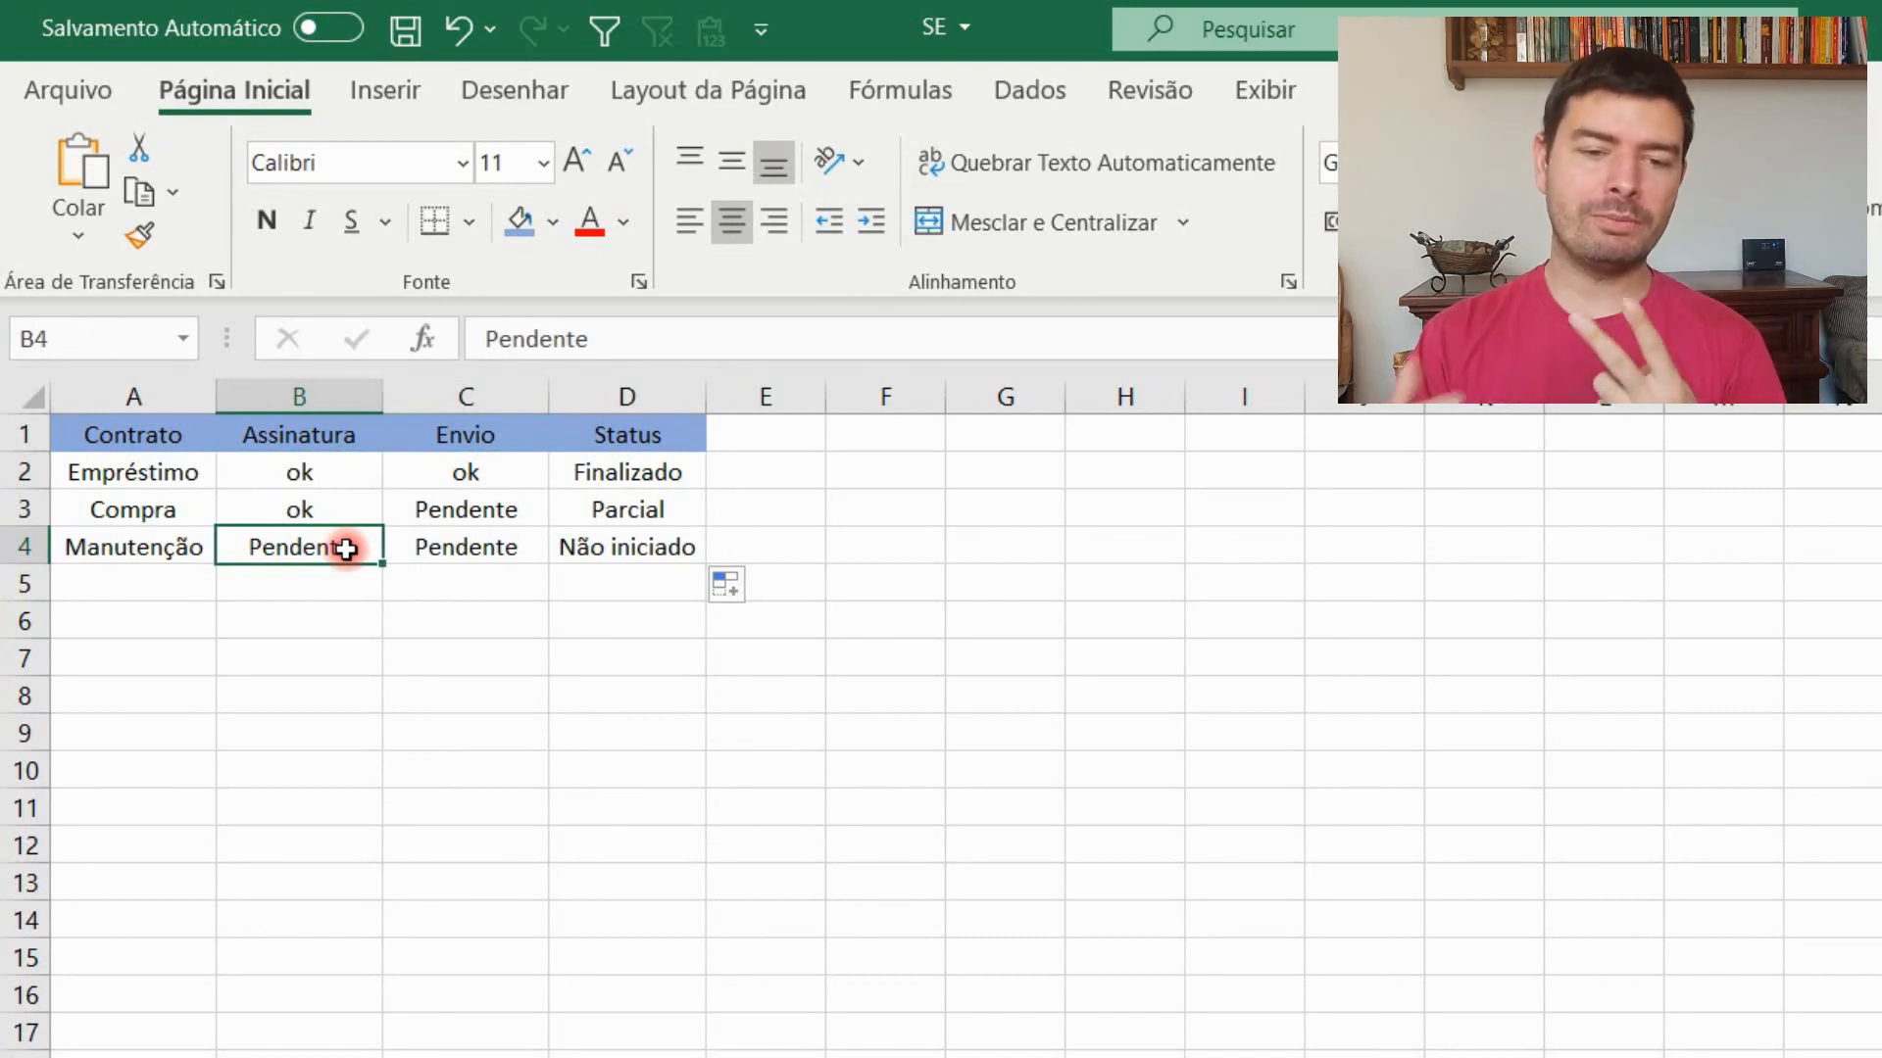
left_click(320, 506)
left_click(319, 550)
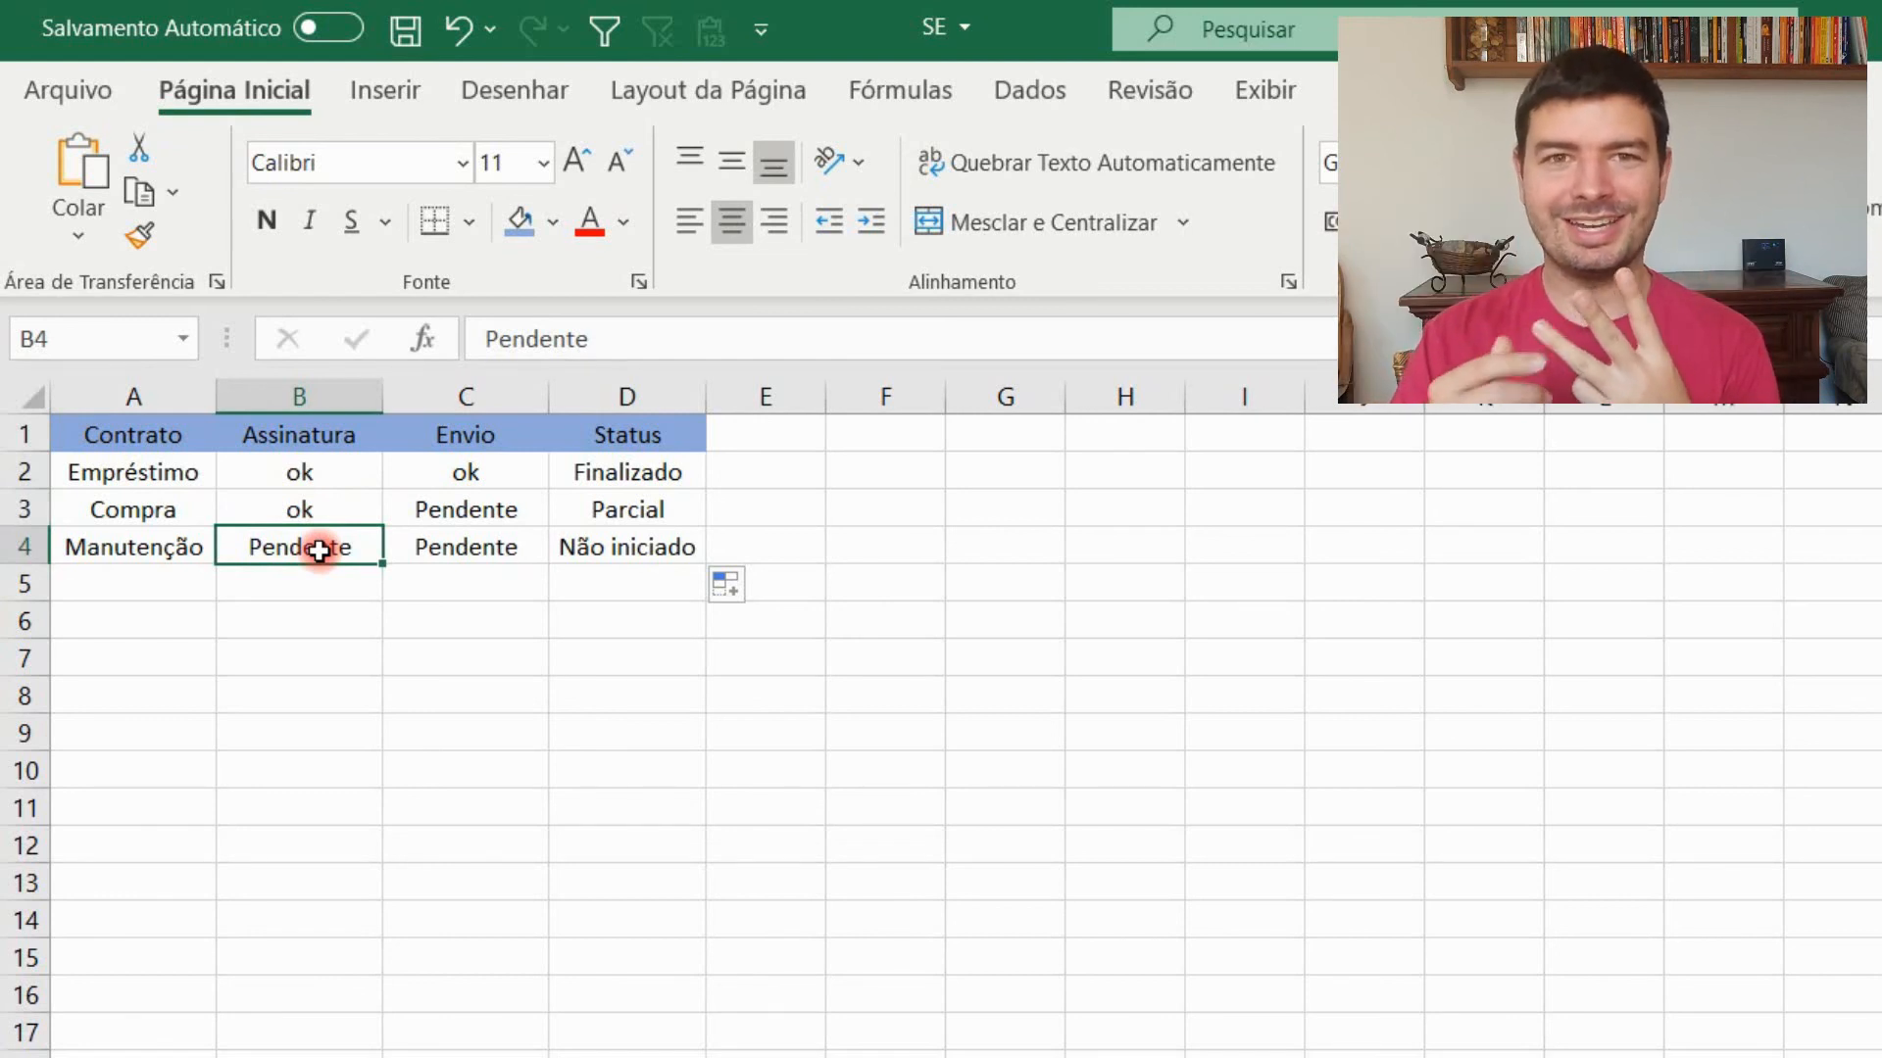
left_click(623, 549)
left_click(641, 750)
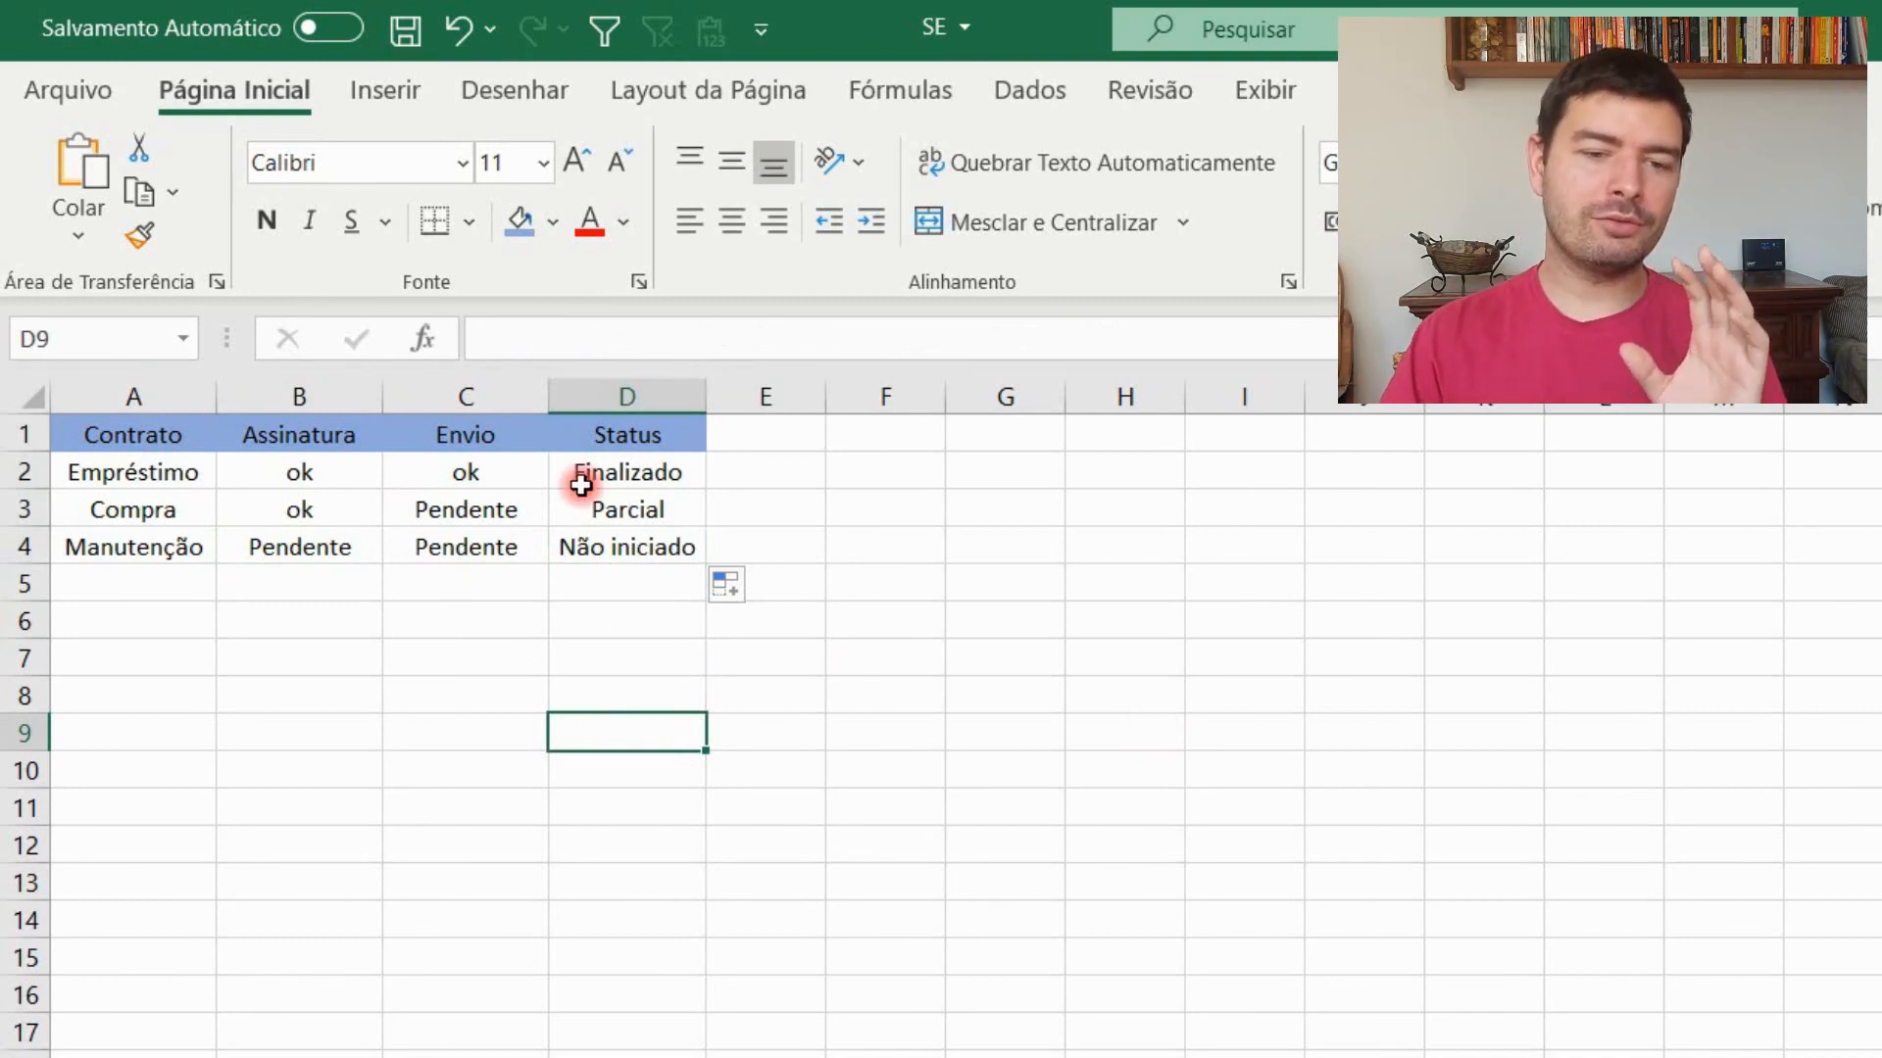
Step: Review the Assinatura and Envio values of all three contracts against the status logic, ending with the formula in D4
left_click_drag(127, 433, 441, 551)
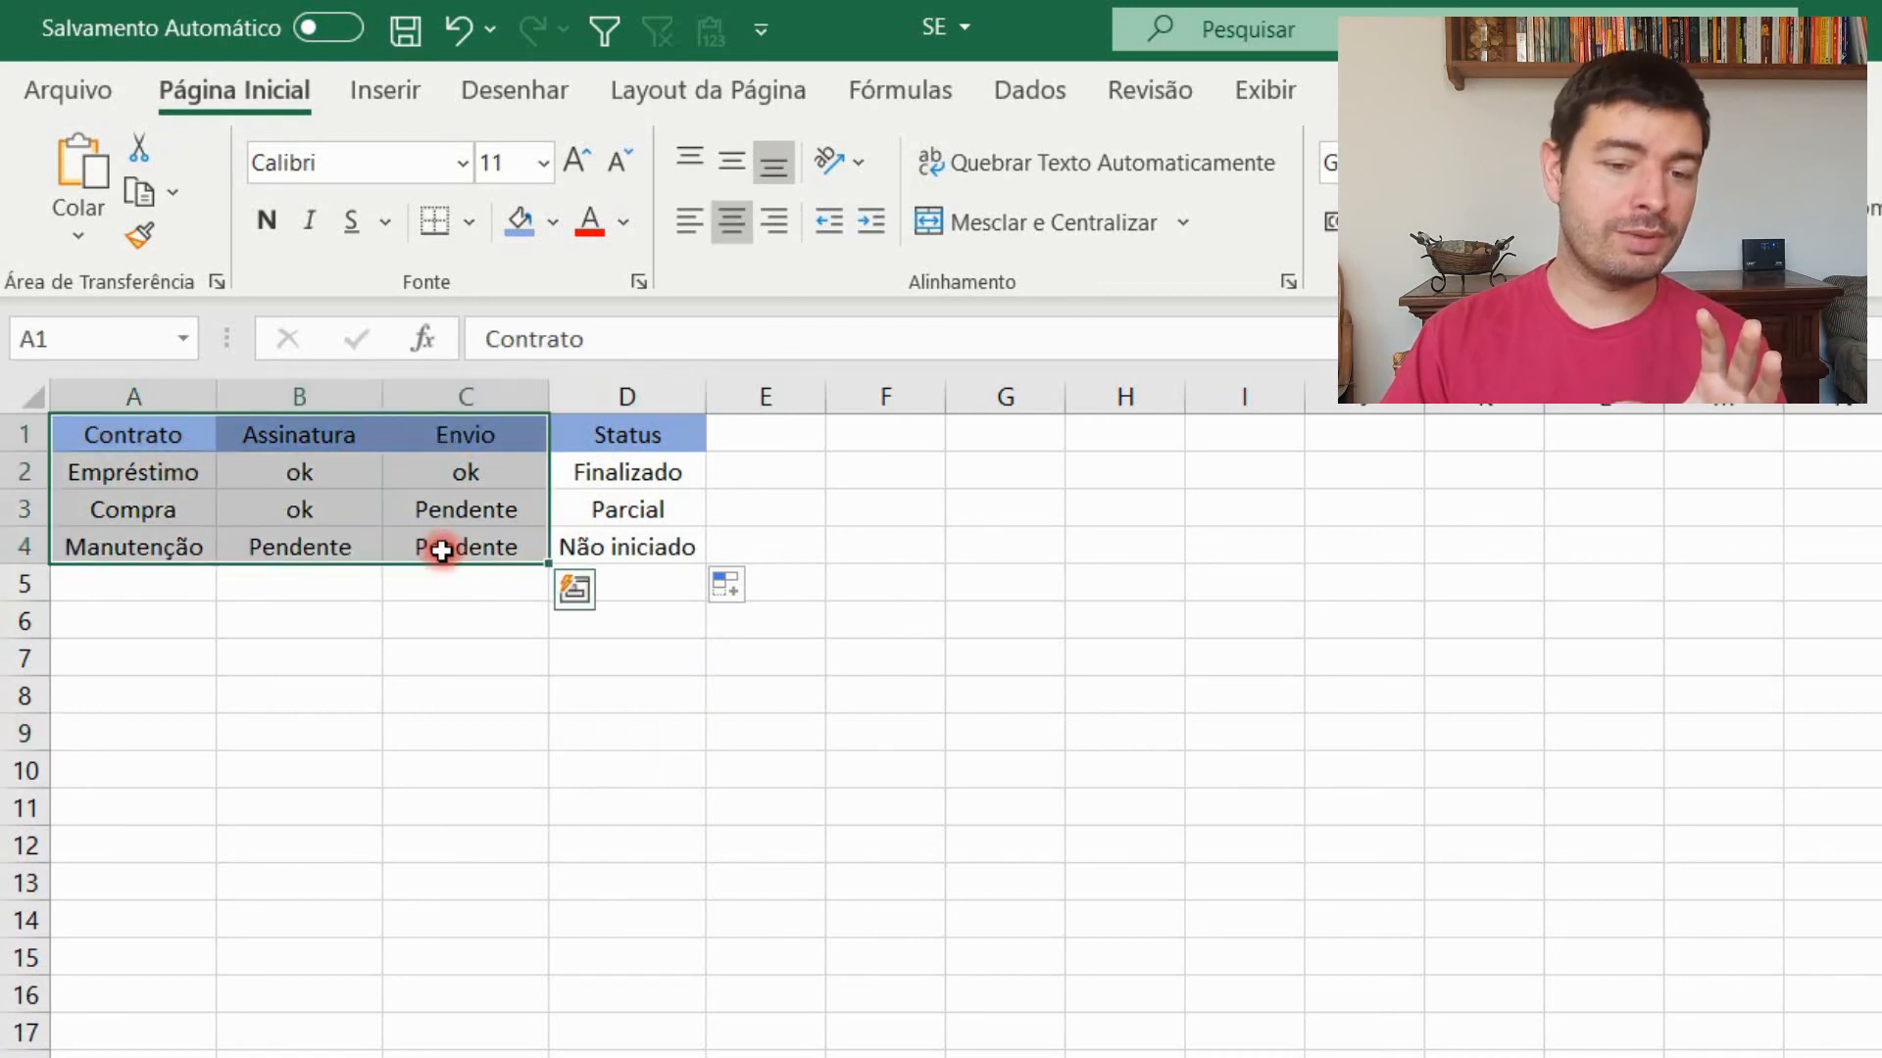
left_click(324, 475)
left_click(397, 474)
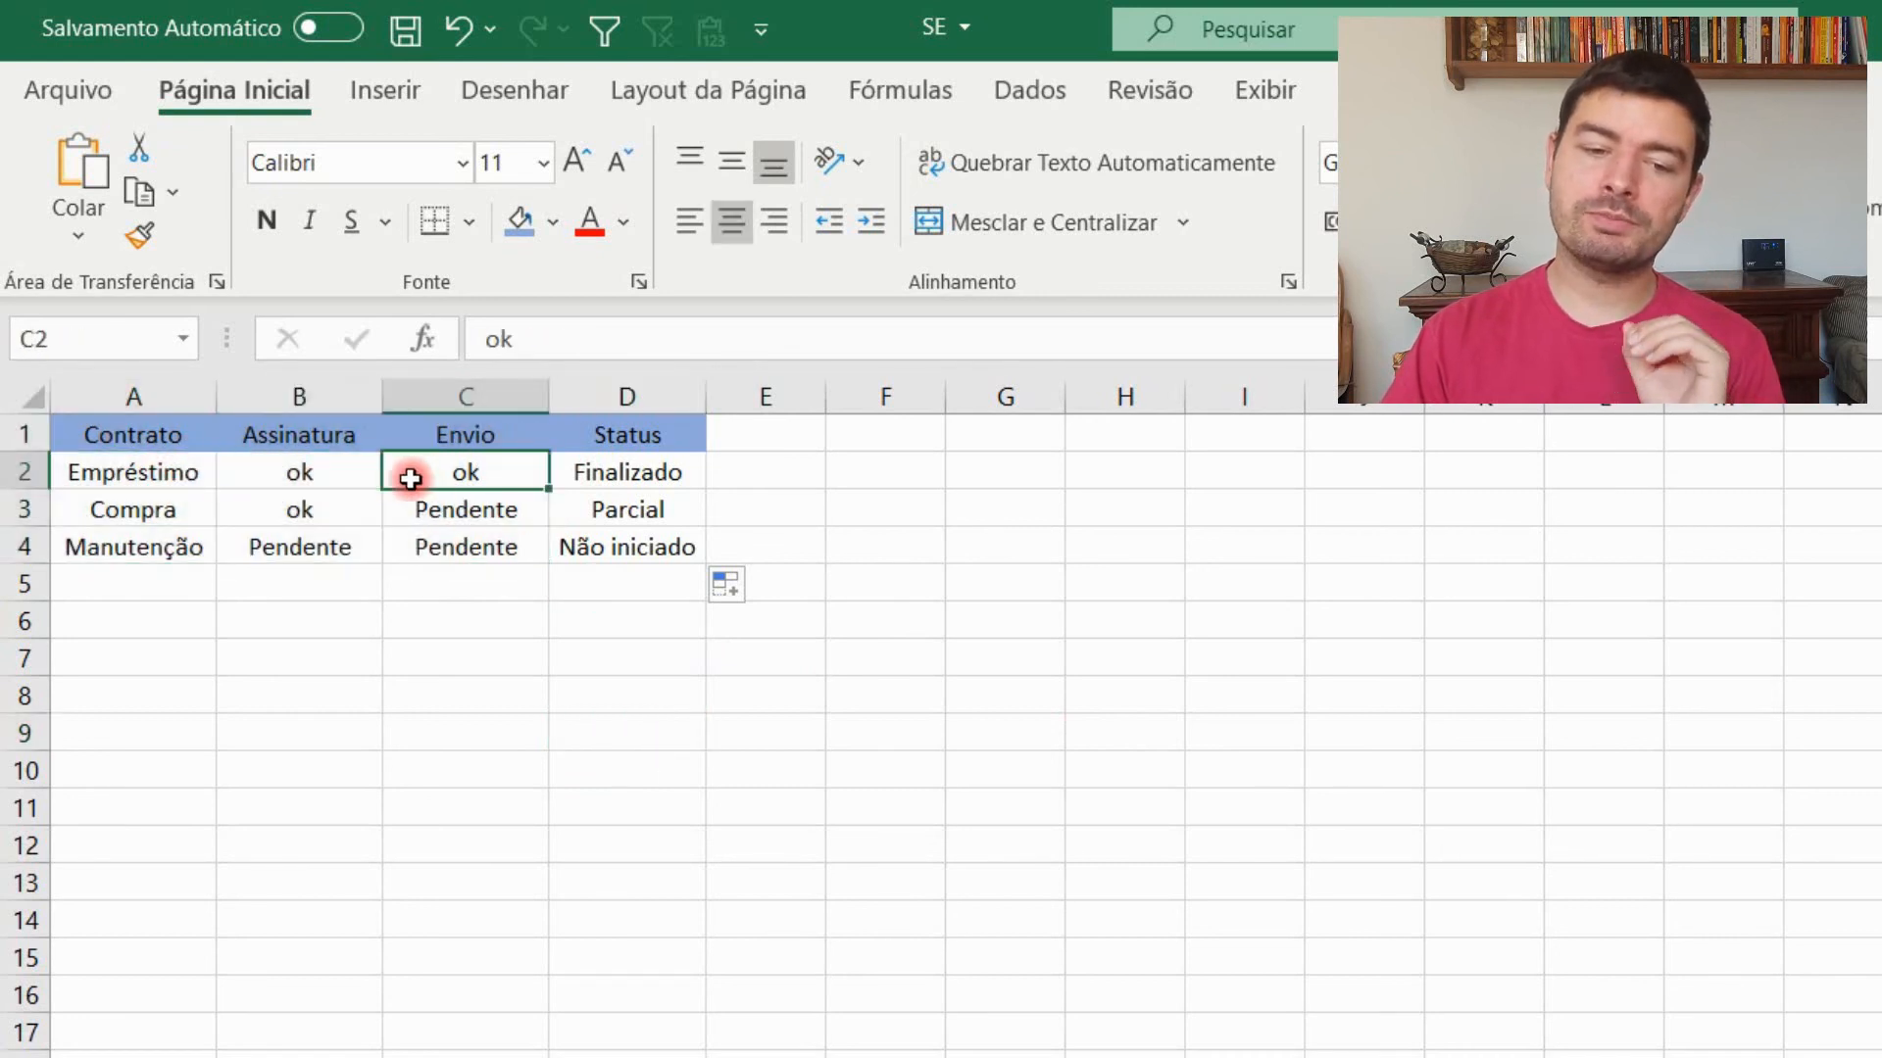
left_click(323, 472)
left_click(410, 481)
left_click(344, 474)
left_click(441, 471)
left_click(341, 502)
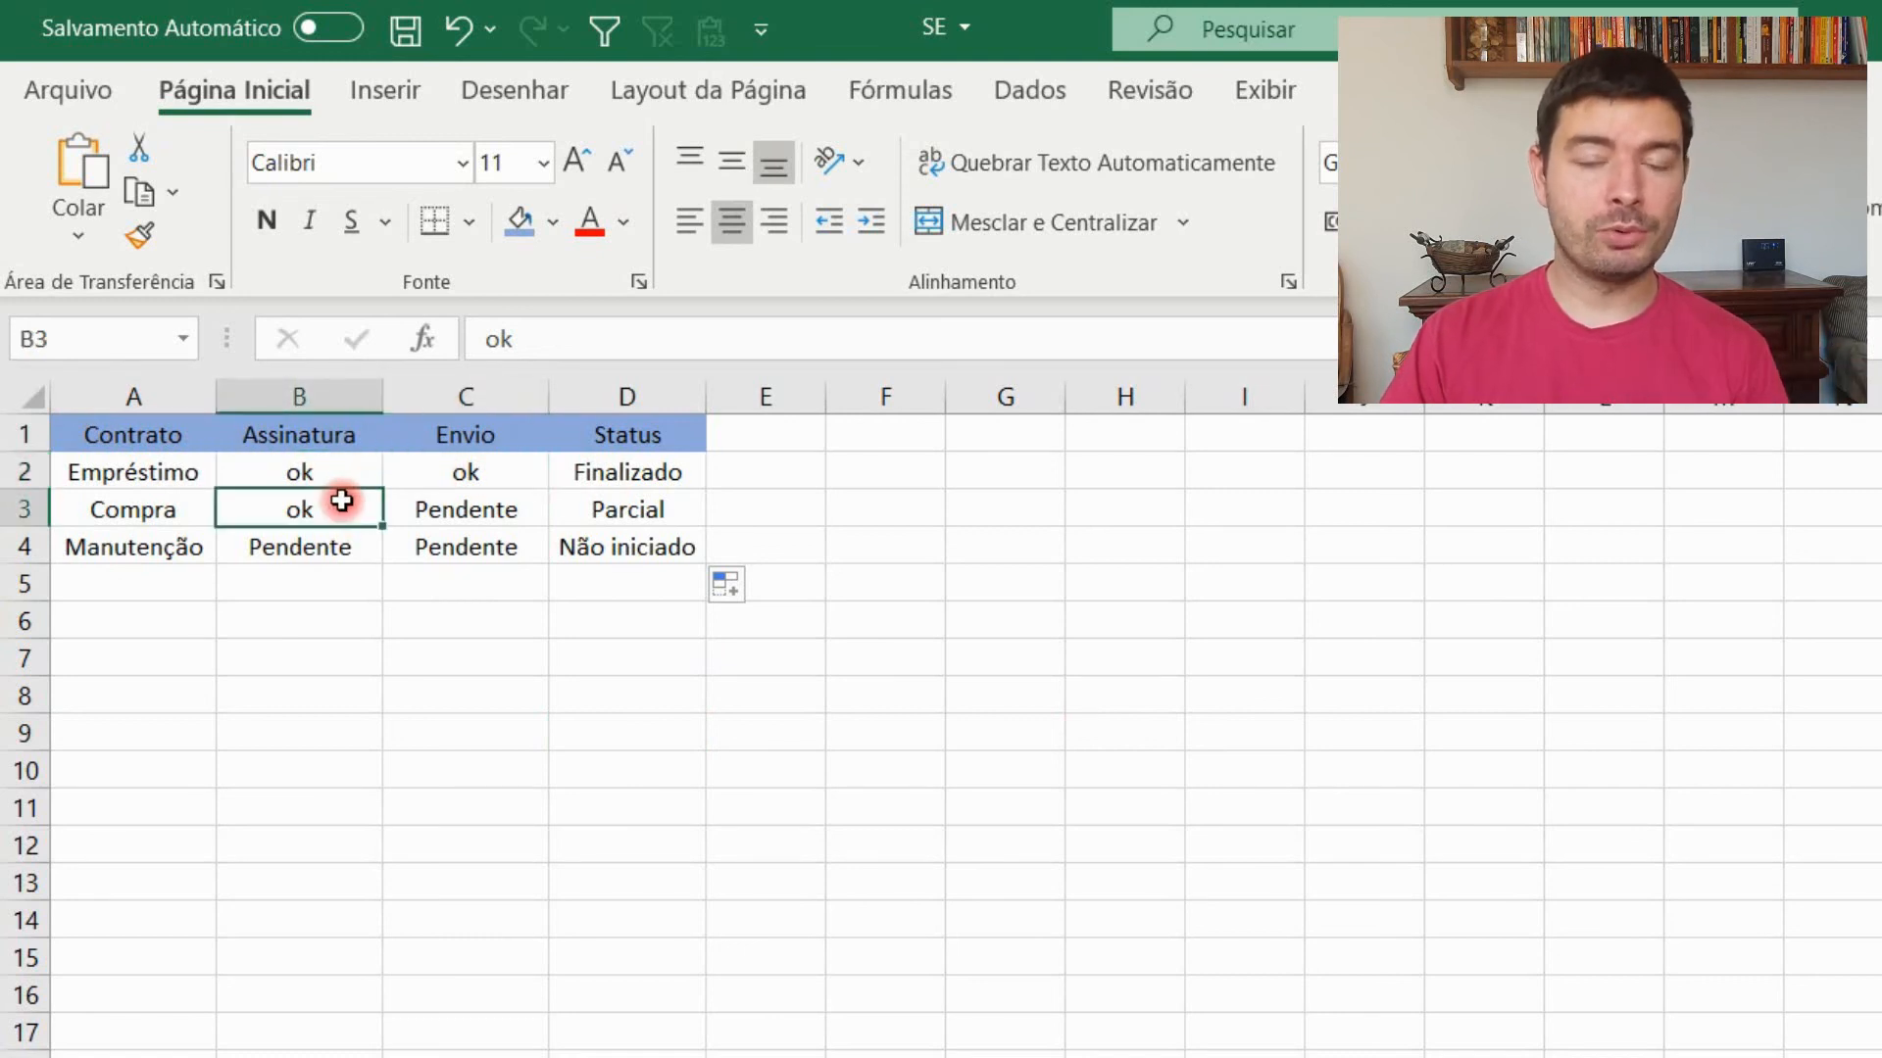
left_click(315, 551)
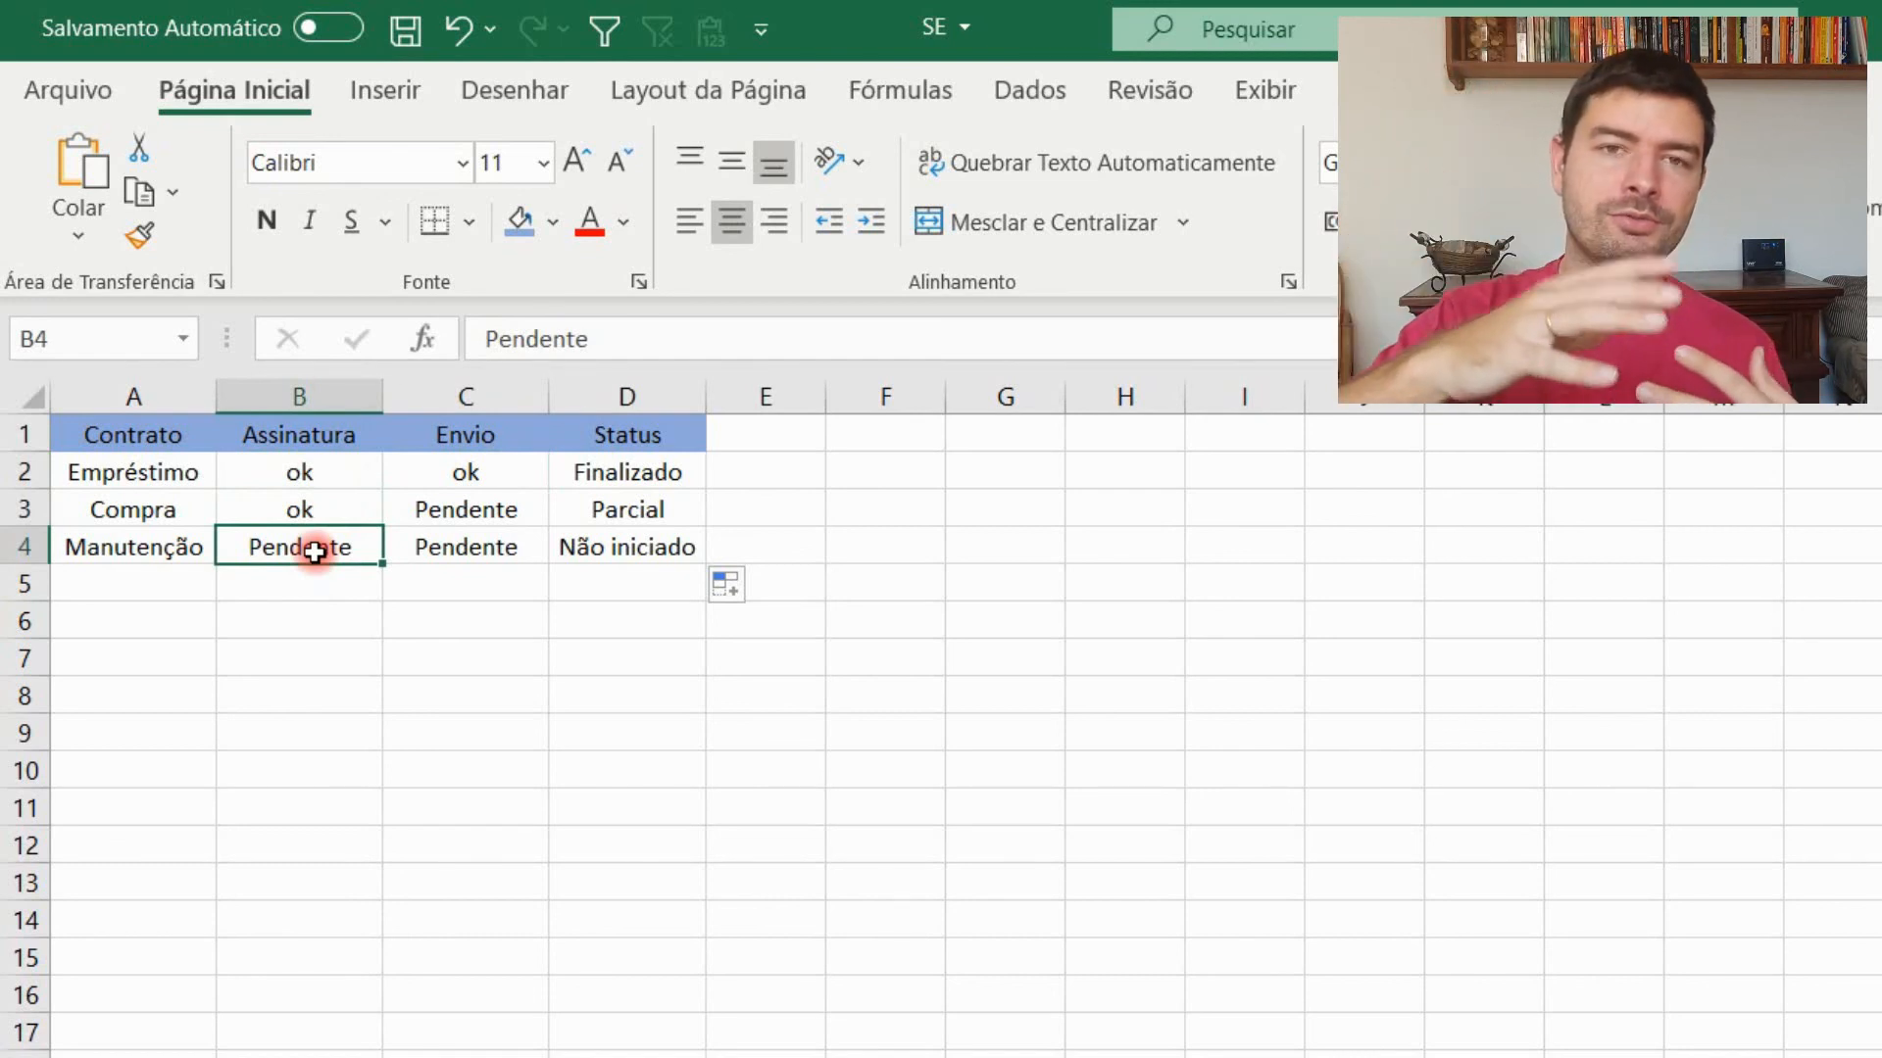
left_click_drag(327, 545, 484, 546)
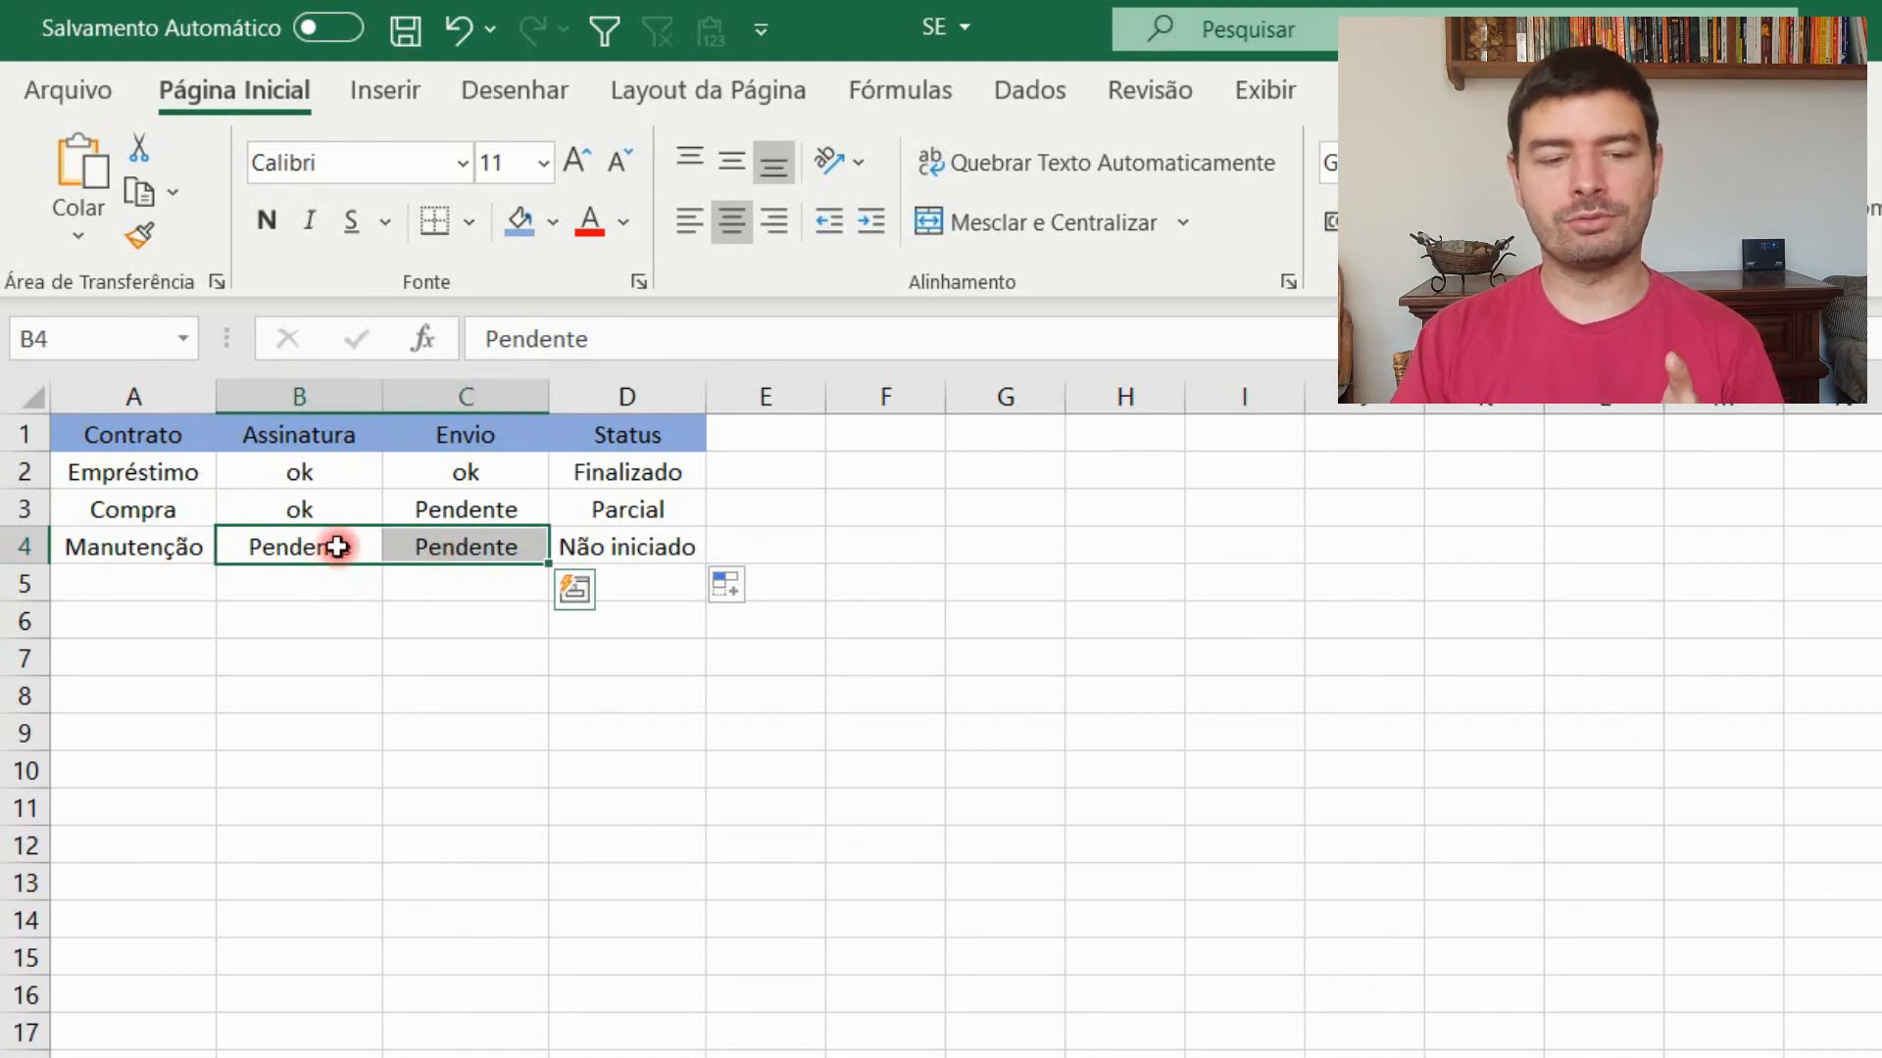
left_click(635, 541)
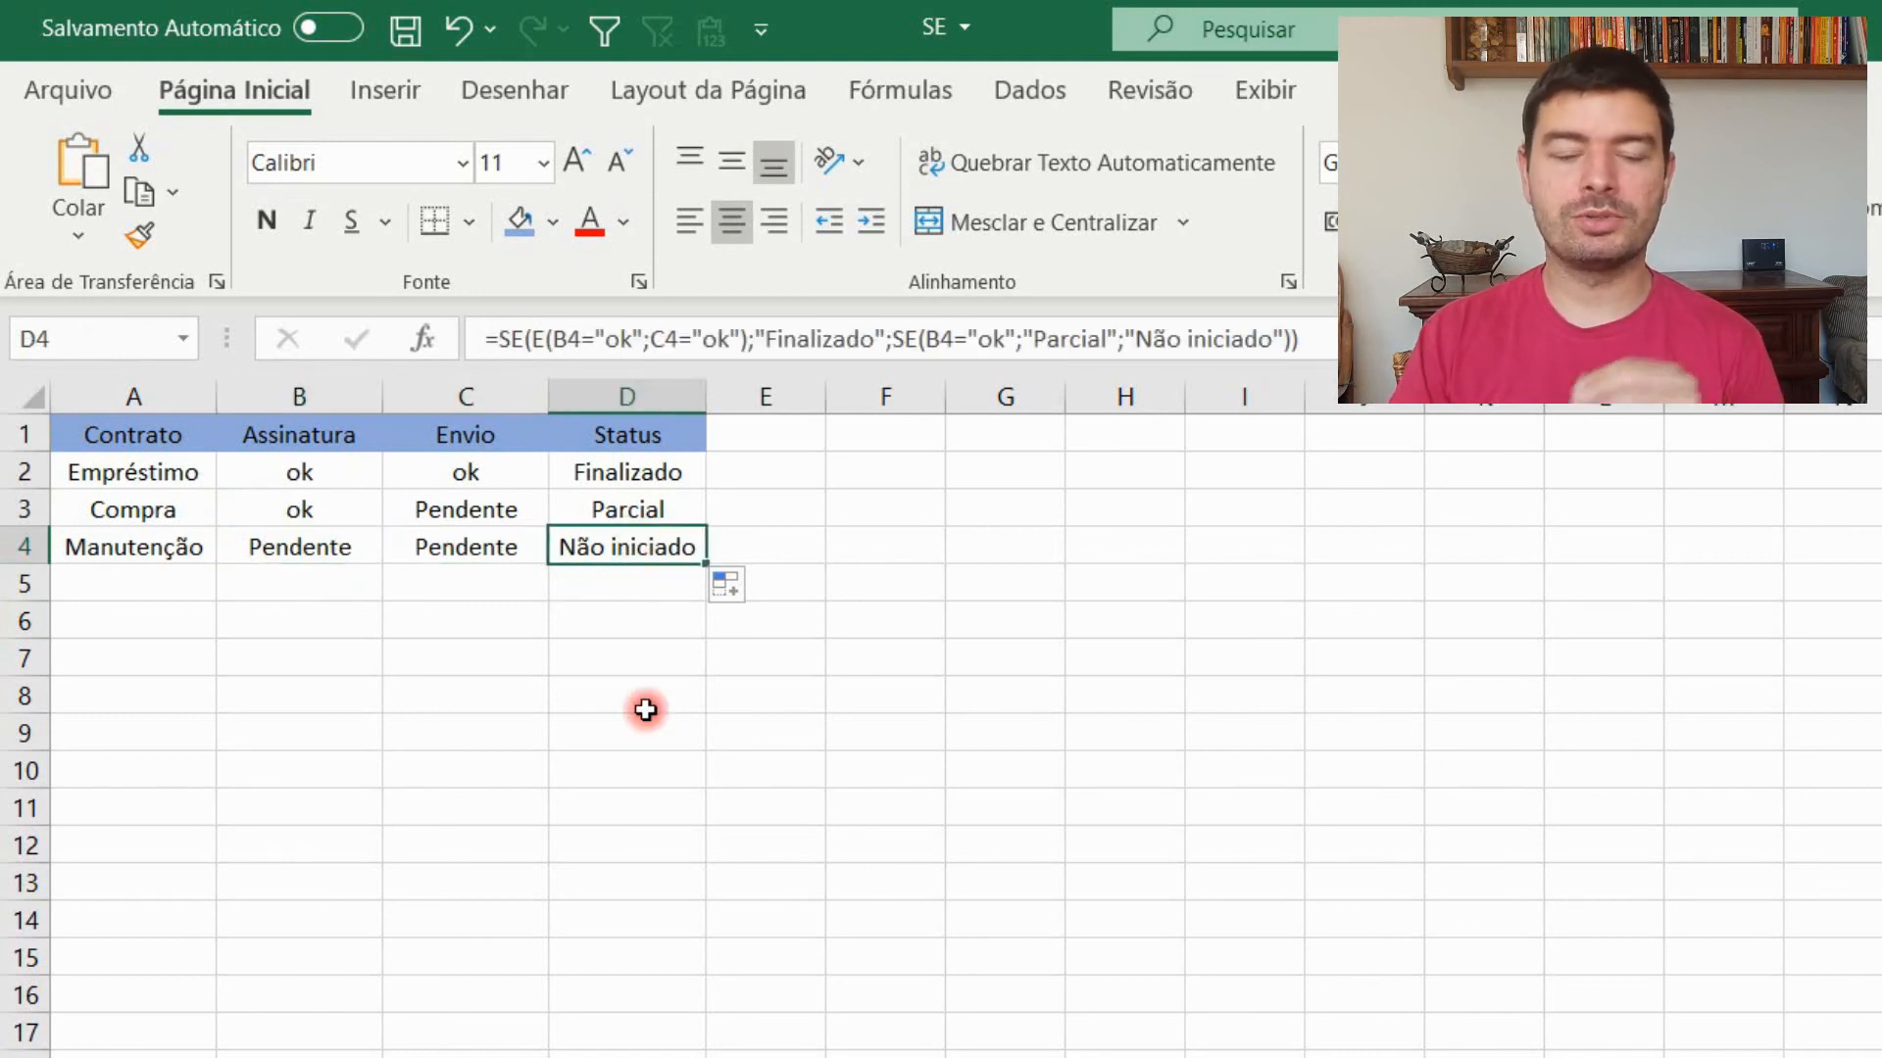